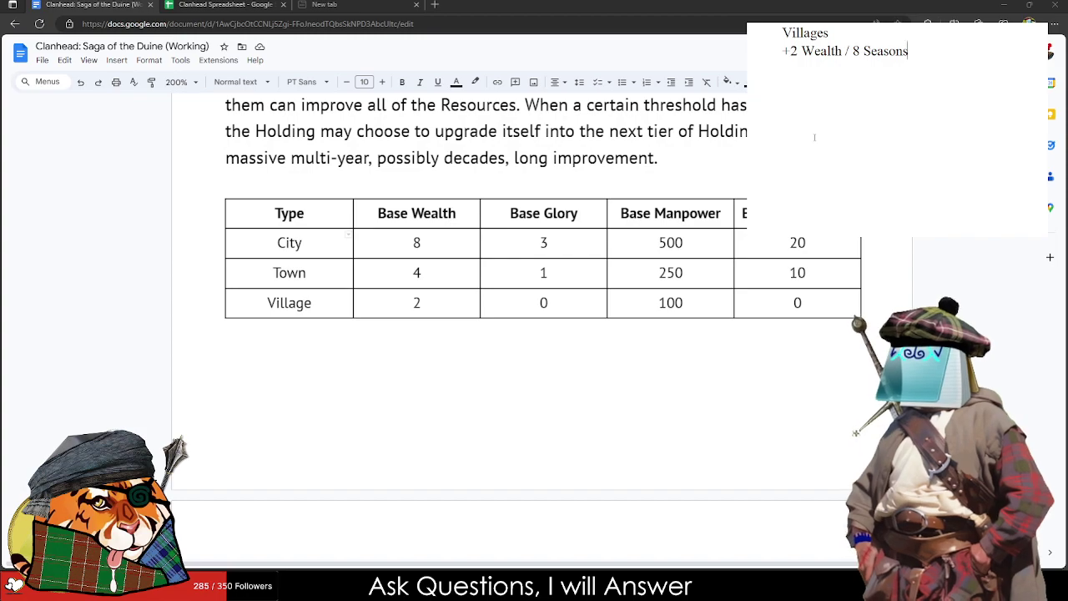
Step: Clear the Villages wealth note from the notes window and switch to the Clanhead Spreadsheet
{"action": "key", "text": "ctrl+a"}
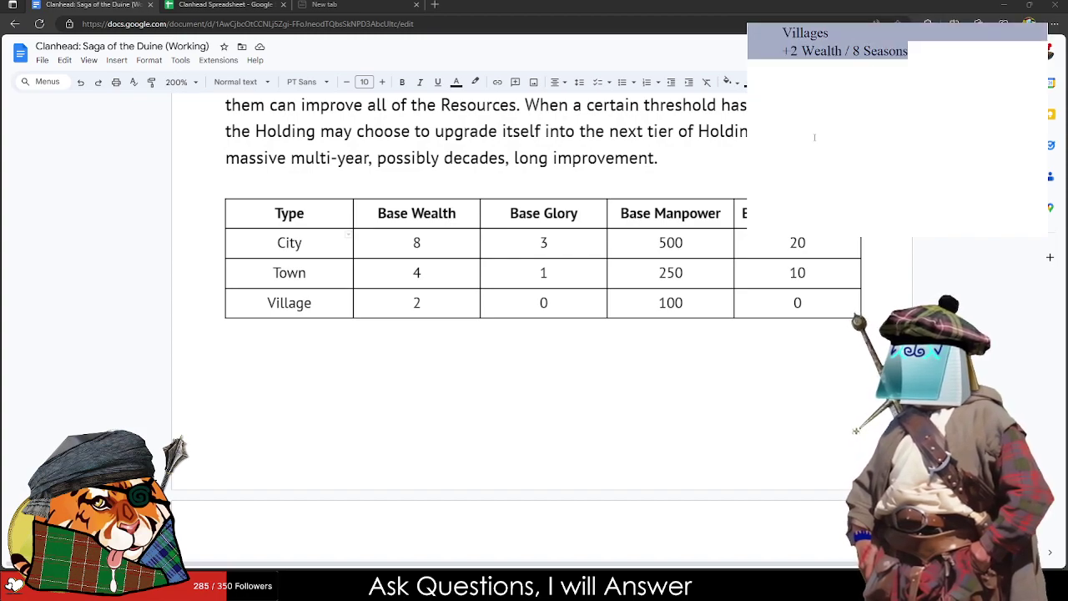
{"action": "key", "text": "BackSpace"}
{"action": "left_click", "coordinate": [321, 4]}
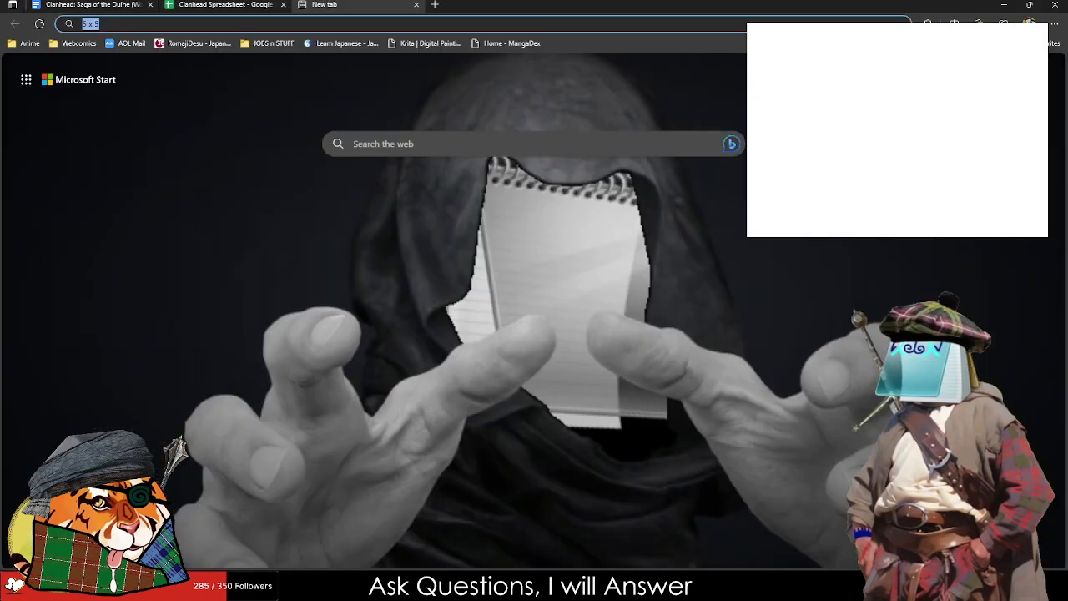
{"action": "left_click", "coordinate": [225, 4]}
Step: Review the holding tables and the separate City row in the sheet's lowest table
{"action": "scroll", "coordinate": [448, 369], "scroll_direction": "down", "scroll_amount": 3}
{"action": "scroll", "coordinate": [417, 363], "scroll_direction": "down", "scroll_amount": 3}
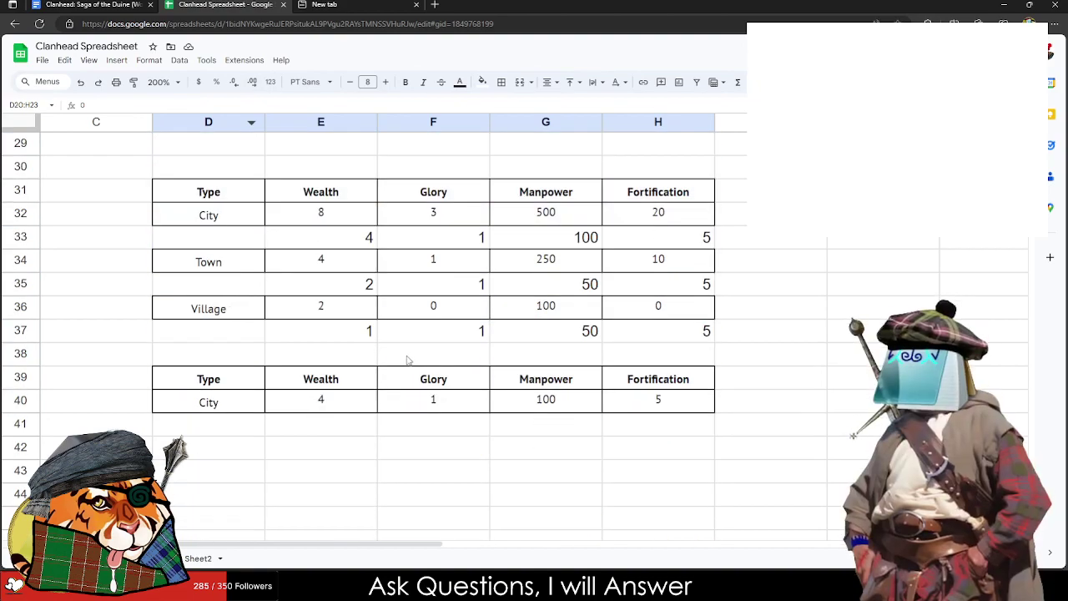
{"action": "scroll", "coordinate": [358, 359], "scroll_direction": "down", "scroll_amount": 2}
{"action": "scroll", "coordinate": [186, 485], "scroll_direction": "up", "scroll_amount": 1}
{"action": "scroll", "coordinate": [186, 485], "scroll_direction": "up", "scroll_amount": 3}
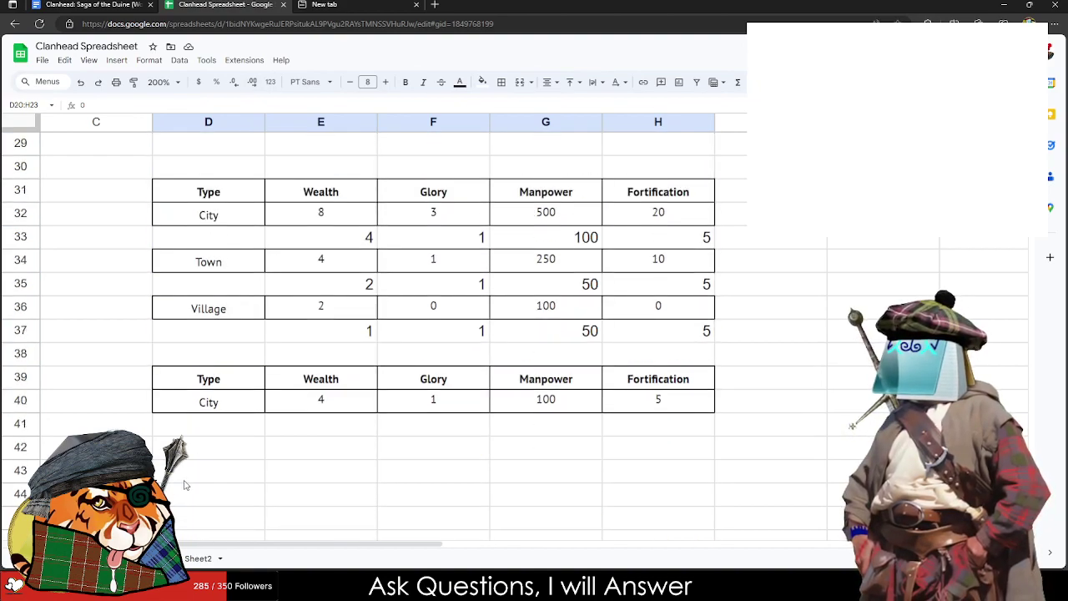
{"action": "left_click", "coordinate": [217, 406]}
{"action": "left_click", "coordinate": [616, 406], "text": "shift"}
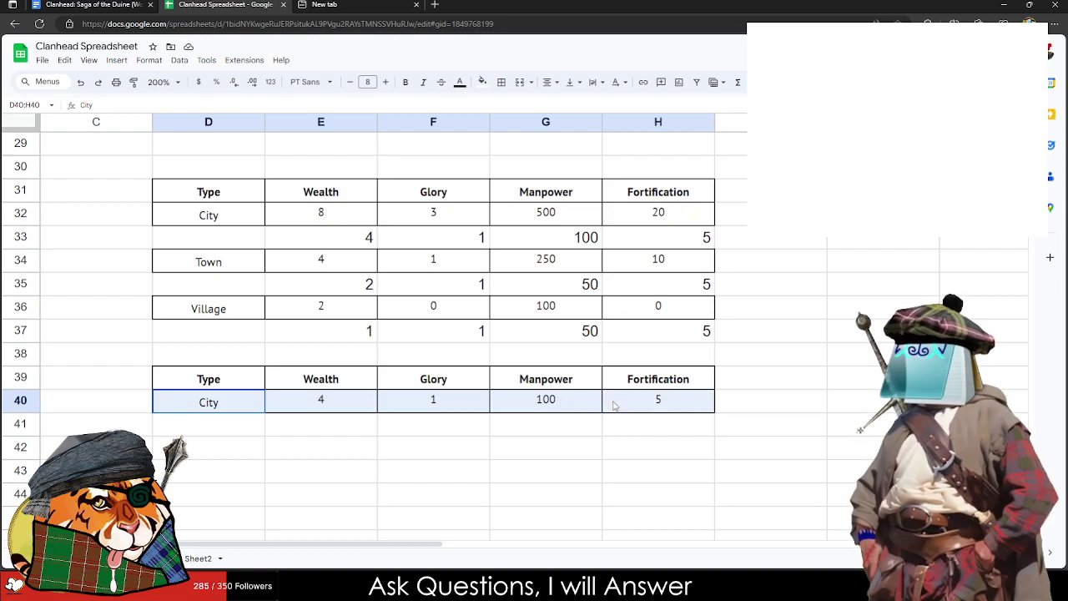
{"action": "left_click", "coordinate": [615, 406]}
{"action": "scroll", "coordinate": [525, 408], "scroll_direction": "up", "scroll_amount": 4}
{"action": "scroll", "coordinate": [519, 412], "scroll_direction": "up", "scroll_amount": 1}
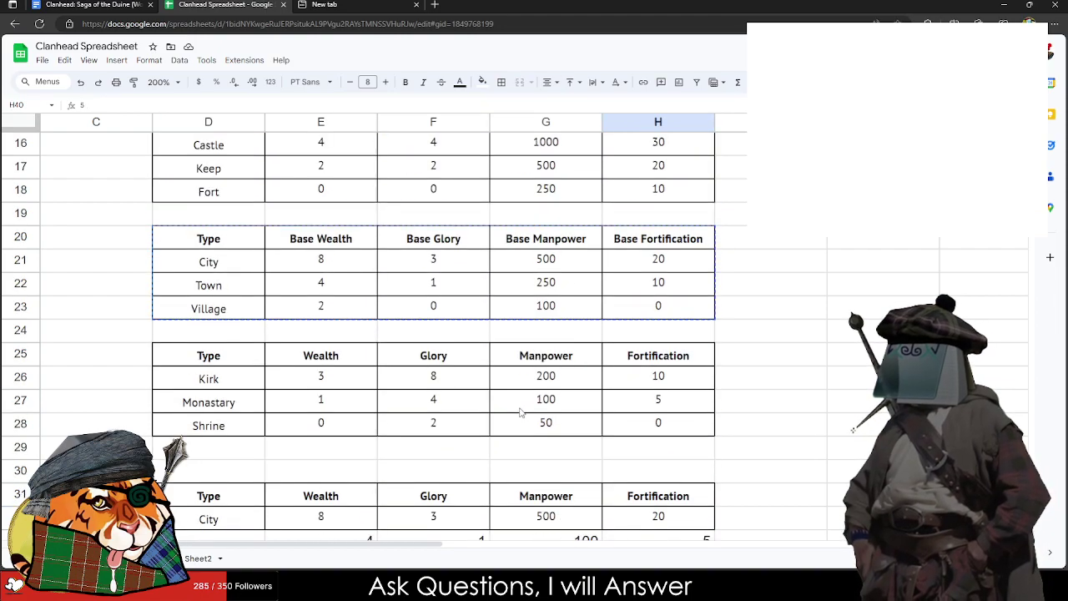
{"action": "scroll", "coordinate": [505, 411], "scroll_direction": "down", "scroll_amount": 5}
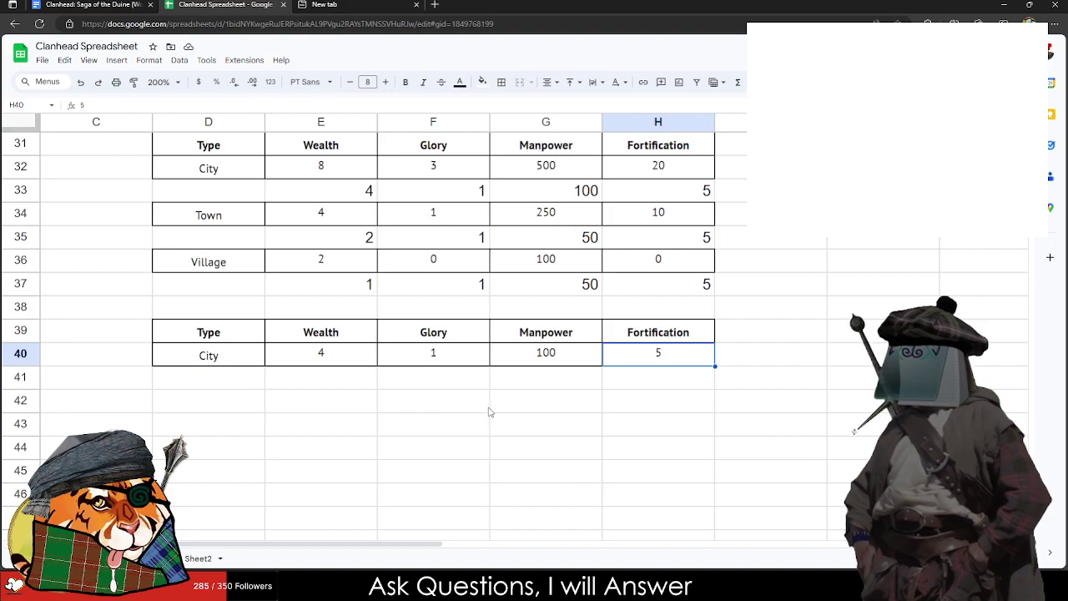
Step: Duplicate the City row of the lowest table into the two rows directly beneath it, rows 41 and 42
{"action": "left_click", "coordinate": [231, 361], "text": "shift"}
{"action": "key", "text": "ctrl+c"}
{"action": "left_click_drag", "start_coordinate": [216, 378], "coordinate": [214, 393]}
{"action": "key", "text": "ctrl+v"}
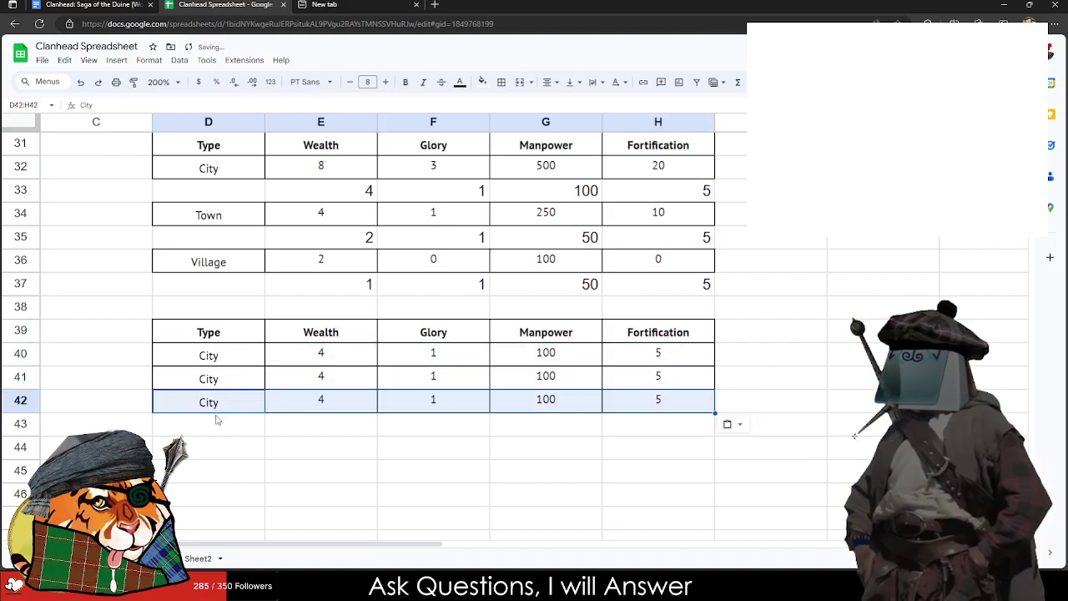
{"action": "left_click", "coordinate": [237, 447]}
Step: Rename the two copied rows' types to Town in row 41 and Village in row 42
{"action": "left_click", "coordinate": [215, 380]}
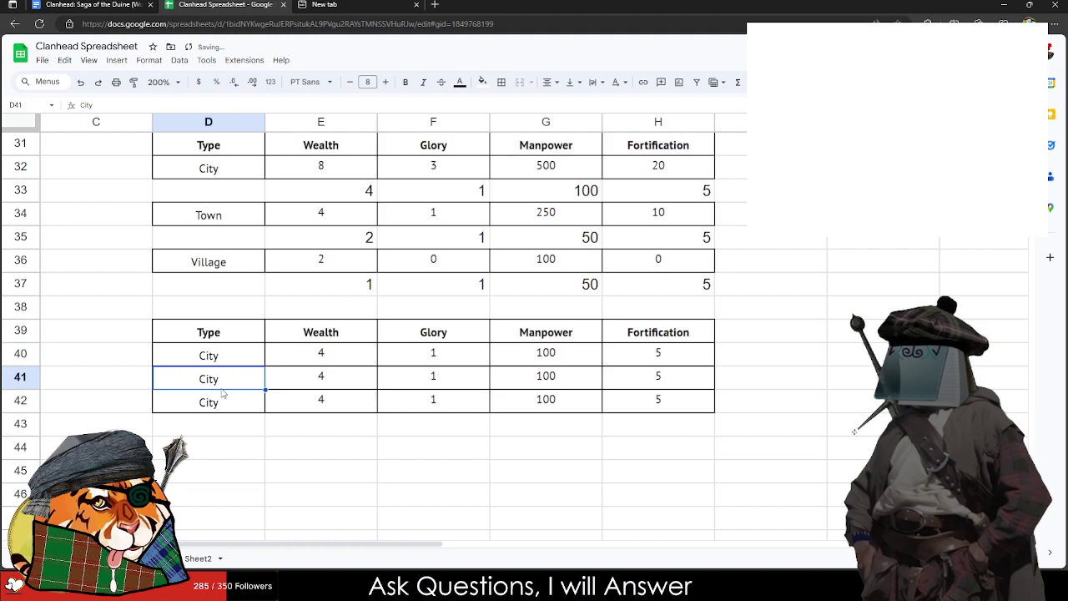
{"action": "type", "text": "Towjn"}
{"action": "key", "text": "BackSpace"}
{"action": "key", "text": "BackSpace"}
{"action": "type", "text": "n"}
{"action": "key", "text": "Return"}
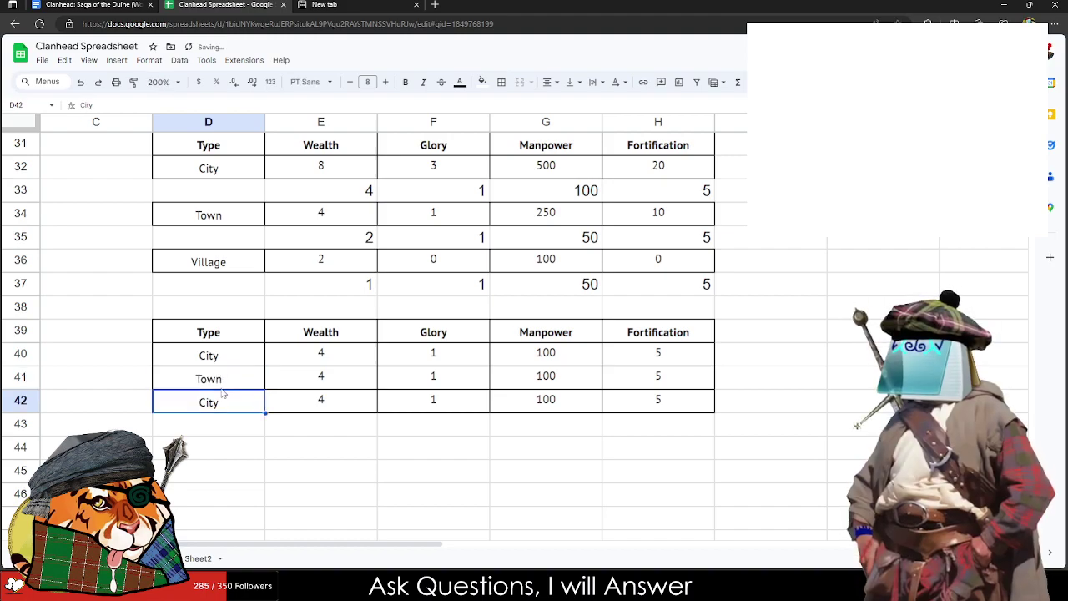
{"action": "type", "text": "Village"}
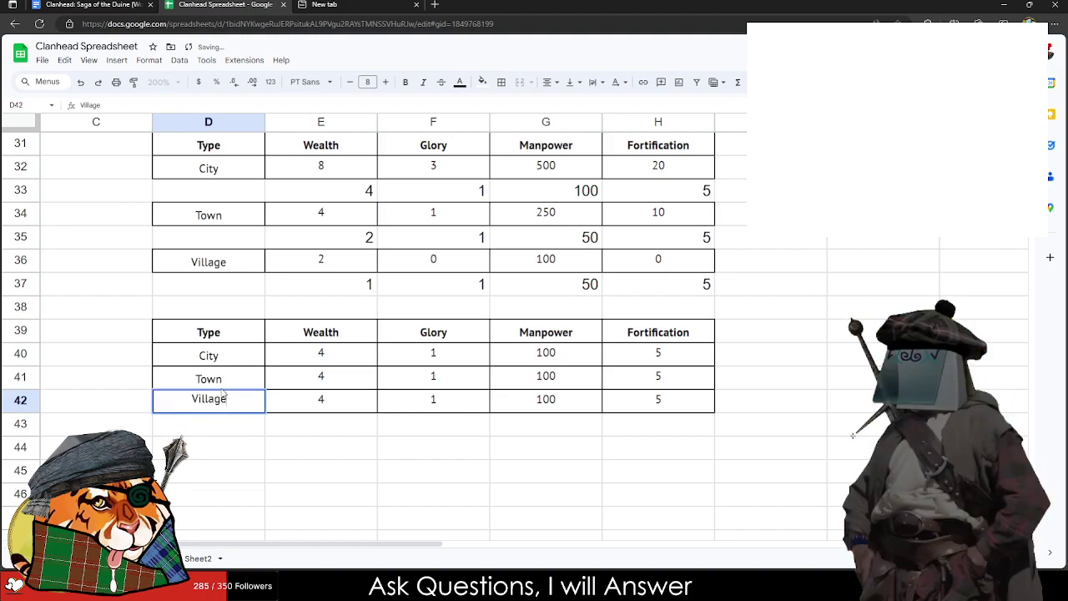
Step: Fill the new Village row with Wealth 1, Glory 1, Manpower 50 and Fortification 5
{"action": "key", "text": "Tab"}
{"action": "type", "text": "1"}
{"action": "key", "text": "Tab"}
{"action": "type", "text": "1"}
{"action": "key", "text": "Tab"}
{"action": "type", "text": "50"}
{"action": "key", "text": "Tab"}
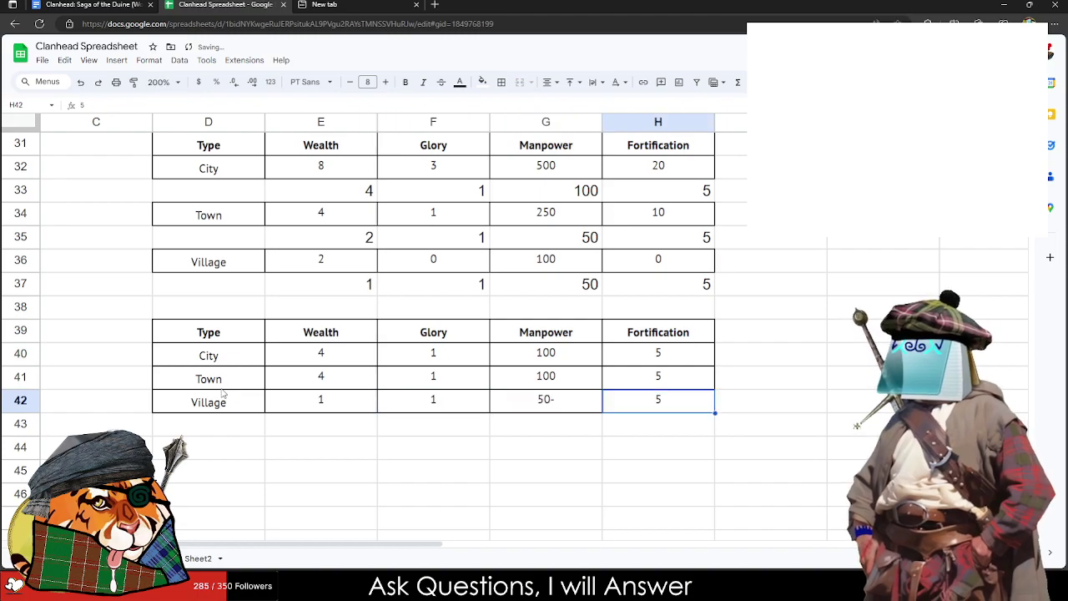
{"action": "type", "text": "5"}
{"action": "left_click", "coordinate": [557, 398]}
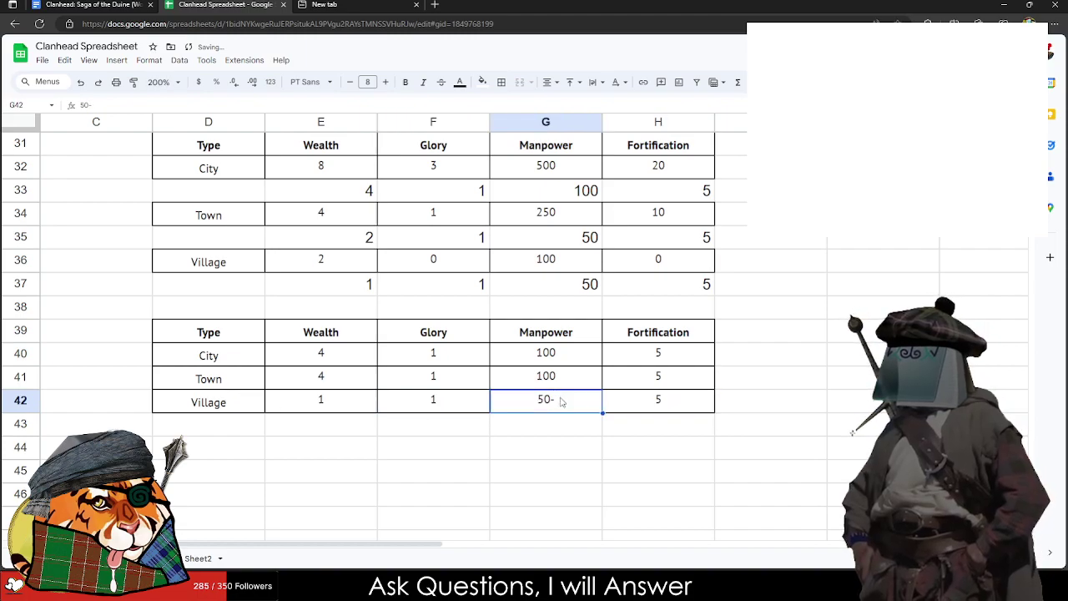
{"action": "type", "text": "500"}
{"action": "key", "text": "BackSpace"}
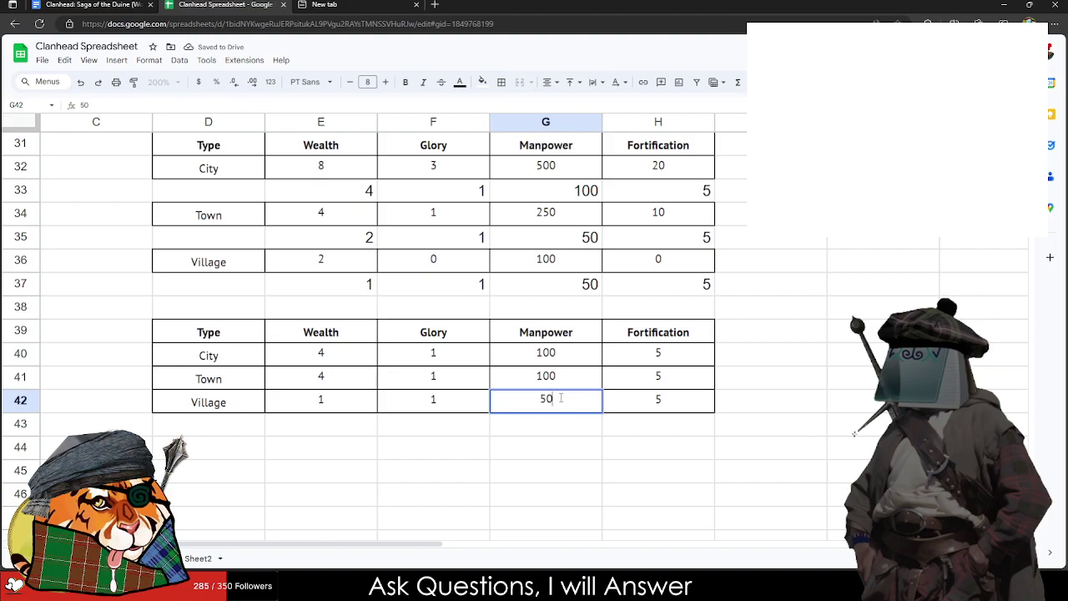
Step: Set the new Town row's Wealth to 2, Manpower to 50 and Fortification to 5
{"action": "left_click", "coordinate": [279, 386]}
{"action": "type", "text": "2"}
{"action": "key", "text": "Tab"}
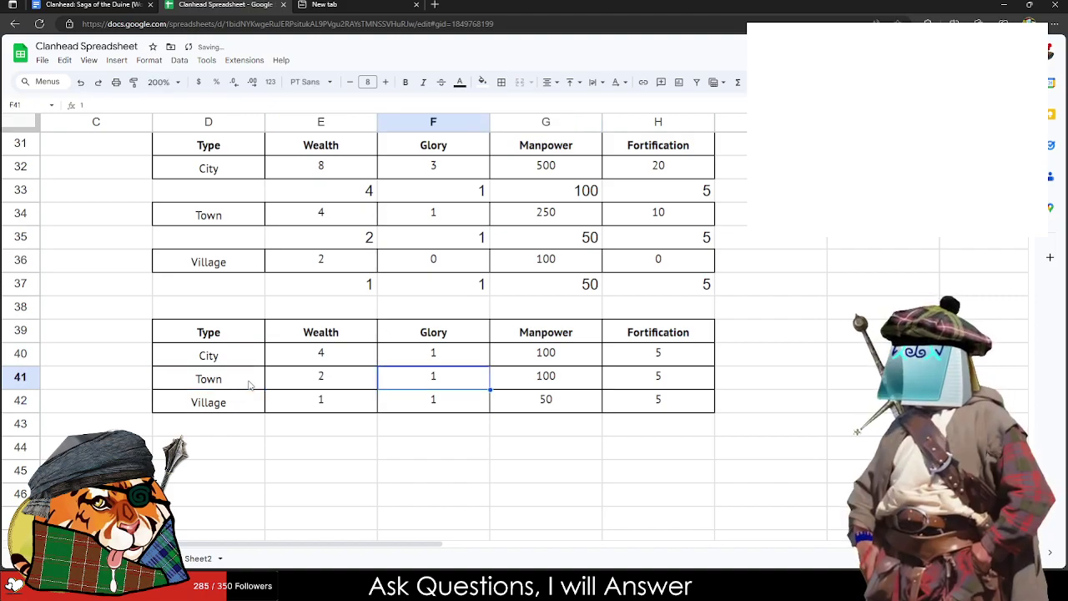
{"action": "key", "text": "Tab"}
{"action": "type", "text": "50"}
{"action": "key", "text": "Tab"}
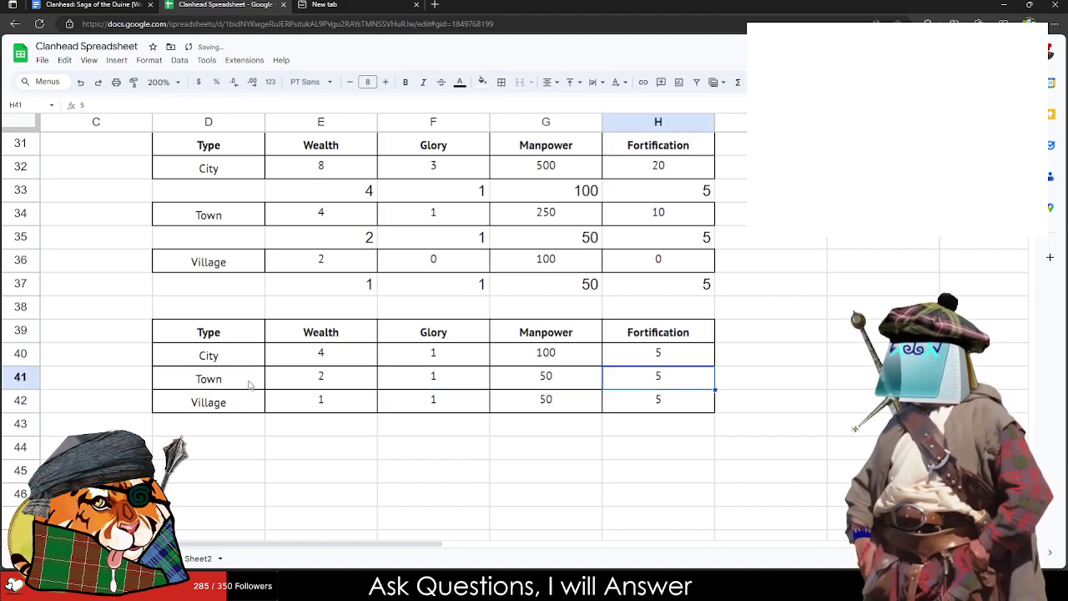
{"action": "type", "text": "5"}
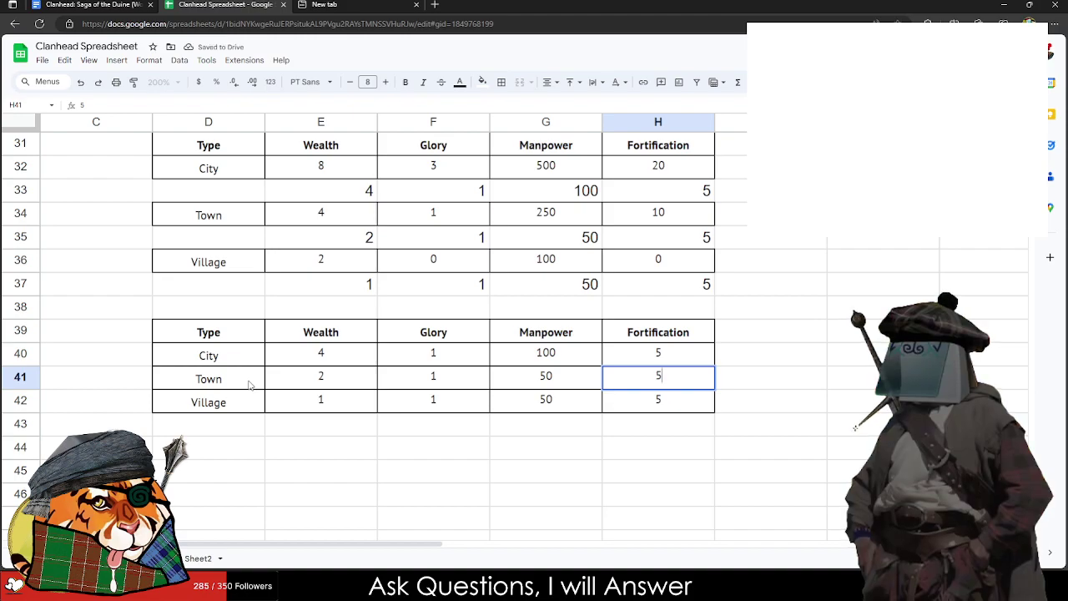
{"action": "left_click", "coordinate": [260, 353]}
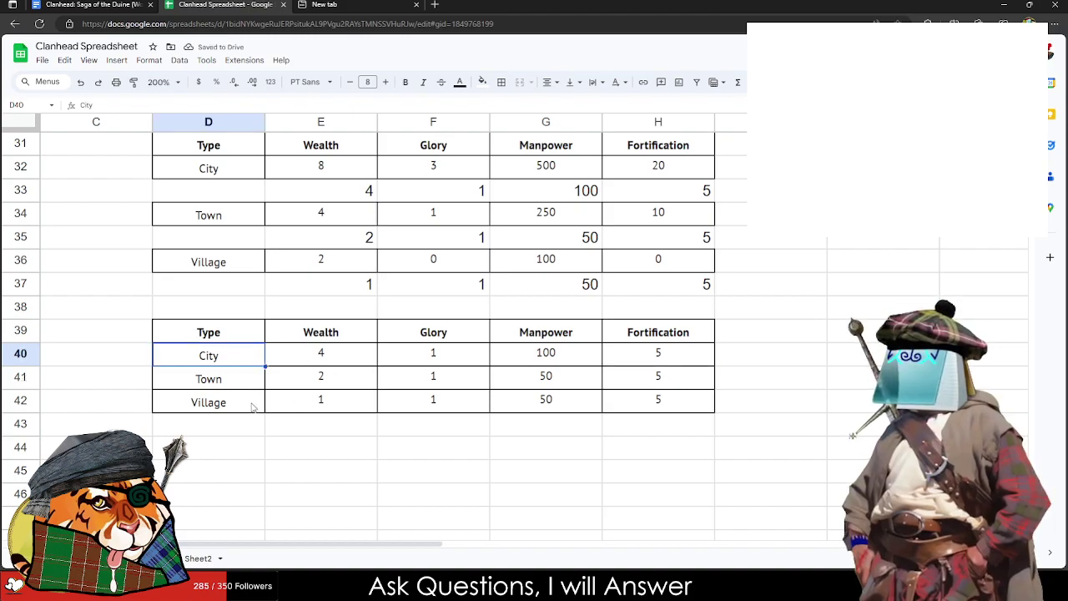
{"action": "left_click_drag", "start_coordinate": [252, 407], "coordinate": [657, 342]}
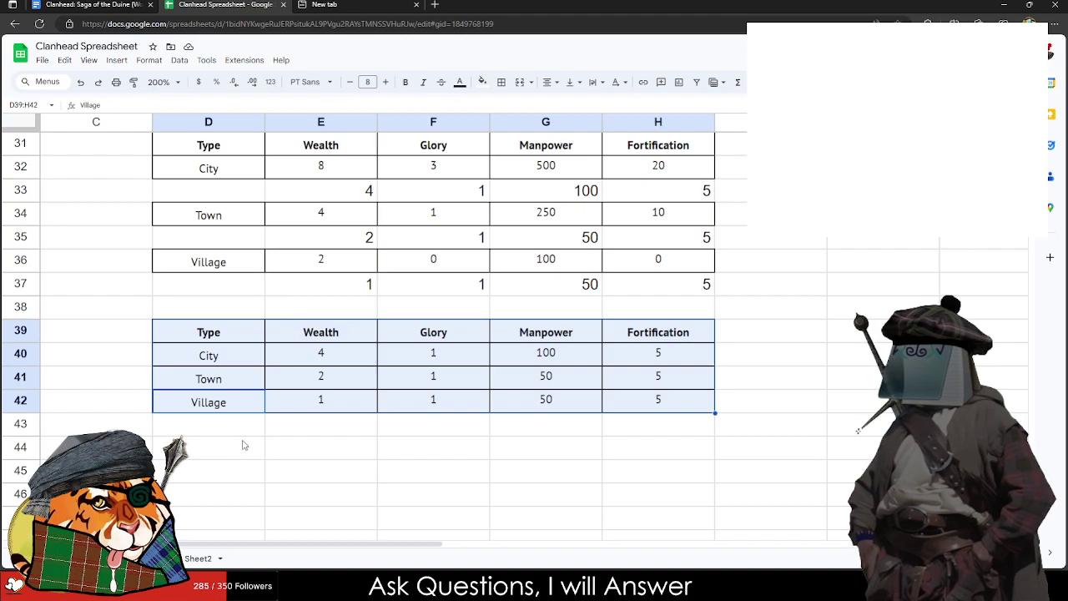
Step: Add season intervals to the lowest table's Wealth values: Town 2 / 10 Seasons, Village 1 / 6 Seasons and City 4 / 10 Seasons
{"action": "double_click", "coordinate": [331, 381]}
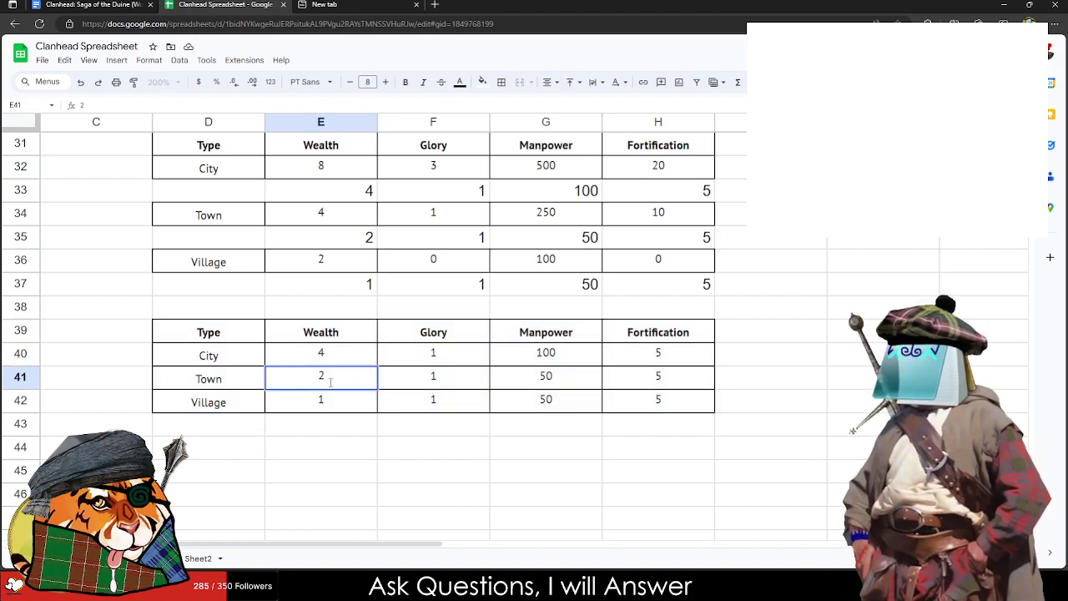
{"action": "type", "text": "/"}
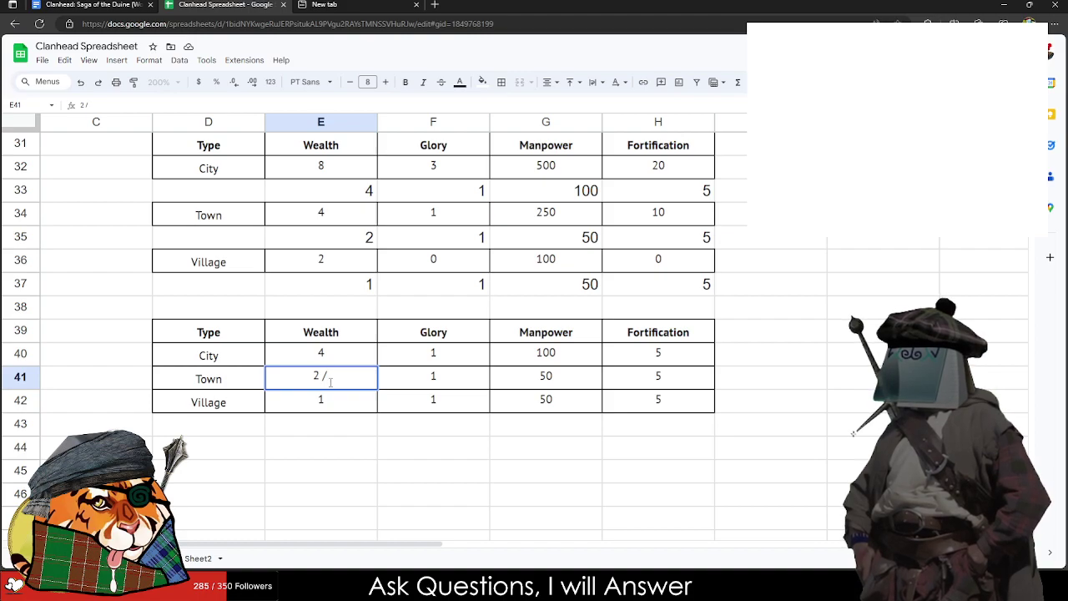
{"action": "type", "text": "10 Seasons"}
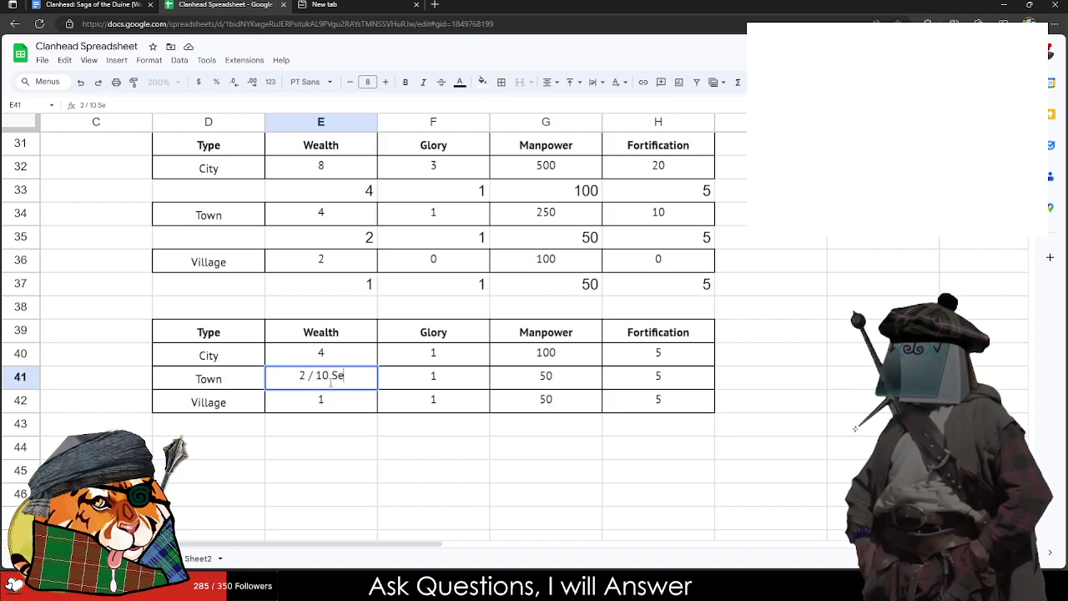
{"action": "left_click", "coordinate": [341, 398]}
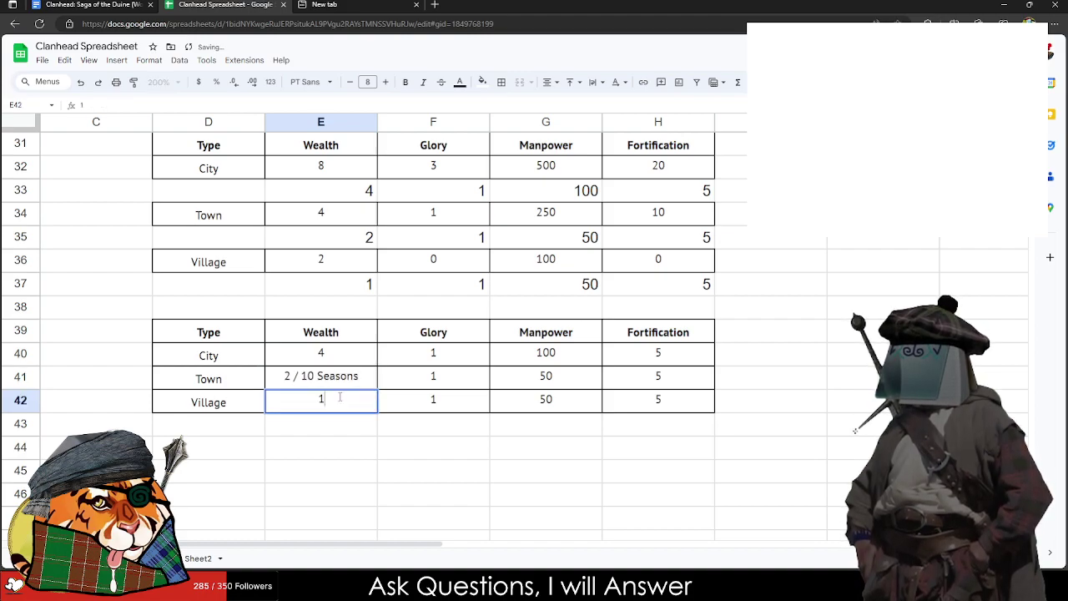
{"action": "type", "text": "1 / 6 Seasons"}
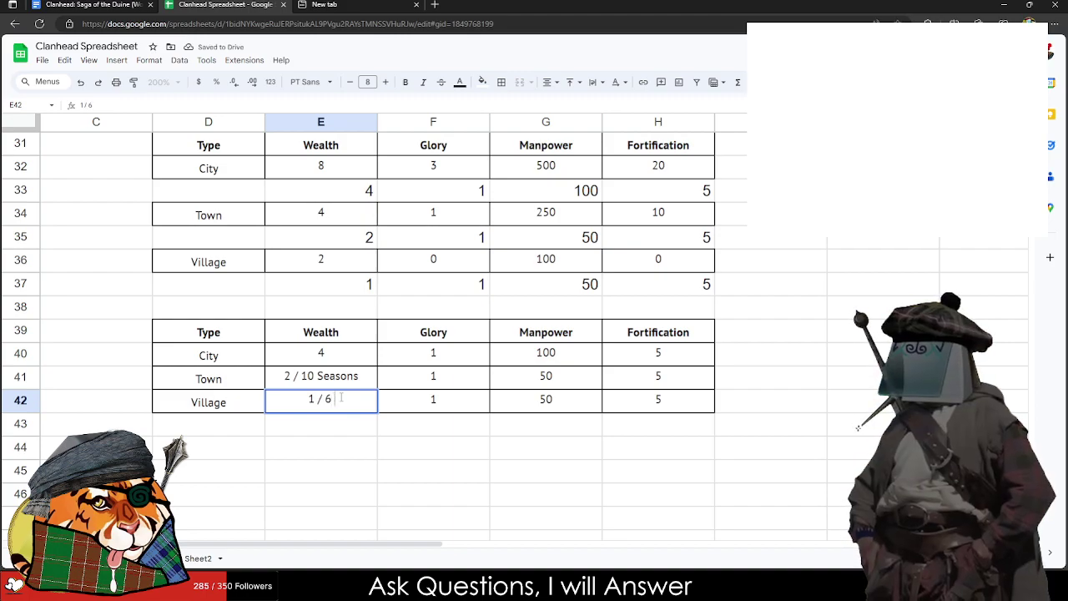
{"action": "left_click", "coordinate": [340, 360]}
{"action": "double_click", "coordinate": [342, 355]}
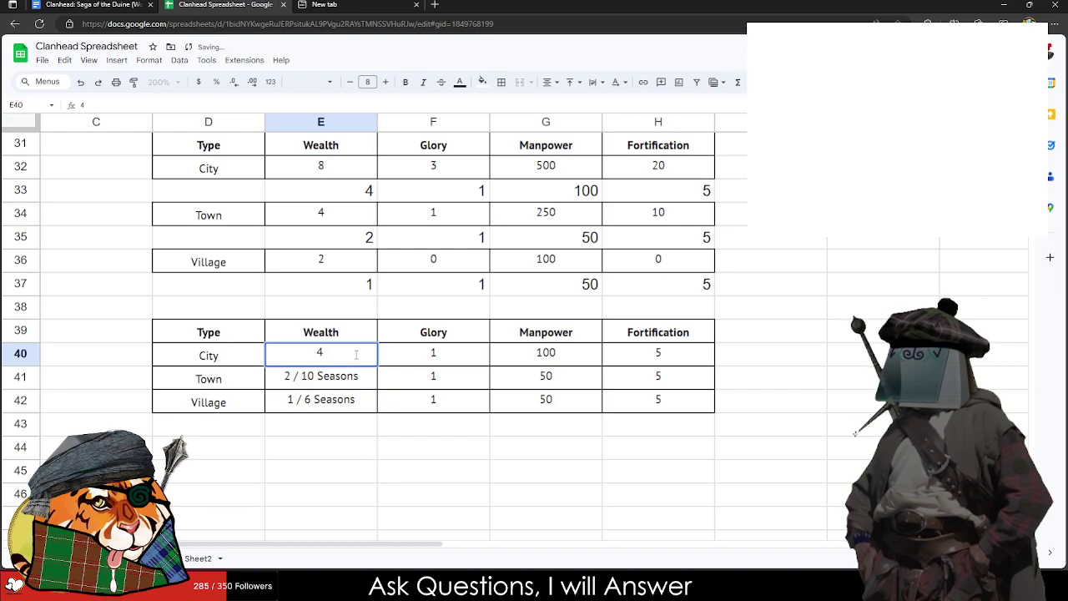
{"action": "type", "text": "/"}
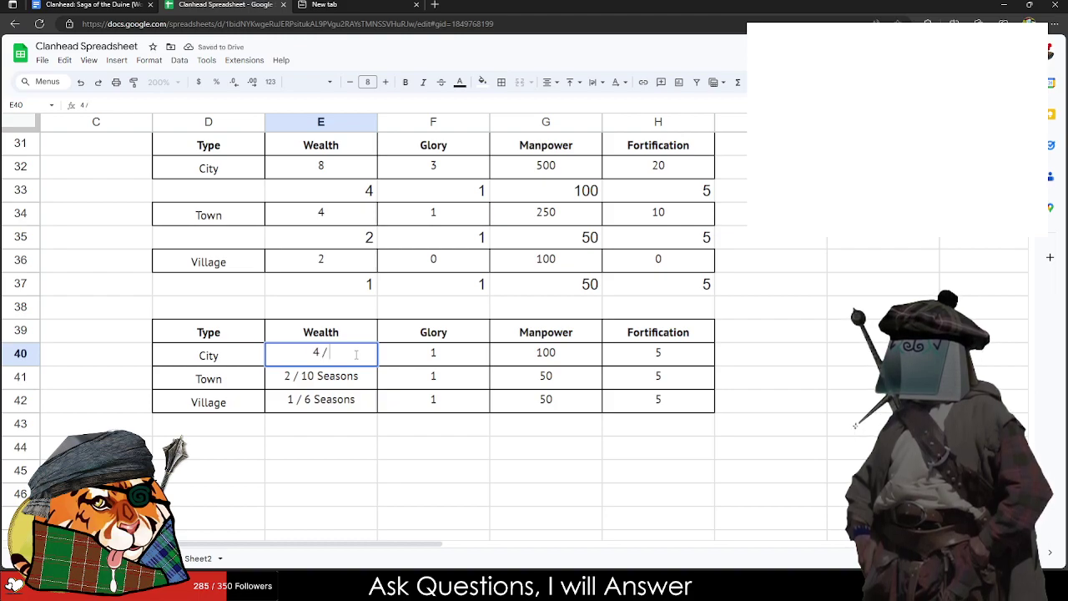
{"action": "type", "text": " 10 Seasons"}
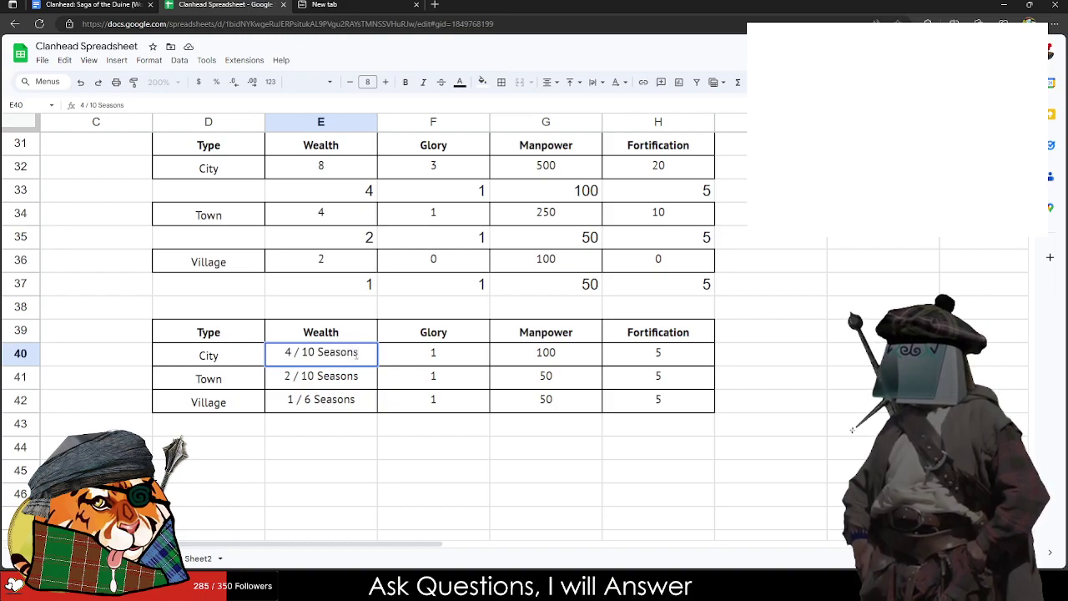
Step: Change the Wealth intervals in the lowest table to 10 Seasons for Village, 8 Seasons for Town and 6 Seasons for City
{"action": "left_click", "coordinate": [331, 400]}
{"action": "double_click", "coordinate": [308, 399]}
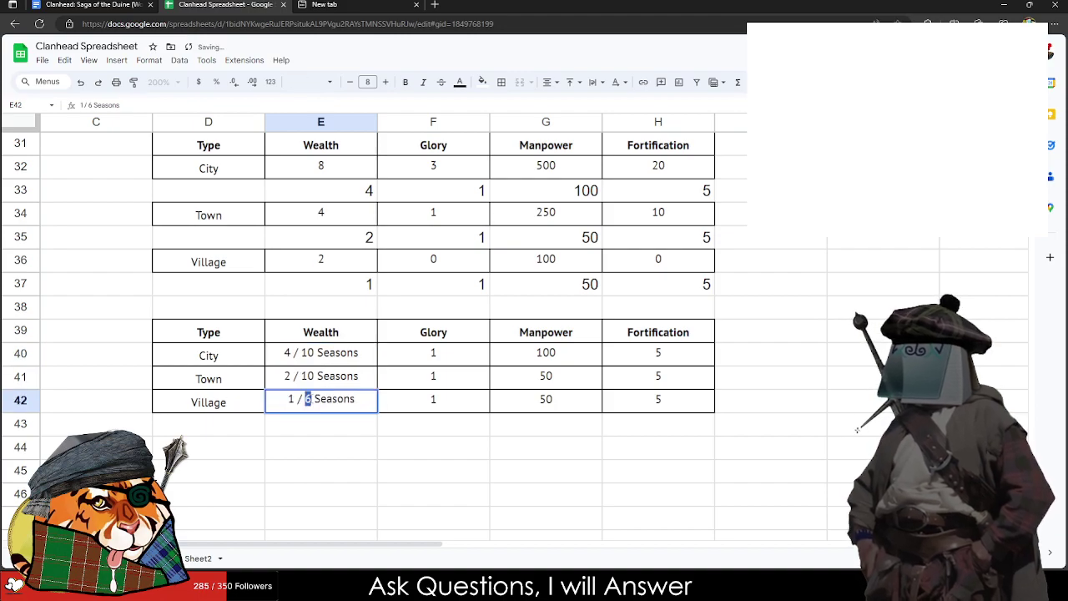
{"action": "type", "text": "10"}
{"action": "left_click", "coordinate": [308, 376]}
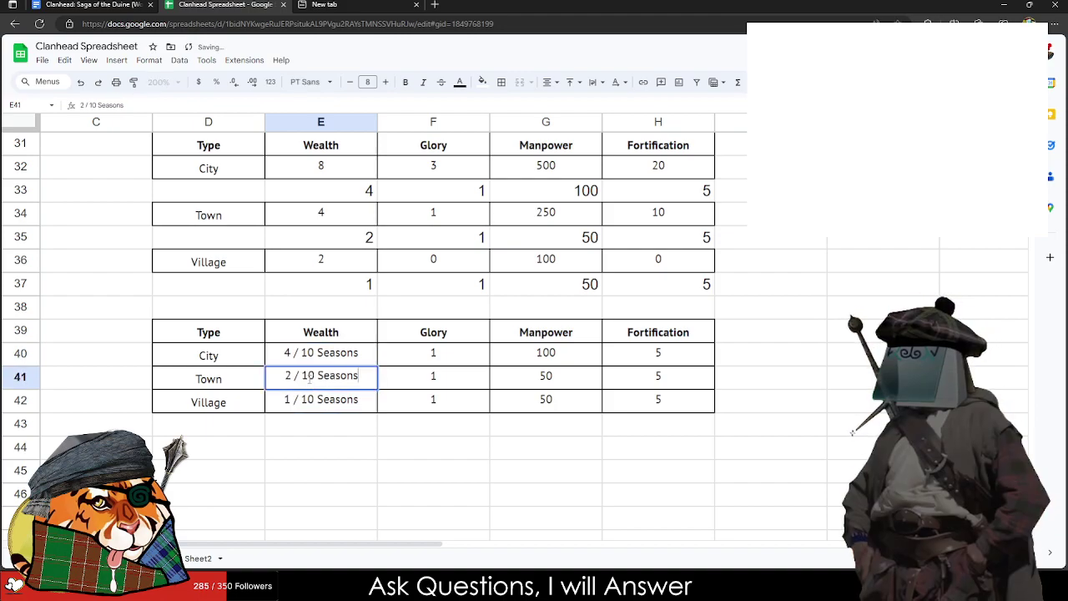
{"action": "double_click", "coordinate": [307, 375]}
{"action": "type", "text": "8"}
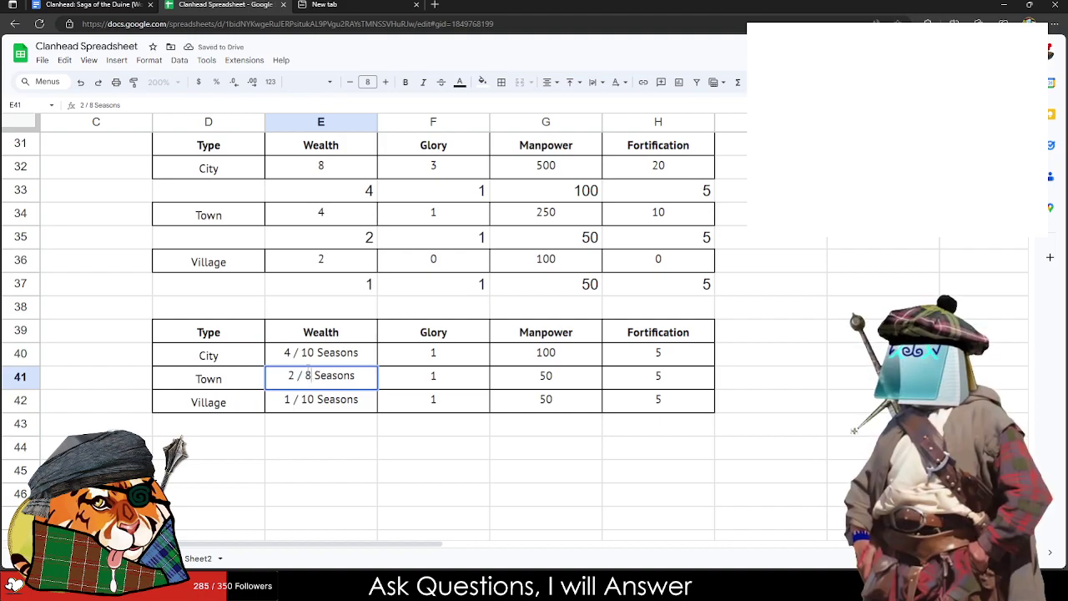
{"action": "left_click", "coordinate": [310, 353]}
{"action": "left_click_drag", "start_coordinate": [307, 352], "coordinate": [301, 352]}
{"action": "type", "text": "6"}
{"action": "key", "text": "Return"}
Step: Set the Village row's Glory in the lowest table to 1 / 12 Seasons
{"action": "left_click", "coordinate": [446, 364]}
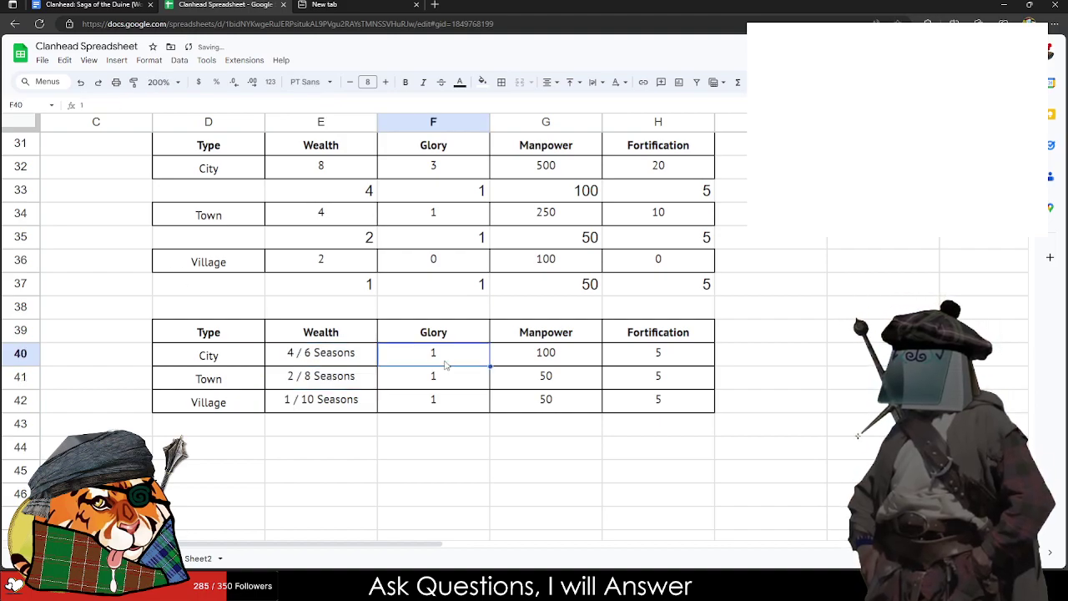
{"action": "left_click", "coordinate": [452, 402]}
{"action": "double_click", "coordinate": [450, 402]}
{"action": "type", "text": "/"}
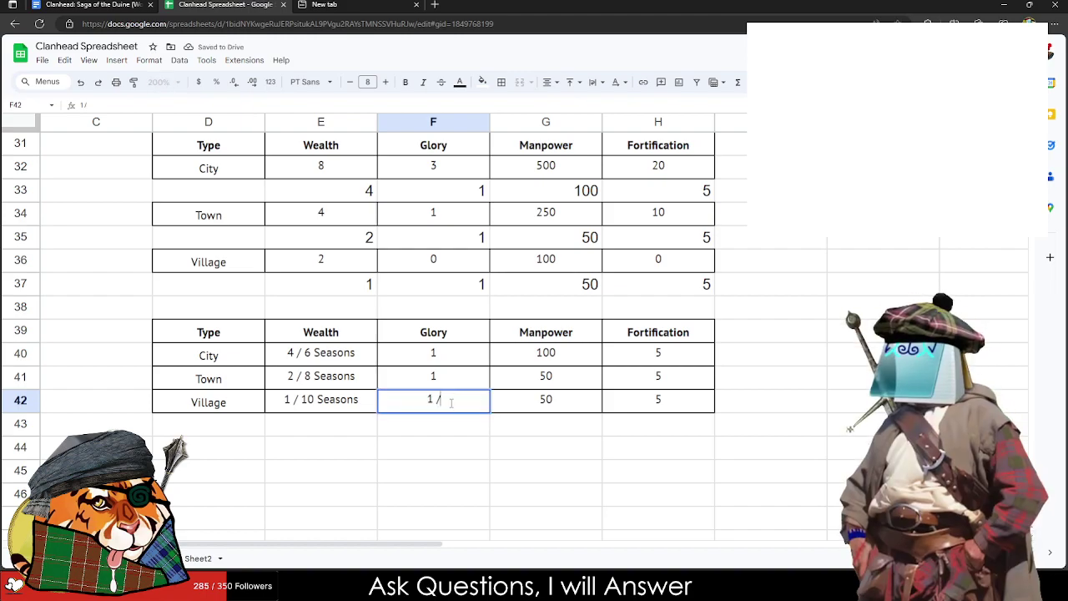
{"action": "type", "text": " 12 Seasons"}
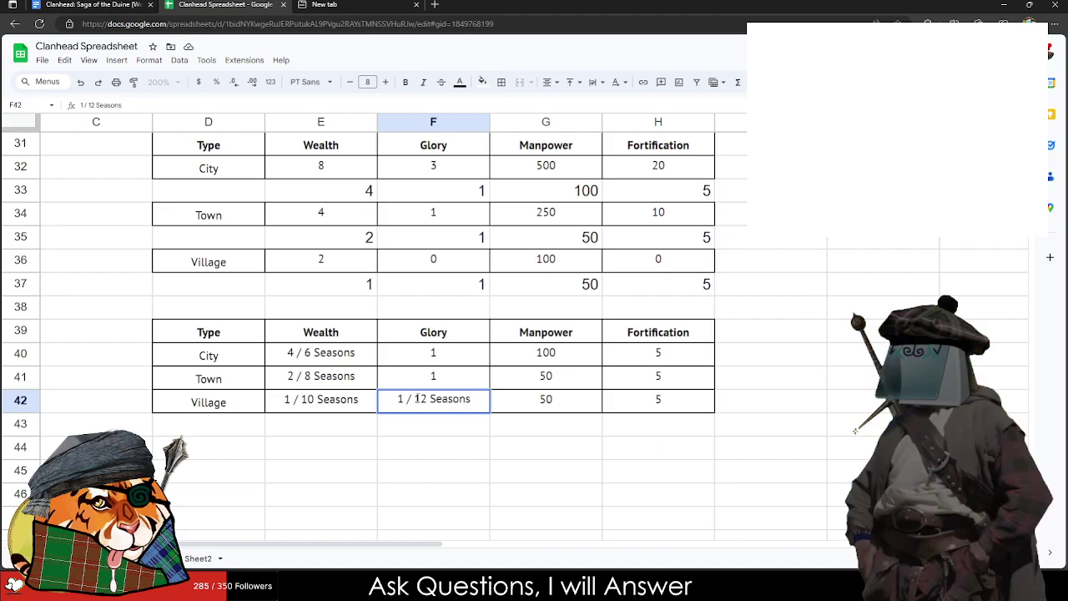
Step: Add season intervals to the lowest table's Glory values: Town 1 / 10 Seasons and City 1 / 8 Seasons
{"action": "left_click", "coordinate": [468, 378]}
{"action": "double_click", "coordinate": [468, 378]}
{"action": "type", "text": "/"}
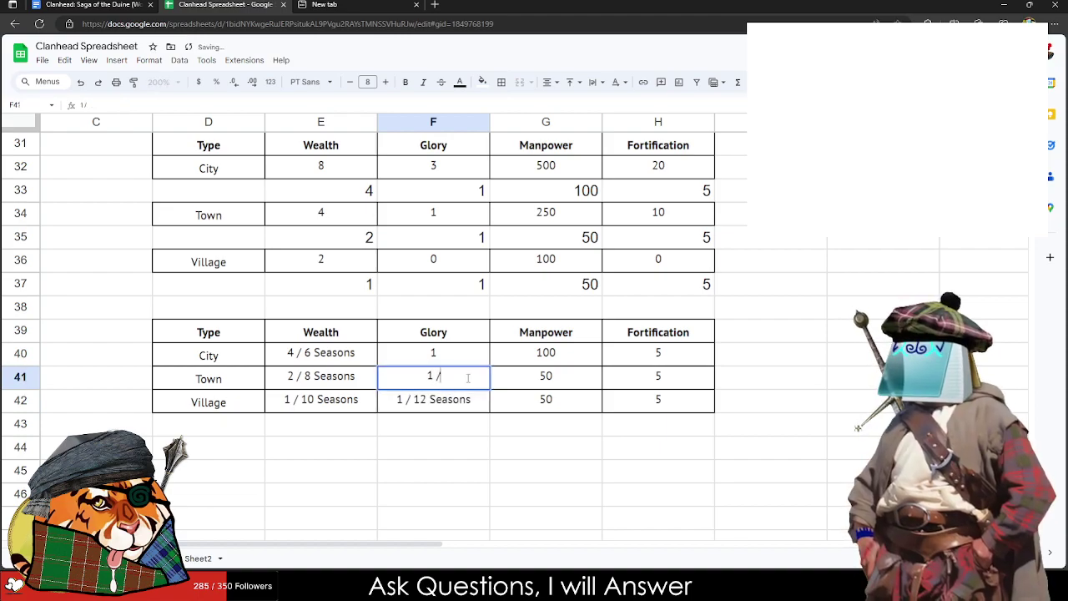
{"action": "type", "text": " 10 Se"}
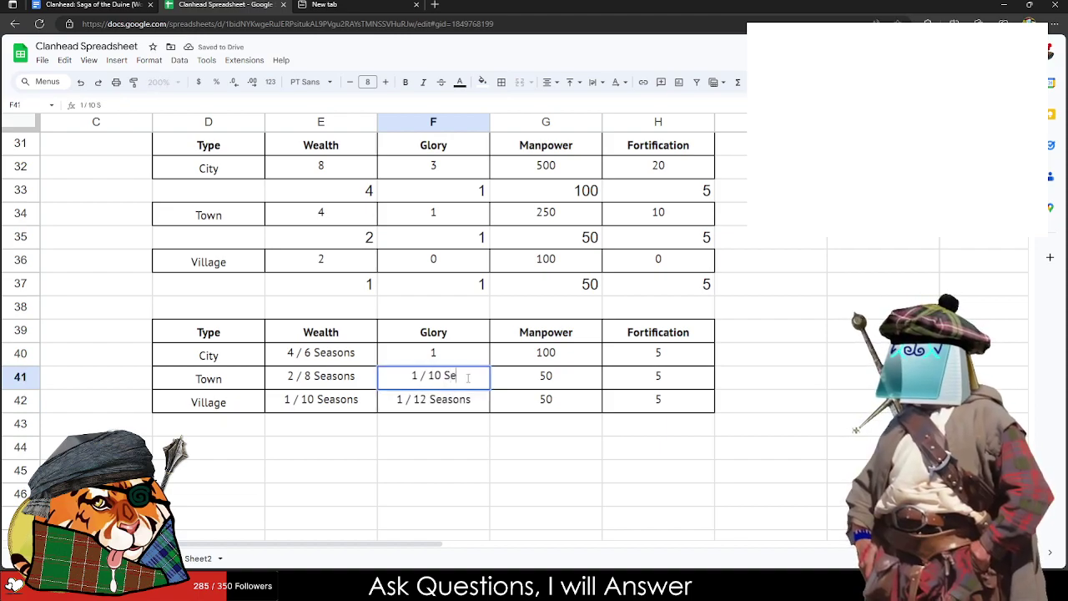
{"action": "type", "text": "asons"}
{"action": "double_click", "coordinate": [476, 354]}
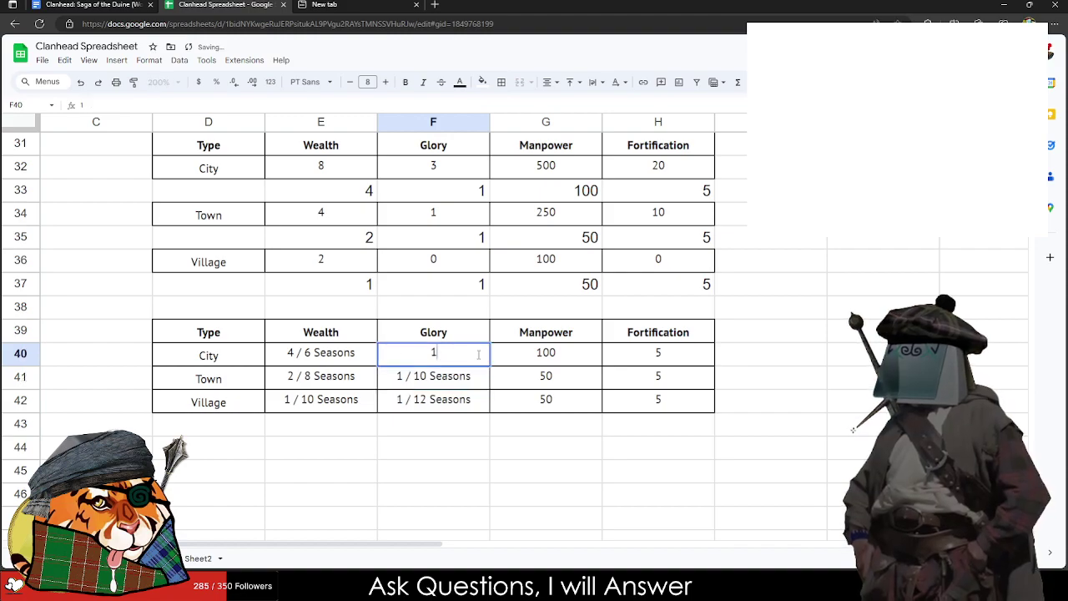
{"action": "type", "text": "/"}
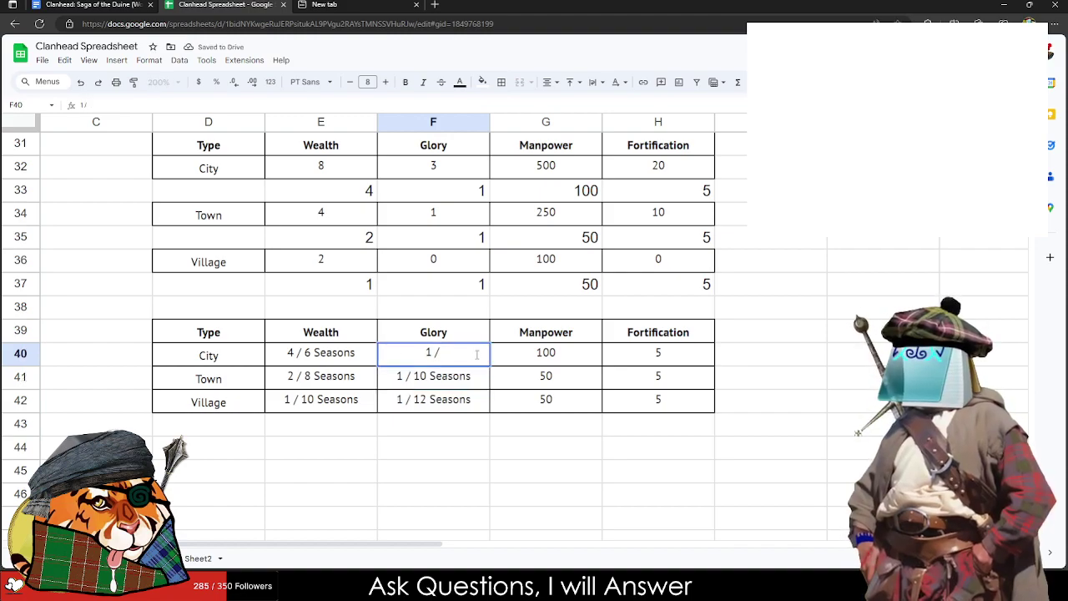
{"action": "type", "text": " 8 Seasons"}
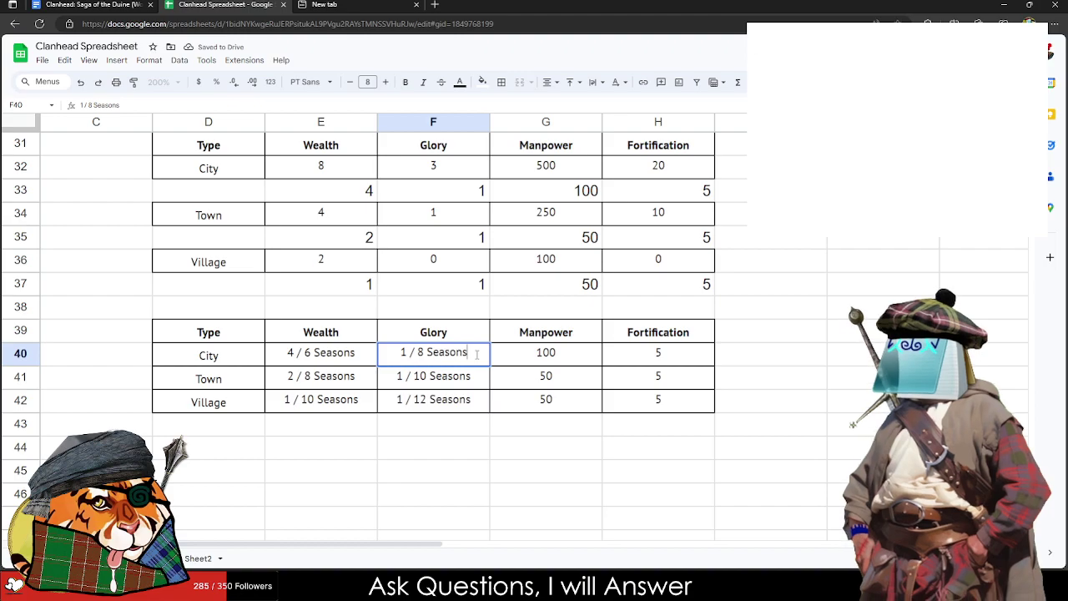
{"action": "left_click", "coordinate": [470, 400]}
{"action": "left_click", "coordinate": [445, 387]}
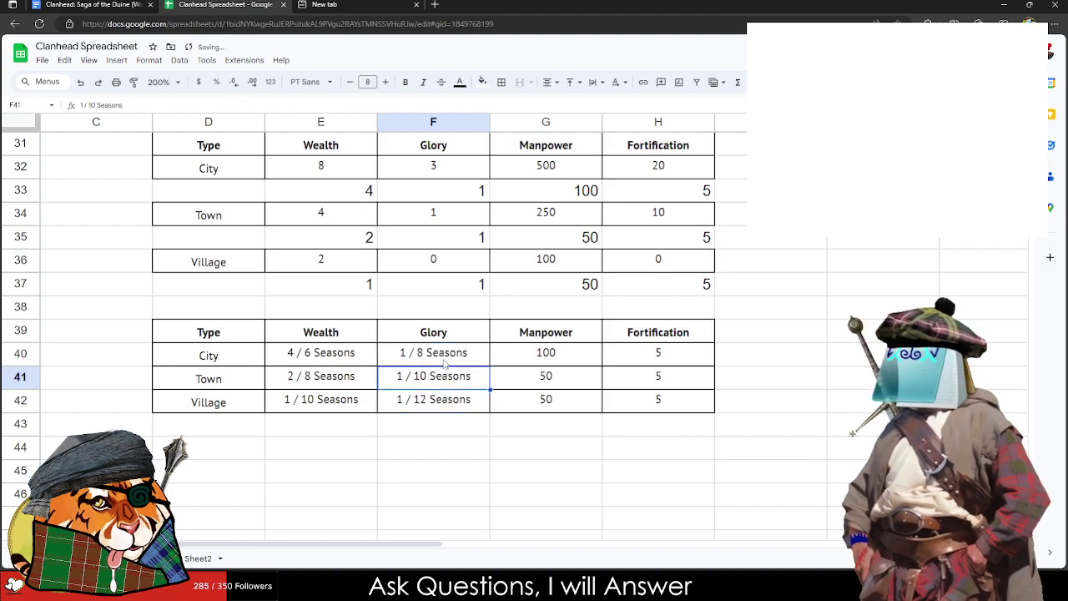
{"action": "left_click", "coordinate": [441, 355]}
Step: Add season intervals to the lowest table's Manpower values: Village 50 / 8 Seasons and Town 50 / 6 Seasons
{"action": "double_click", "coordinate": [557, 402]}
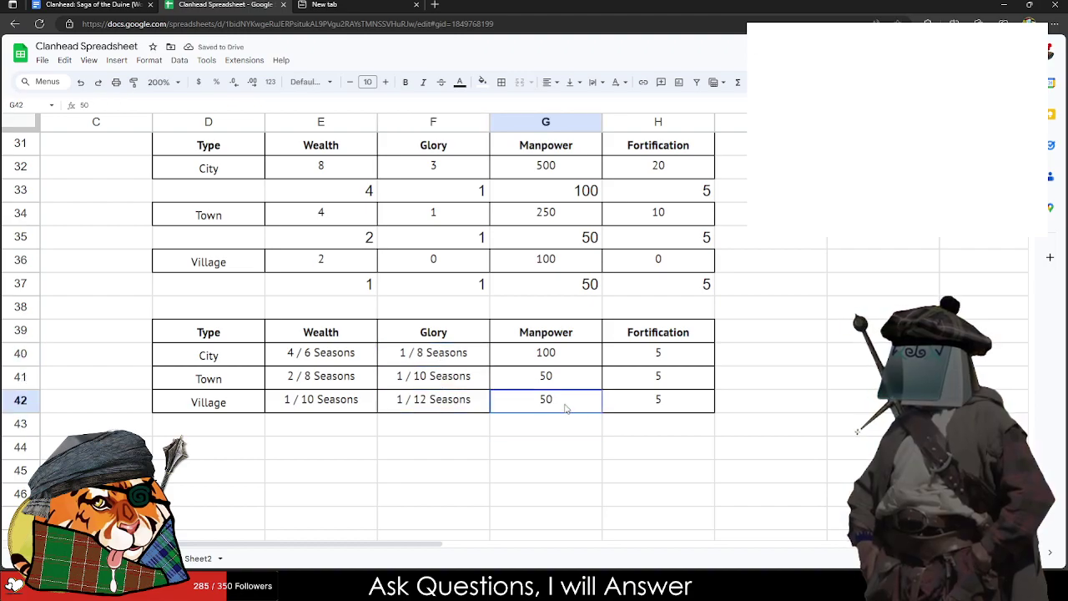
{"action": "type", "text": "/"}
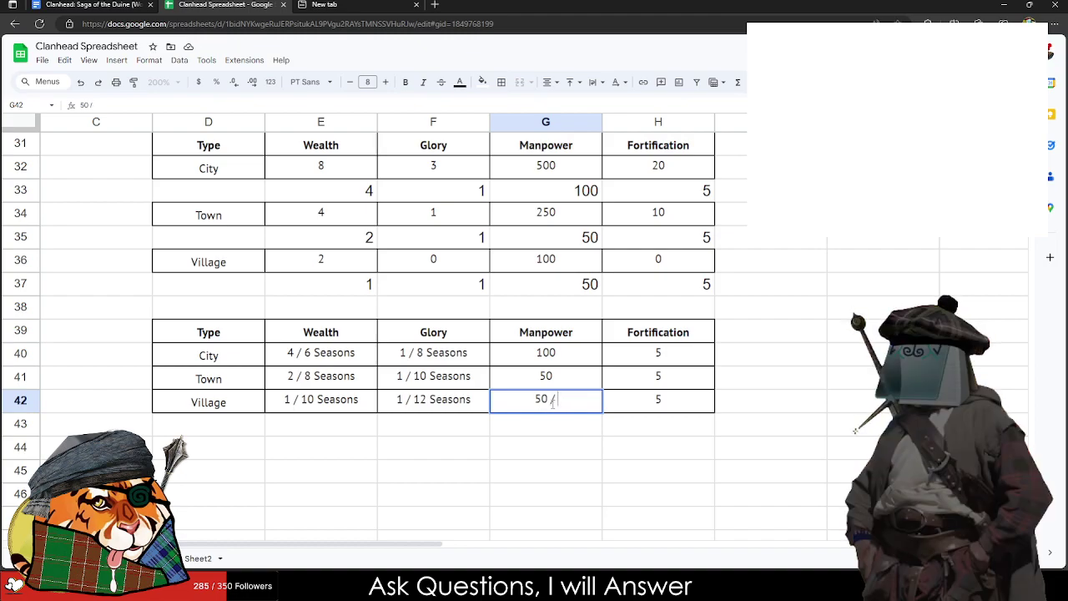
{"action": "type", "text": " 8 Seasons"}
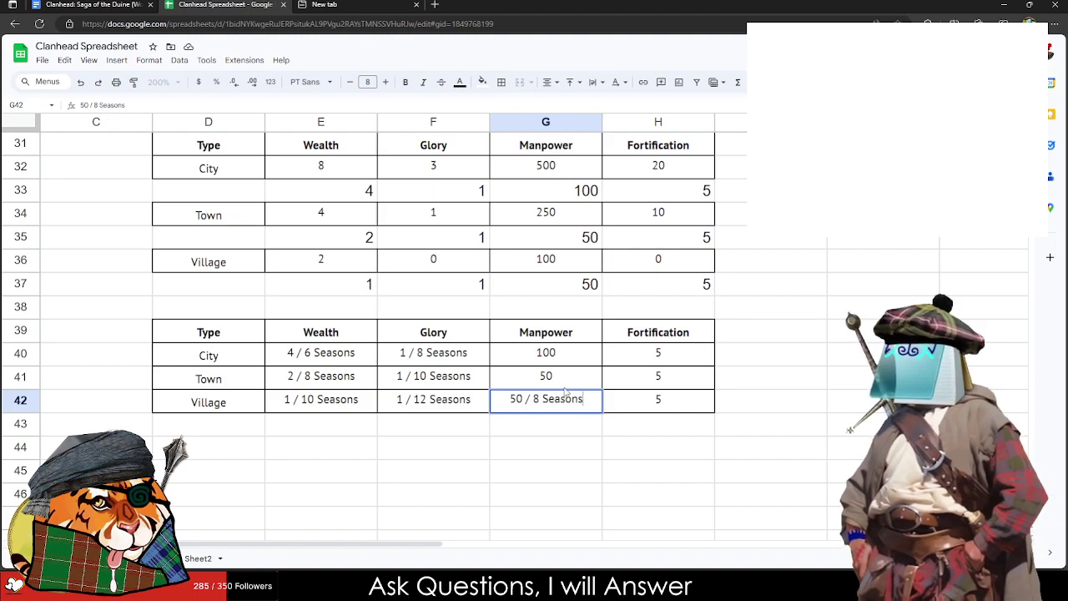
{"action": "double_click", "coordinate": [564, 387]}
{"action": "type", "text": "/ 6"}
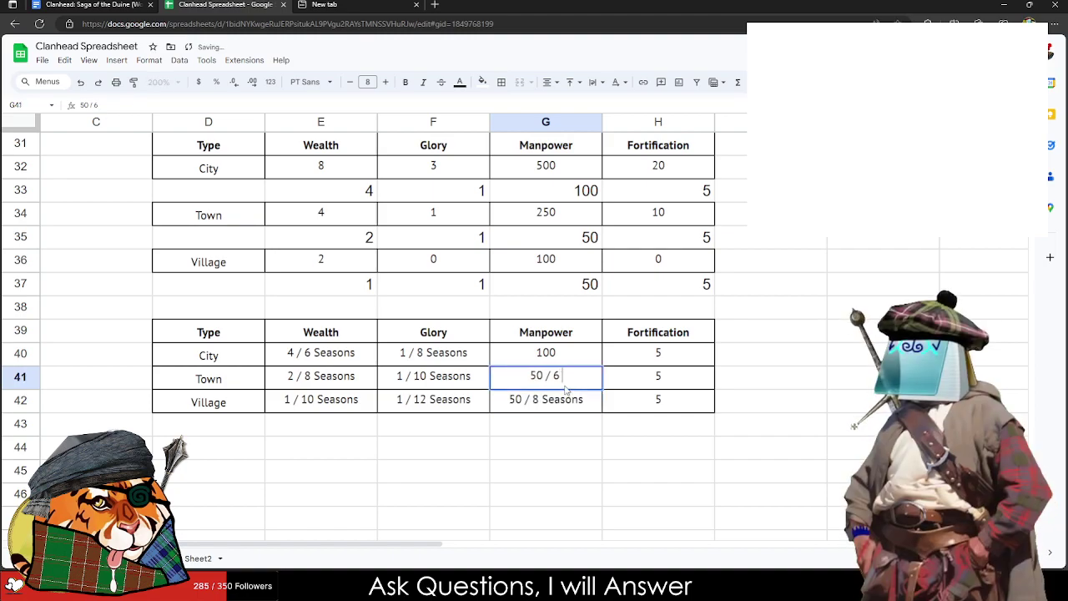
{"action": "type", "text": " Seasons"}
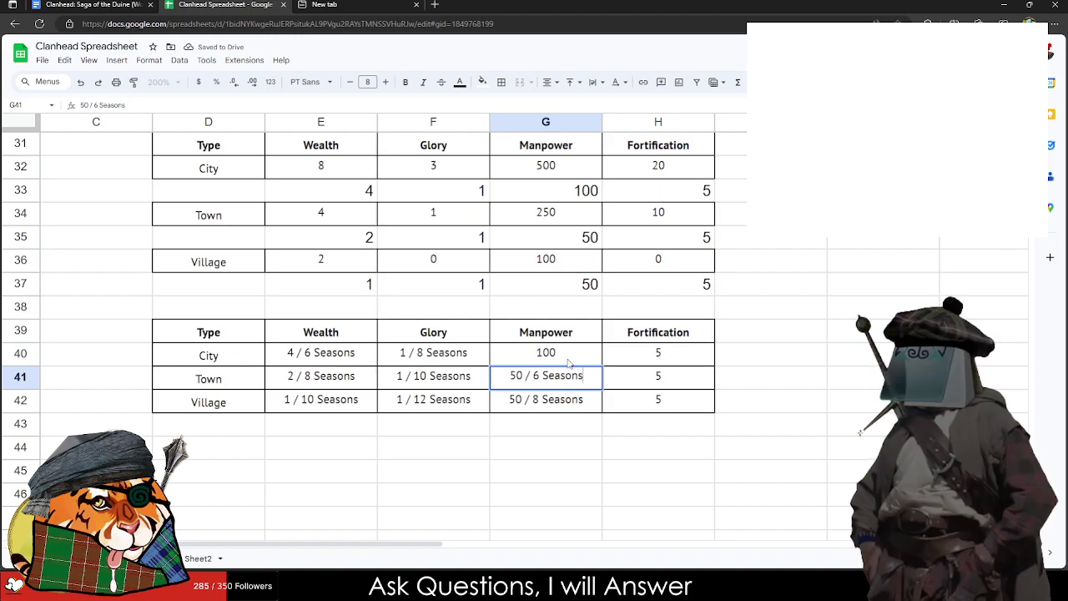
{"action": "key", "text": "Return"}
Step: Change the Manpower intervals in the lowest table to 10 Seasons for Village and 8 Seasons for Town
{"action": "double_click", "coordinate": [535, 399]}
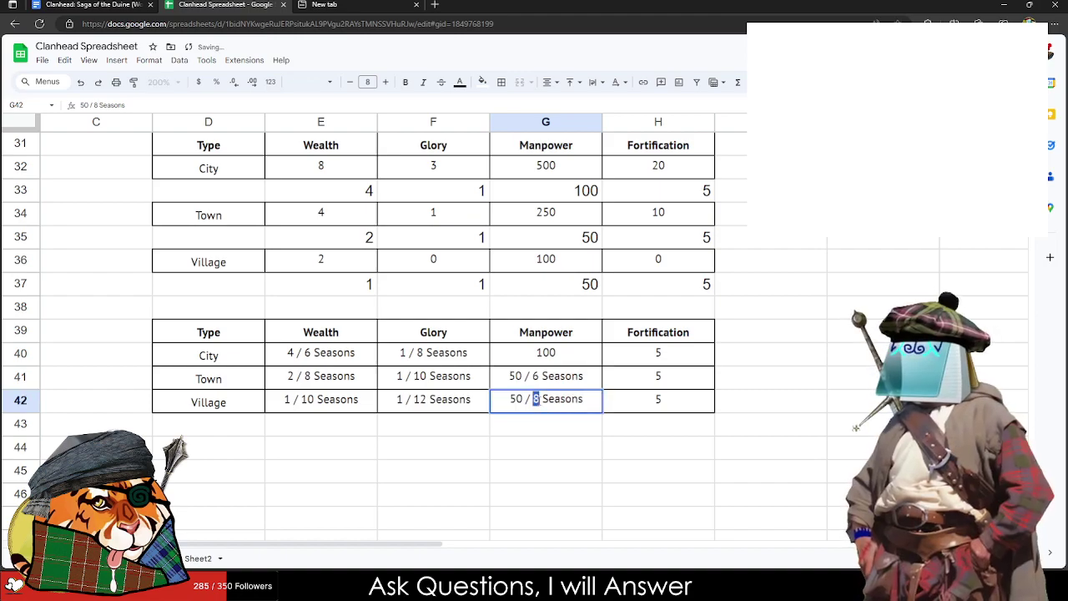
{"action": "type", "text": "10"}
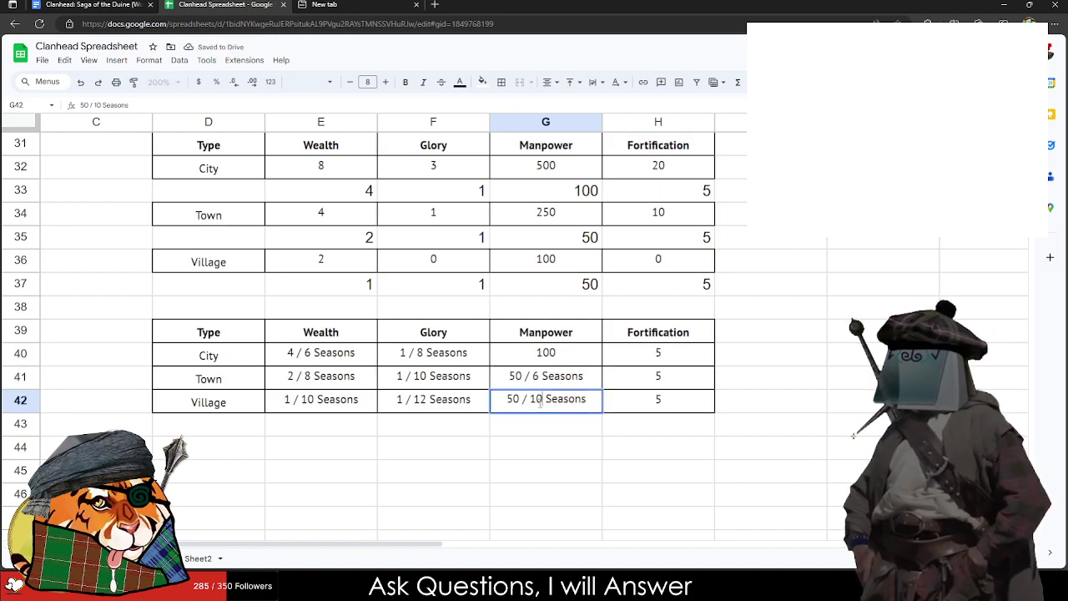
{"action": "left_click", "coordinate": [539, 377]}
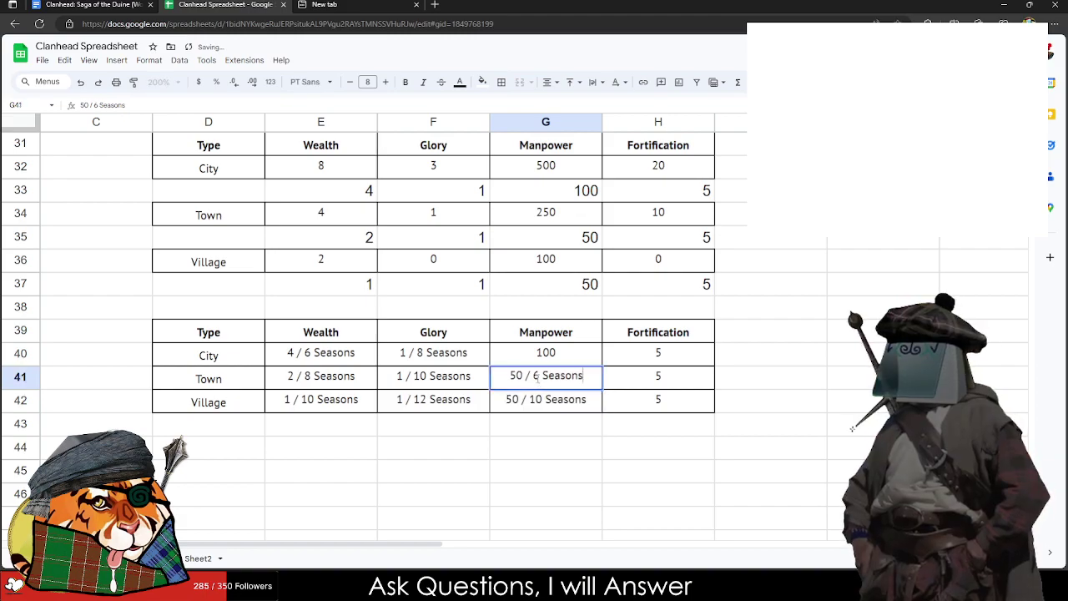
{"action": "double_click", "coordinate": [536, 376]}
{"action": "type", "text": "8"}
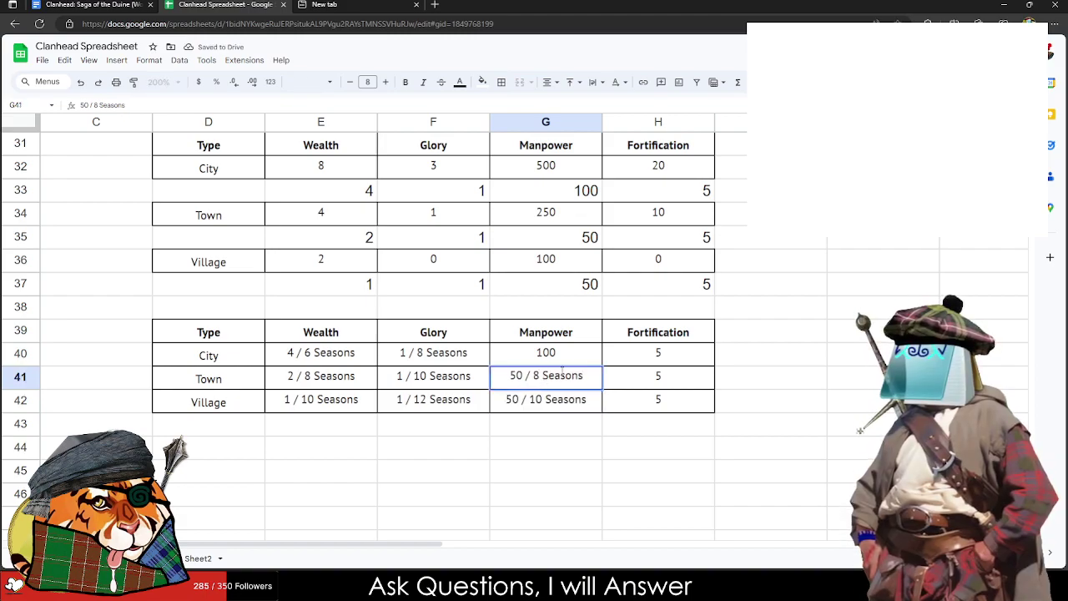
Step: Set the City row's Manpower in the lowest table to 100 / 6 Seasons
{"action": "left_click", "coordinate": [574, 353]}
{"action": "double_click", "coordinate": [574, 353]}
{"action": "type", "text": "/ 6"}
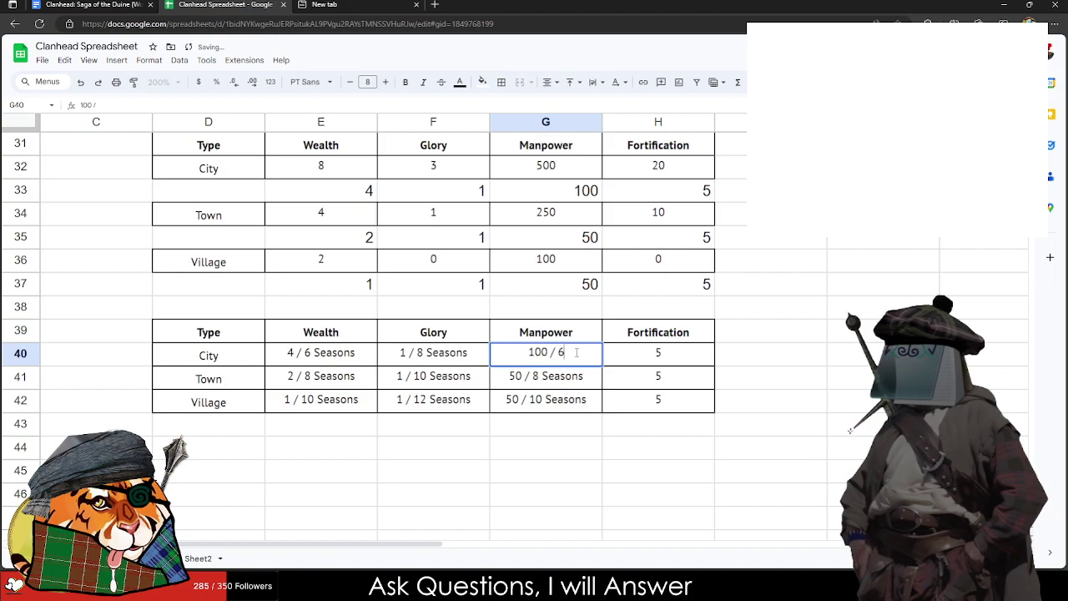
{"action": "type", "text": " Seasons"}
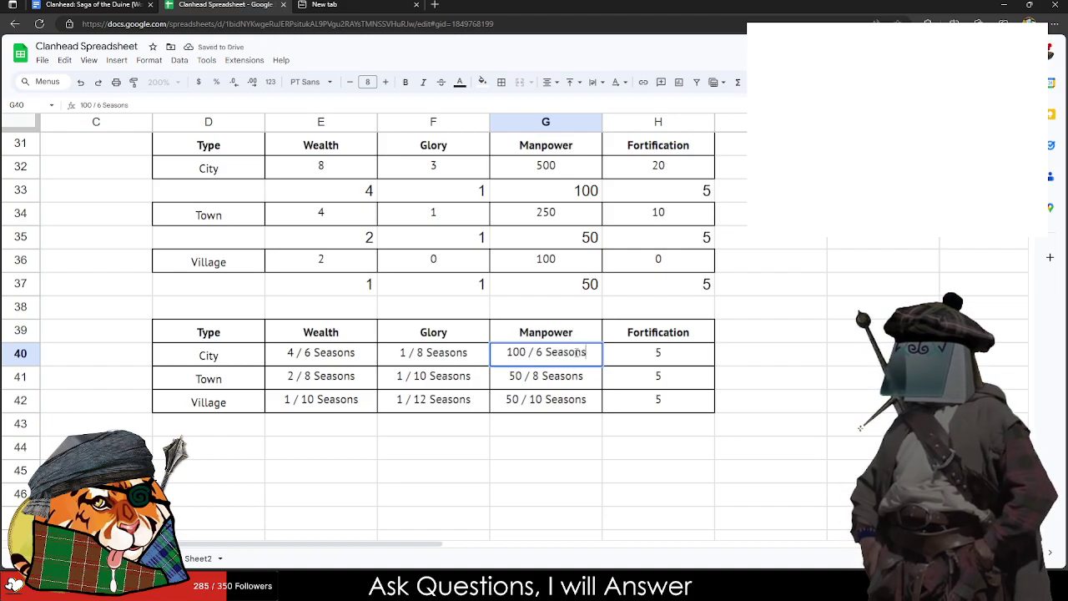
{"action": "key", "text": "Return"}
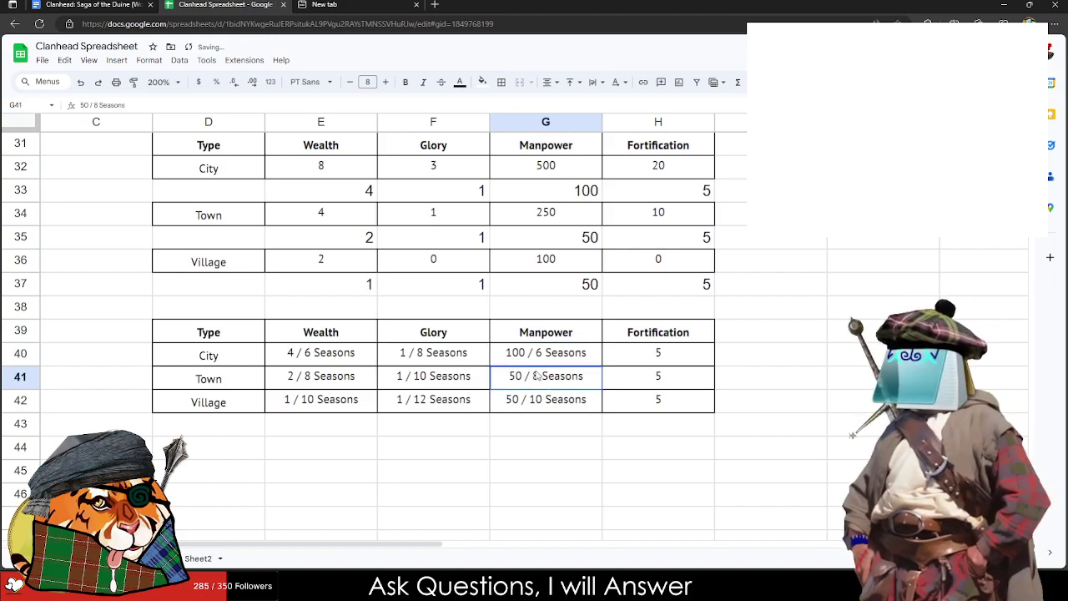
Step: Set the Village row's Fortification in the lowest table to 1 / 4 Seasons
{"action": "left_click", "coordinate": [590, 409], "text": "shift"}
{"action": "left_click", "coordinate": [669, 363]}
{"action": "left_click", "coordinate": [681, 400]}
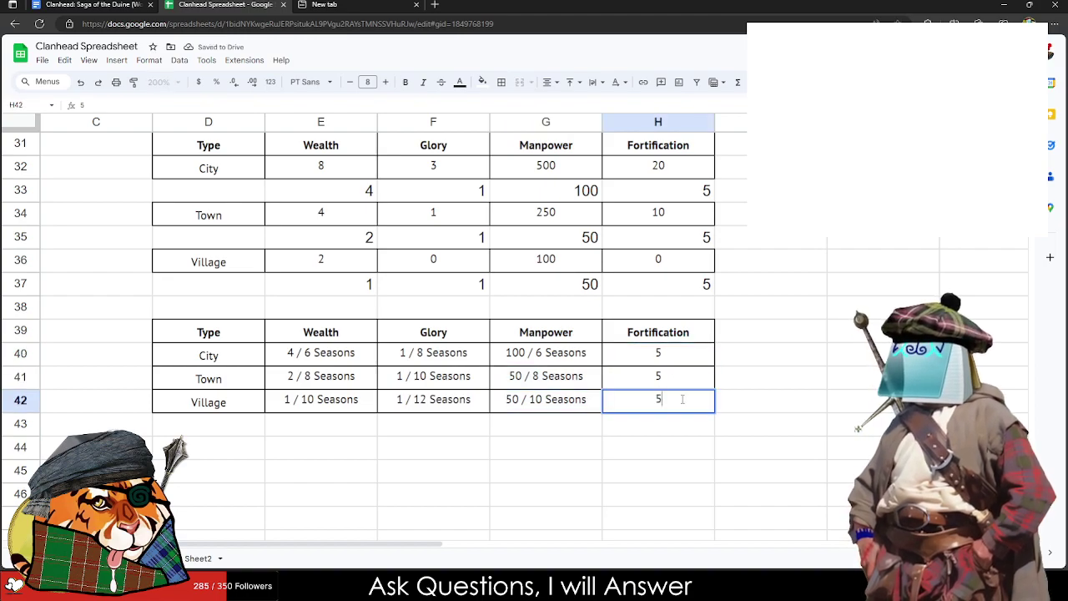
{"action": "type", "text": "5 /"}
{"action": "key", "text": "BackSpace"}
{"action": "key", "text": "BackSpace"}
{"action": "key", "text": "BackSpace"}
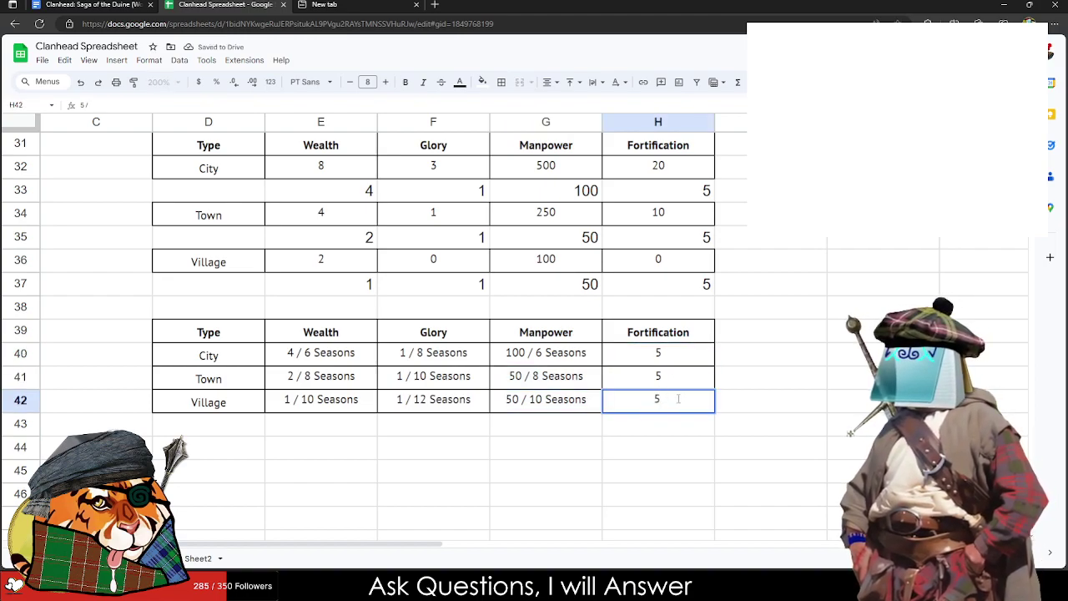
{"action": "type", "text": "1 /"}
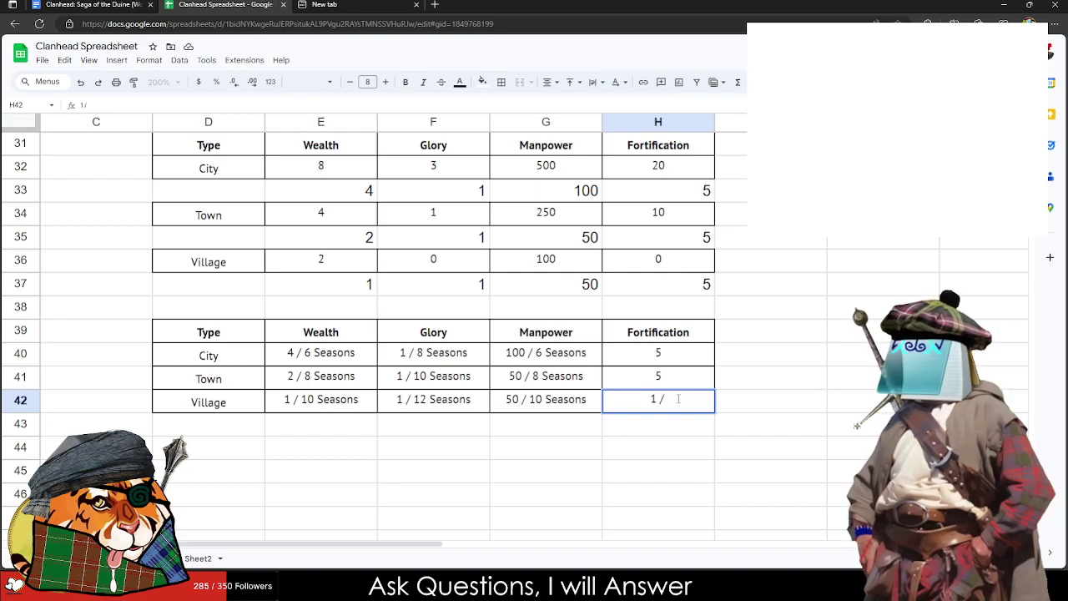
{"action": "type", "text": " 4 Se"}
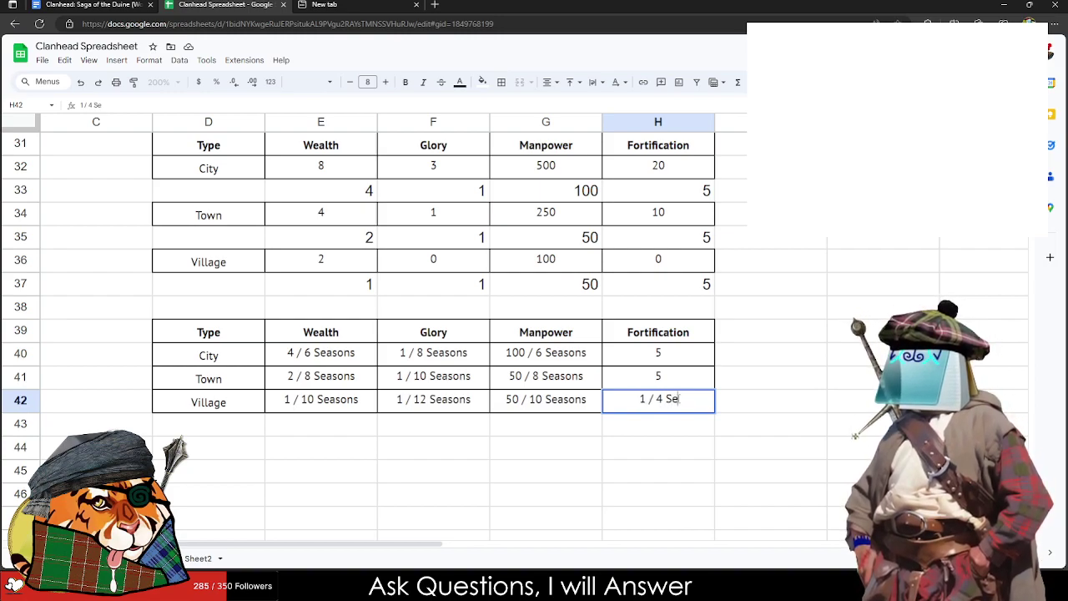
{"action": "type", "text": "asons"}
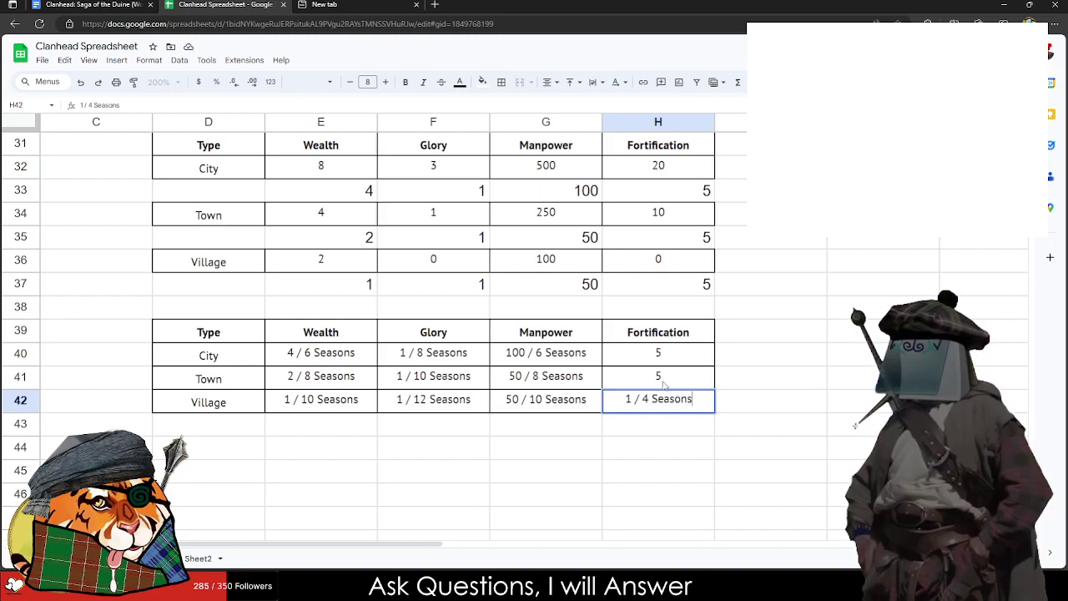
Step: Set the Town row's Fortification in the lowest table to 1 / 4 Seasons
{"action": "left_click", "coordinate": [671, 378]}
{"action": "type", "text": "1"}
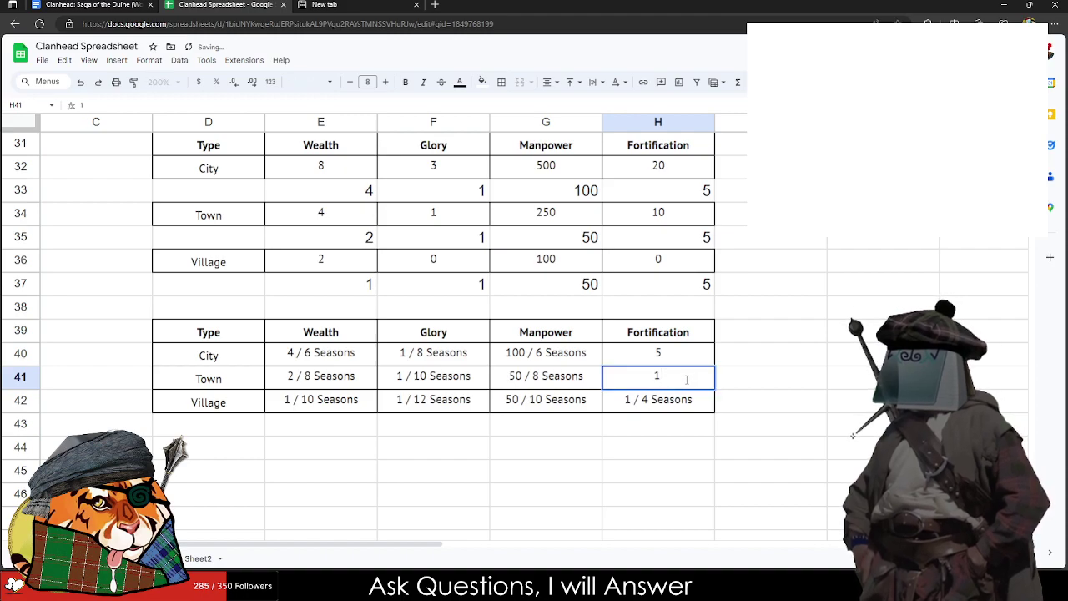
{"action": "type", "text": " ."}
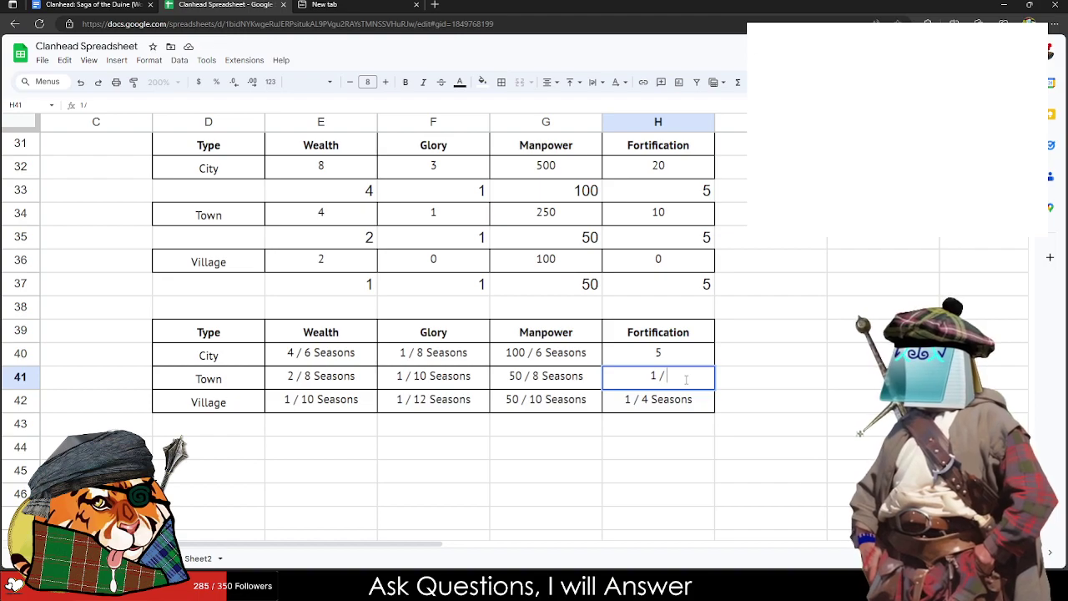
{"action": "type", "text": " 4 Seasons"}
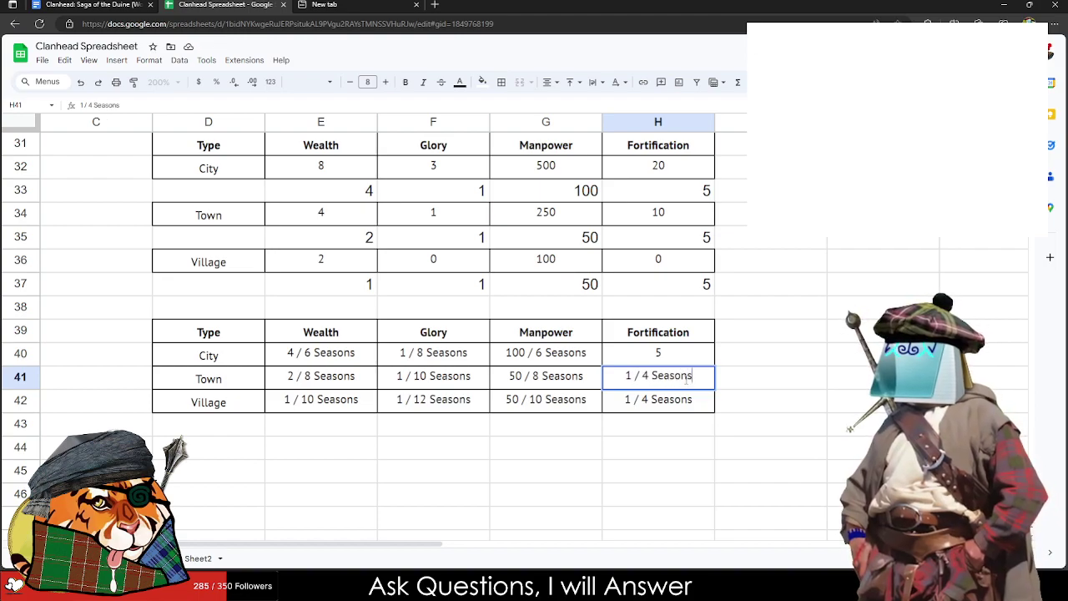
{"action": "key", "text": "Return"}
Step: Change the Village row's Fortification interval in the lowest table to 2 Seasons
{"action": "double_click", "coordinate": [645, 399]}
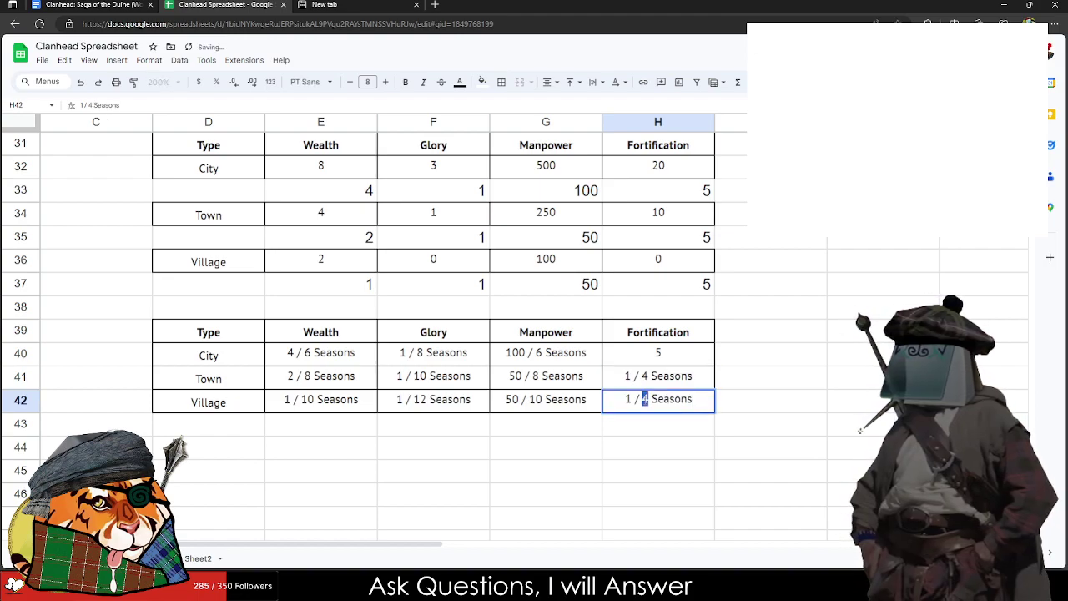
{"action": "type", "text": "2"}
{"action": "key", "text": "Return"}
{"action": "left_click", "coordinate": [670, 398]}
{"action": "double_click", "coordinate": [670, 399]}
{"action": "left_click", "coordinate": [650, 399]}
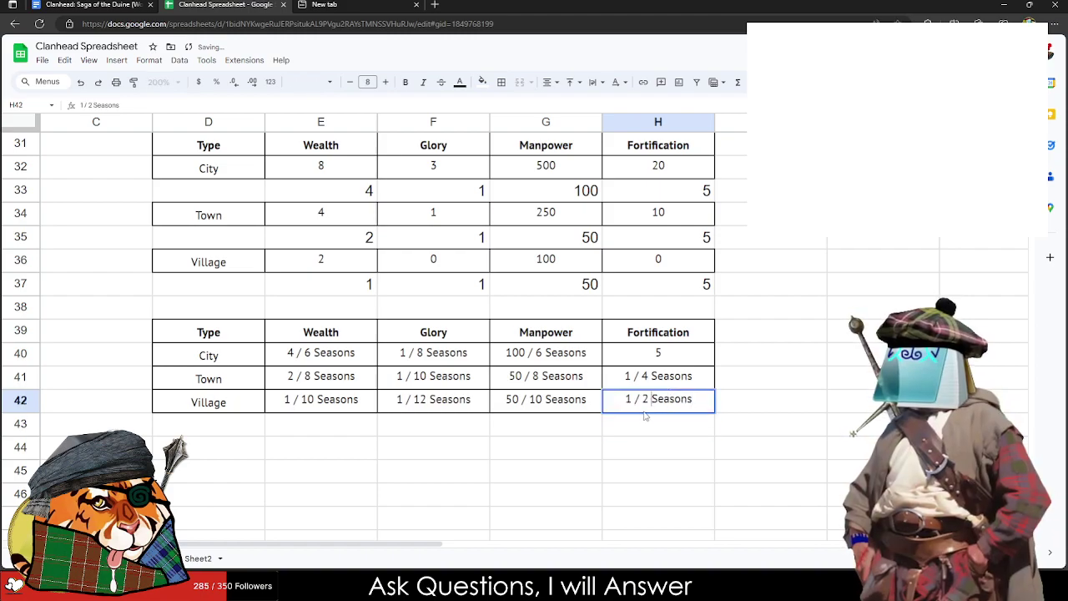
{"action": "left_click", "coordinate": [617, 458]}
{"action": "left_click", "coordinate": [646, 408]}
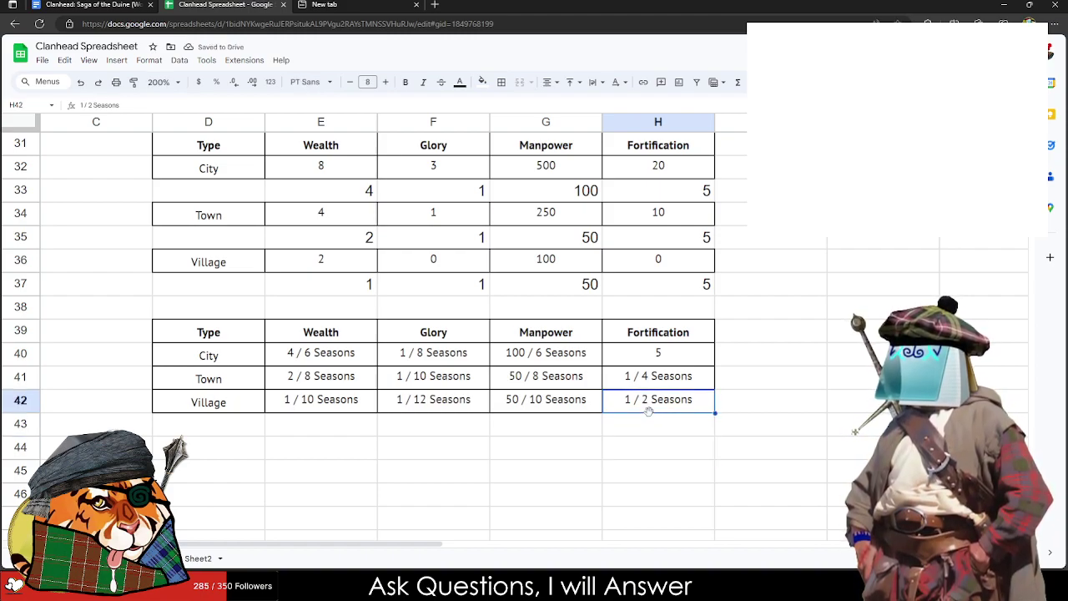
{"action": "left_click", "coordinate": [629, 427]}
{"action": "left_click", "coordinate": [655, 355]}
{"action": "left_click", "coordinate": [657, 398]}
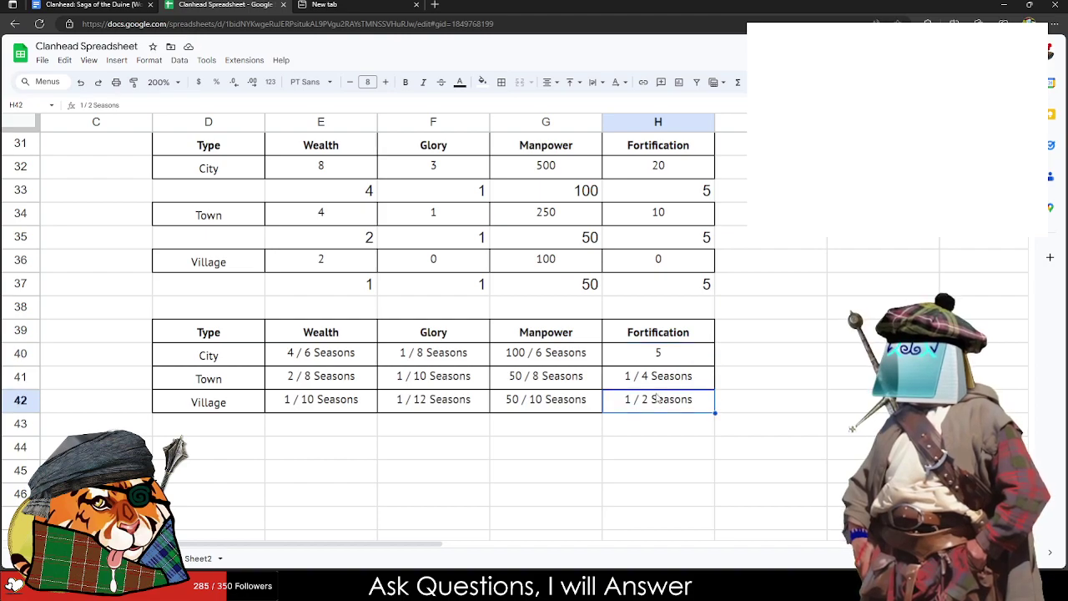
Step: Set the City row's Fortification in the lowest table to 5 / 6 Seasons
{"action": "double_click", "coordinate": [674, 360]}
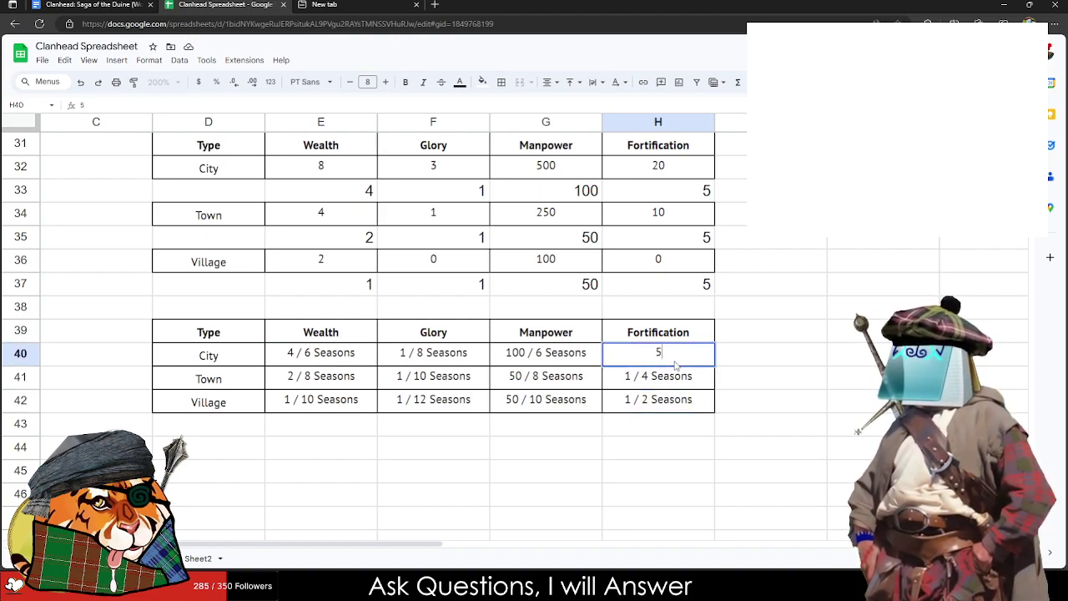
{"action": "type", "text": "/"}
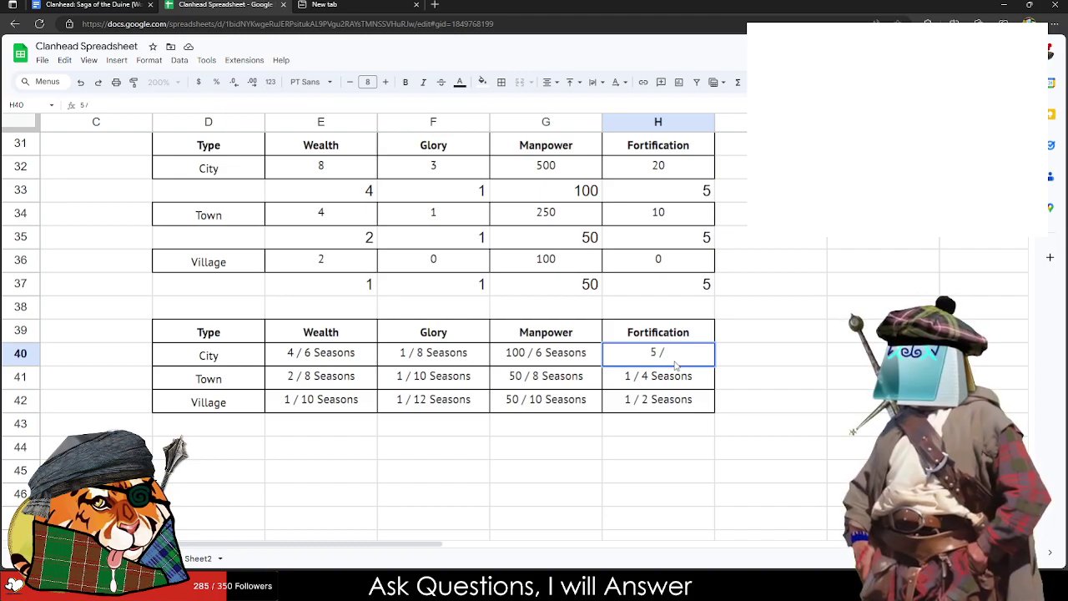
{"action": "type", "text": " 6 Season"}
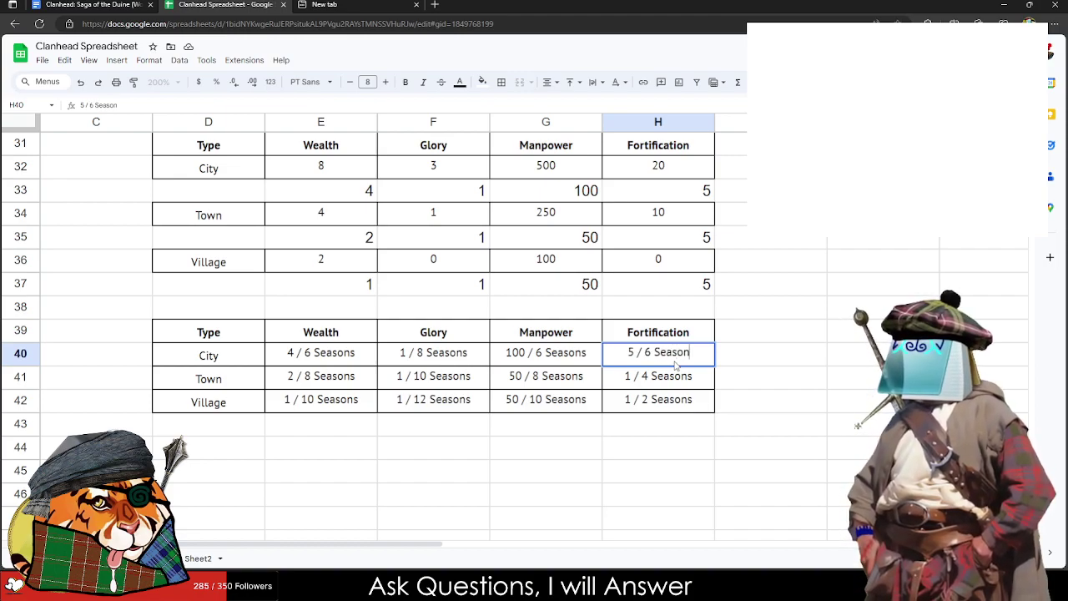
{"action": "left_click", "coordinate": [693, 456]}
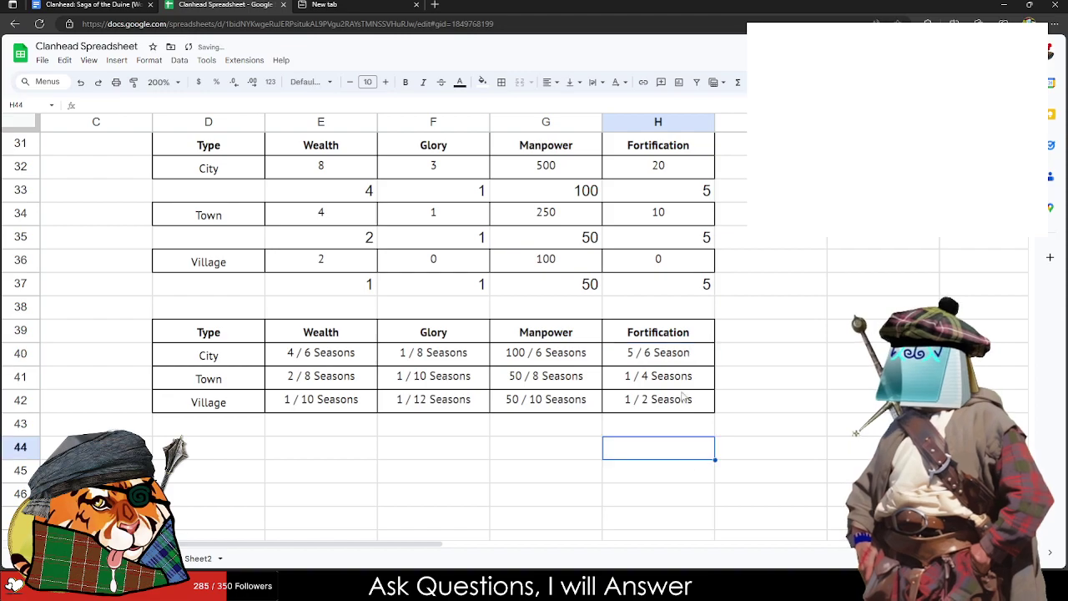
{"action": "double_click", "coordinate": [691, 358]}
{"action": "type", "text": "s"}
{"action": "left_click", "coordinate": [797, 427]}
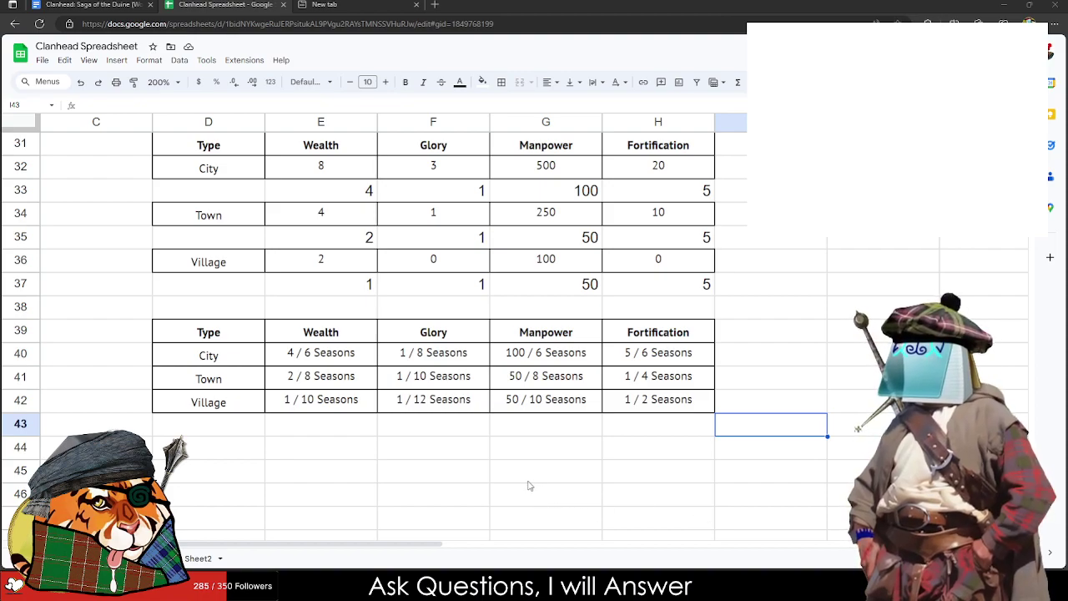
{"action": "left_click", "coordinate": [305, 389]}
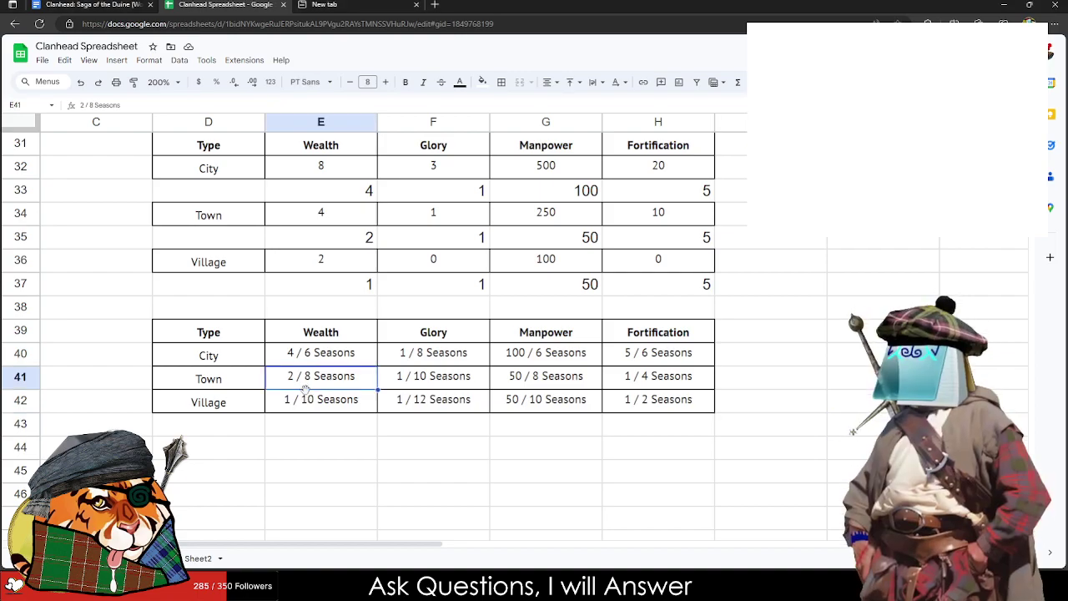
{"action": "left_click", "coordinate": [210, 465]}
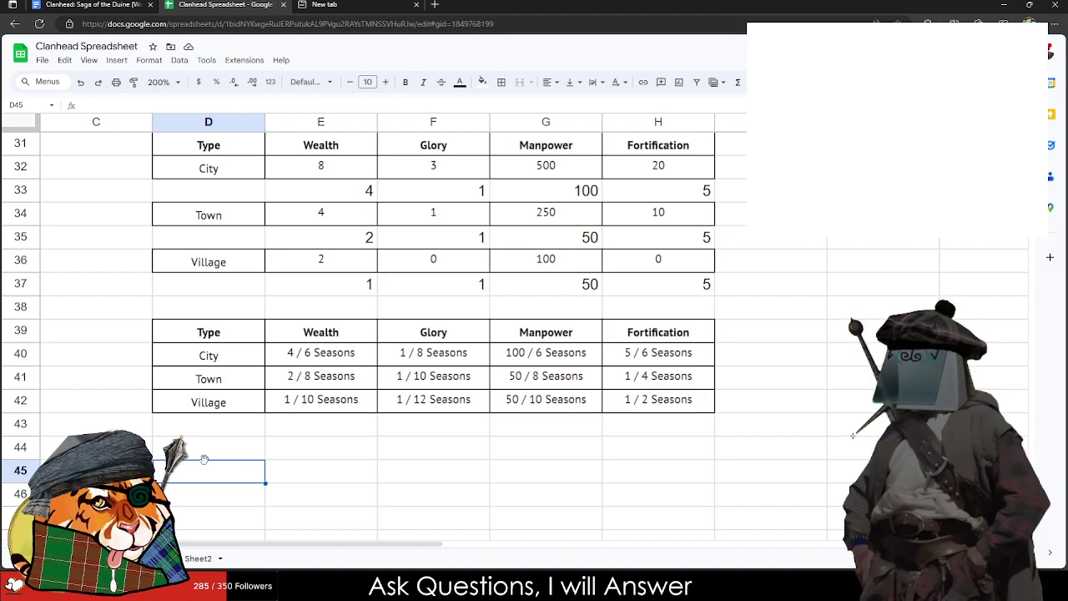
{"action": "scroll", "coordinate": [247, 396], "scroll_direction": "up", "scroll_amount": 5}
{"action": "scroll", "coordinate": [250, 384], "scroll_direction": "down", "scroll_amount": 5}
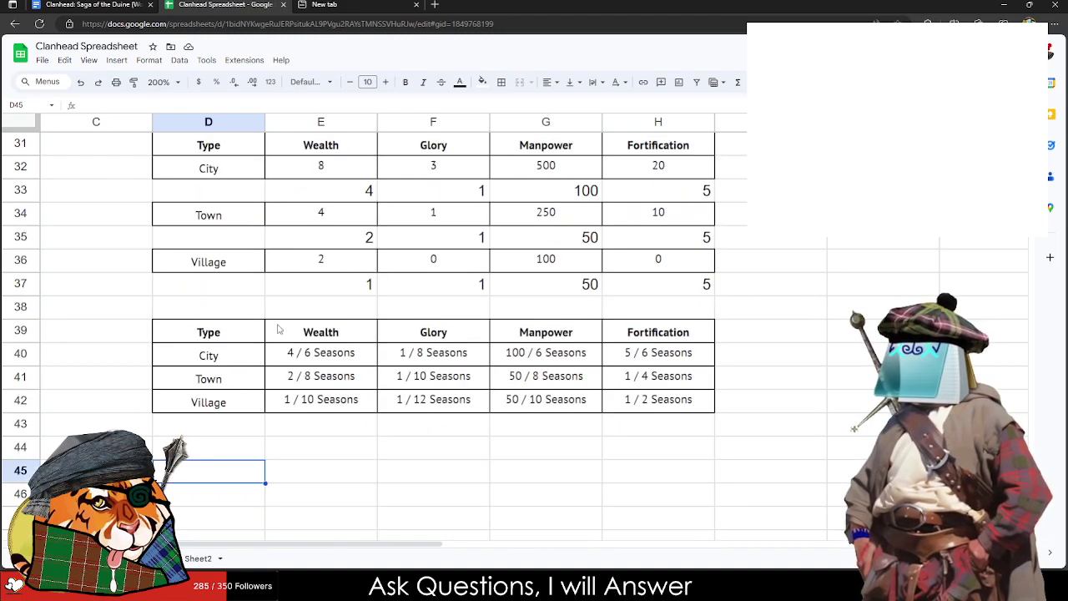
Step: Duplicate the City, Town and Village seasons table (D39:H42) below itself, starting at cell D44
{"action": "left_click_drag", "start_coordinate": [210, 331], "coordinate": [667, 401]}
{"action": "key", "text": "ctrl+c"}
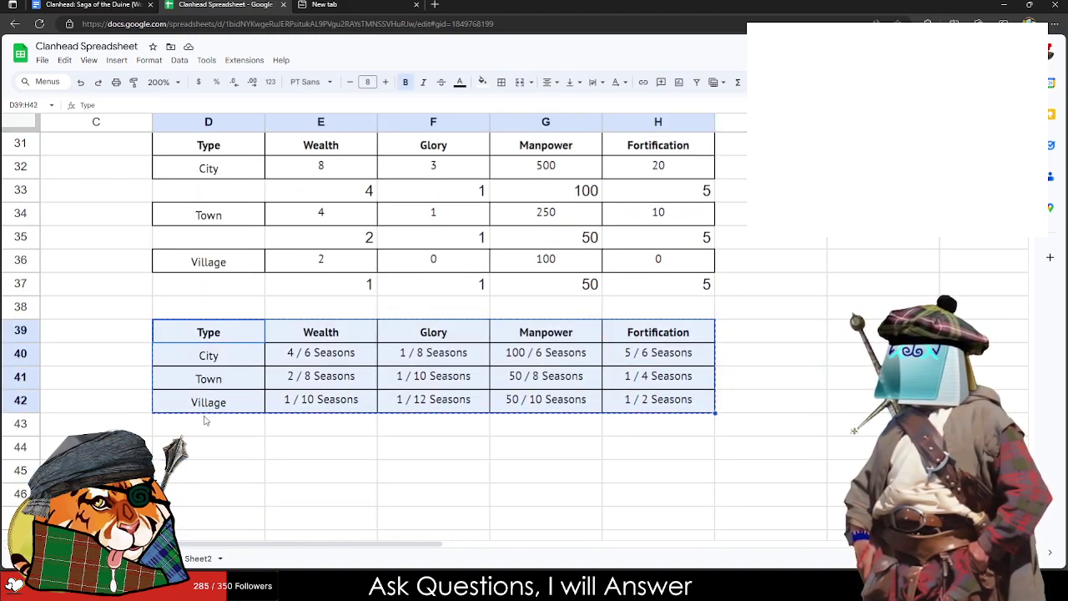
{"action": "left_click", "coordinate": [206, 421]}
{"action": "left_click", "coordinate": [209, 445]}
{"action": "key", "text": "ctrl+v"}
{"action": "scroll", "coordinate": [212, 417], "scroll_direction": "down", "scroll_amount": 3}
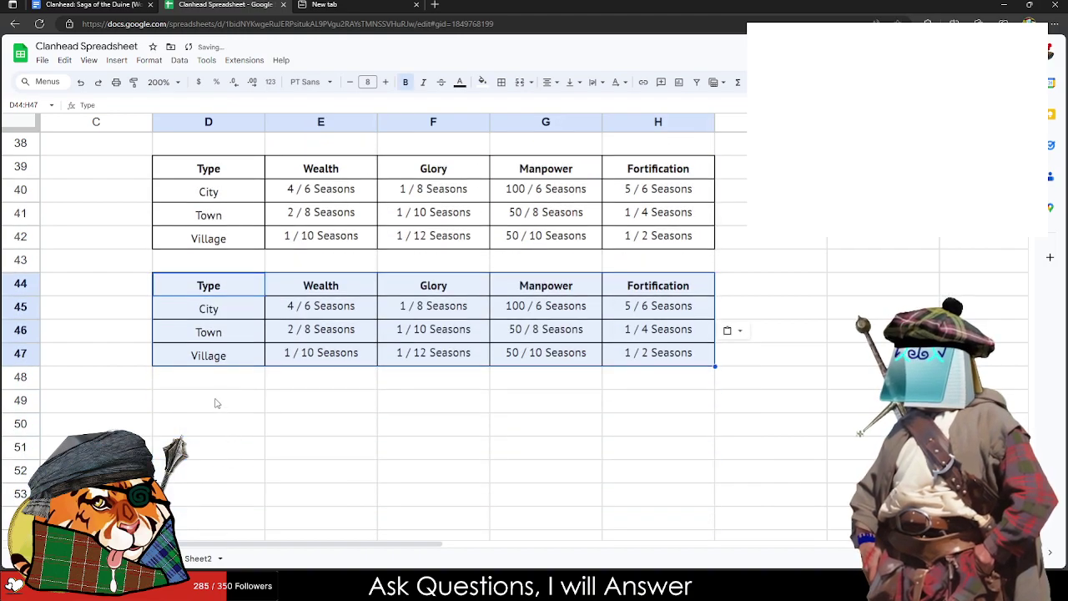
Step: Copy the Castle, Keep and Fort rows from the base table over the City, Town and Village rows of the duplicated table at D45
{"action": "scroll", "coordinate": [215, 403], "scroll_direction": "up", "scroll_amount": 7}
{"action": "scroll", "coordinate": [222, 388], "scroll_direction": "up", "scroll_amount": 1}
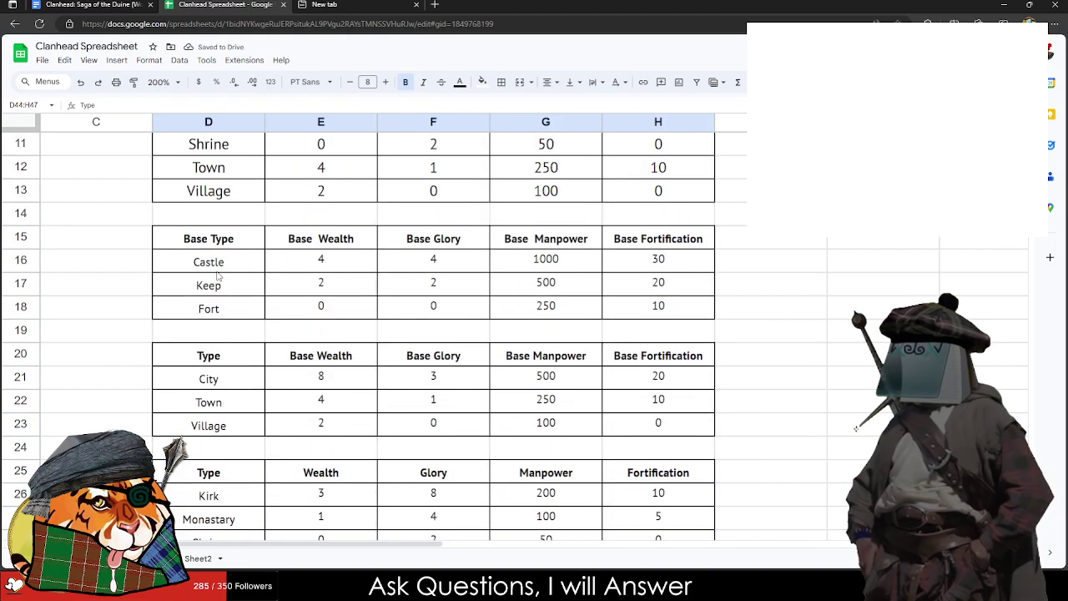
{"action": "left_click_drag", "start_coordinate": [209, 255], "coordinate": [679, 306]}
{"action": "scroll", "coordinate": [589, 311], "scroll_direction": "down", "scroll_amount": 5}
{"action": "scroll", "coordinate": [468, 309], "scroll_direction": "down", "scroll_amount": 4}
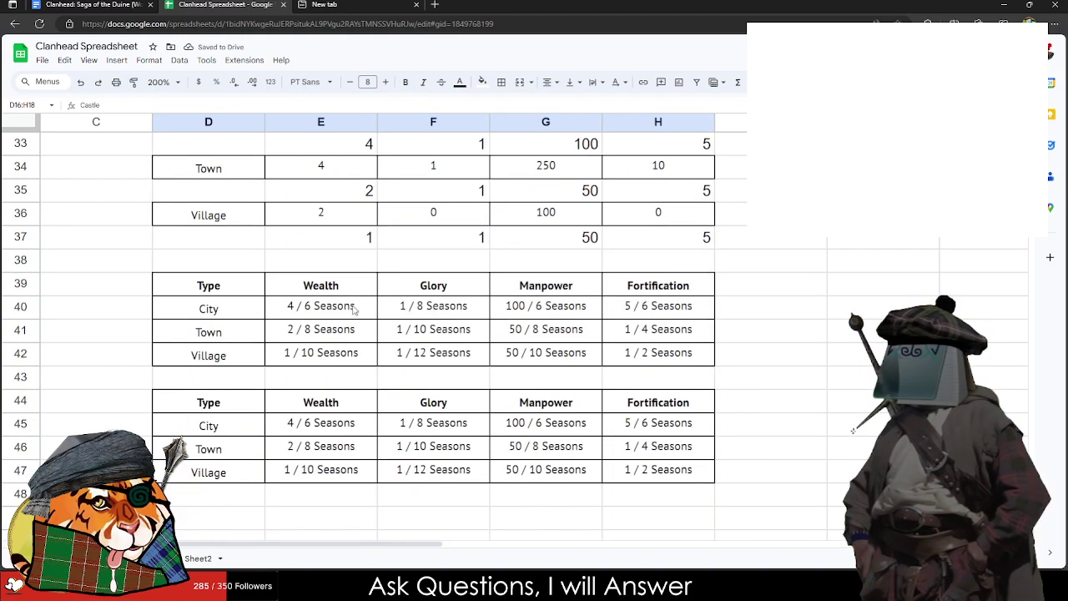
{"action": "left_click", "coordinate": [219, 424]}
{"action": "key", "text": "ctrl+v"}
{"action": "scroll", "coordinate": [426, 400], "scroll_direction": "up", "scroll_amount": 3}
{"action": "scroll", "coordinate": [426, 401], "scroll_direction": "up", "scroll_amount": 8}
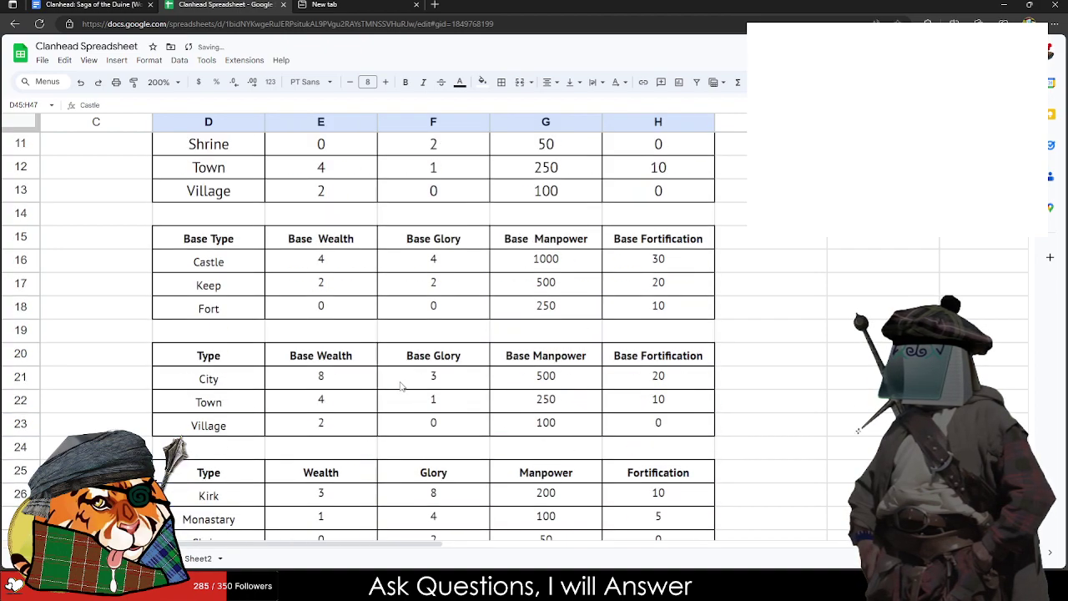
{"action": "scroll", "coordinate": [326, 372], "scroll_direction": "down", "scroll_amount": 3}
{"action": "mouse_move", "coordinate": [211, 446]}
{"action": "left_mouse_down"}
{"action": "mouse_move", "coordinate": [270, 472]}
{"action": "mouse_move", "coordinate": [639, 514]}
{"action": "mouse_move", "coordinate": [640, 493]}
{"action": "mouse_move", "coordinate": [231, 448]}
{"action": "left_mouse_up"}
{"action": "key", "text": "ctrl+c"}
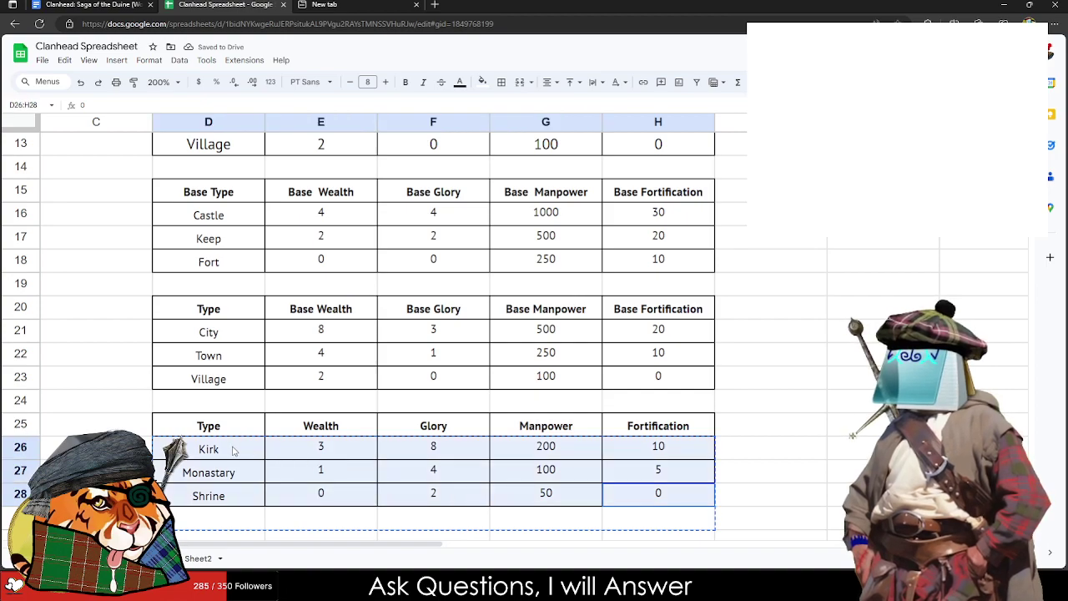
Step: Duplicate the Castle, Keep and Fort table with its header row below itself, starting at cell D49
{"action": "scroll", "coordinate": [231, 448], "scroll_direction": "down", "scroll_amount": 8}
{"action": "left_click_drag", "start_coordinate": [221, 320], "coordinate": [659, 379]}
{"action": "key", "text": "ctrl+c"}
{"action": "left_click", "coordinate": [214, 430]}
{"action": "key", "text": "ctrl+v"}
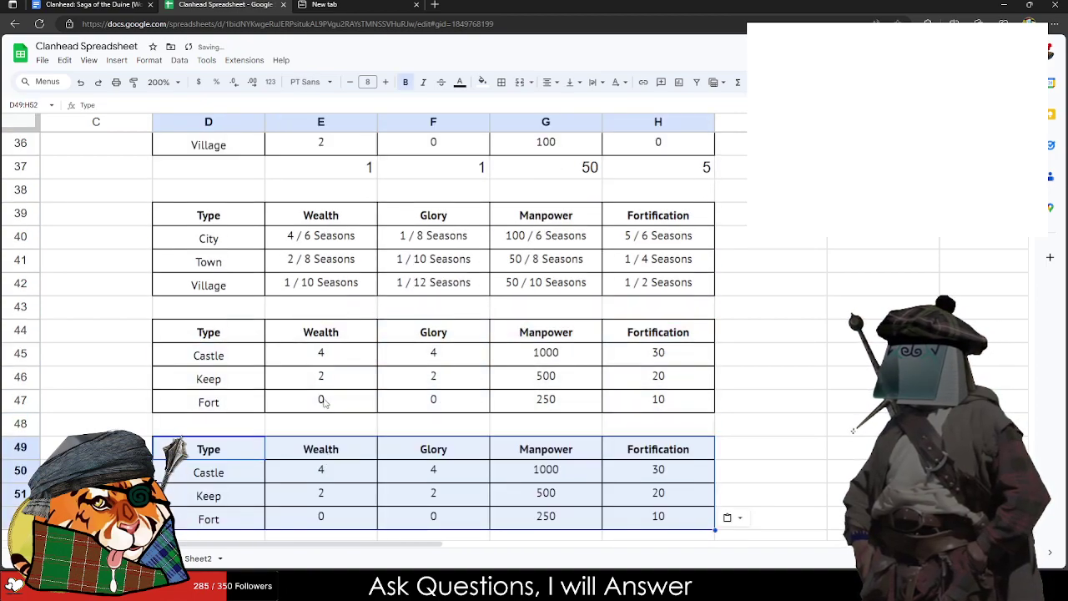
Step: Copy the Kirk, Monastary and Shrine rows (D26:H28) over the Castle, Keep and Fort rows of the lowest table
{"action": "scroll", "coordinate": [217, 401], "scroll_direction": "up", "scroll_amount": 8}
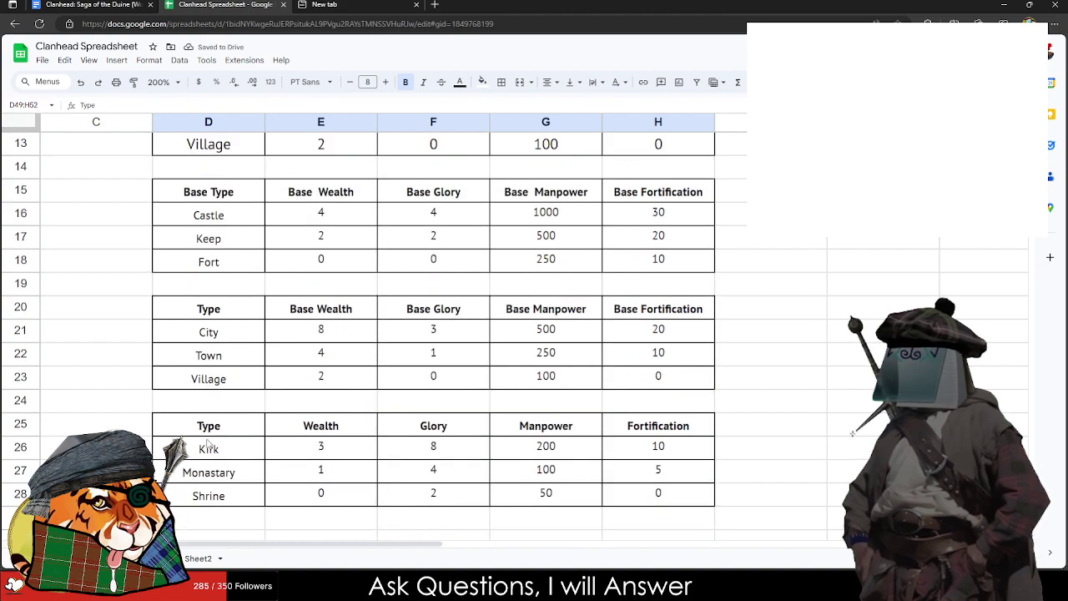
{"action": "left_click_drag", "start_coordinate": [208, 485], "coordinate": [657, 448]}
{"action": "key", "text": "ctrl+c"}
{"action": "scroll", "coordinate": [592, 449], "scroll_direction": "down", "scroll_amount": 5}
{"action": "scroll", "coordinate": [592, 448], "scroll_direction": "down", "scroll_amount": 4}
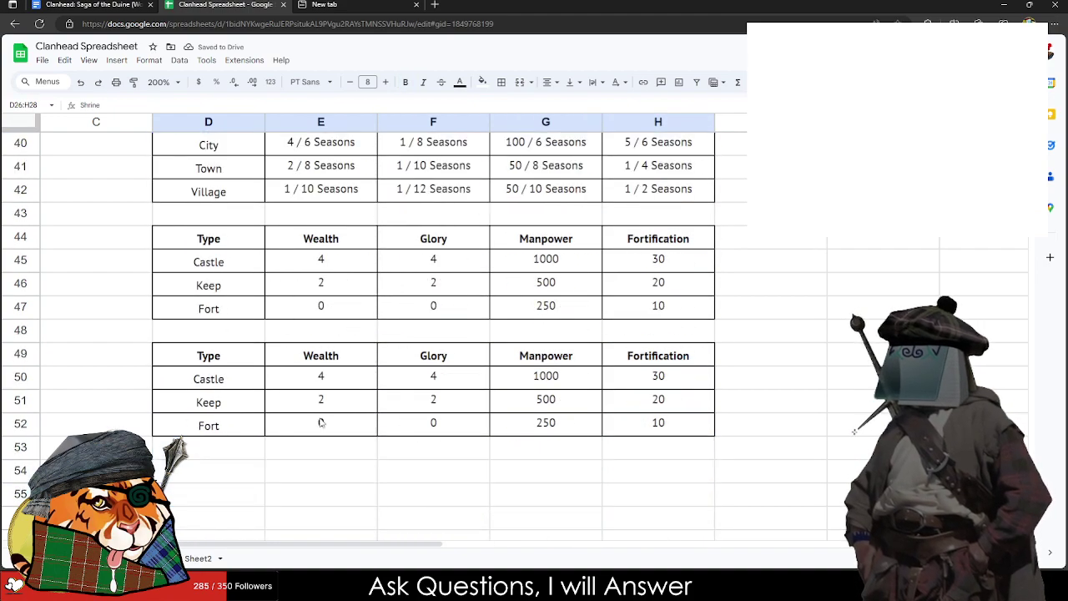
{"action": "left_click", "coordinate": [209, 377]}
{"action": "key", "text": "ctrl+v"}
Step: Set the Shrine row's Wealth in the lowest table to 1 / 12 Seasons
{"action": "left_click", "coordinate": [322, 446]}
{"action": "left_click", "coordinate": [332, 429]}
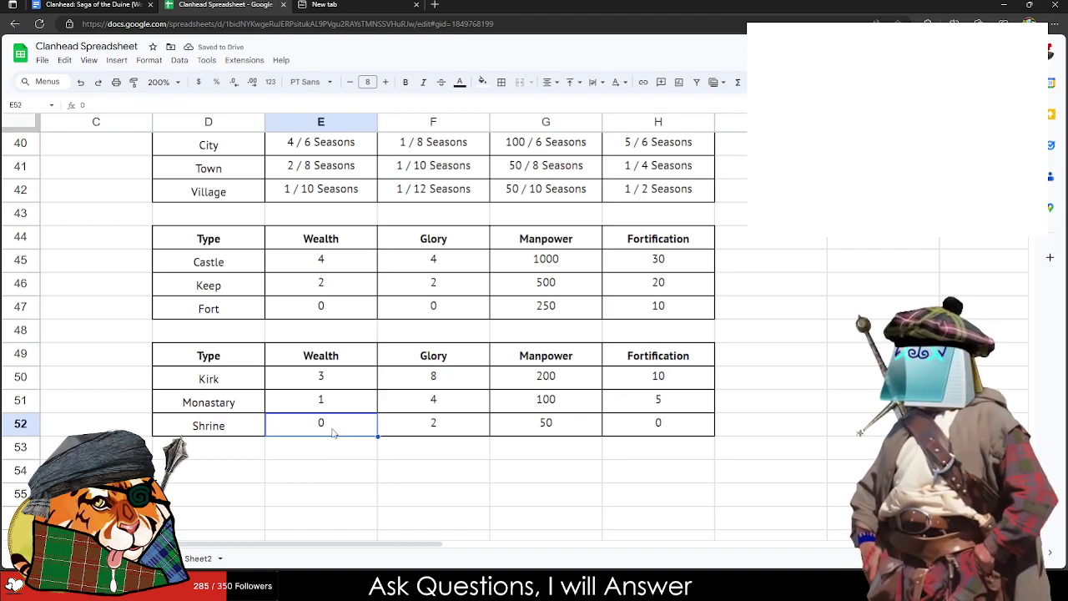
{"action": "type", "text": "1 /"}
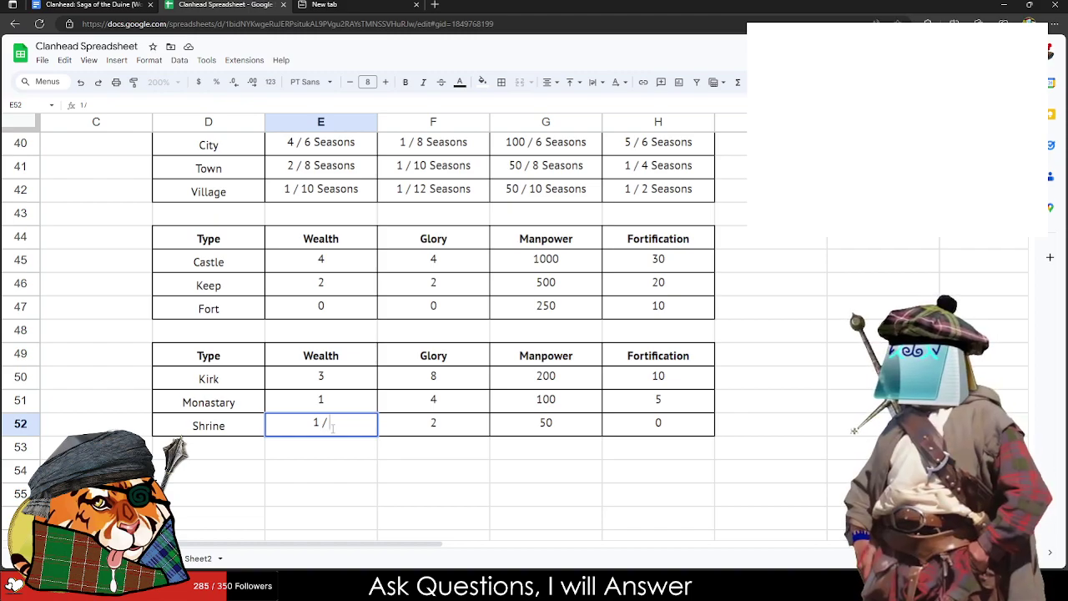
{"action": "type", "text": " 8"}
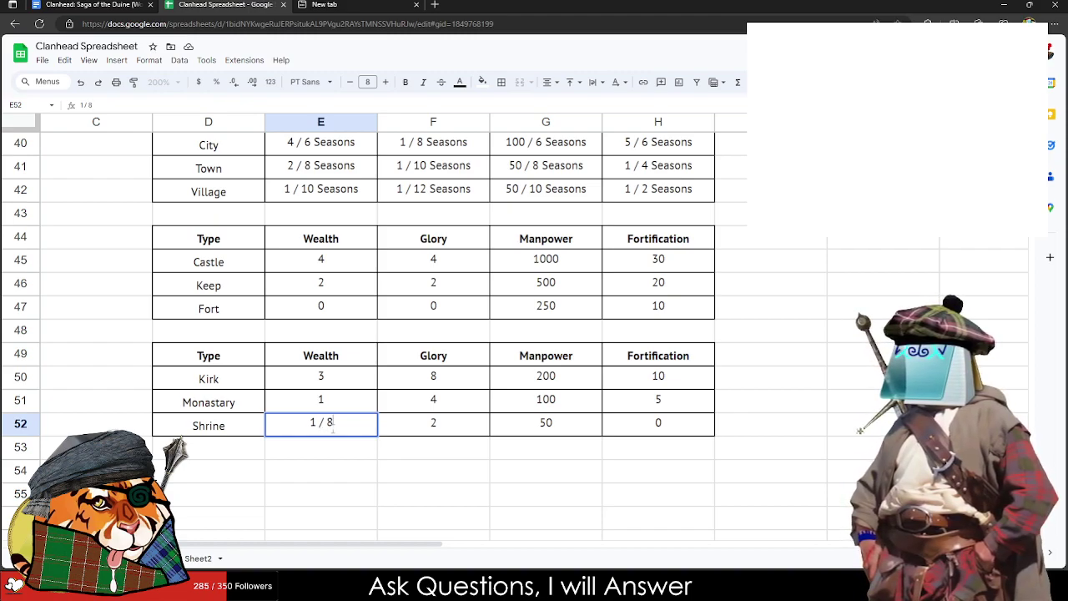
{"action": "key", "text": "BackSpace"}
{"action": "type", "text": "10"}
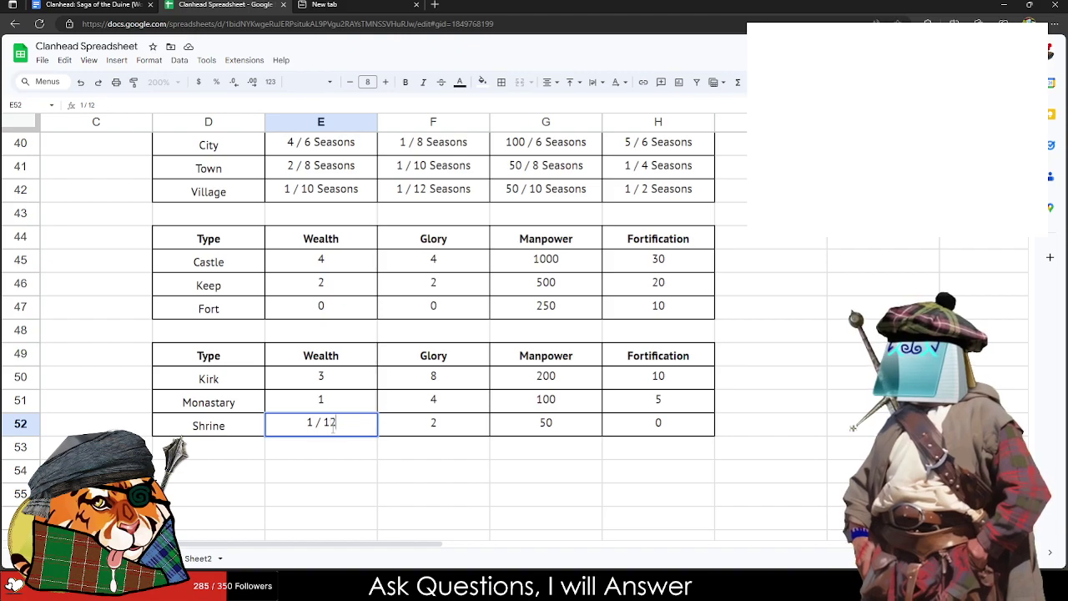
{"action": "type", "text": " Seasons"}
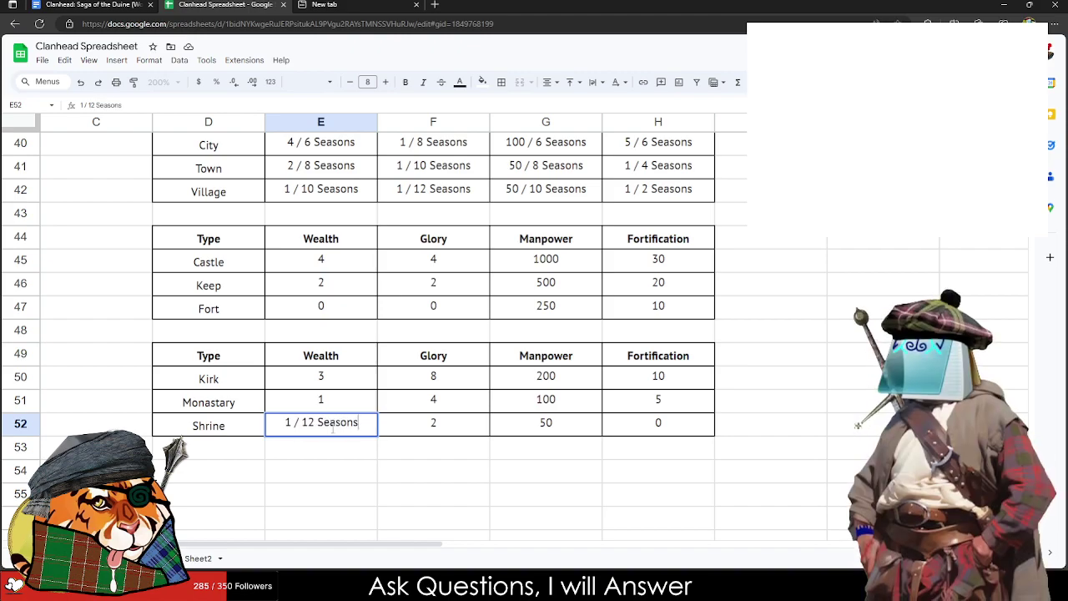
{"action": "key", "text": "Tab"}
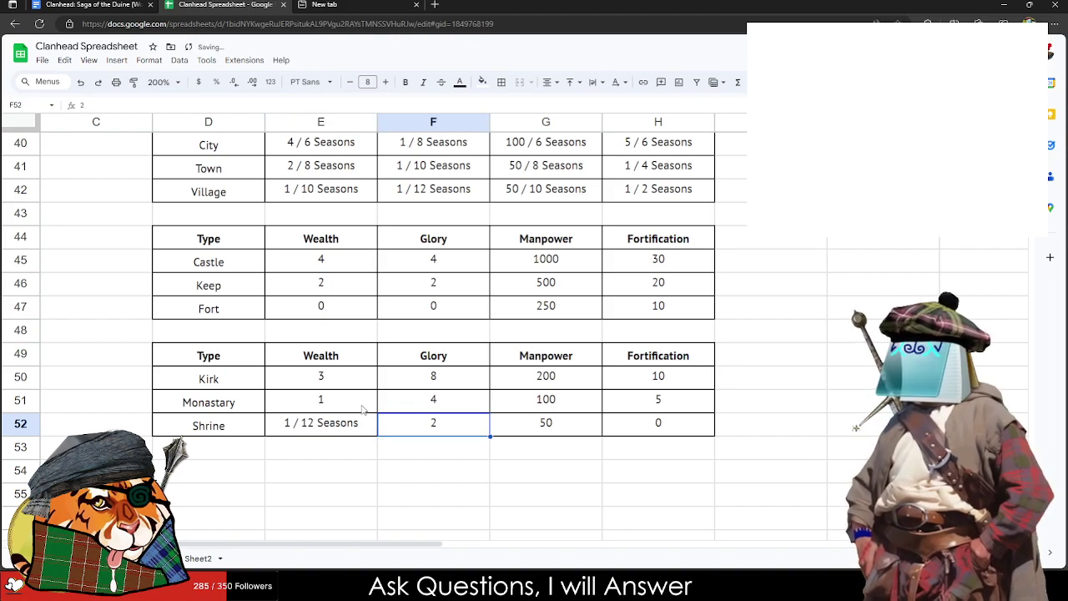
Step: Set the Shrine row's Glory to 1 / 8 Seasons and its Manpower to 10 / 6 Seasons
{"action": "type", "text": "1"}
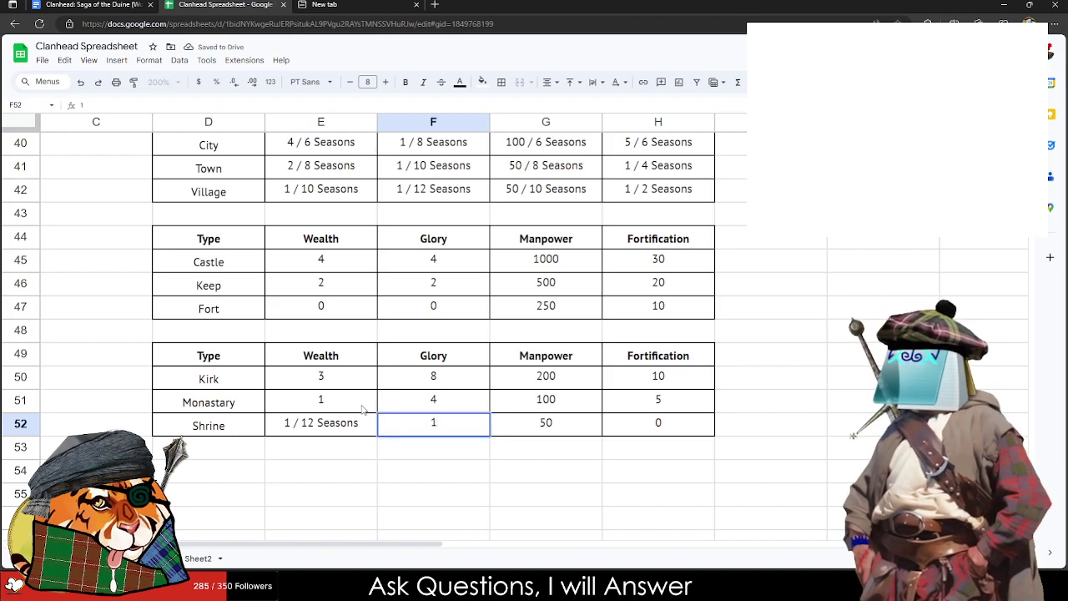
{"action": "type", "text": "00 / 6 Seasons"}
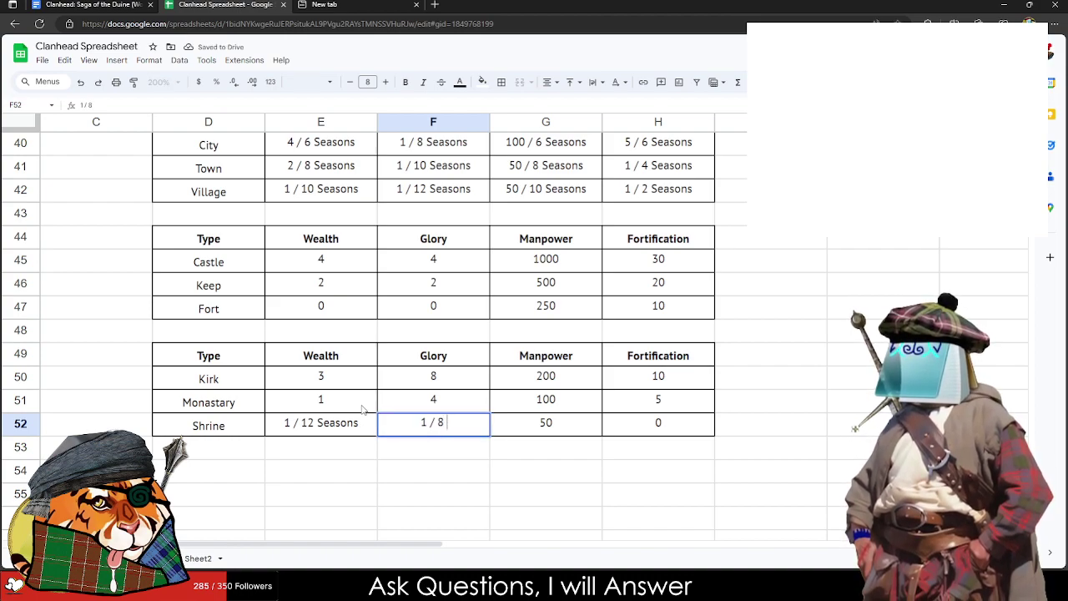
{"action": "key", "text": "Tab"}
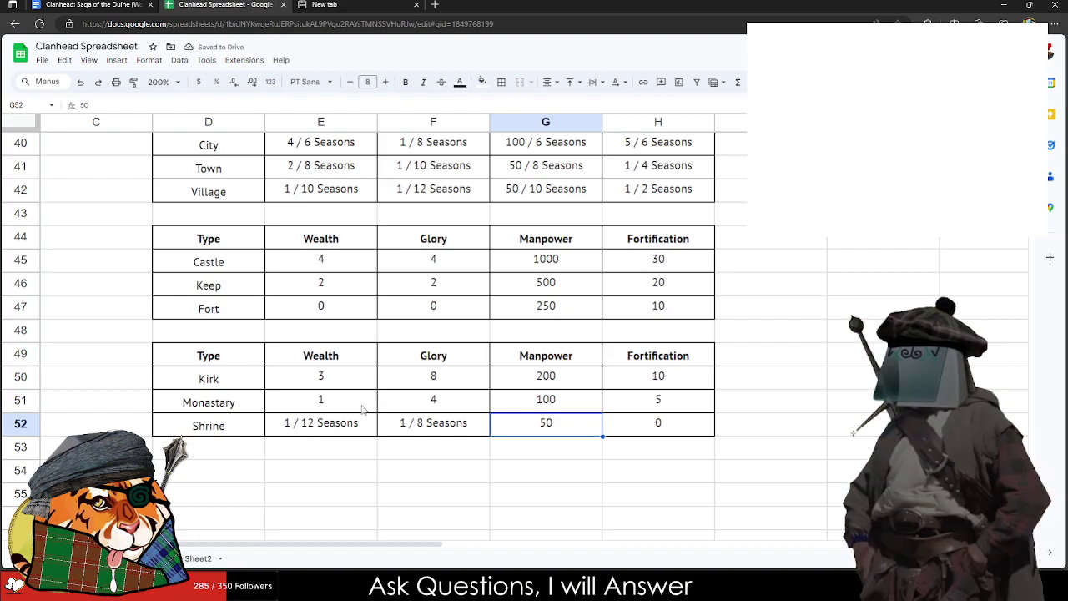
{"action": "type", "text": "10 / 5"}
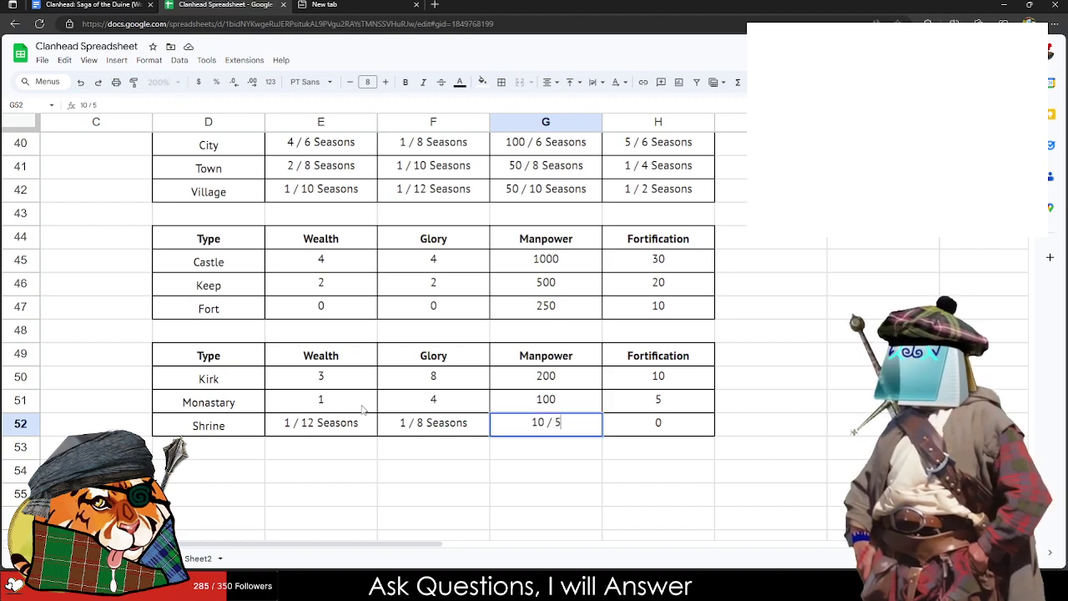
{"action": "key", "text": "BackSpace"}
{"action": "type", "text": "6 Seasons"}
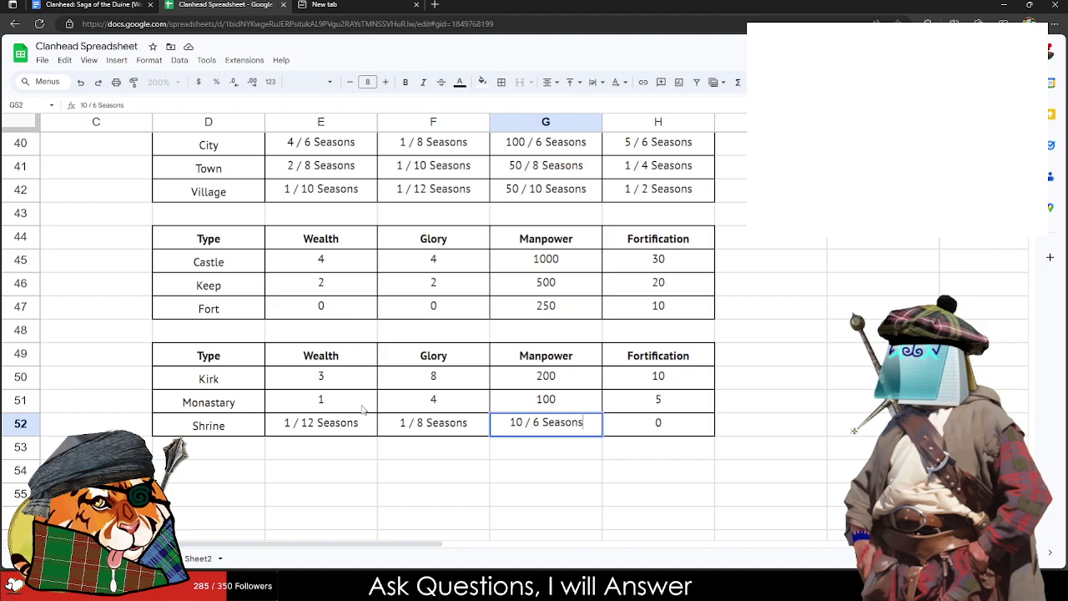
{"action": "key", "text": "Up"}
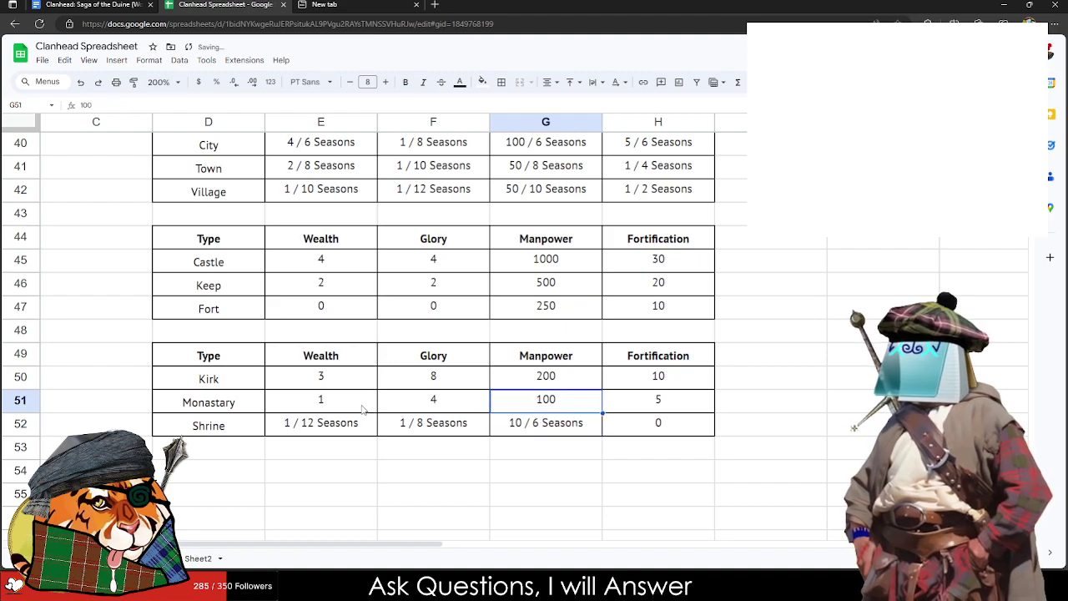
Step: Set the Manpower to 20 / 8 Seasons for Monastary and 50 / 6 Seasons for Kirk in the lowest table
{"action": "type", "text": "20"}
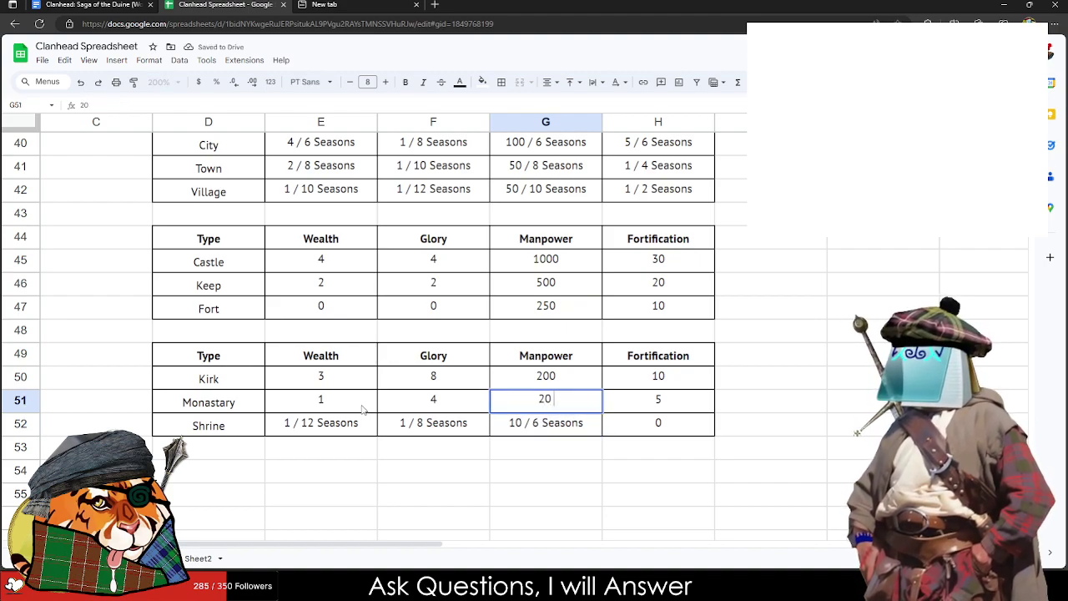
{"action": "type", "text": " / 8 Seasons"}
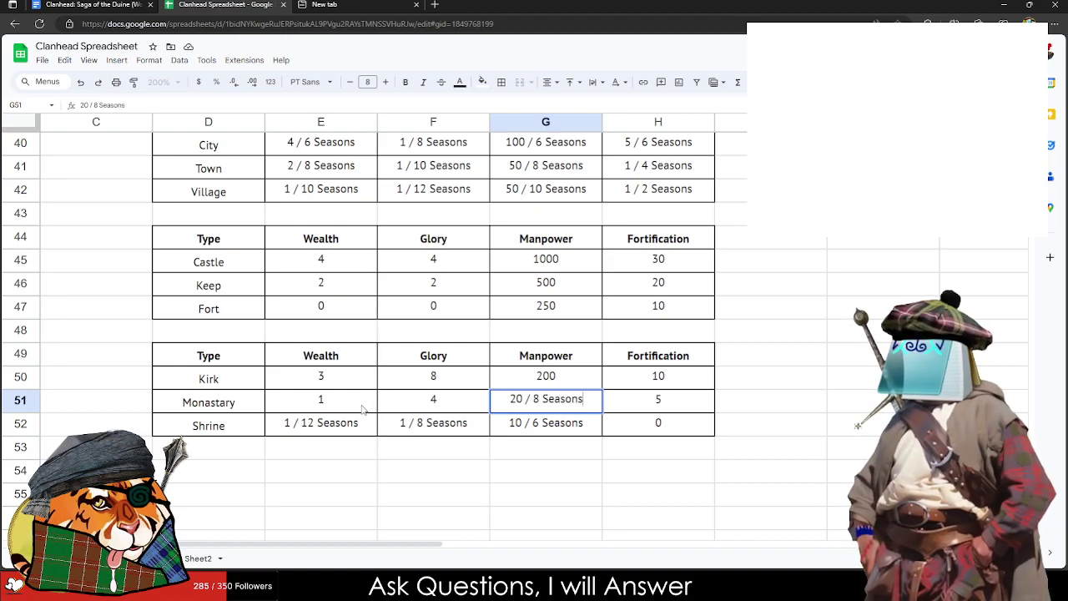
{"action": "key", "text": "Up"}
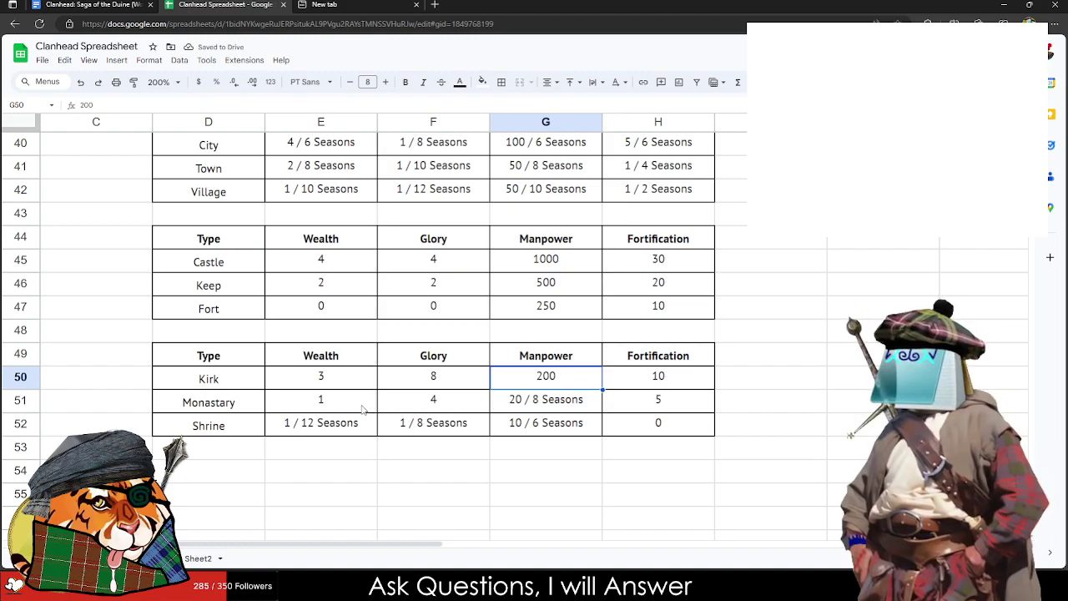
{"action": "type", "text": "50 / 10"}
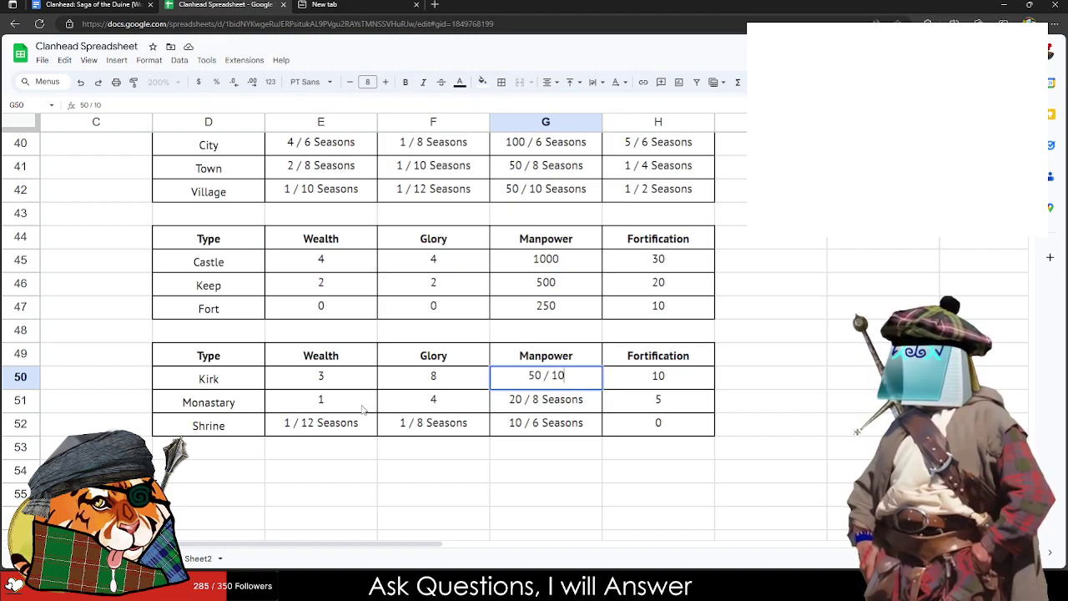
{"action": "key", "text": "BackSpace"}
{"action": "key", "text": "BackSpace"}
{"action": "type", "text": "6 Seasons"}
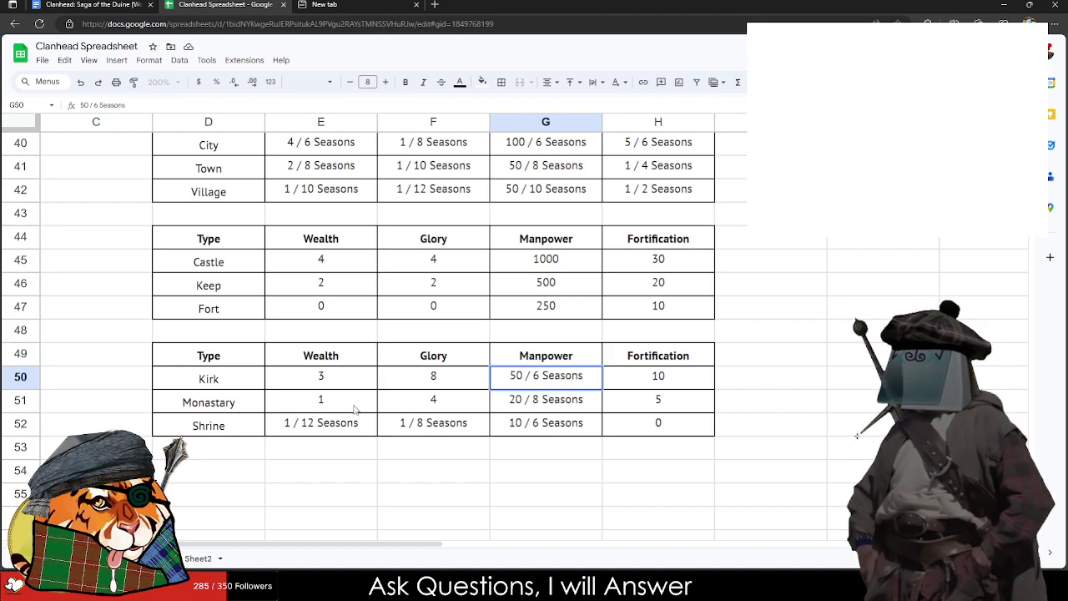
{"action": "left_click", "coordinate": [560, 446]}
Step: Change the Shrine row's Manpower interval in the lowest table to 10 Seasons
{"action": "double_click", "coordinate": [541, 423]}
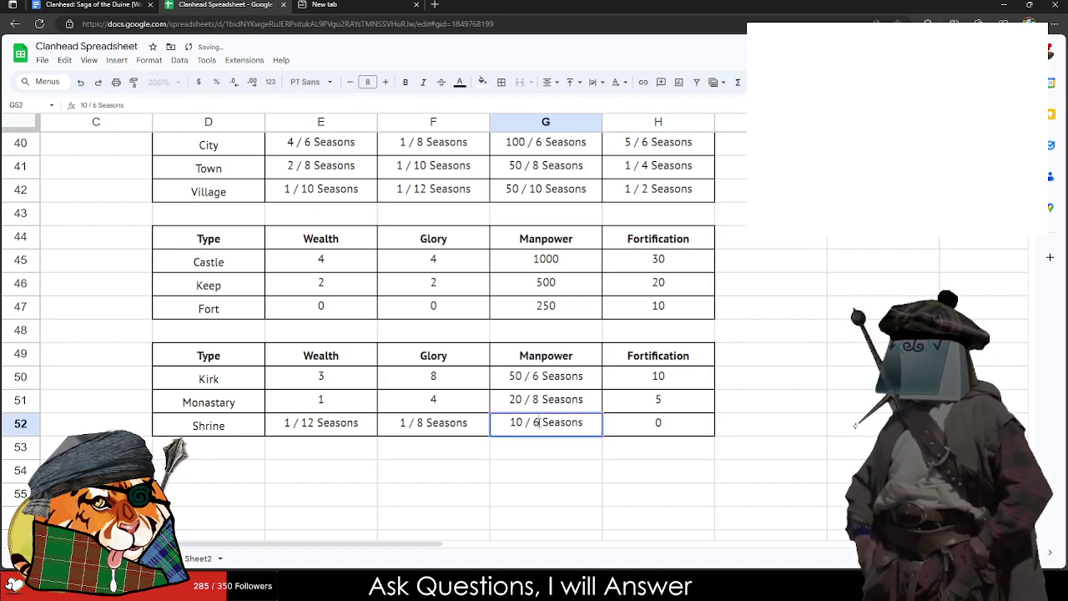
{"action": "double_click", "coordinate": [538, 422]}
{"action": "type", "text": "10"}
{"action": "key", "text": "Tab"}
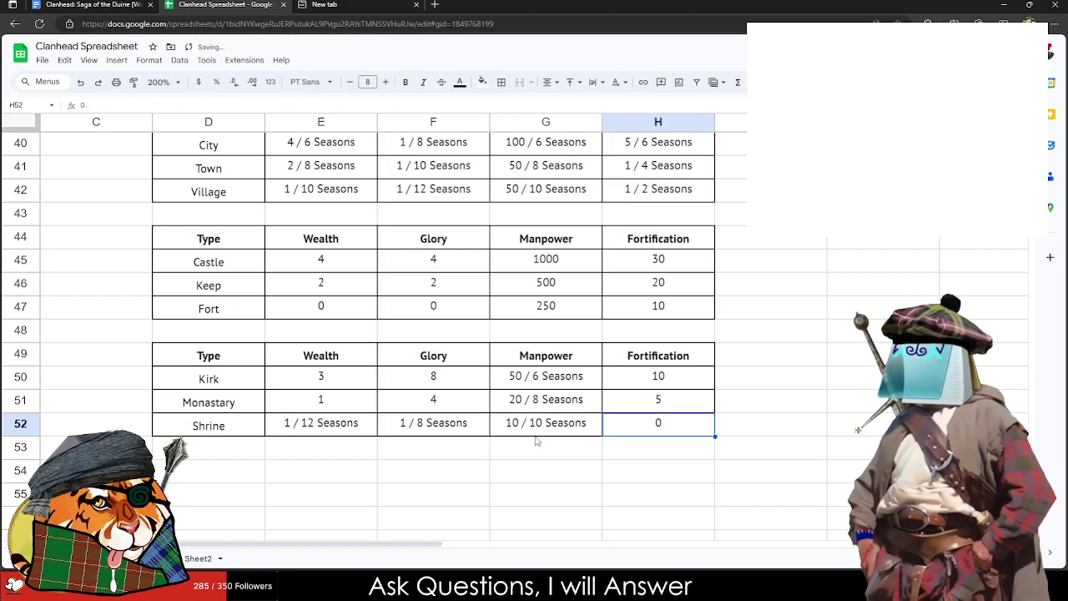
Step: Copy the City, Town and Village Fortification values into the Kirk, Monastary and Shrine Fortification cells
{"action": "scroll", "coordinate": [634, 409], "scroll_direction": "up", "scroll_amount": 1}
{"action": "left_click_drag", "start_coordinate": [646, 175], "coordinate": [650, 209]}
{"action": "key", "text": "ctrl+c"}
{"action": "left_click", "coordinate": [657, 402]}
{"action": "key", "text": "ctrl+v"}
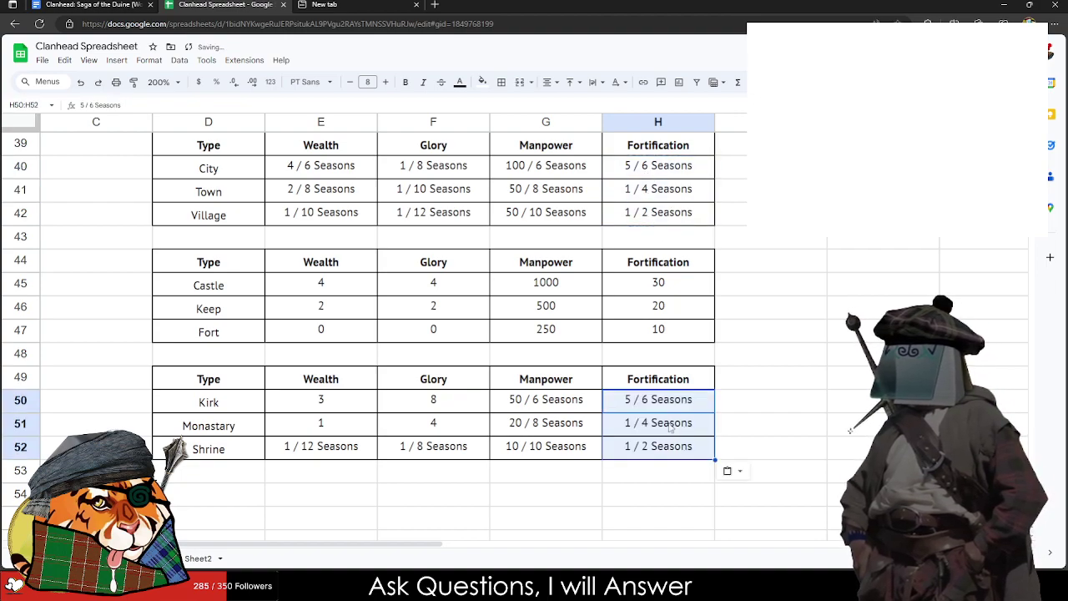
Step: Change the Kirk row's Fortification in the lowest table to 1 / 4 Seasons
{"action": "double_click", "coordinate": [648, 399]}
{"action": "double_click", "coordinate": [628, 399]}
{"action": "type", "text": "1"}
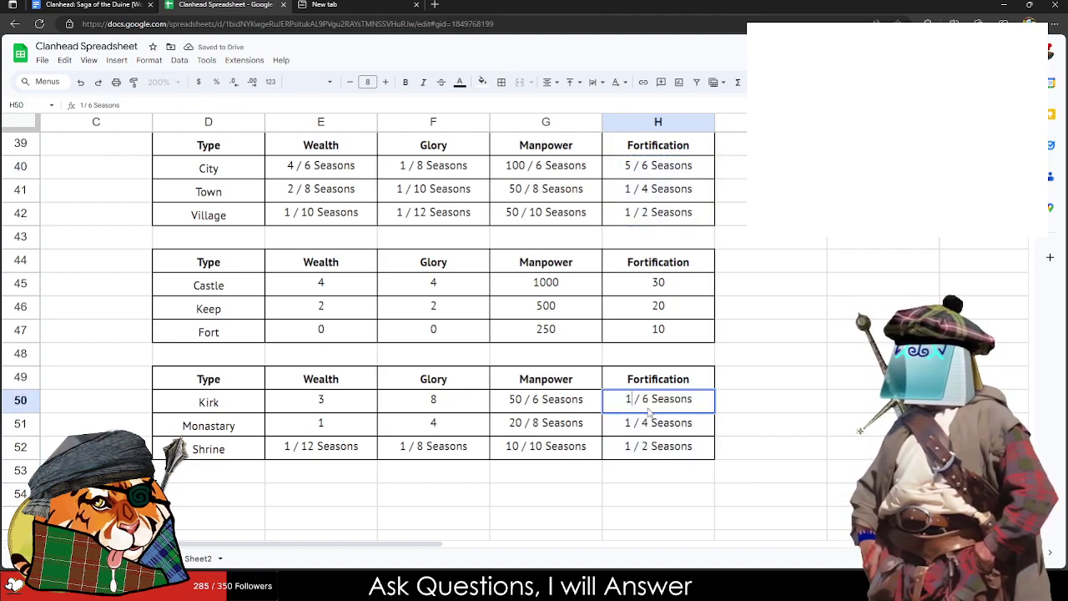
{"action": "double_click", "coordinate": [643, 399]}
{"action": "type", "text": "4"}
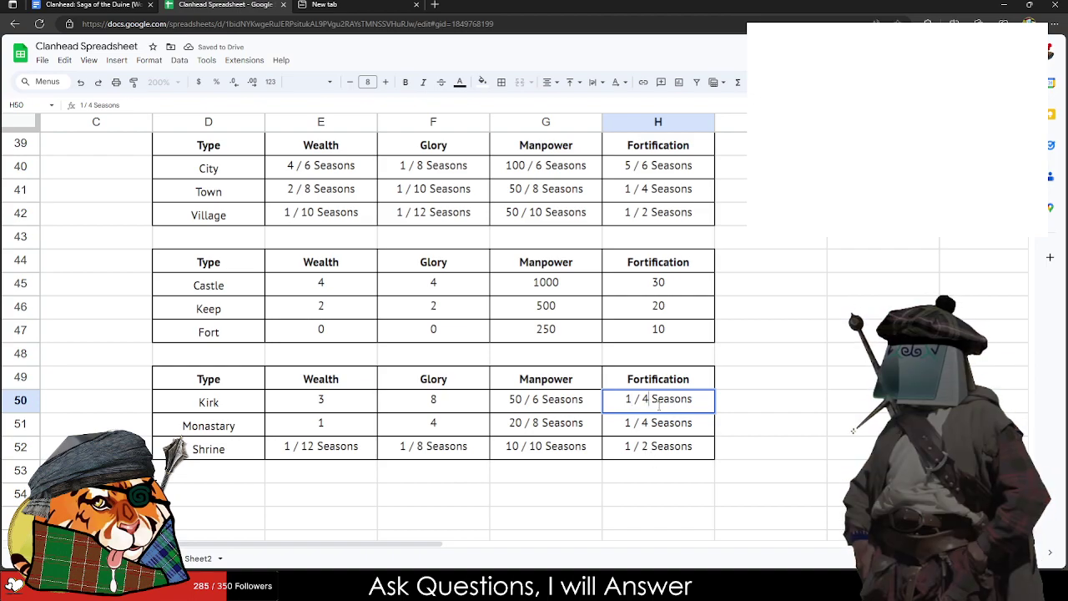
{"action": "left_click", "coordinate": [659, 428]}
{"action": "left_click", "coordinate": [648, 455]}
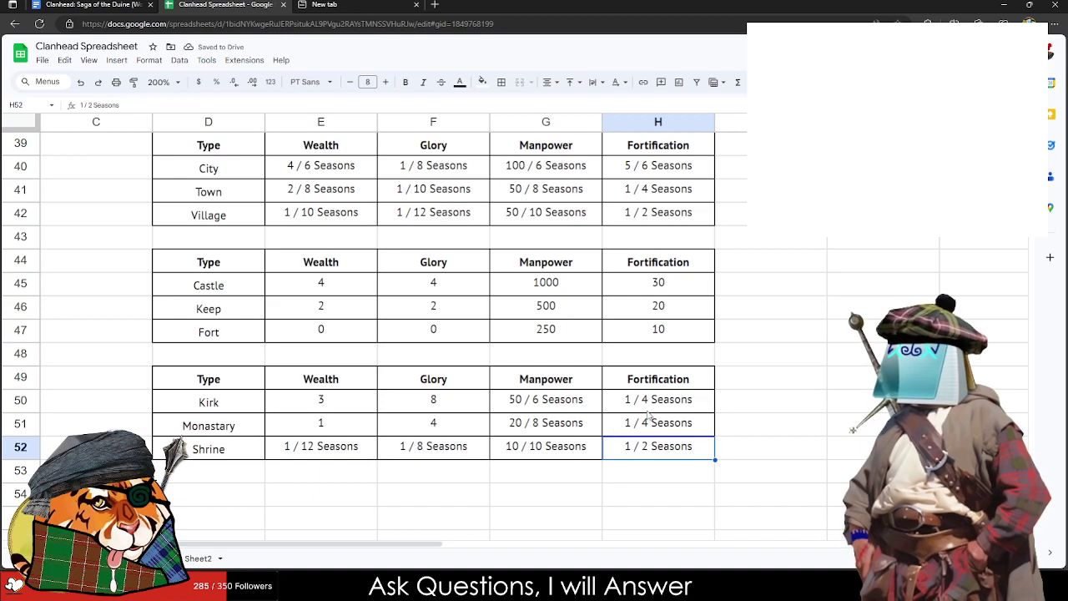
Step: Set the Monastary row's Wealth in the lowest table to 1 / 10 Seasons
{"action": "left_click", "coordinate": [357, 430]}
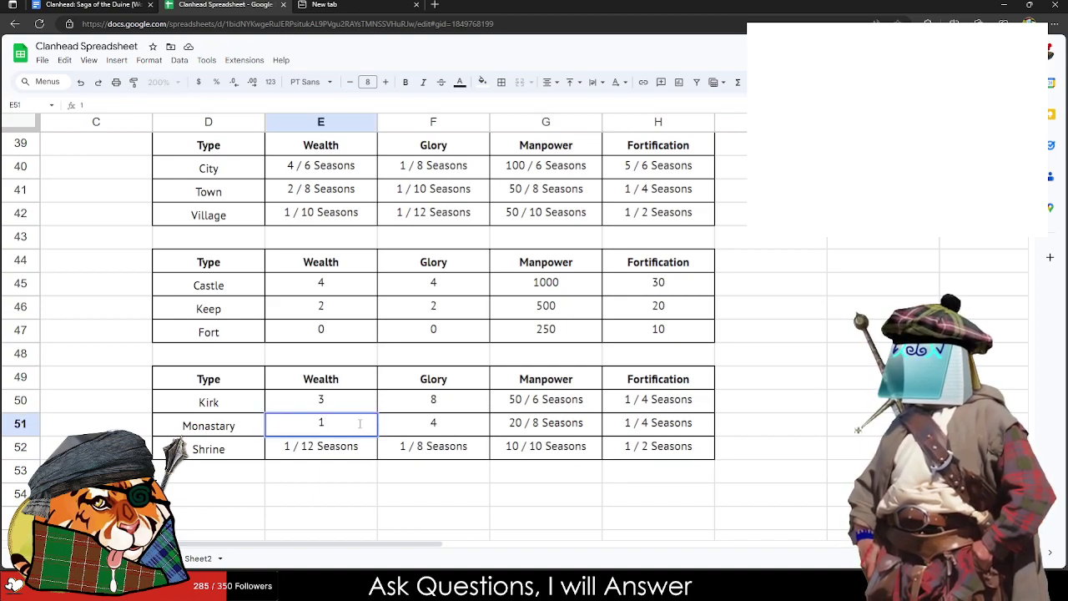
{"action": "type", "text": "1 /"}
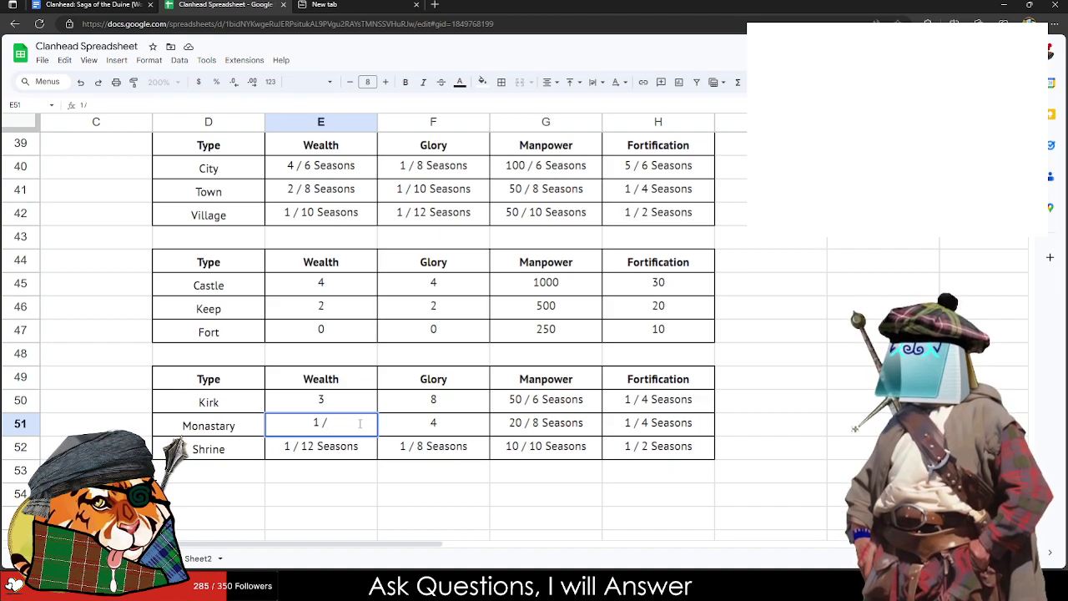
{"action": "type", "text": " 12"}
{"action": "key", "text": "BackSpace"}
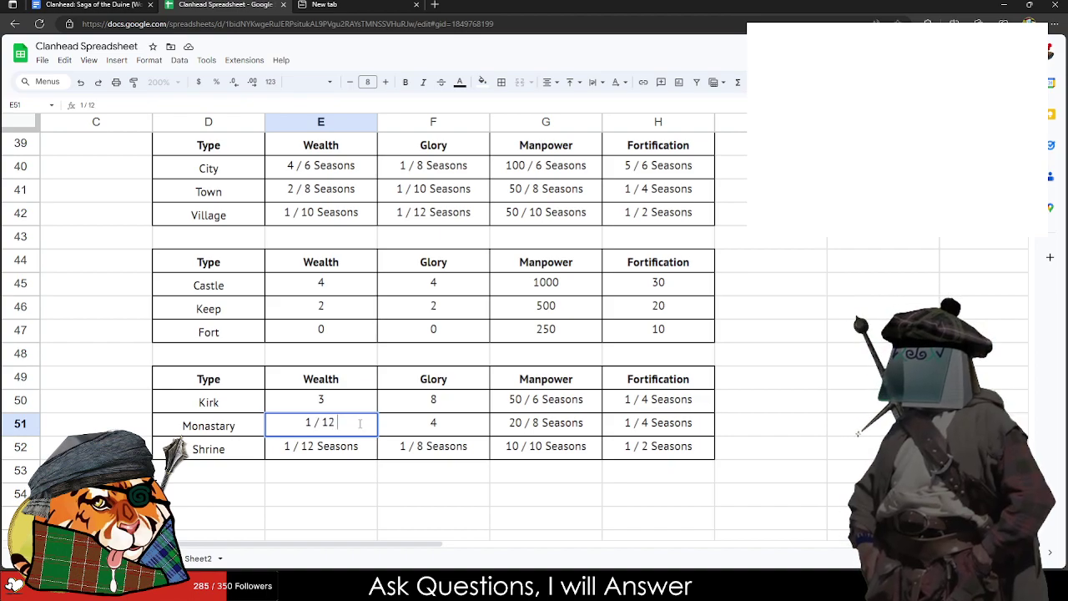
{"action": "key", "text": "BackSpace"}
{"action": "type", "text": "10 Seasons"}
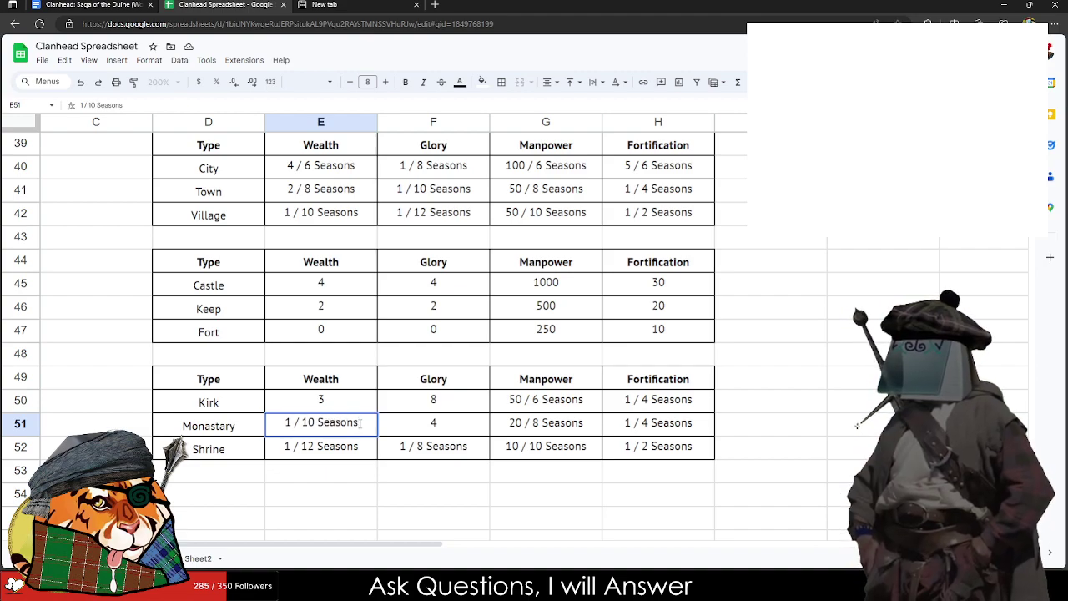
Step: Set the Kirk row's Wealth in the lowest table to 1 / 6 Seasons
{"action": "left_click", "coordinate": [341, 402]}
{"action": "type", "text": "1"}
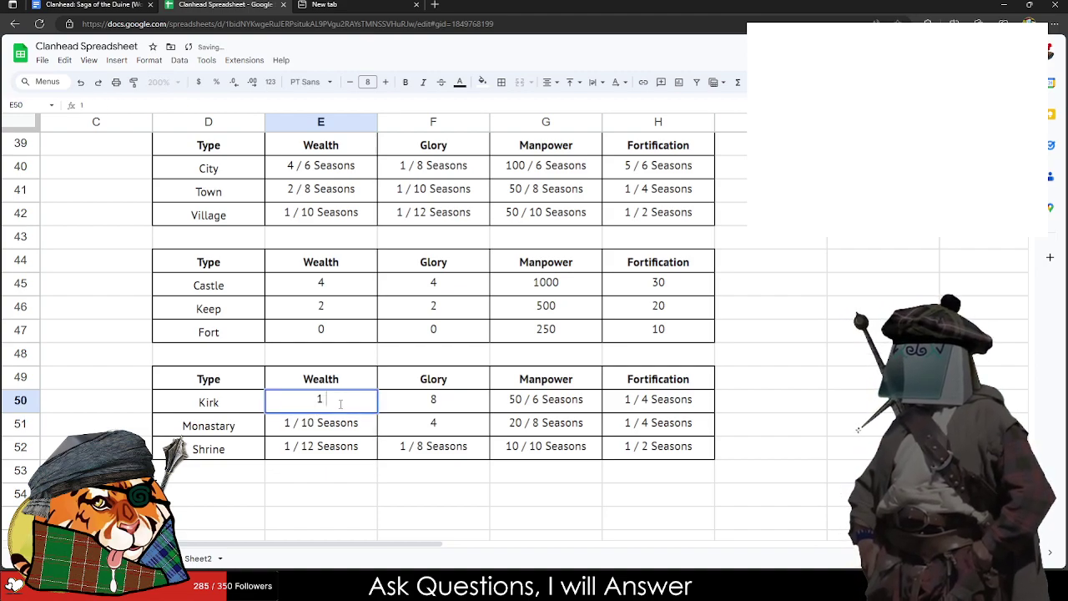
{"action": "type", "text": " / 6"}
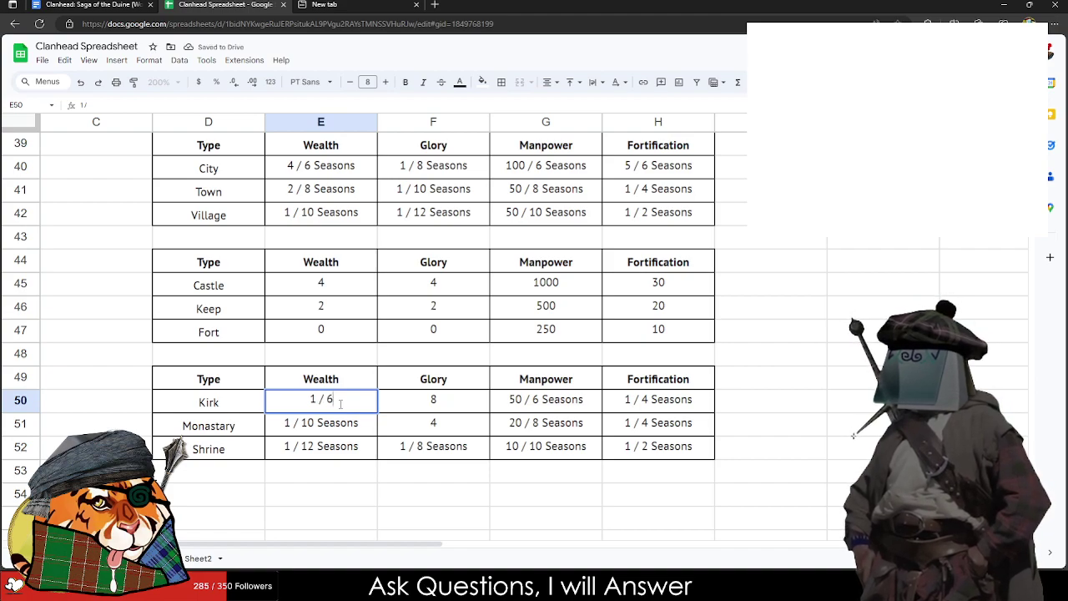
{"action": "type", "text": " Seasons"}
{"action": "key", "text": "Tab"}
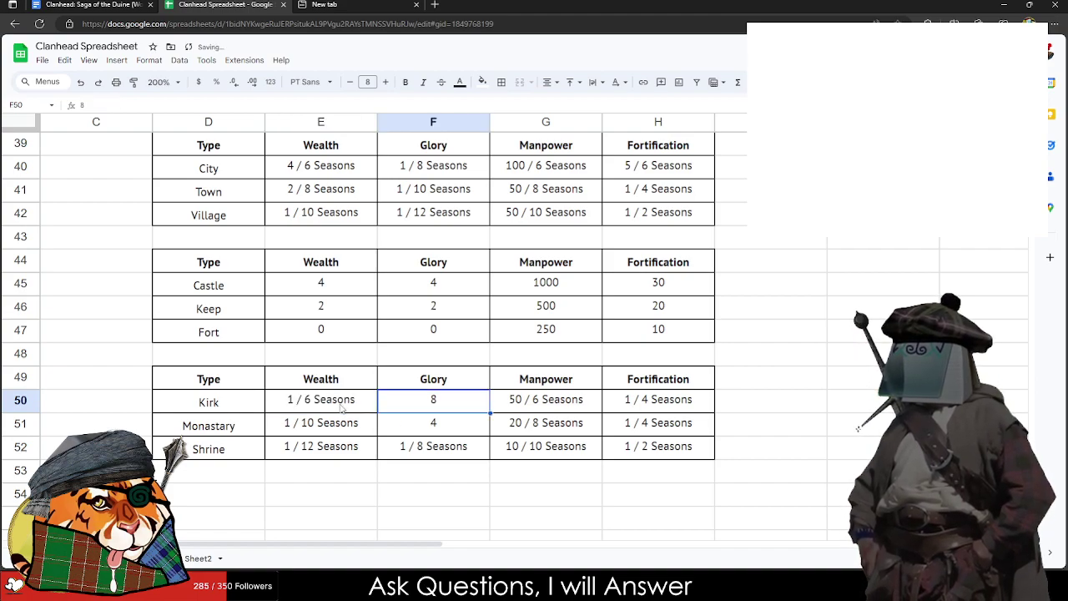
Step: Enter "2 /" as the start of the Monastary Glory value and change the Shrine row's Glory interval to 4 Seasons
{"action": "left_click", "coordinate": [436, 427]}
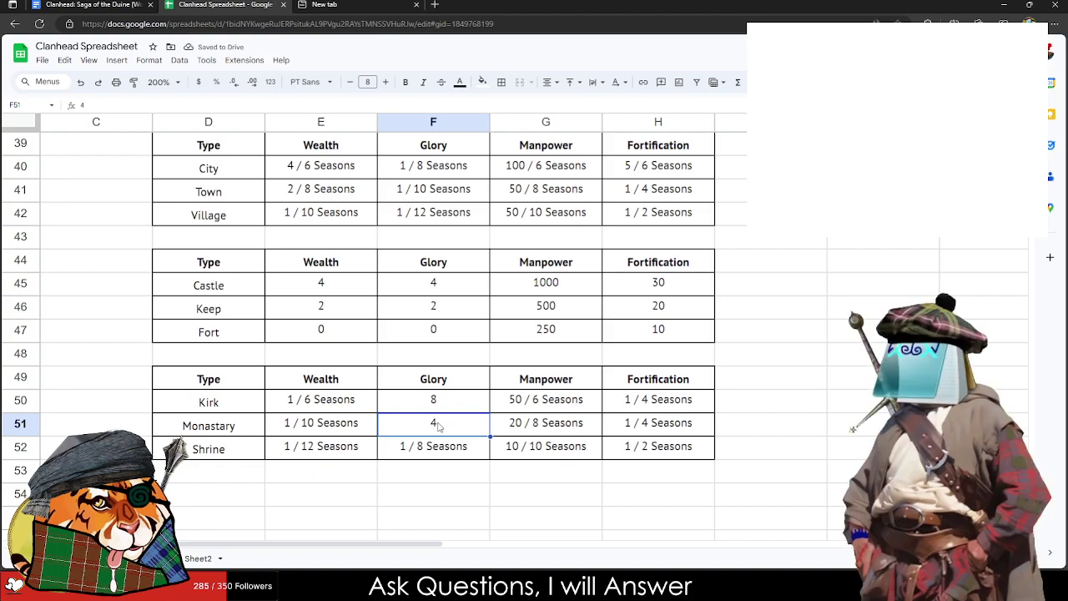
{"action": "type", "text": "2 /"}
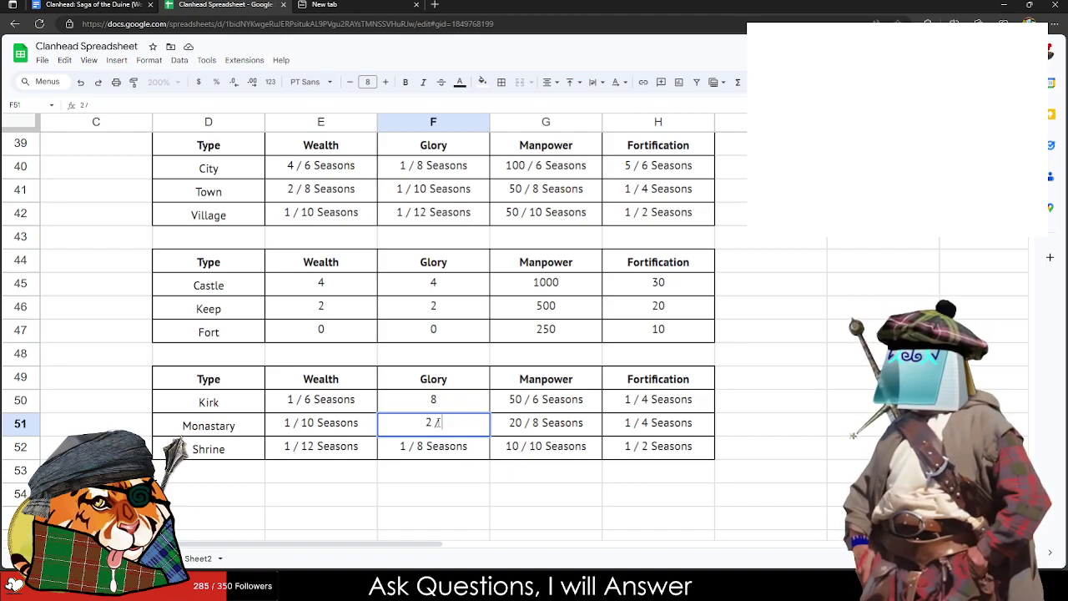
{"action": "left_click", "coordinate": [430, 449]}
{"action": "double_click", "coordinate": [421, 445]}
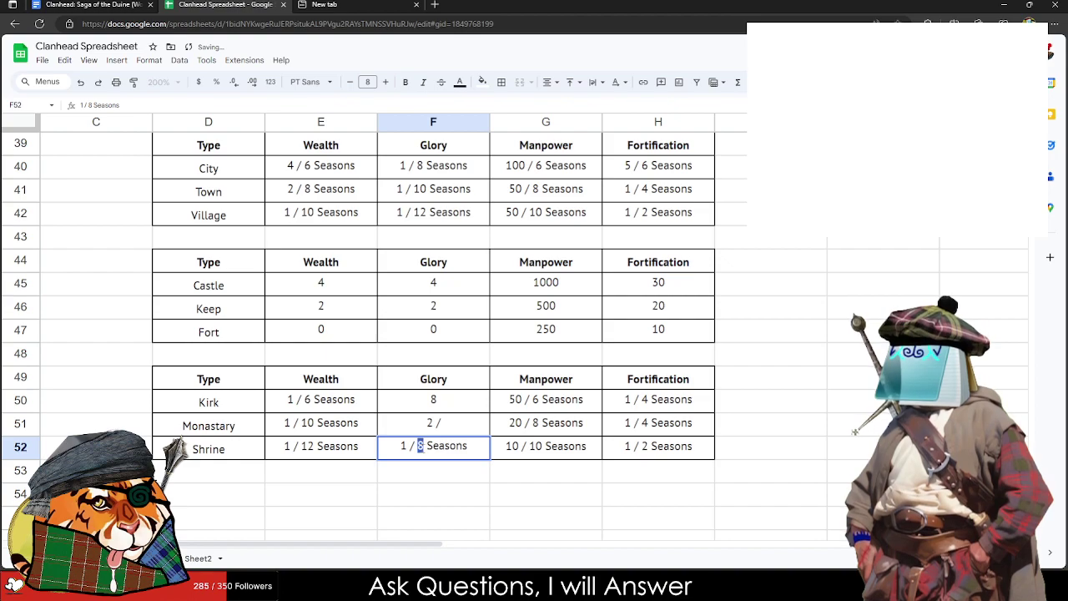
{"action": "type", "text": "2"}
{"action": "key", "text": "BackSpace"}
{"action": "type", "text": "4"}
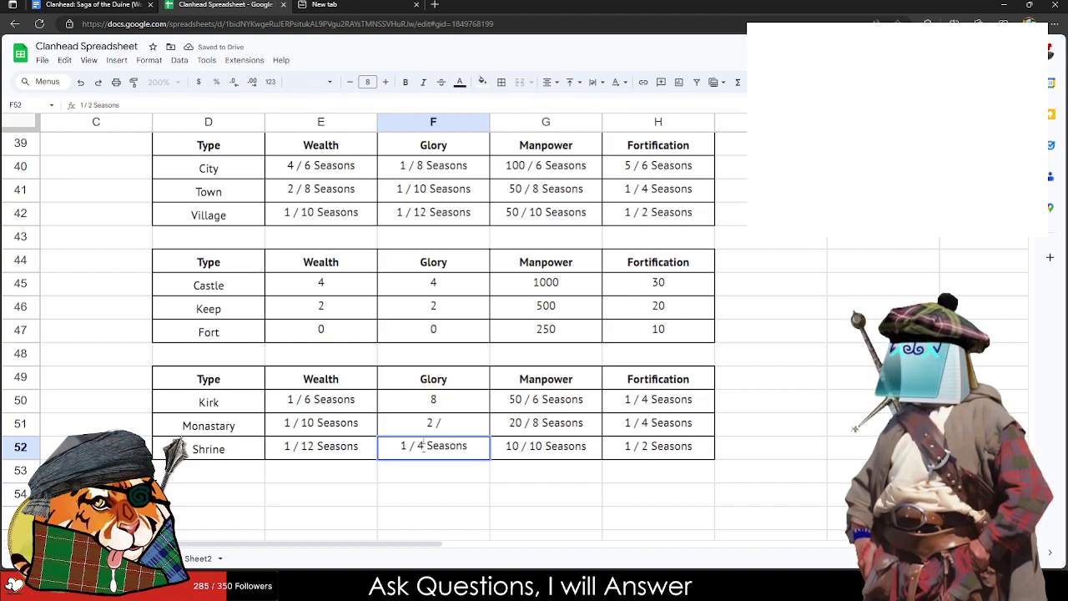
Step: Complete the Monastary row's Glory in the lowest table as 2 / 4 Seasons
{"action": "double_click", "coordinate": [445, 424]}
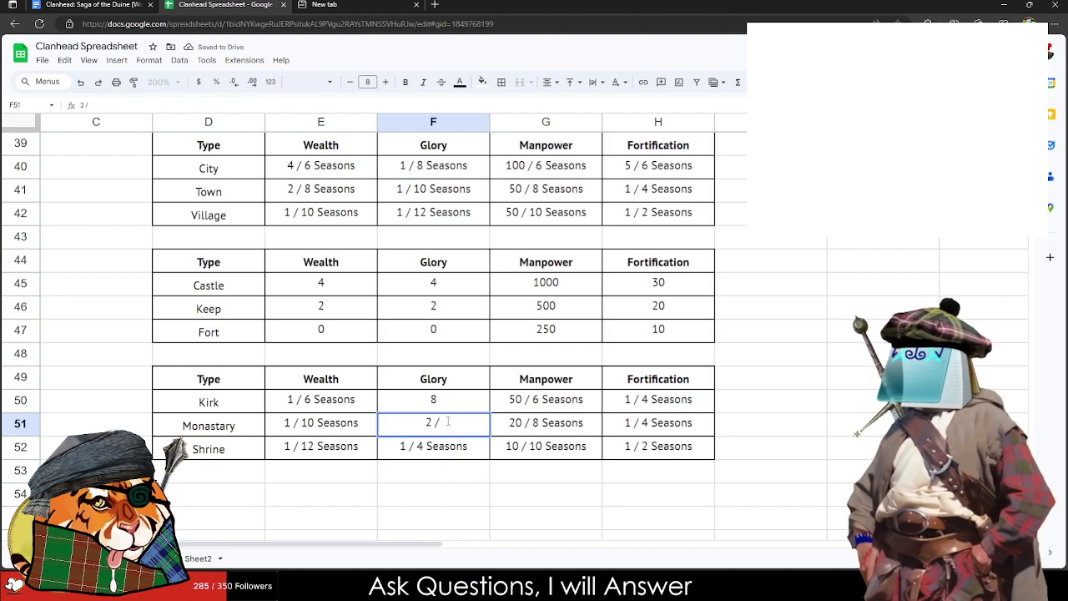
{"action": "scroll", "coordinate": [455, 427], "scroll_direction": "up", "scroll_amount": 6}
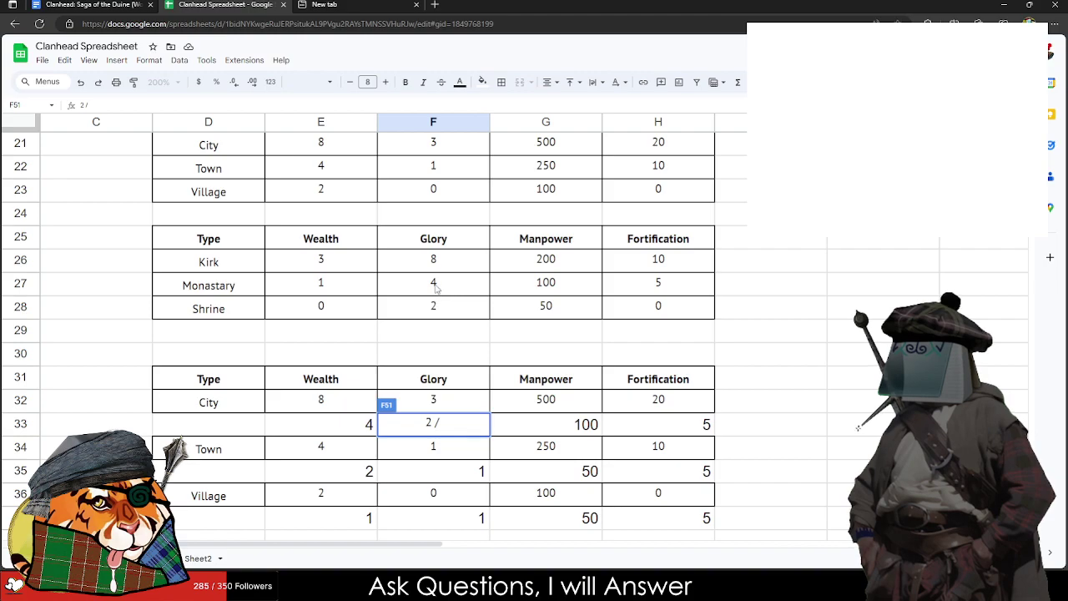
{"action": "scroll", "coordinate": [446, 300], "scroll_direction": "down", "scroll_amount": 6}
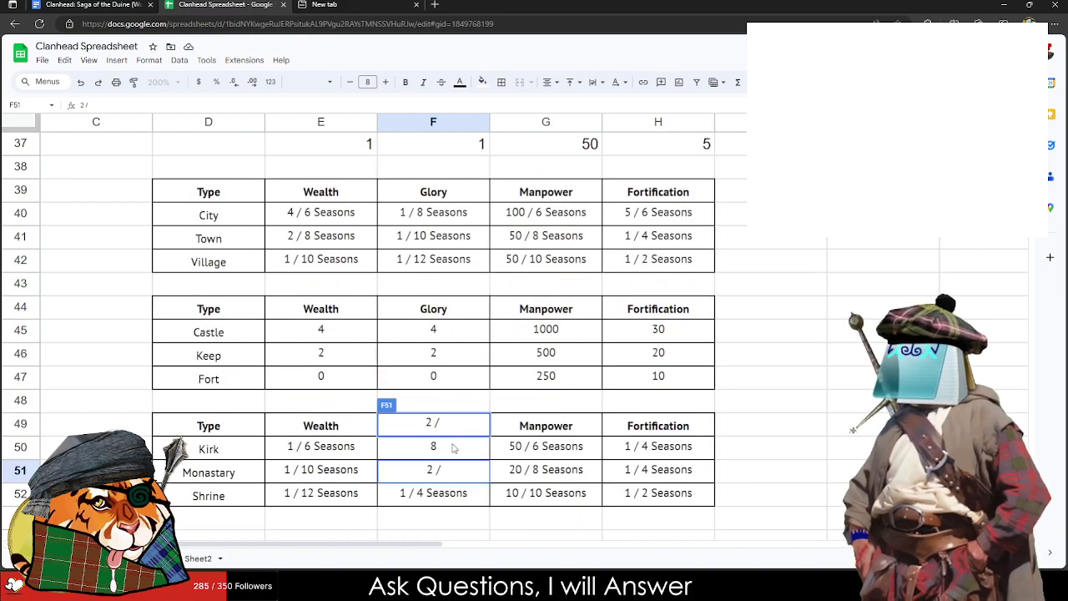
{"action": "scroll", "coordinate": [454, 427], "scroll_direction": "up", "scroll_amount": 5}
{"action": "scroll", "coordinate": [455, 451], "scroll_direction": "down", "scroll_amount": 4}
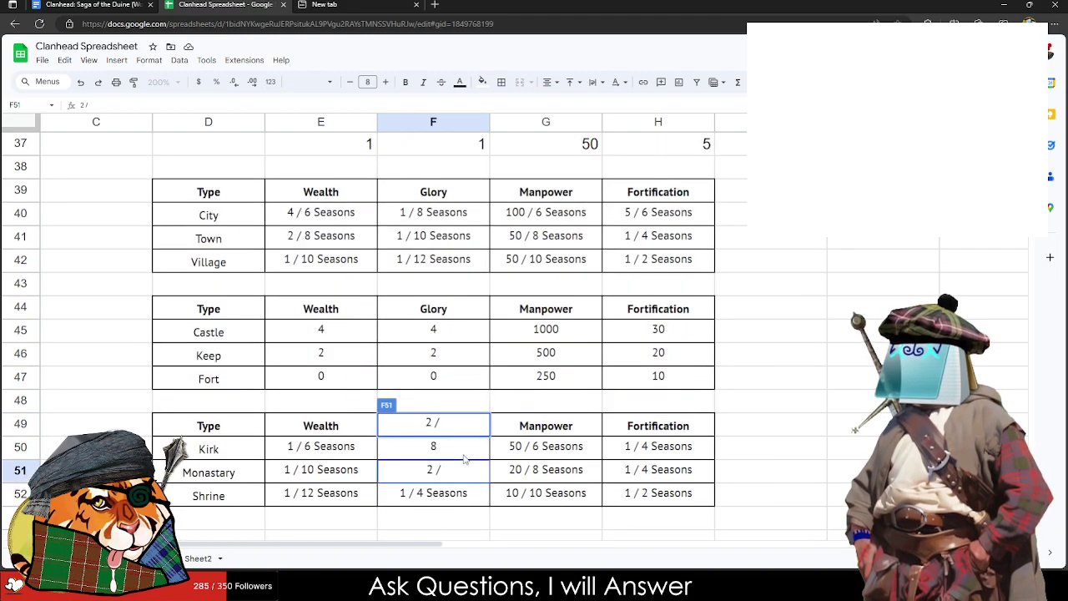
{"action": "left_click", "coordinate": [451, 447]}
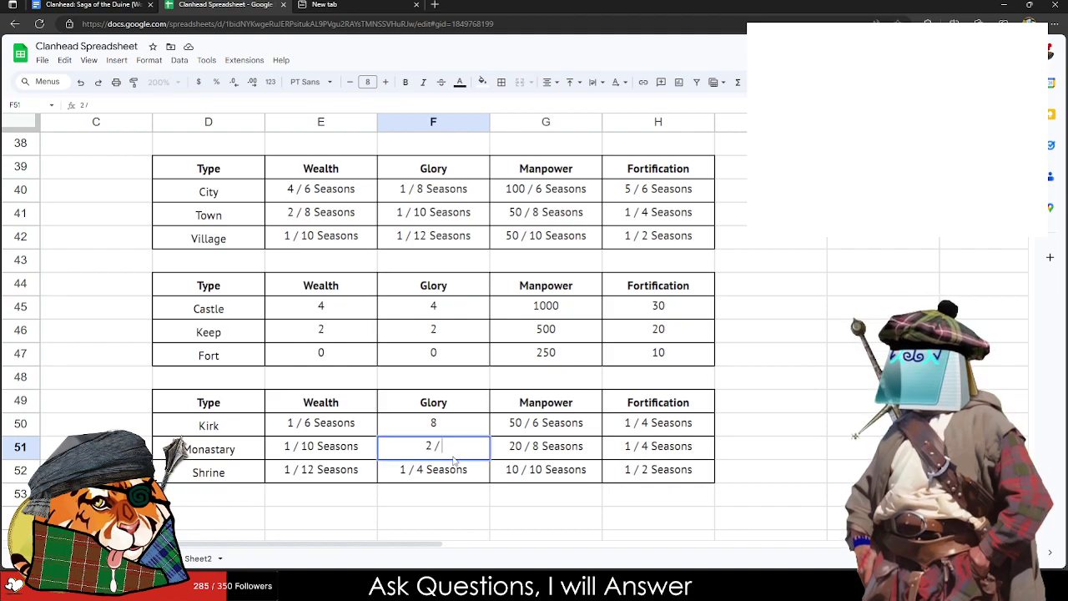
{"action": "type", "text": "4 Seasons"}
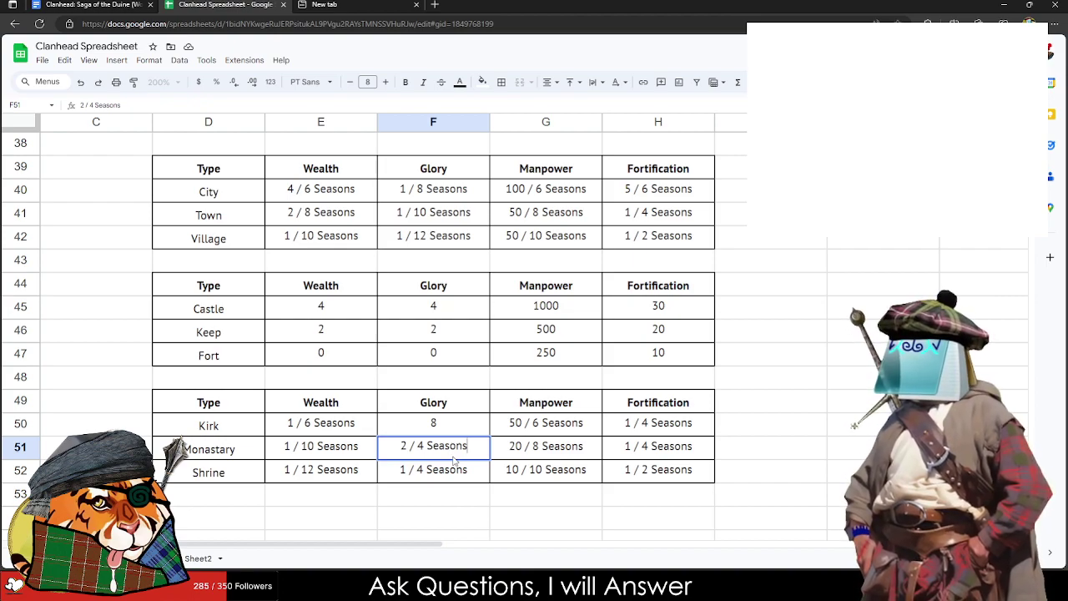
Step: Change the Monastary row's Glory interval in the lowest table to 6 Seasons
{"action": "double_click", "coordinate": [455, 427]}
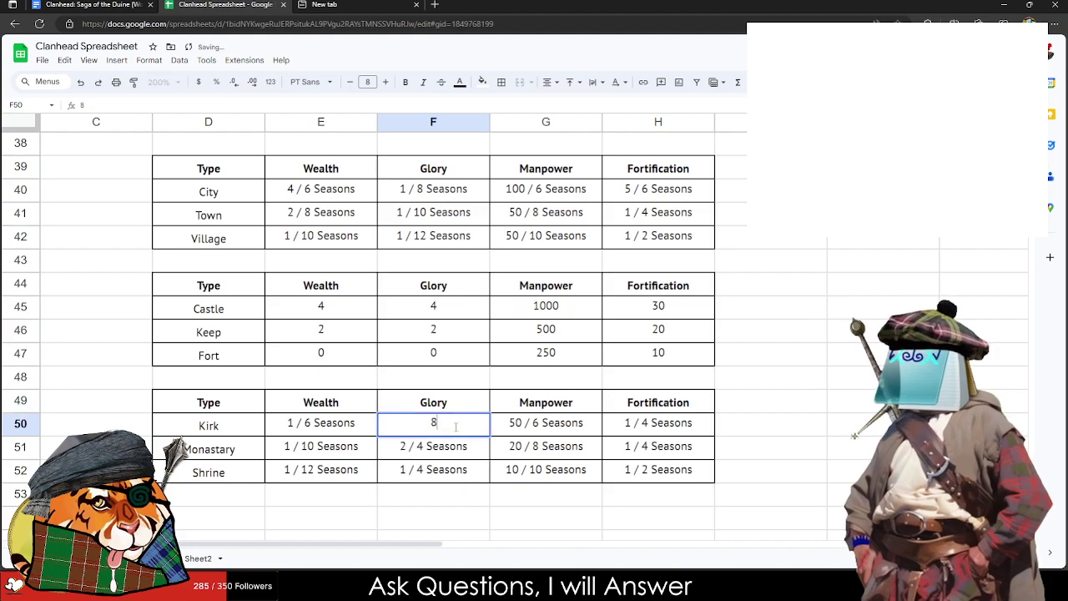
{"action": "left_click", "coordinate": [420, 447]}
{"action": "double_click", "coordinate": [421, 446]}
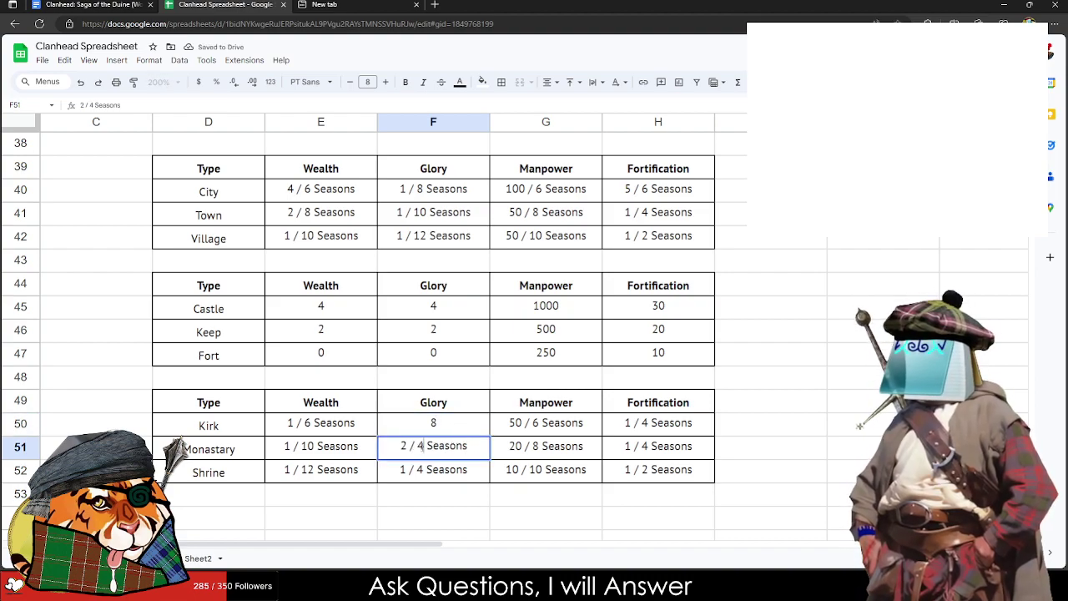
{"action": "double_click", "coordinate": [420, 447]}
{"action": "type", "text": "6"}
Step: Set the Kirk row's Glory in the lowest table to 4 / 6 Seasons
{"action": "double_click", "coordinate": [456, 426]}
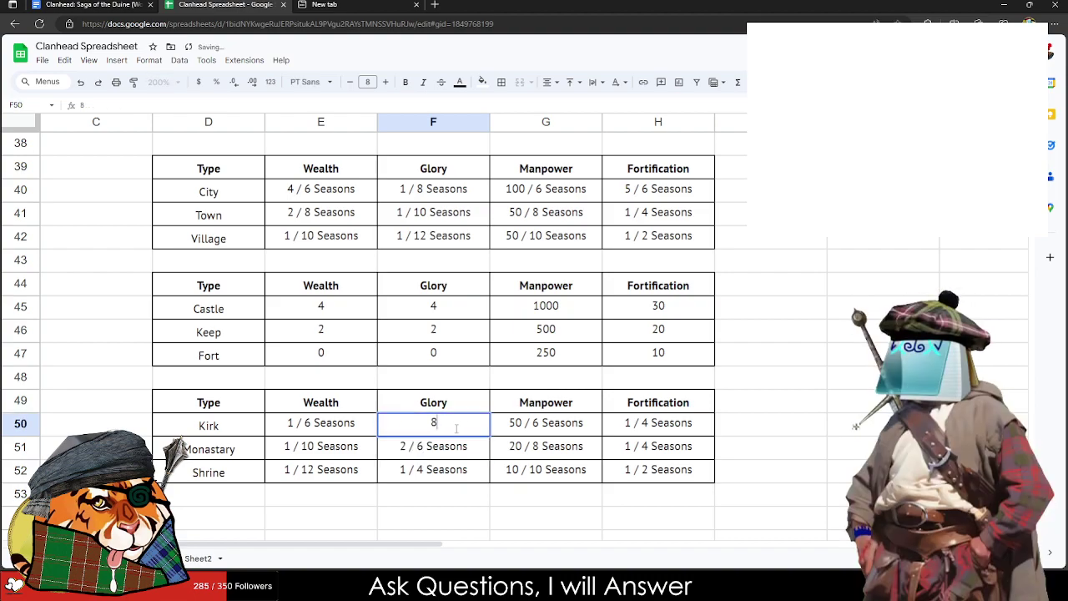
{"action": "type", "text": "/"}
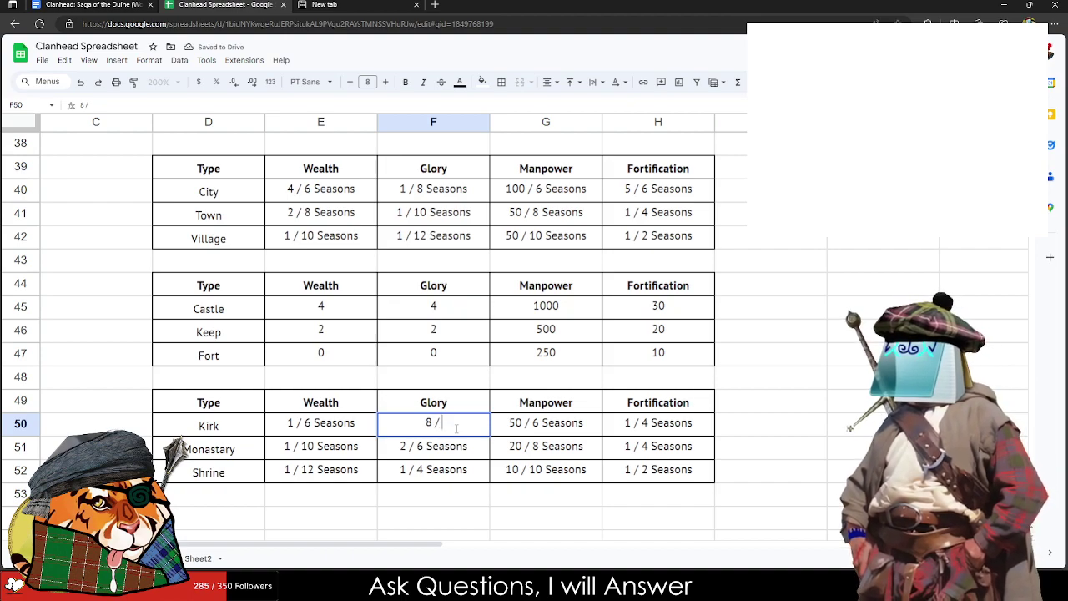
{"action": "key", "text": "BackSpace"}
{"action": "key", "text": "BackSpace"}
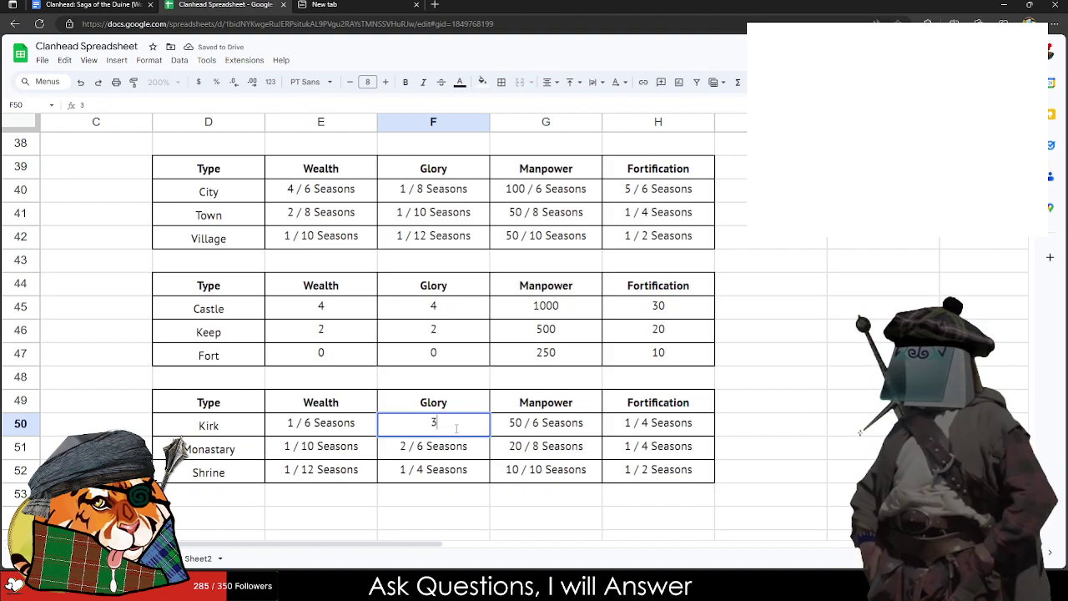
{"action": "key", "text": "BackSpace"}
{"action": "type", "text": "4 / 6 "}
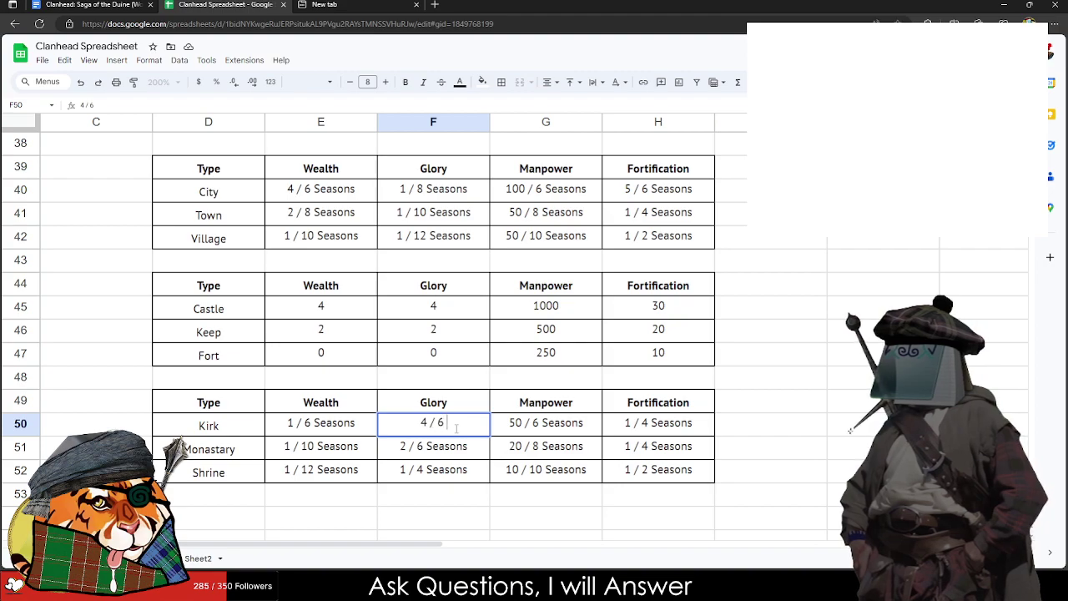
{"action": "type", "text": "Seas"}
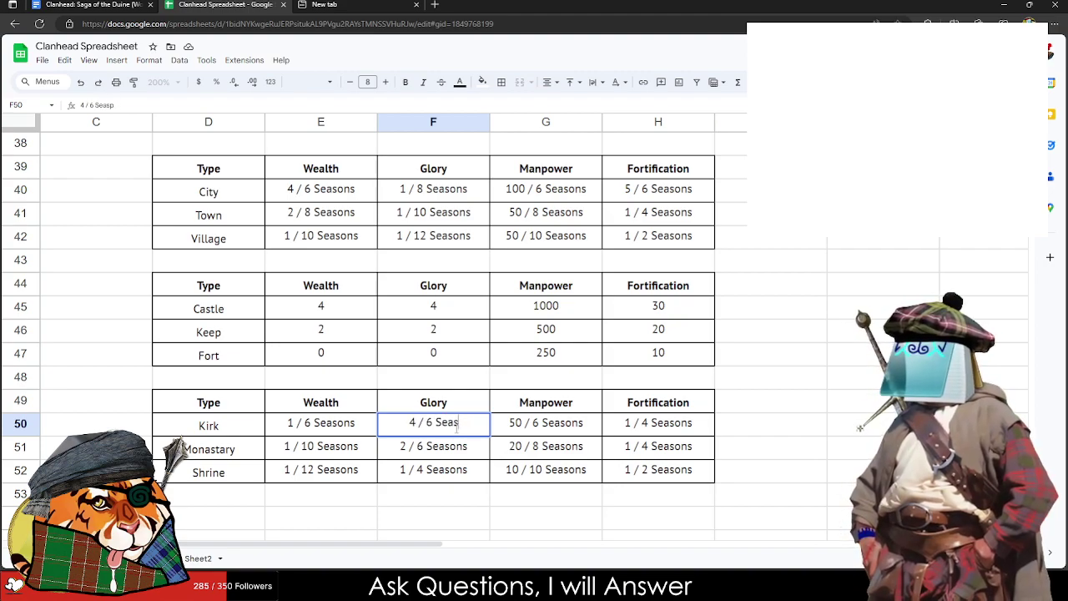
{"action": "type", "text": "ons"}
{"action": "key", "text": "BackSpace"}
{"action": "key", "text": "Tab"}
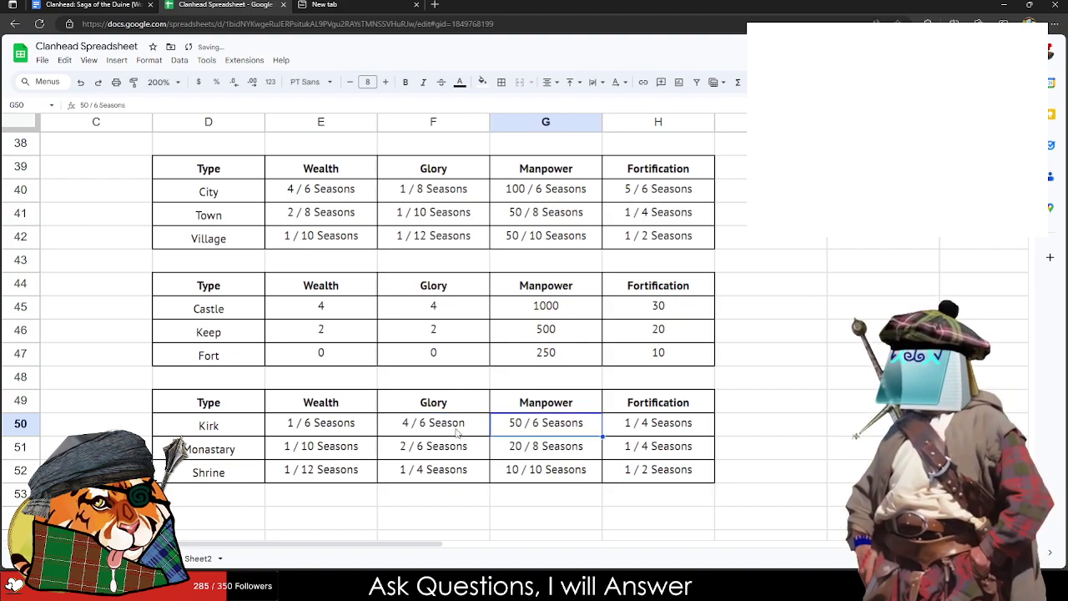
{"action": "double_click", "coordinate": [479, 425]}
{"action": "type", "text": "s"}
{"action": "left_click", "coordinate": [452, 499]}
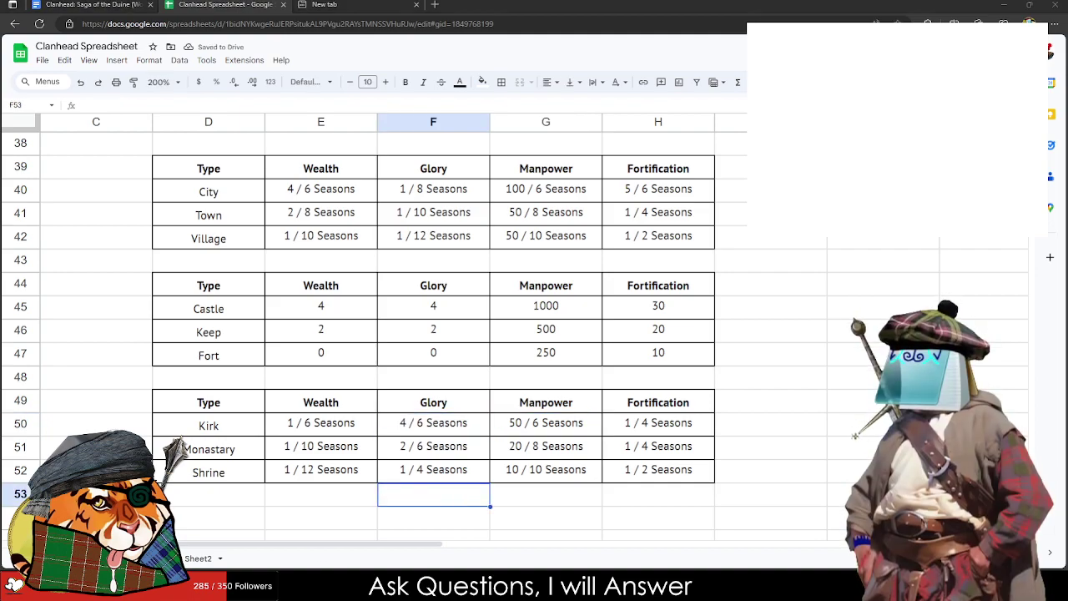
{"action": "left_click", "coordinate": [117, 471]}
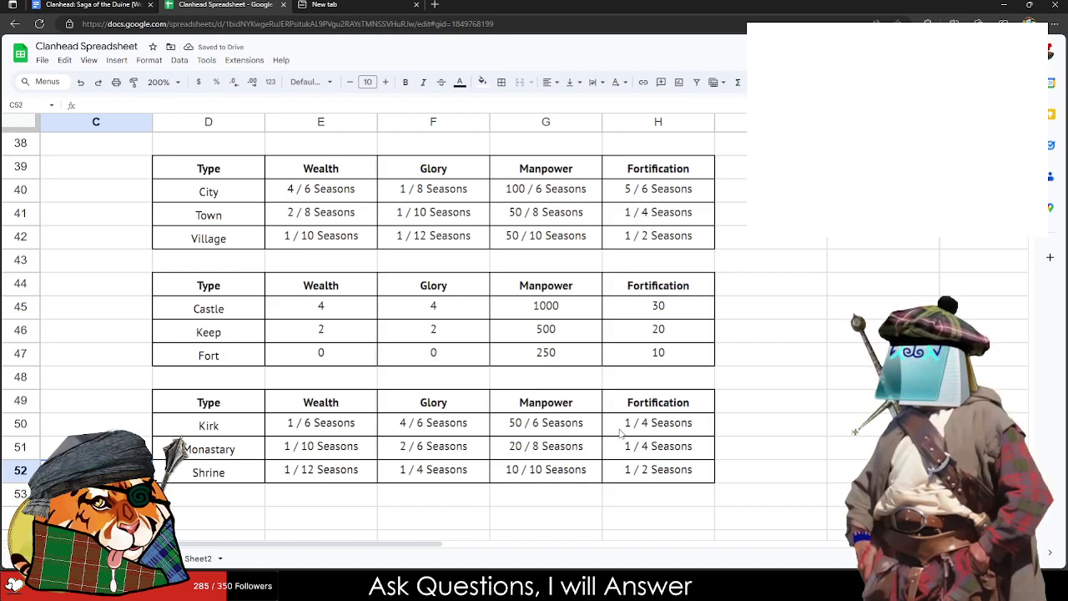
Step: Set the Fort row's Wealth in the Castle, Keep and Fort table to 1 / 12 Seasons
{"action": "left_click", "coordinate": [351, 317]}
{"action": "double_click", "coordinate": [332, 351]}
{"action": "key", "text": "BackSpace"}
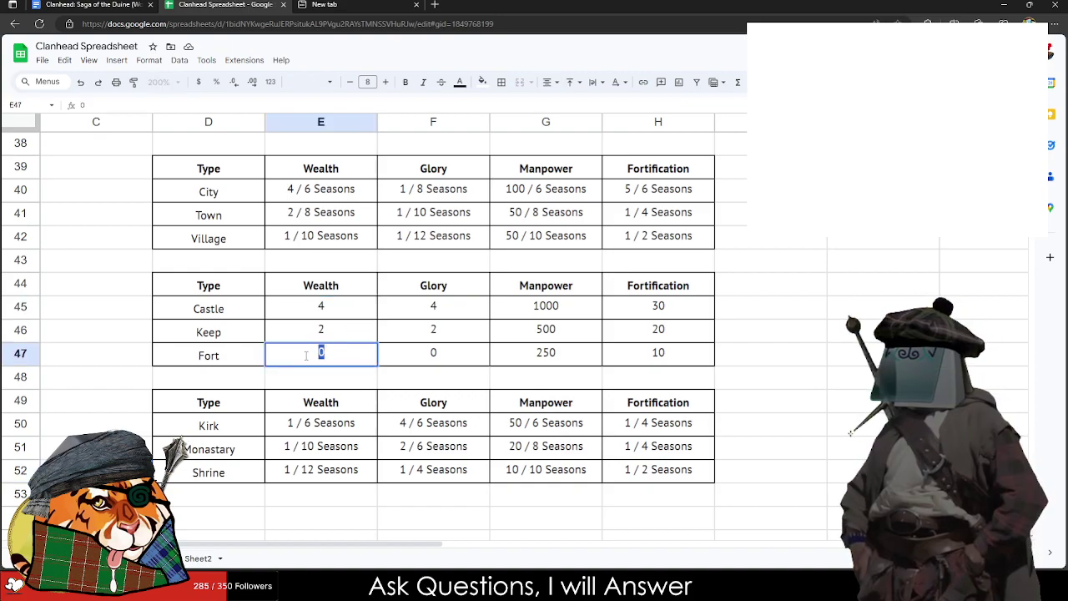
{"action": "type", "text": "1 / 78"}
{"action": "key", "text": "BackSpace"}
{"action": "key", "text": "BackSpace"}
{"action": "type", "text": "10 Seaso"}
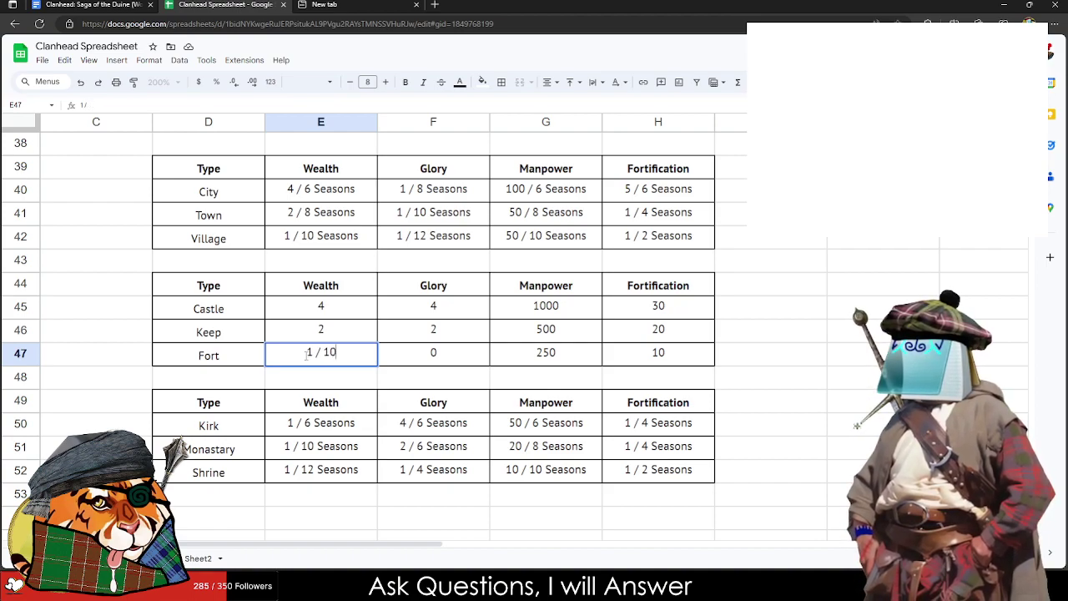
{"action": "key", "text": "BackSpace"}
{"action": "key", "text": "BackSpace"}
{"action": "key", "text": "BackSpace"}
{"action": "key", "text": "BackSpace"}
{"action": "key", "text": "BackSpace"}
{"action": "key", "text": "BackSpace"}
{"action": "key", "text": "BackSpace"}
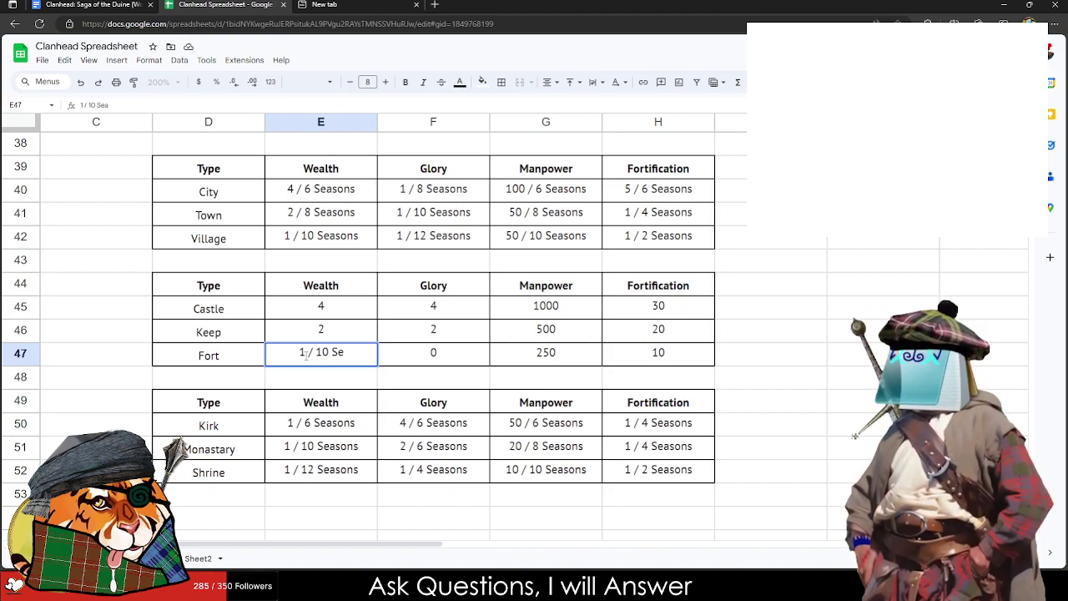
{"action": "type", "text": "2 Seasons"}
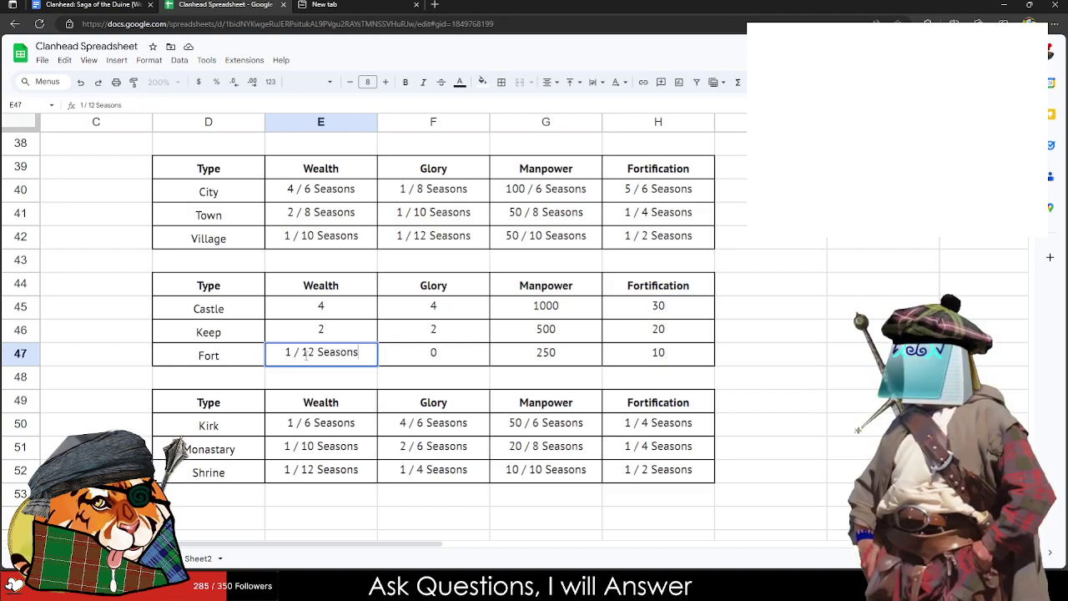
Step: Copy the Kirk and Monastary Wealth values into the Castle and Keep Wealth cells
{"action": "left_click_drag", "start_coordinate": [321, 448], "coordinate": [322, 432]}
{"action": "key", "text": "ctrl+c"}
{"action": "left_click", "coordinate": [320, 308]}
{"action": "key", "text": "ctrl+v"}
{"action": "left_click", "coordinate": [374, 381]}
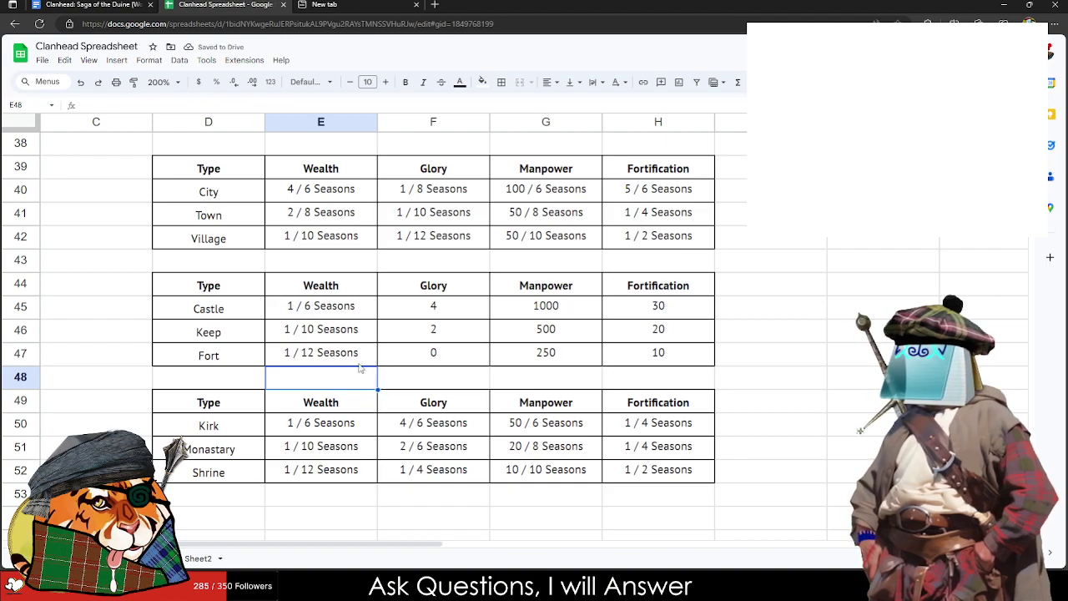
{"action": "double_click", "coordinate": [287, 330]}
{"action": "left_click_drag", "start_coordinate": [286, 329], "coordinate": [292, 328]}
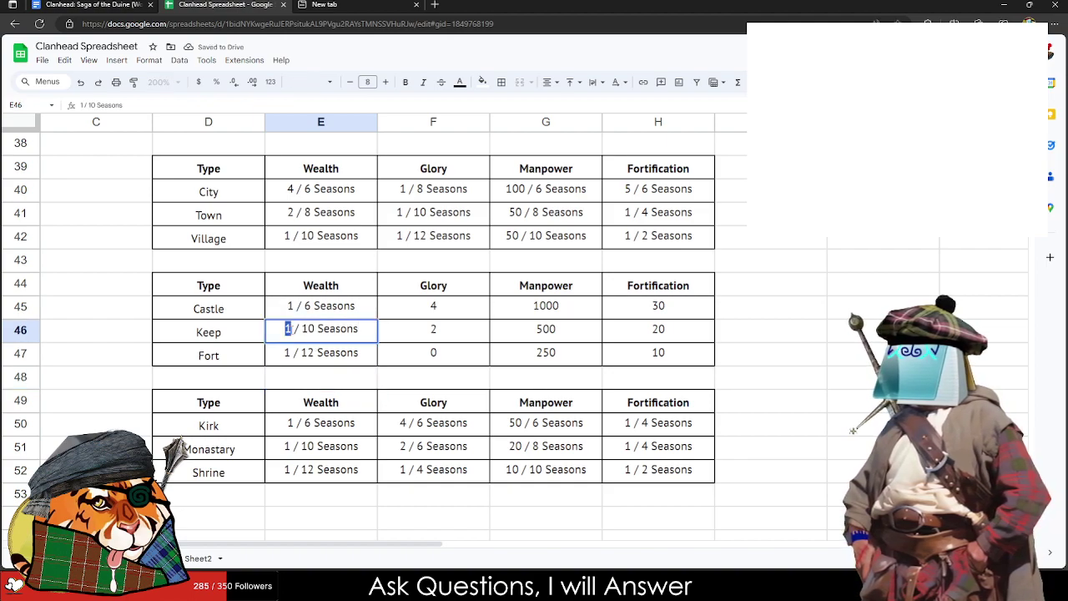
{"action": "left_click", "coordinate": [346, 372]}
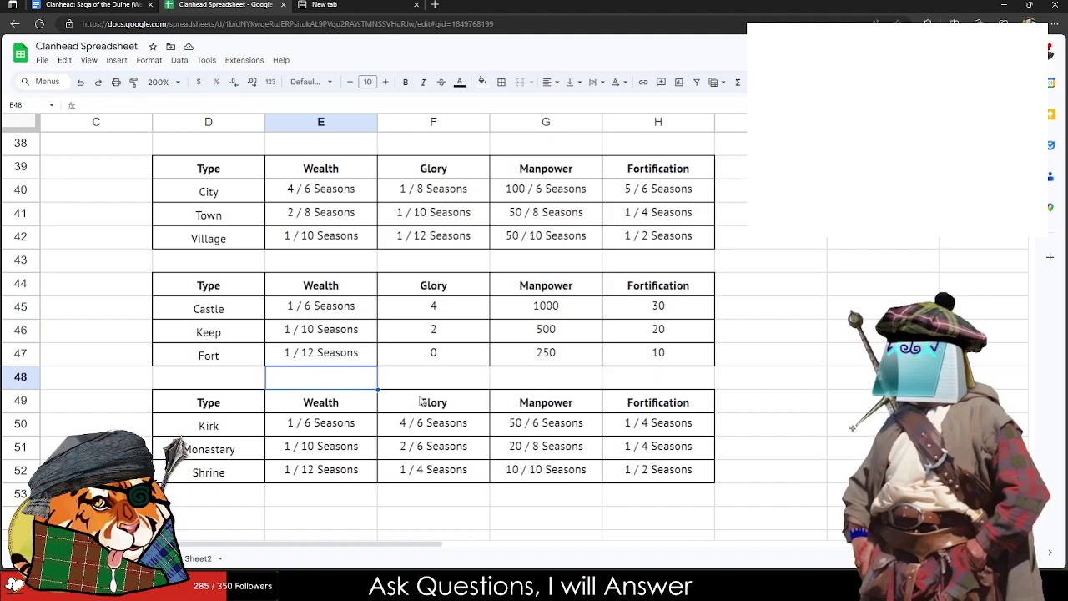
Step: Copy the City, Town and Village Glory values into the Castle, Keep and Fort Glory cells
{"action": "left_click_drag", "start_coordinate": [435, 427], "coordinate": [431, 447]}
{"action": "left_click_drag", "start_coordinate": [434, 190], "coordinate": [408, 238]}
{"action": "key", "text": "ctrl+c"}
{"action": "left_click", "coordinate": [410, 305]}
{"action": "key", "text": "ctrl+v"}
{"action": "left_click", "coordinate": [457, 401]}
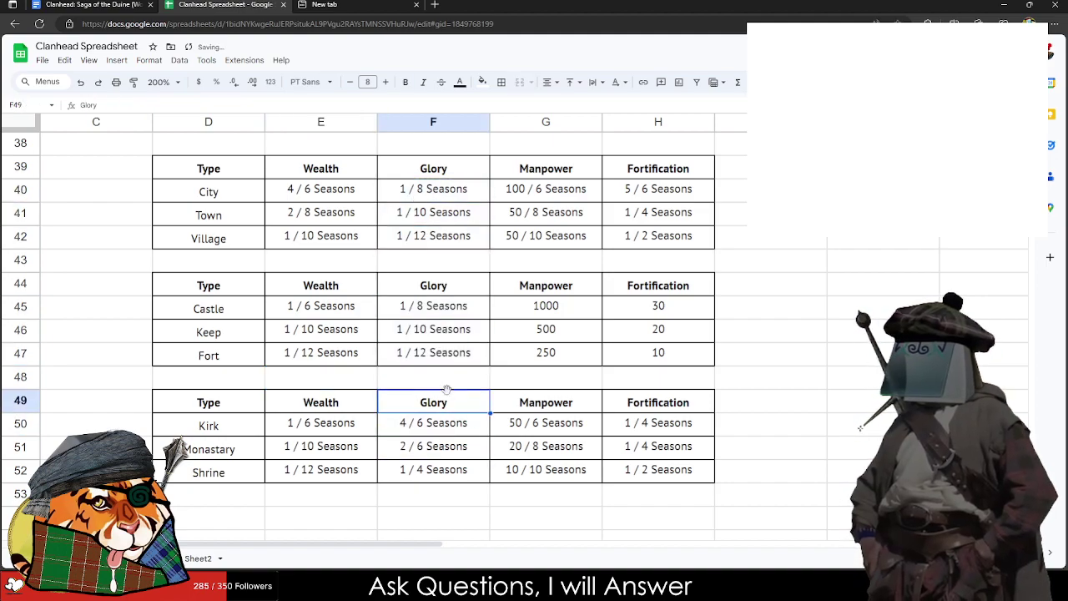
Step: Set the Fort row's Manpower in the Castle, Keep and Fort table to 100 / 6 Seasons
{"action": "left_click", "coordinate": [561, 356]}
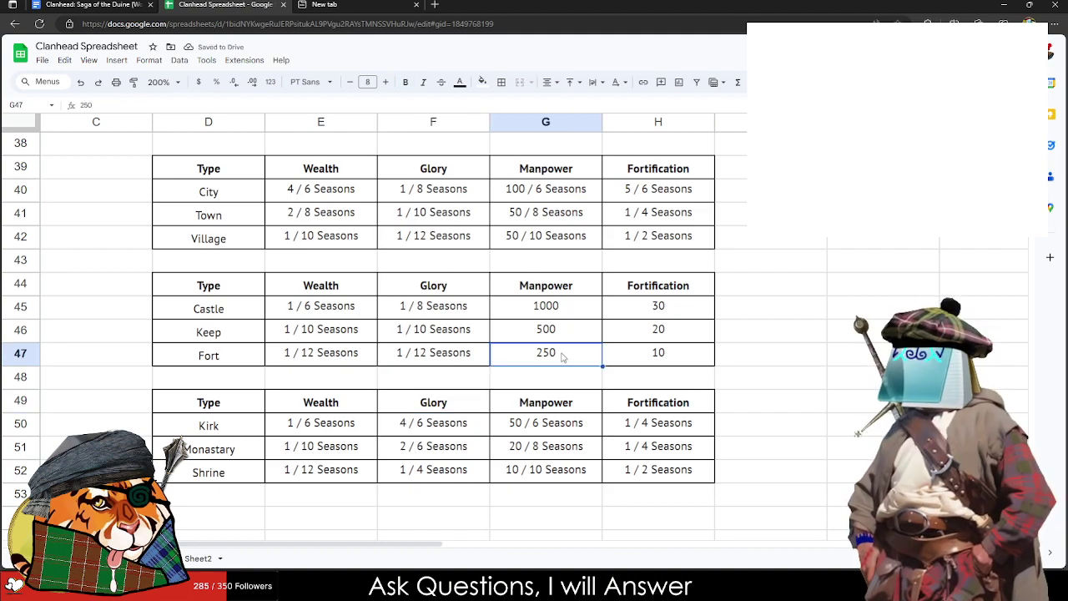
{"action": "type", "text": "100"}
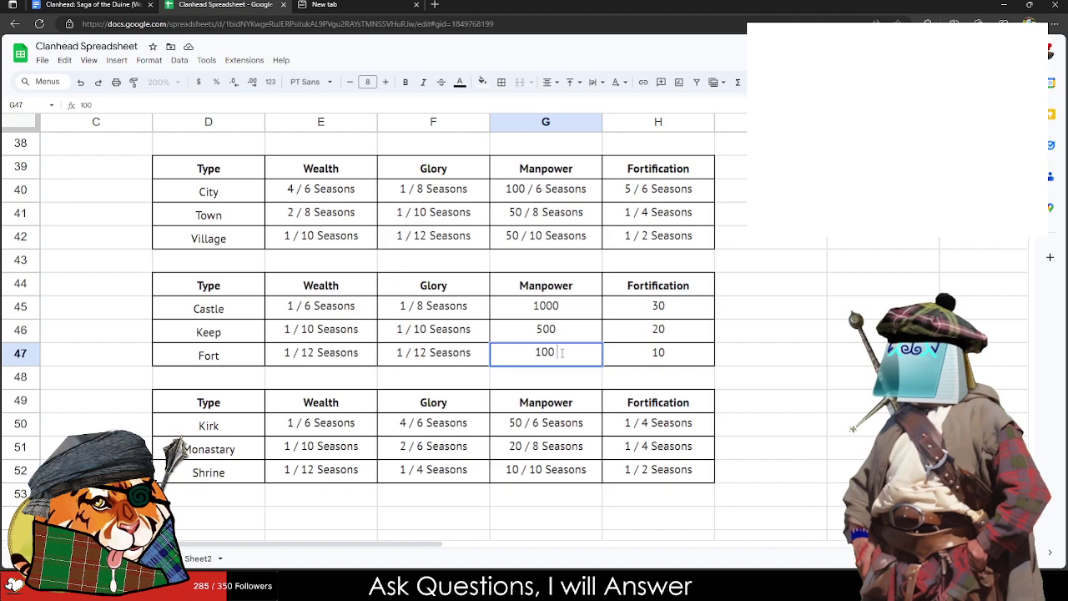
{"action": "type", "text": " / 4 Seasons"}
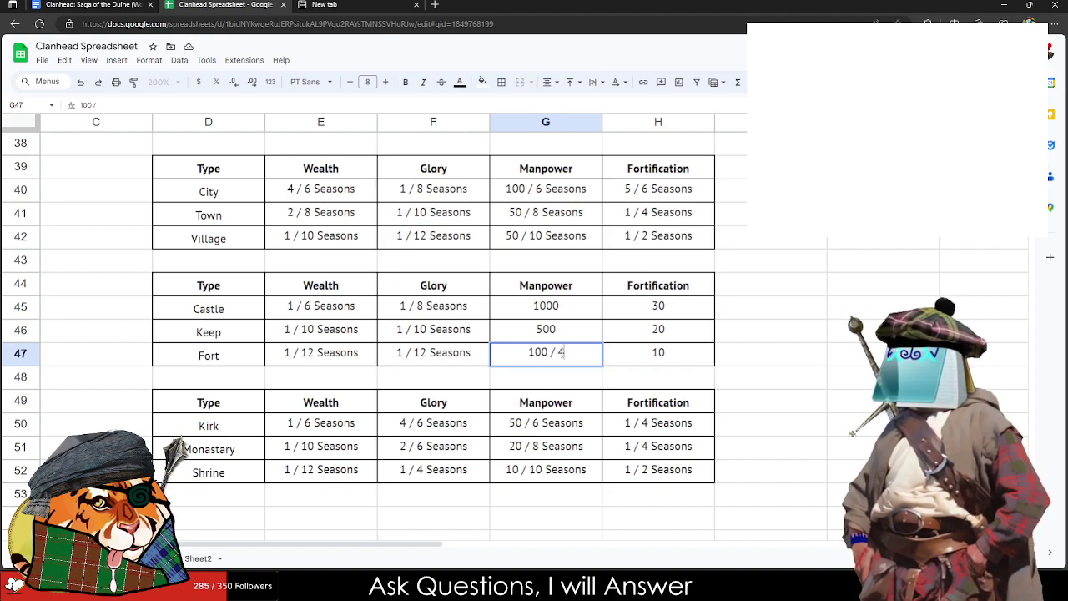
{"action": "double_click", "coordinate": [541, 352]}
{"action": "type", "text": "6"}
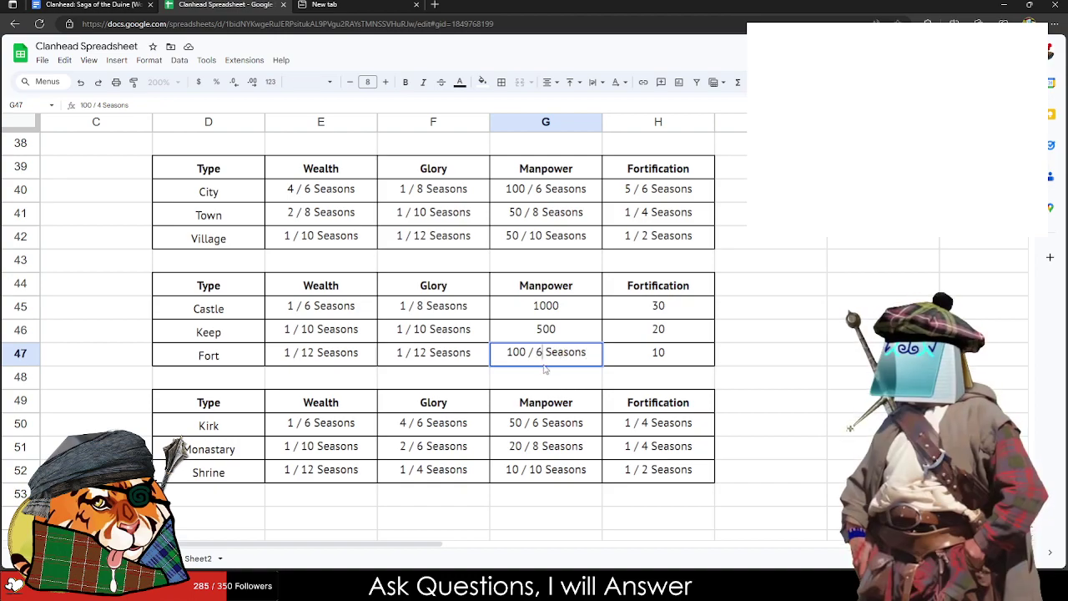
{"action": "left_click", "coordinate": [524, 377]}
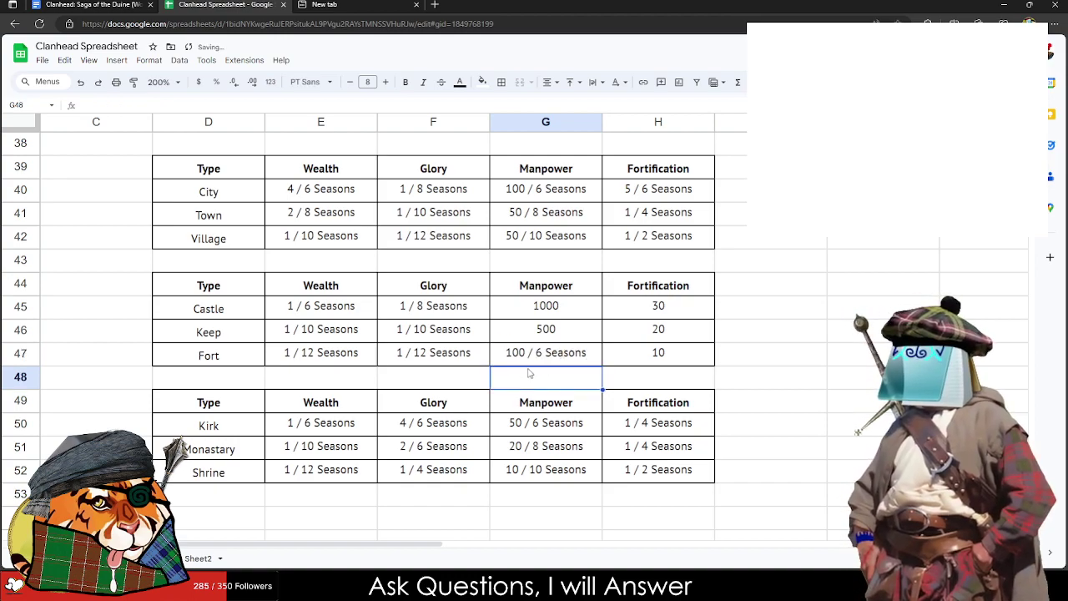
{"action": "left_click", "coordinate": [640, 375]}
Step: Set the Keep row's Manpower to 100 / 6 Seasons
{"action": "left_click", "coordinate": [529, 359]}
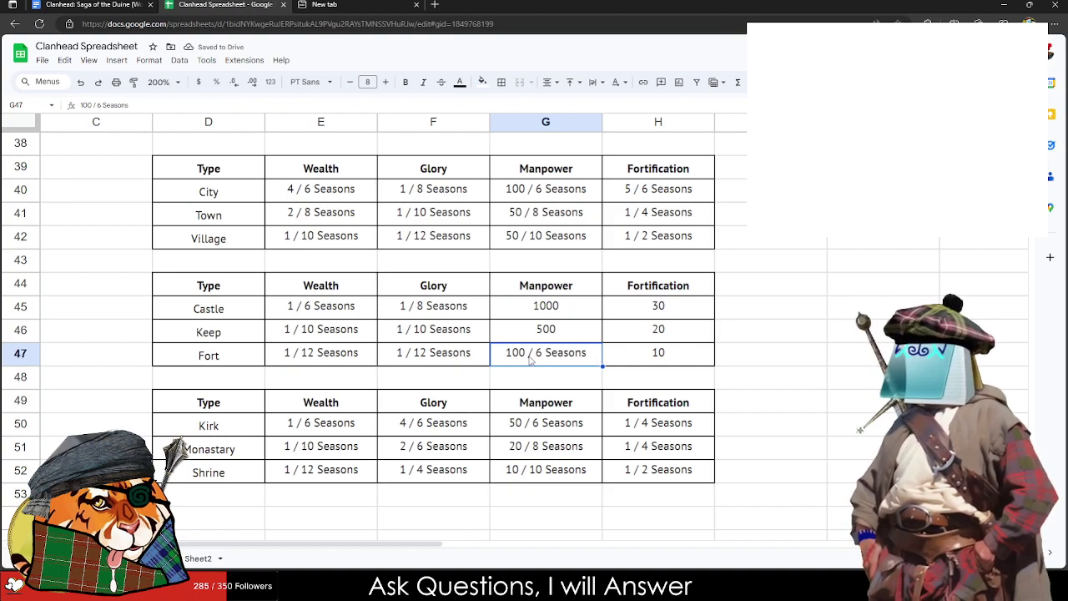
{"action": "key", "text": "Up"}
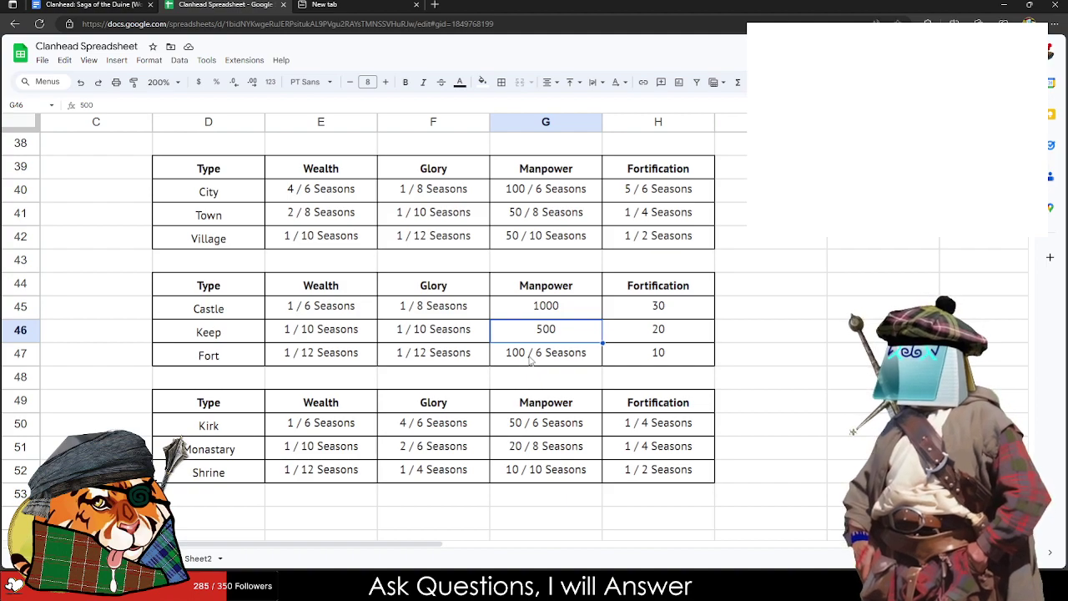
{"action": "type", "text": "200 /"}
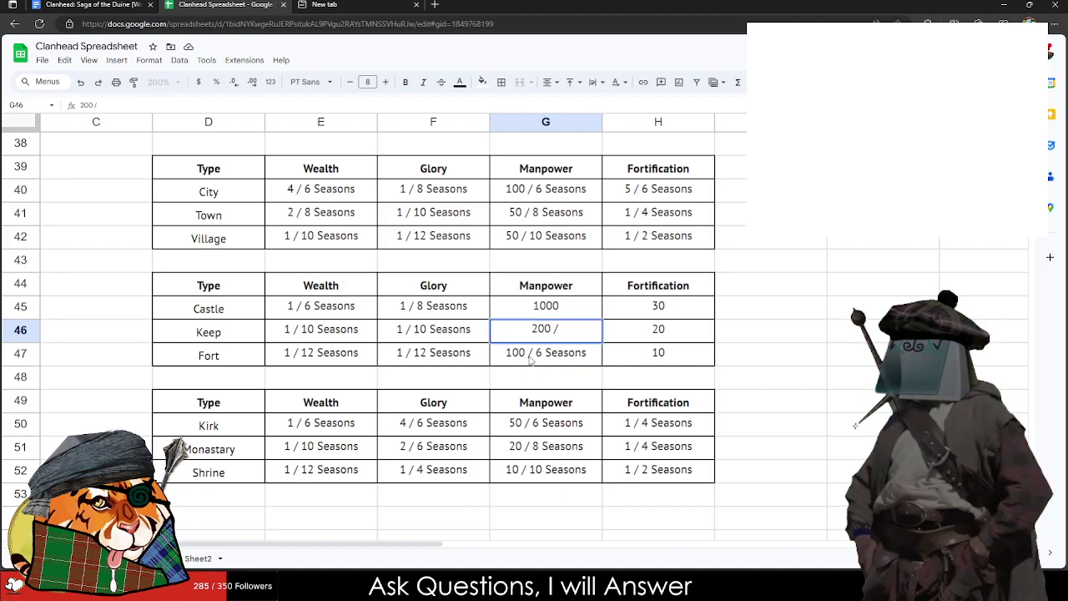
{"action": "key", "text": "BackSpace"}
{"action": "key", "text": "BackSpace"}
{"action": "key", "text": "BackSpace"}
{"action": "key", "text": "BackSpace"}
{"action": "key", "text": "BackSpace"}
{"action": "type", "text": "500"}
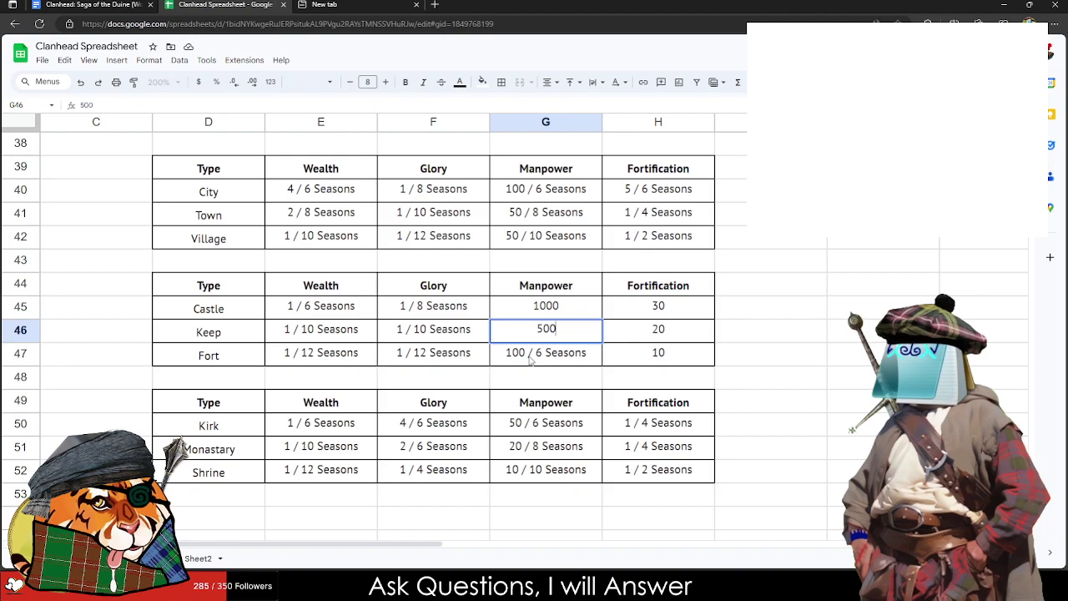
{"action": "key", "text": "BackSpace"}
{"action": "key", "text": "BackSpace"}
{"action": "key", "text": "BackSpace"}
{"action": "type", "text": "10"}
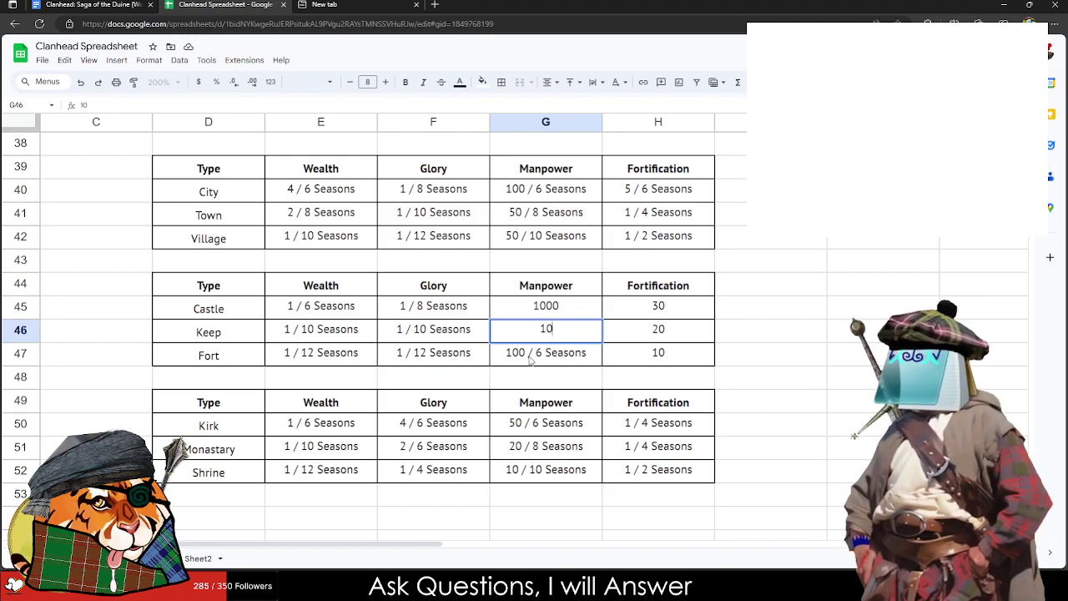
{"action": "type", "text": "0 /"}
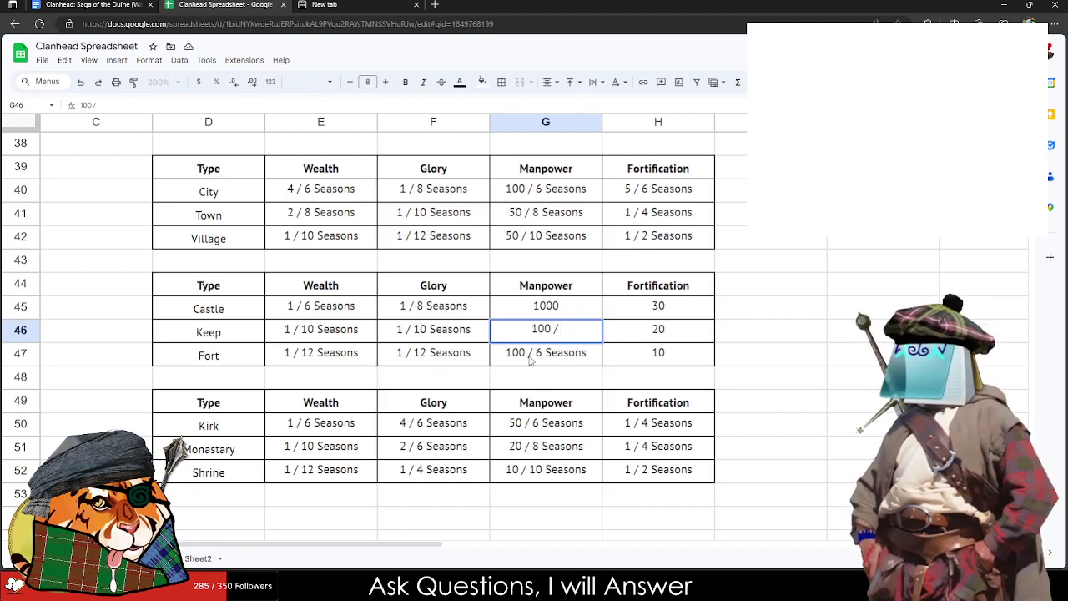
{"action": "type", "text": " 6"}
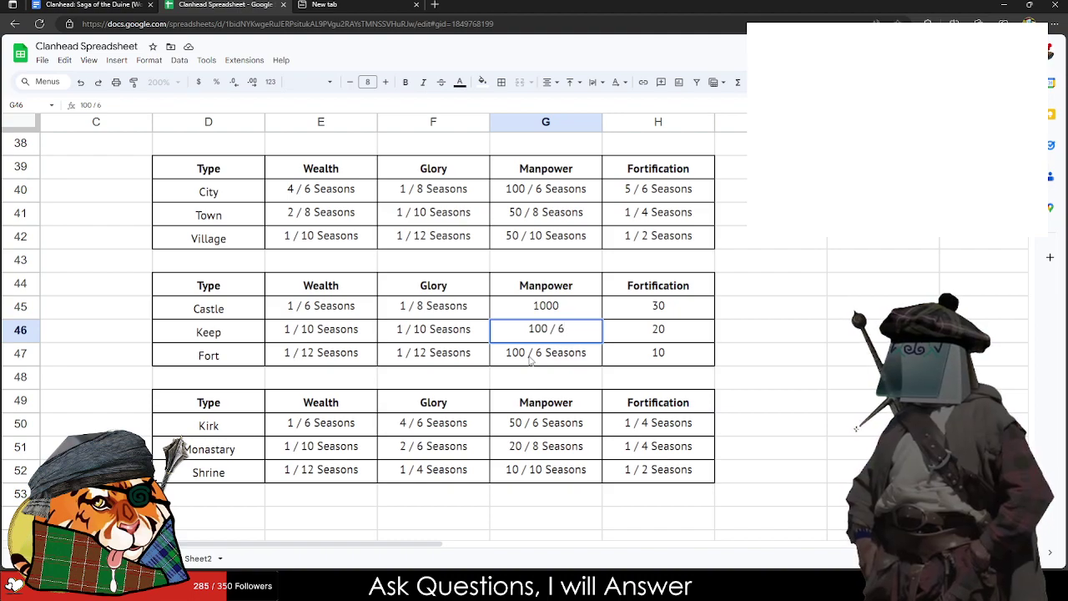
{"action": "type", "text": " Seasons"}
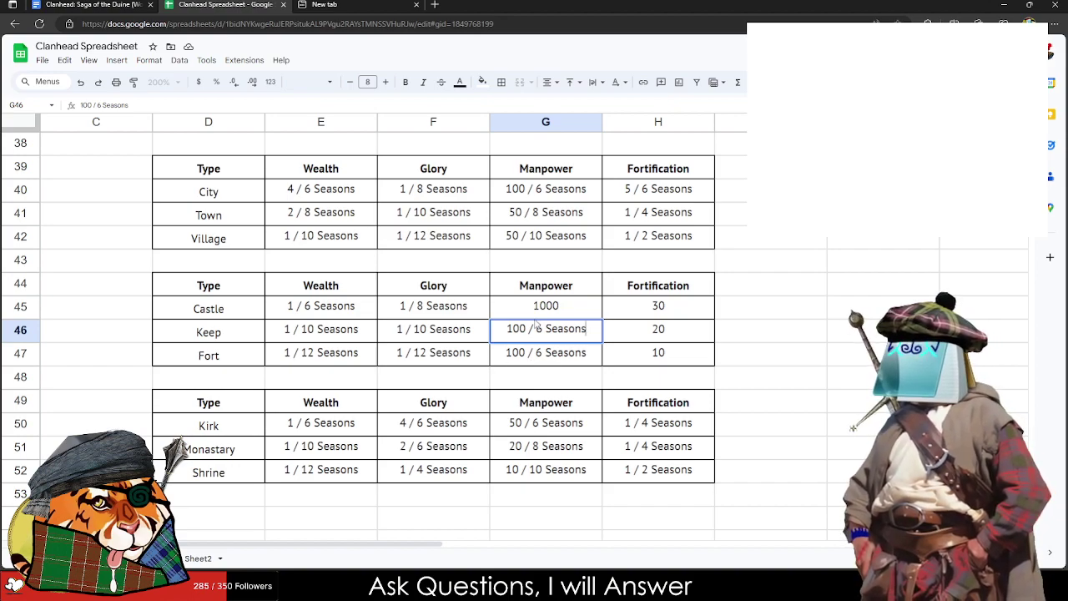
Step: Raise the amount in the Keep row's Manpower so it reads 125 / 6 Seasons
{"action": "left_click", "coordinate": [518, 329]}
{"action": "key", "text": "BackSpace"}
{"action": "type", "text": "5"}
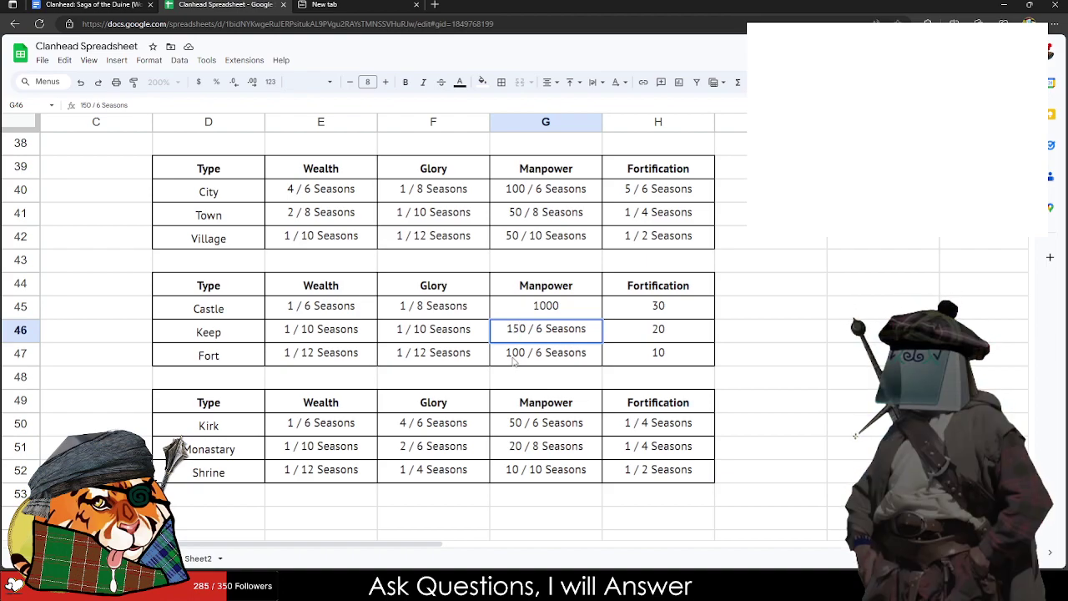
{"action": "left_click_drag", "start_coordinate": [524, 329], "coordinate": [512, 328]}
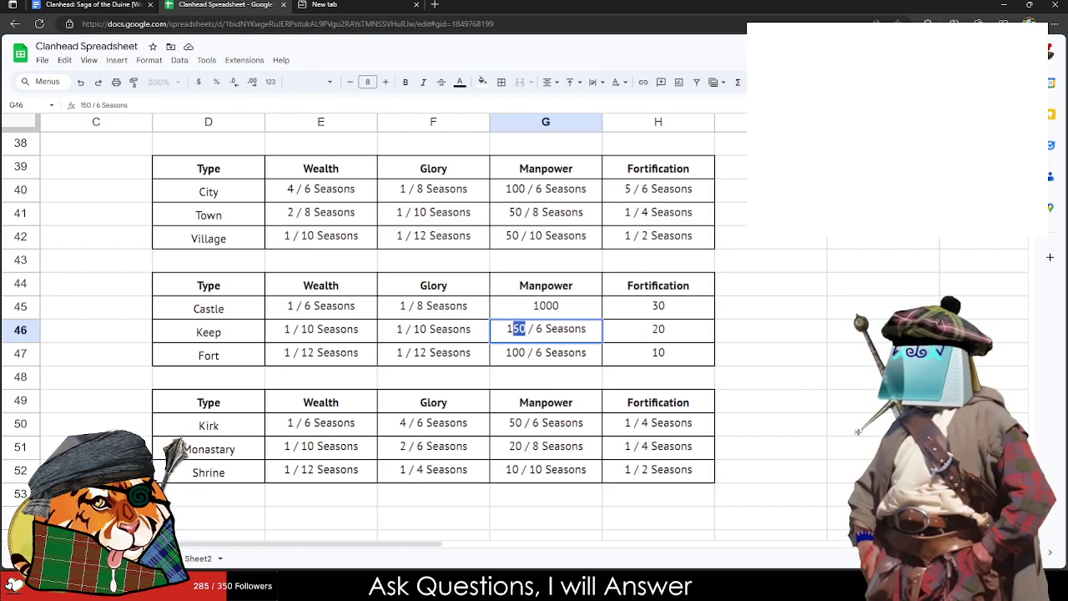
{"action": "type", "text": "25"}
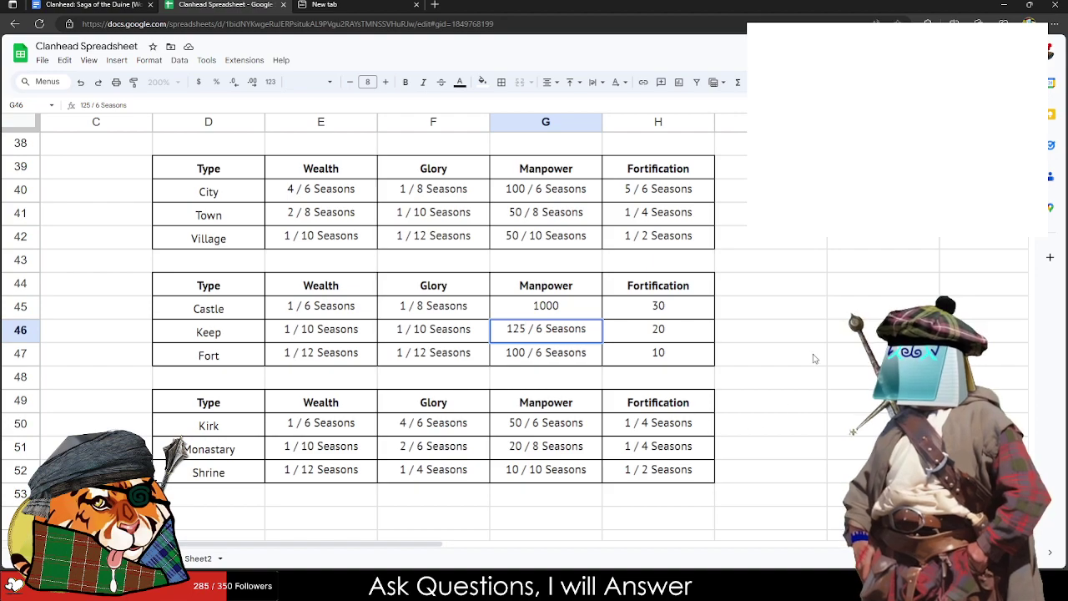
{"action": "left_click", "coordinate": [818, 309]}
{"action": "type", "text": "125 sx"}
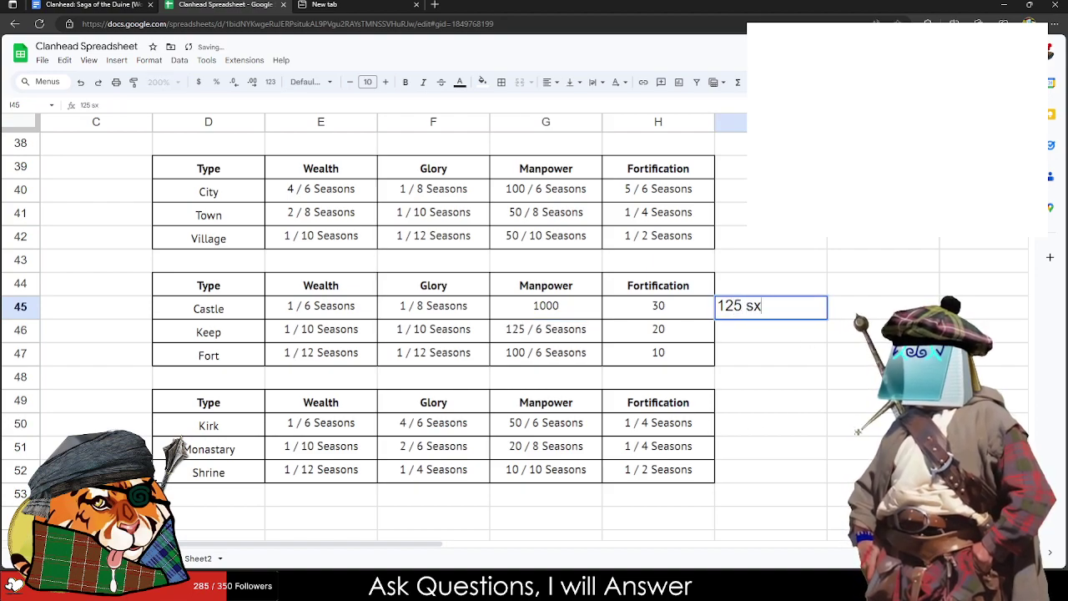
{"action": "key", "text": "BackSpace"}
{"action": "key", "text": "BackSpace"}
{"action": "type", "text": "x"}
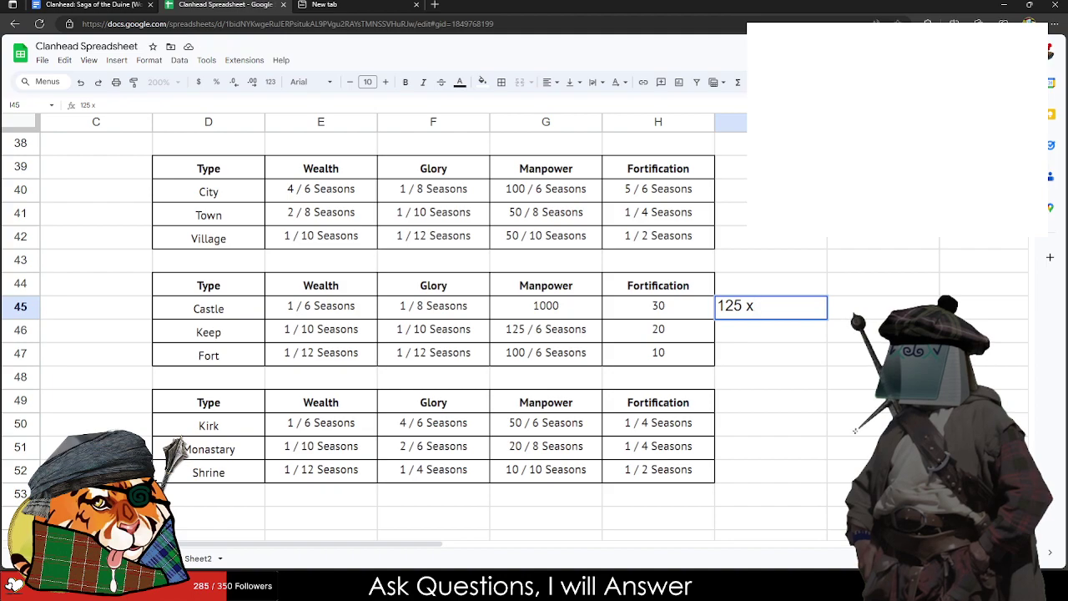
{"action": "key", "text": "BackSpace"}
{"action": "key", "text": "BackSpace"}
{"action": "key", "text": "BackSpace"}
{"action": "key", "text": "BackSpace"}
{"action": "key", "text": "BackSpace"}
{"action": "key", "text": "BackSpace"}
{"action": "type", "text": "500"}
{"action": "key", "text": "BackSpace"}
{"action": "key", "text": "BackSpace"}
{"action": "key", "text": "BackSpace"}
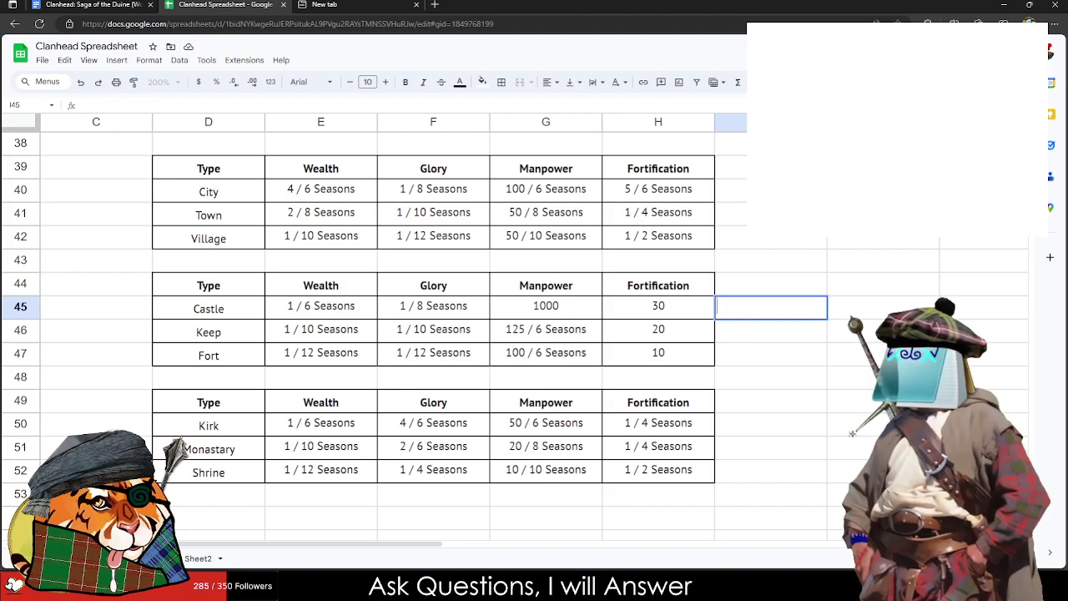
{"action": "type", "text": "125"}
{"action": "key", "text": "BackSpace"}
{"action": "key", "text": "BackSpace"}
{"action": "key", "text": "BackSpace"}
{"action": "type", "text": "52"}
{"action": "key", "text": "BackSpace"}
{"action": "key", "text": "BackSpace"}
{"action": "type", "text": "625"}
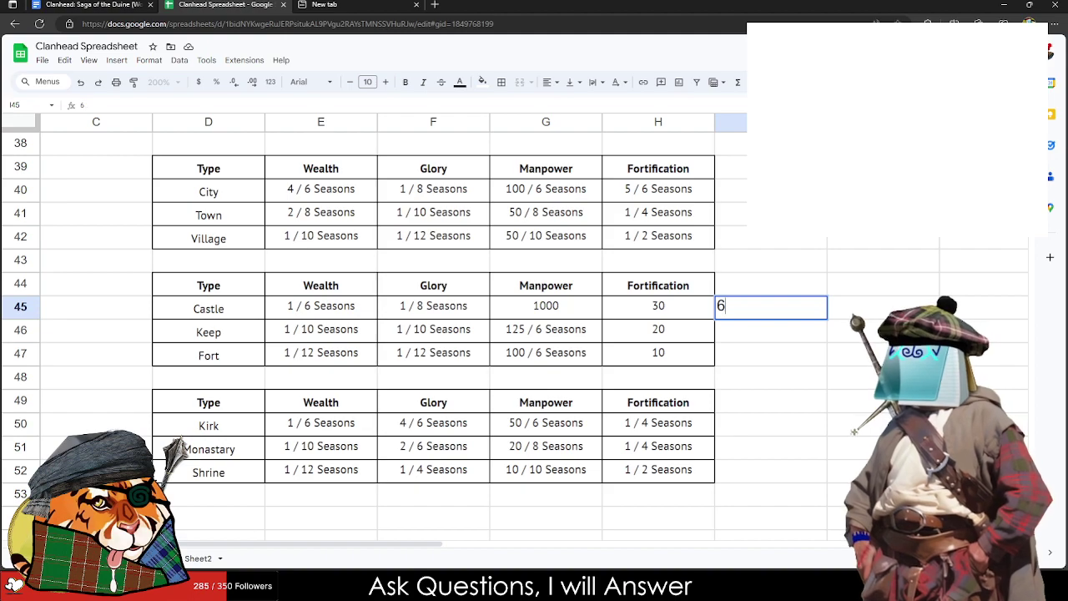
{"action": "key", "text": "BackSpace"}
{"action": "key", "text": "BackSpace"}
{"action": "key", "text": "BackSpace"}
{"action": "type", "text": "7"}
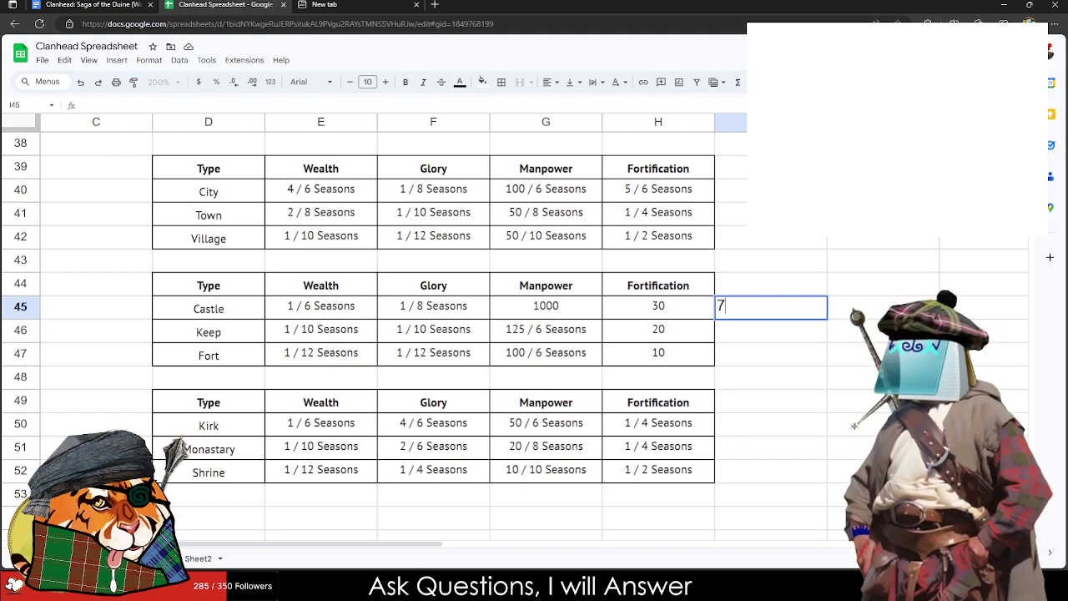
{"action": "type", "text": "50"}
{"action": "key", "text": "BackSpace"}
{"action": "key", "text": "BackSpace"}
{"action": "key", "text": "BackSpace"}
{"action": "type", "text": "875"}
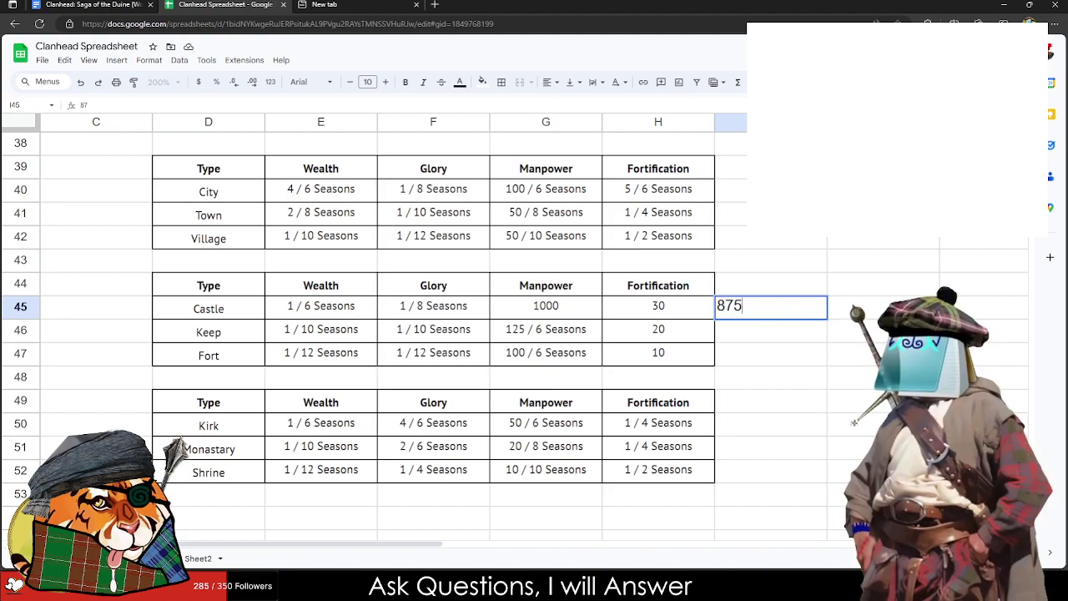
{"action": "key", "text": "BackSpace"}
{"action": "key", "text": "BackSpace"}
{"action": "key", "text": "BackSpace"}
{"action": "type", "text": "1000"}
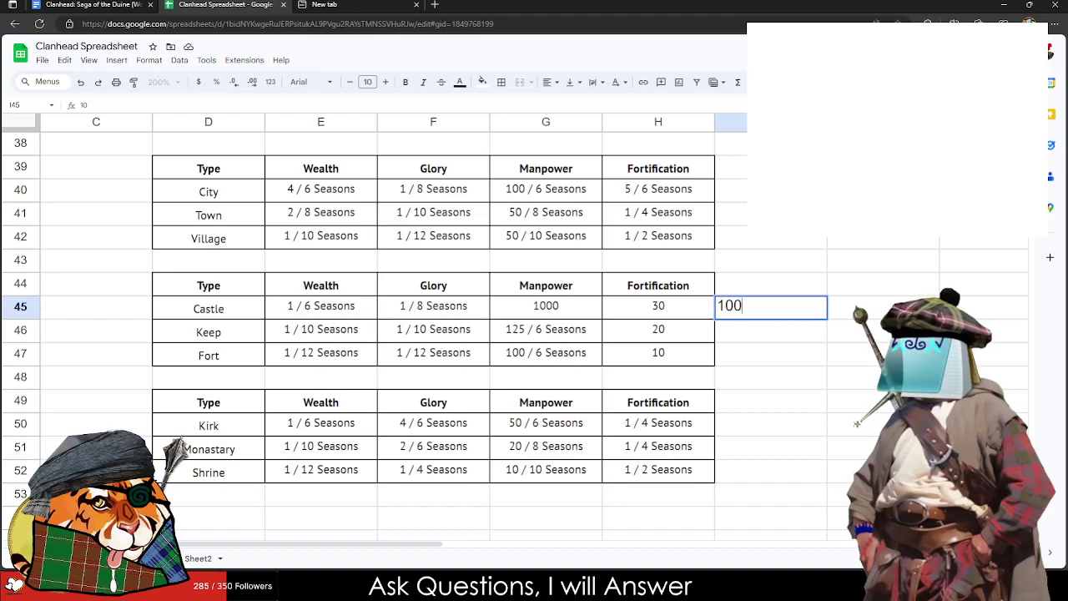
{"action": "key", "text": "BackSpace"}
{"action": "key", "text": "BackSpace"}
{"action": "key", "text": "BackSpace"}
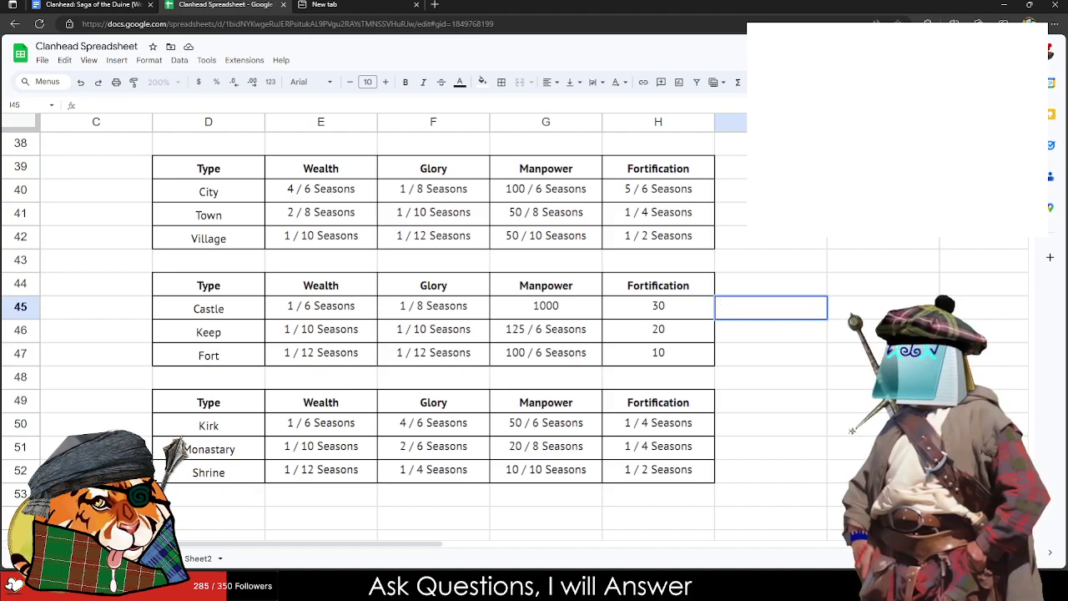
Step: Set the Castle row's Manpower to 150 / 6 Seasons
{"action": "left_click", "coordinate": [573, 315]}
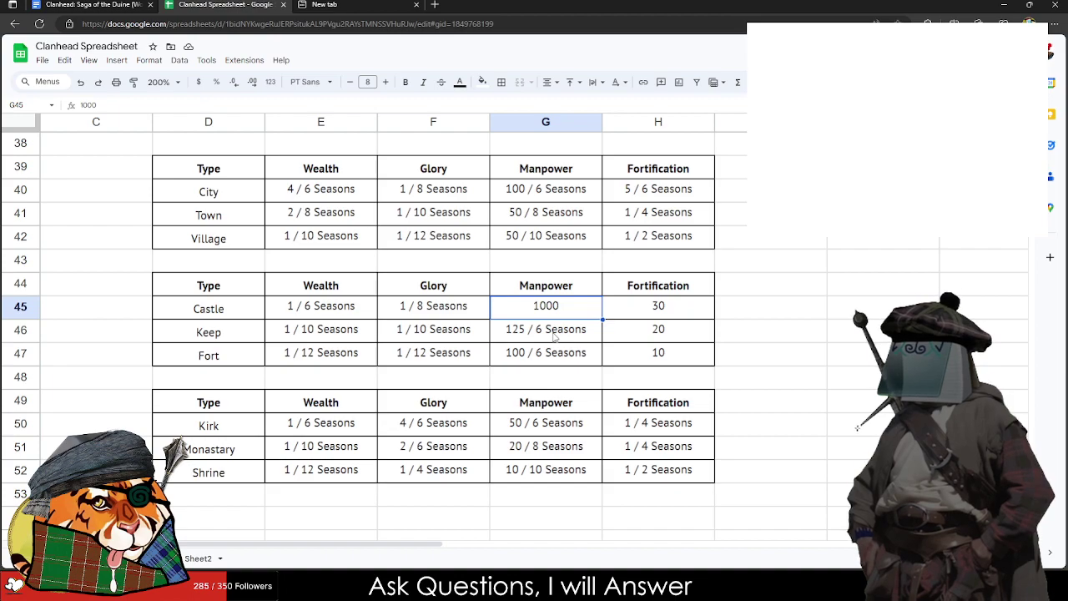
{"action": "type", "text": "150 /"}
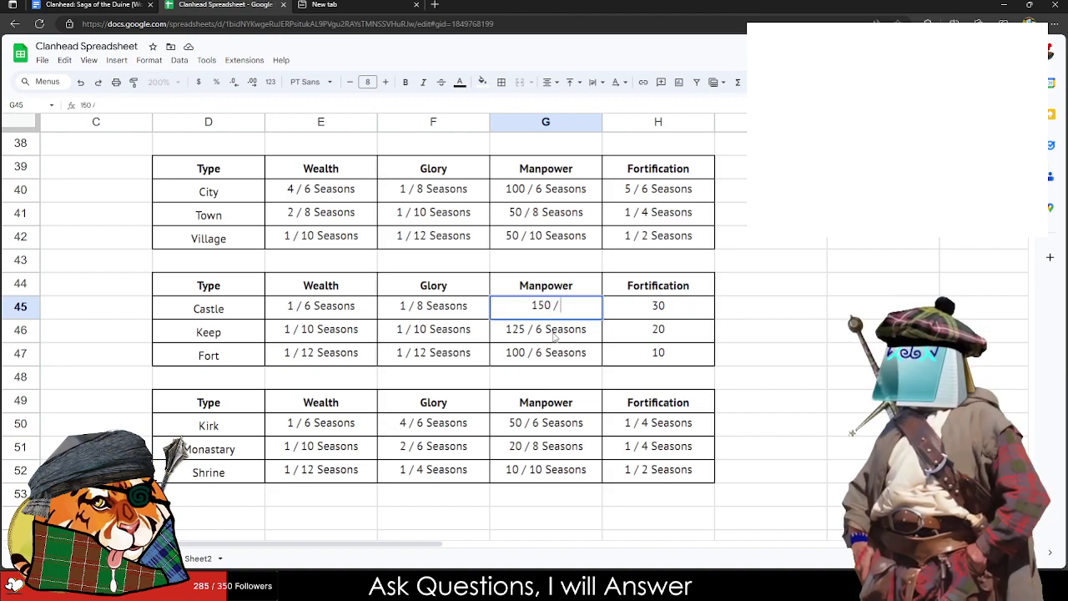
{"action": "type", "text": " 6 Seasons"}
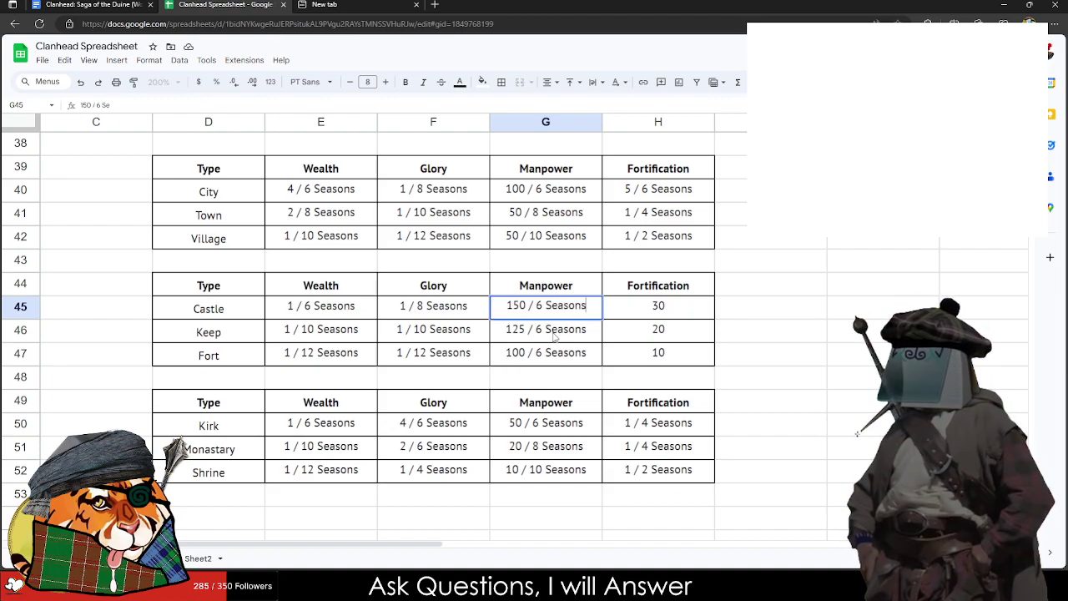
{"action": "key", "text": "Tab"}
Step: Set the Fortification of both the Fort and Keep rows to 5 / 8 Seasons
{"action": "left_click", "coordinate": [656, 361]}
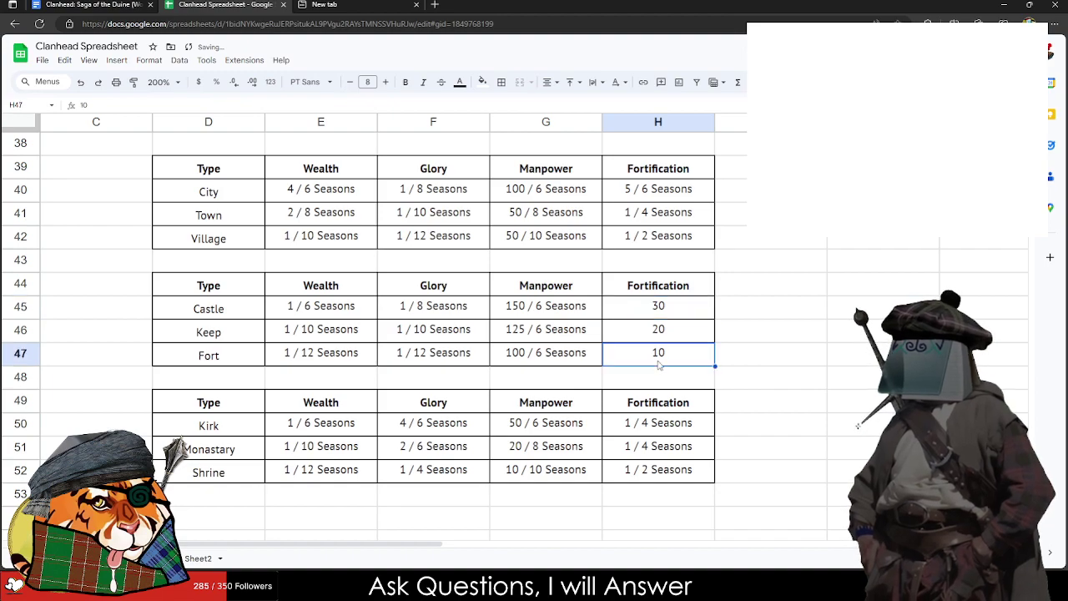
{"action": "type", "text": "5 / "}
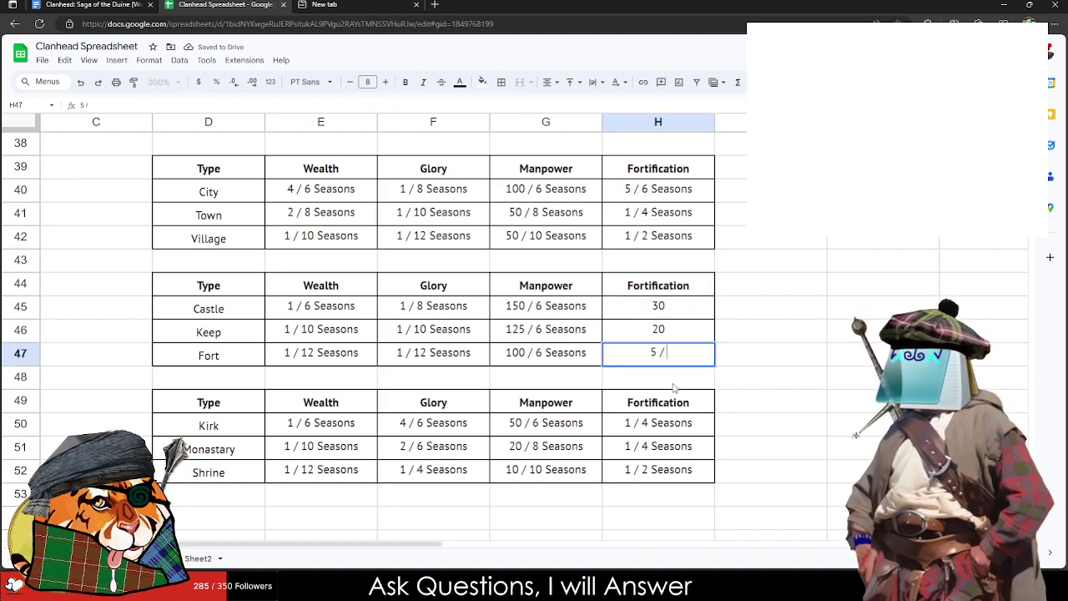
{"action": "type", "text": "8 "}
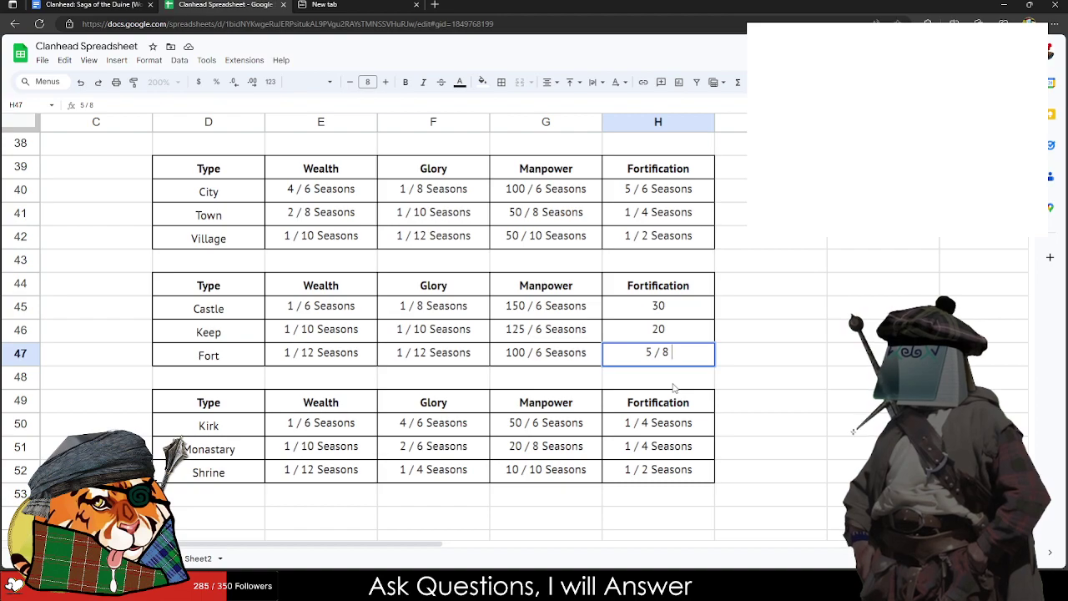
{"action": "type", "text": "Seasons"}
{"action": "key", "text": "Up"}
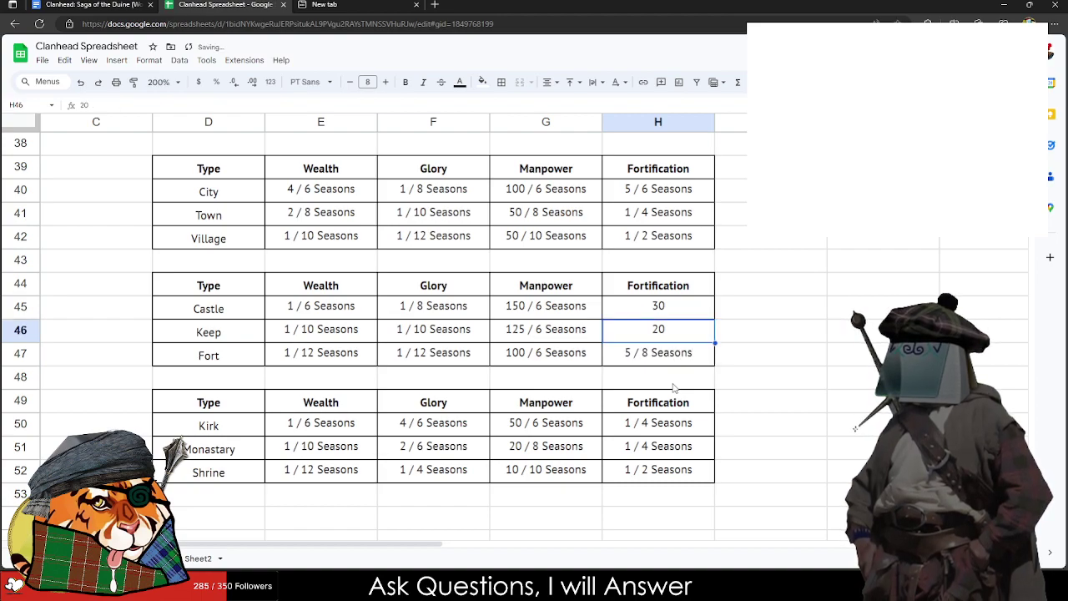
{"action": "type", "text": "5 / 8"}
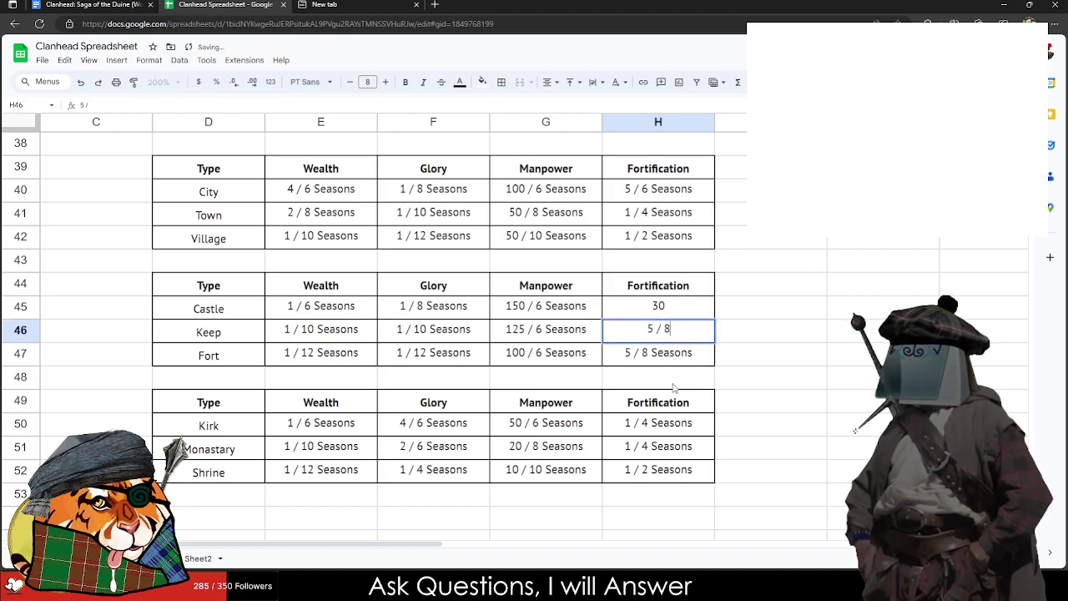
{"action": "type", "text": " Seasons"}
Step: Set the Castle row's Fortification to 5 / 10 Seasons
{"action": "key", "text": "Up"}
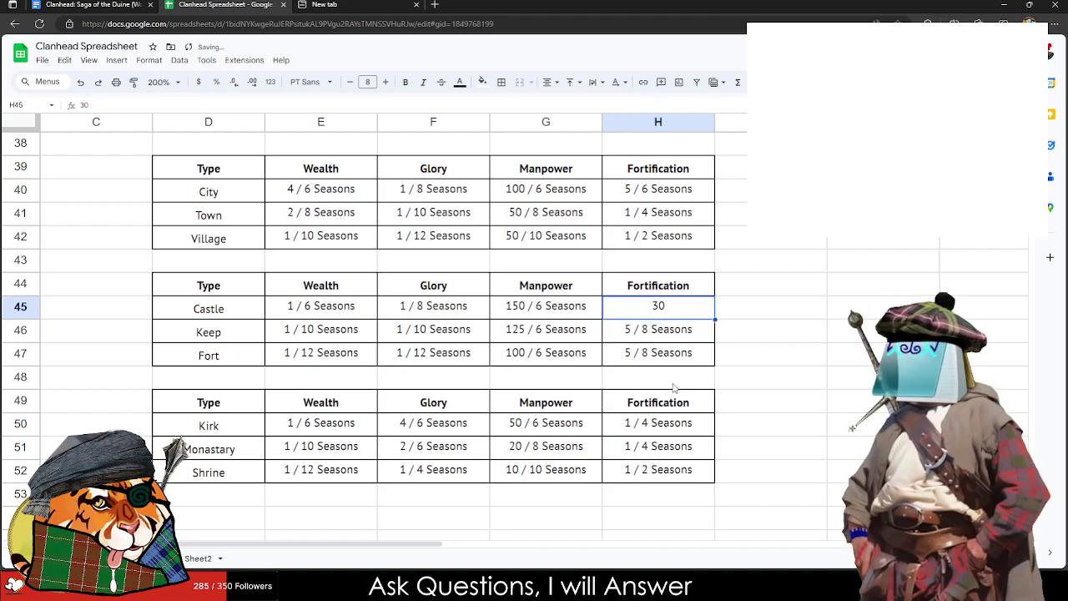
{"action": "type", "text": "5 / 1"}
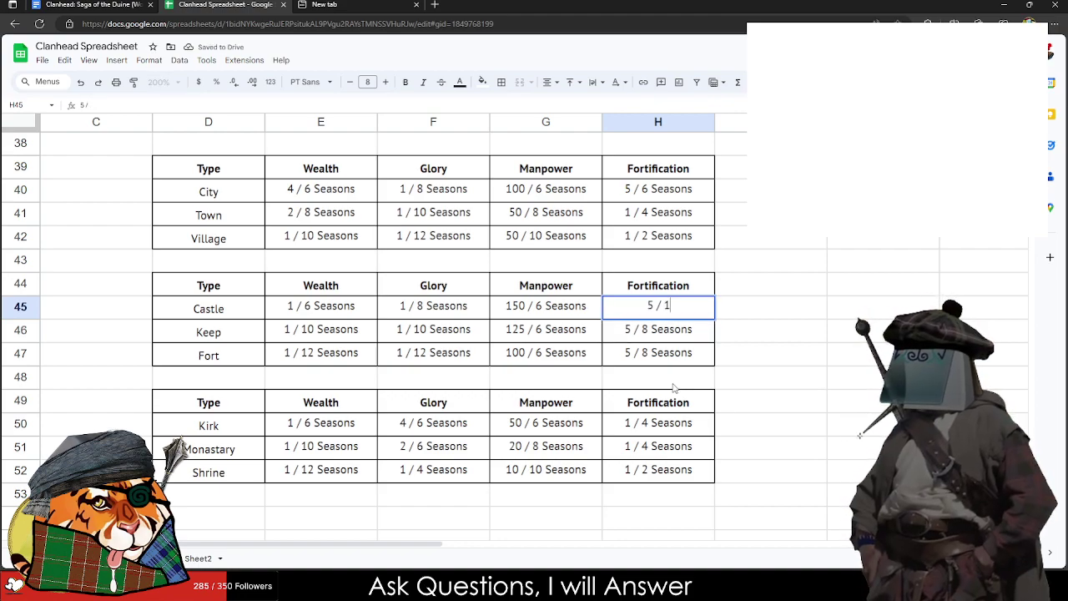
{"action": "type", "text": "0 Seasons"}
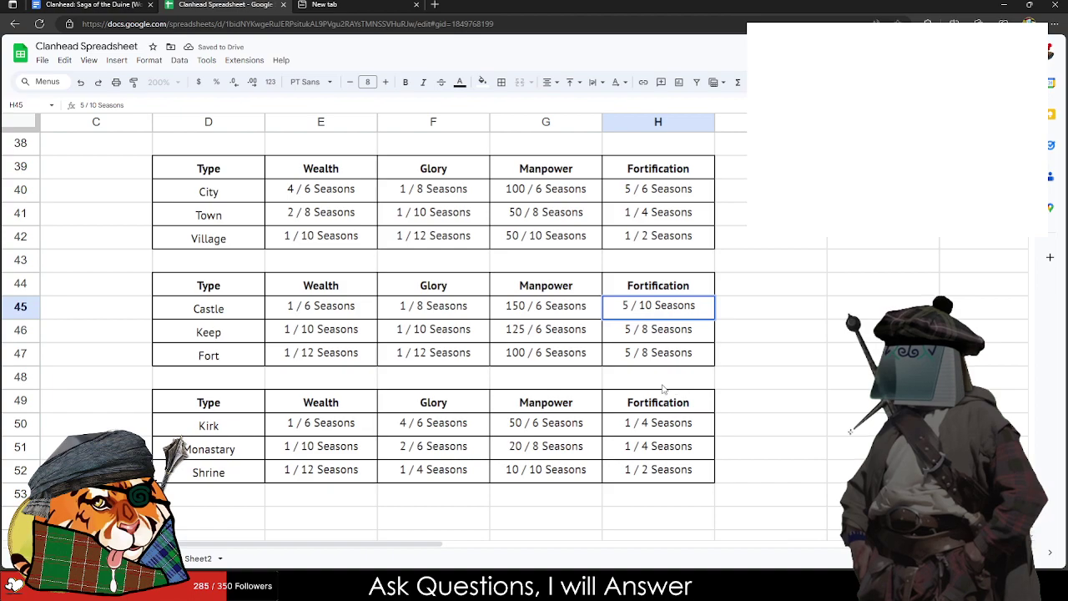
Step: Clear the contents of the old City, Town and Village working block in D30:H37
{"action": "left_click", "coordinate": [753, 430]}
{"action": "scroll", "coordinate": [803, 414], "scroll_direction": "up", "scroll_amount": 5}
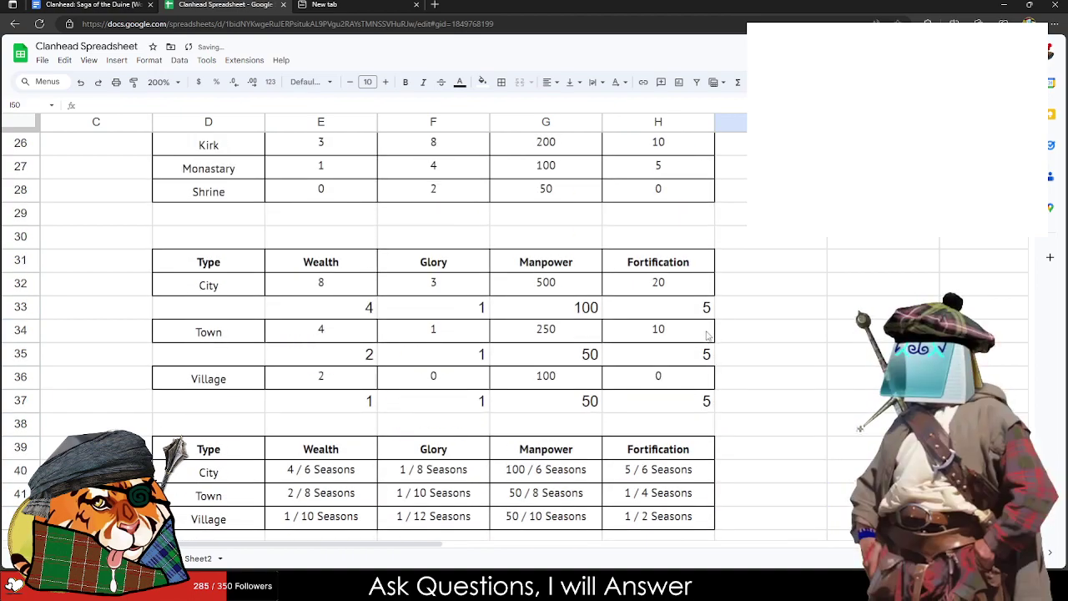
{"action": "scroll", "coordinate": [709, 336], "scroll_direction": "down", "scroll_amount": 5}
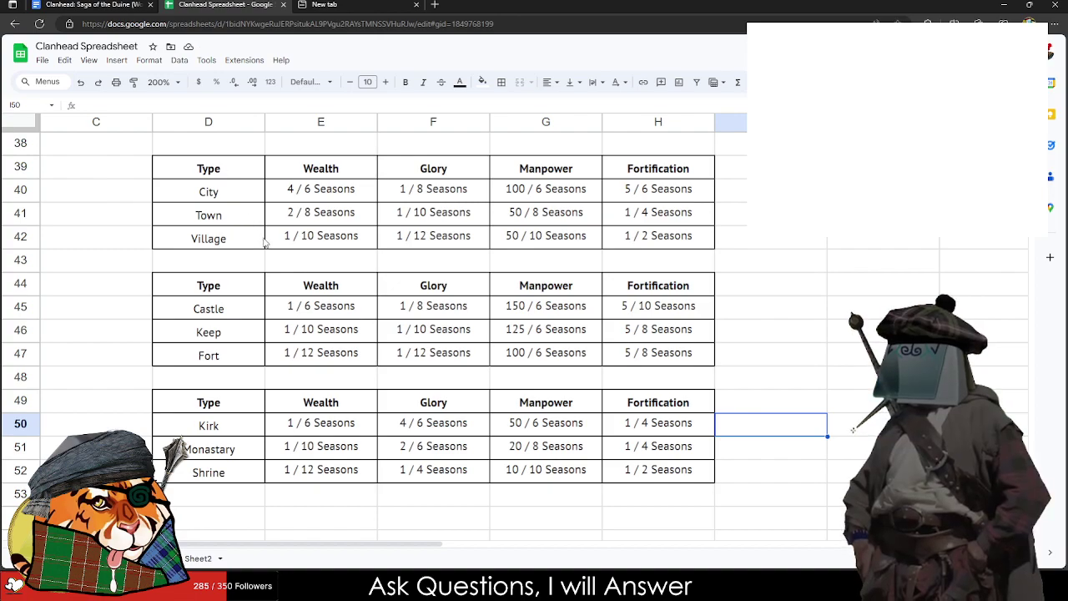
{"action": "scroll", "coordinate": [265, 243], "scroll_direction": "up", "scroll_amount": 5}
{"action": "left_click_drag", "start_coordinate": [204, 430], "coordinate": [638, 268]}
{"action": "key", "text": "Delete"}
{"action": "scroll", "coordinate": [383, 242], "scroll_direction": "down", "scroll_amount": 3}
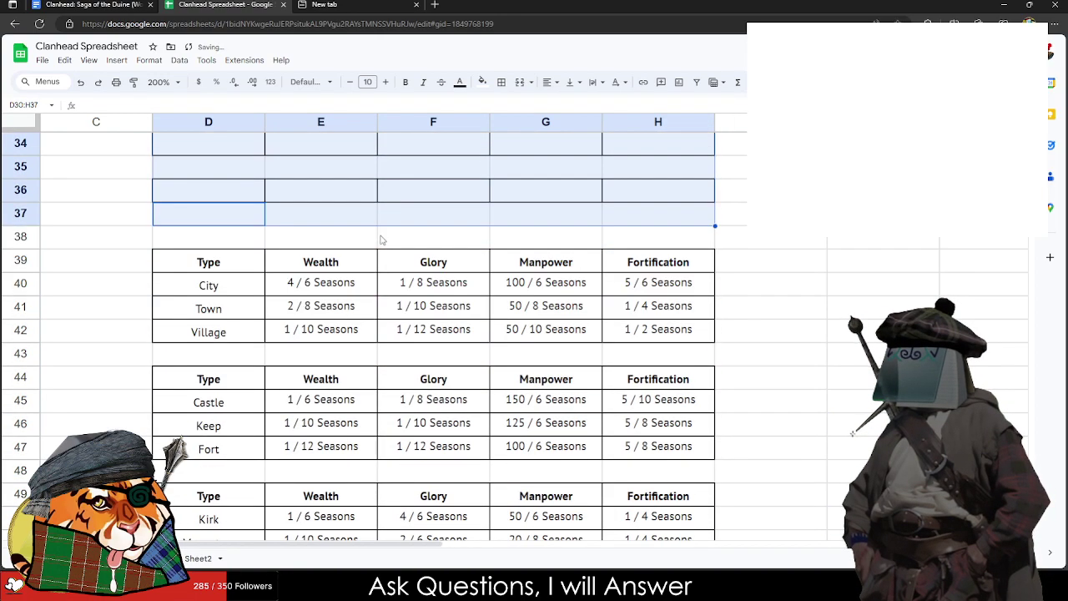
Step: Undo the clearing of D30:H37 and the last Castle Fortification edit, and redo both
{"action": "left_click_drag", "start_coordinate": [209, 251], "coordinate": [398, 333]}
{"action": "scroll", "coordinate": [393, 370], "scroll_direction": "down", "scroll_amount": 1}
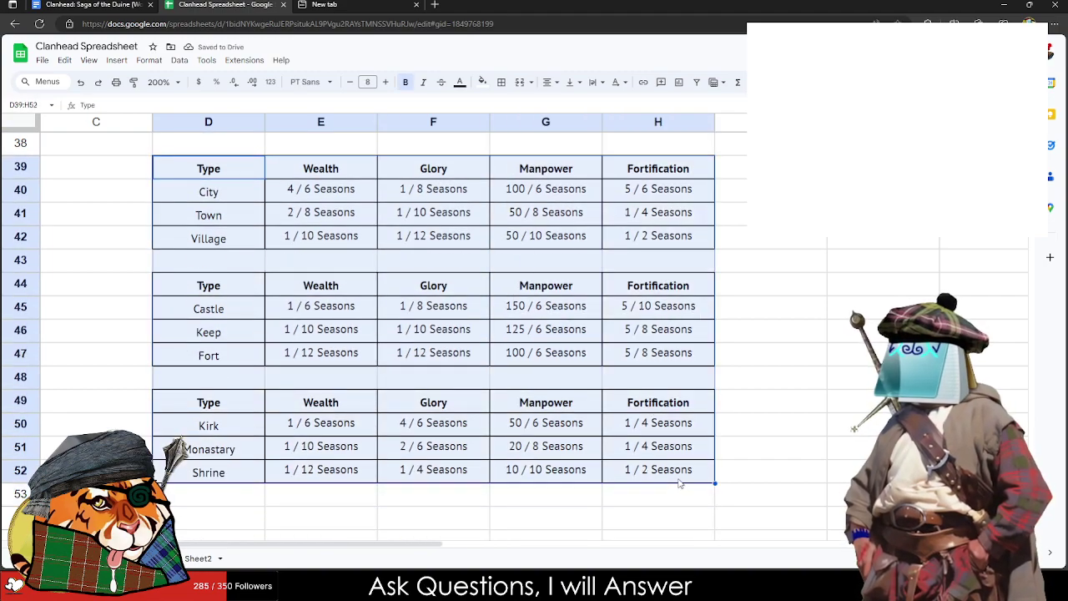
{"action": "key", "text": "ctrl+z"}
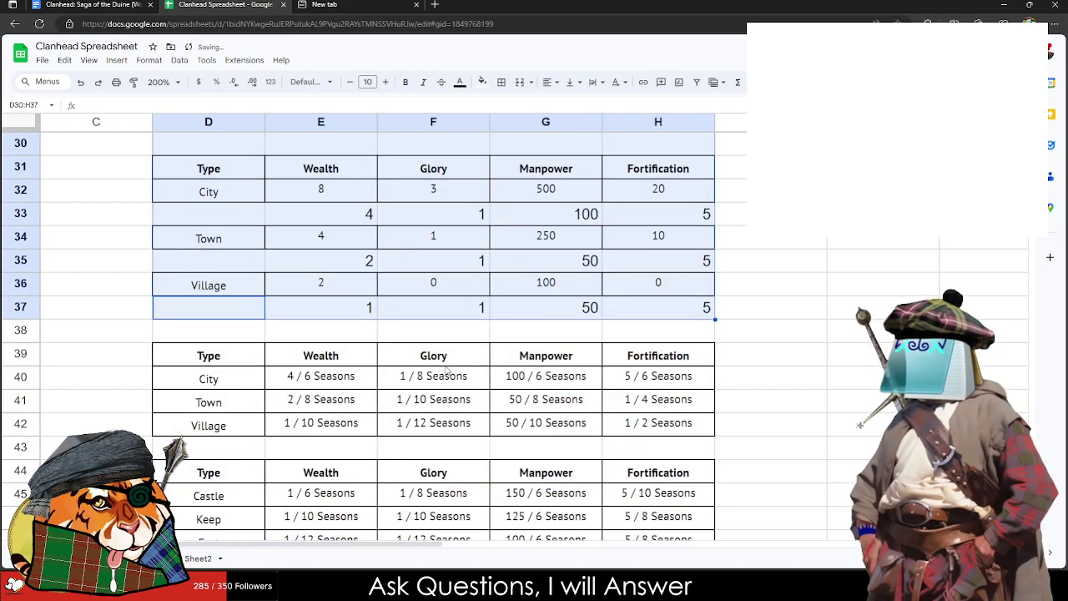
{"action": "key", "text": "ctrl+z"}
{"action": "scroll", "coordinate": [330, 317], "scroll_direction": "down", "scroll_amount": 2}
{"action": "left_click_drag", "start_coordinate": [169, 254], "coordinate": [367, 320]}
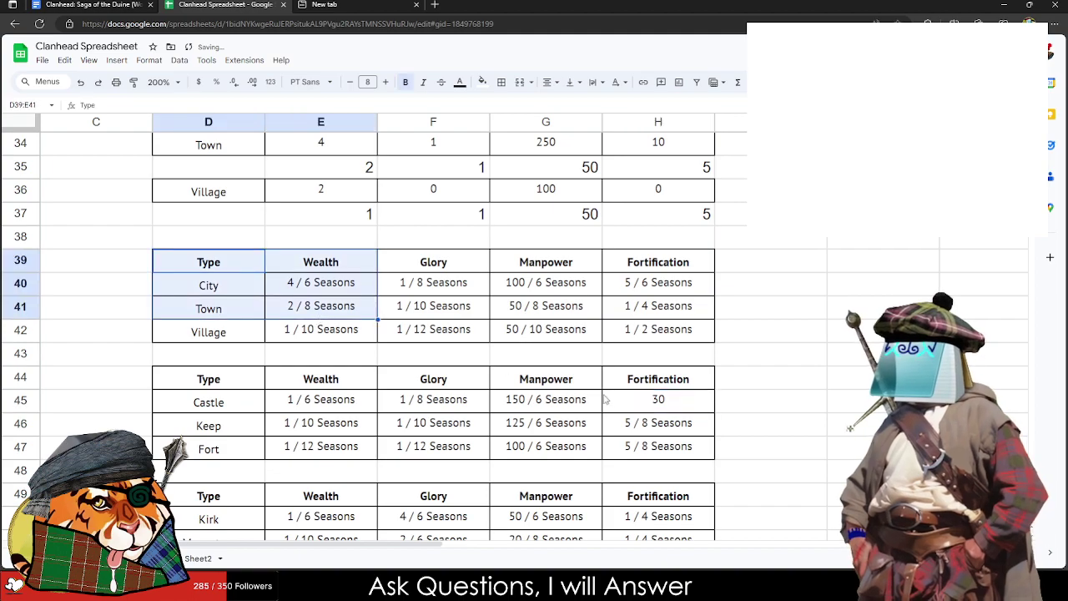
{"action": "left_click", "coordinate": [97, 82]}
{"action": "left_click", "coordinate": [98, 82]}
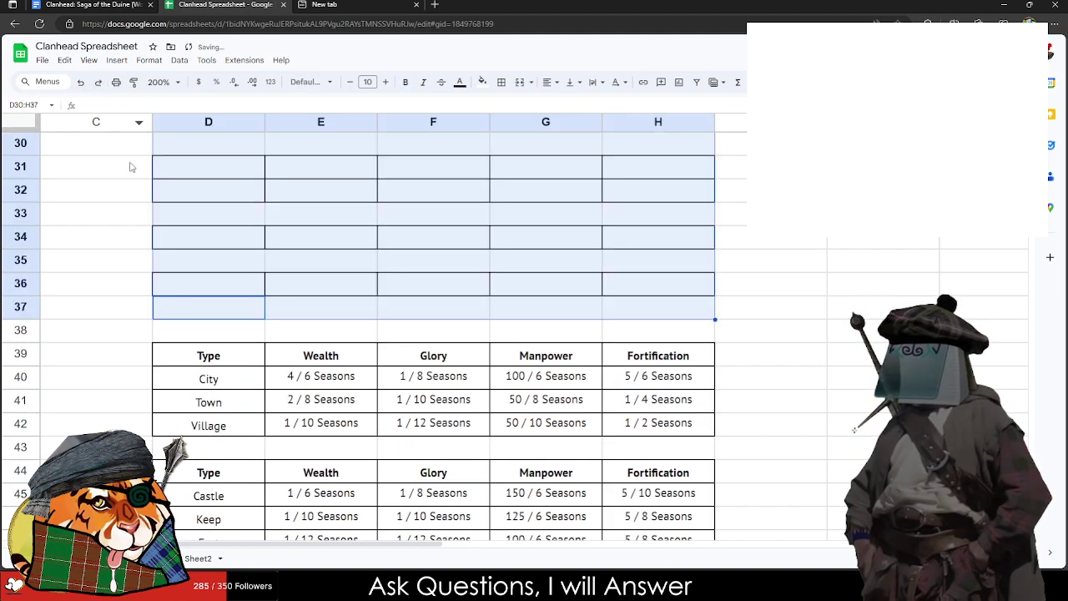
Step: Move the three per-season tables from D39:H52 up so that they start at D31
{"action": "left_click_drag", "start_coordinate": [199, 354], "coordinate": [632, 425]}
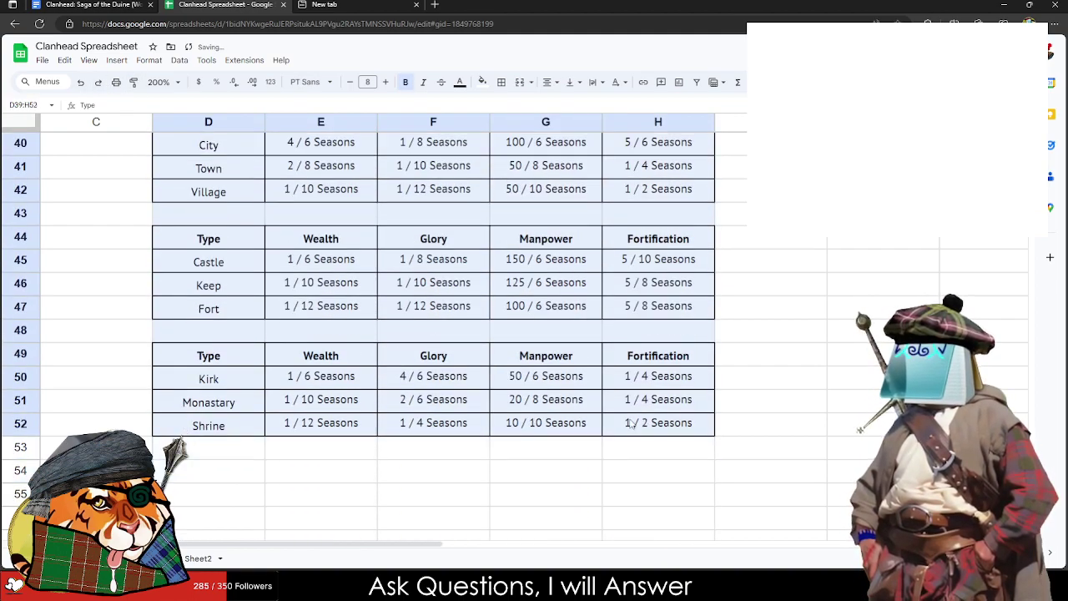
{"action": "key", "text": "ctrl+x"}
{"action": "scroll", "coordinate": [302, 255], "scroll_direction": "up", "scroll_amount": 5}
{"action": "left_click", "coordinate": [191, 309]}
{"action": "key", "text": "ctrl+v"}
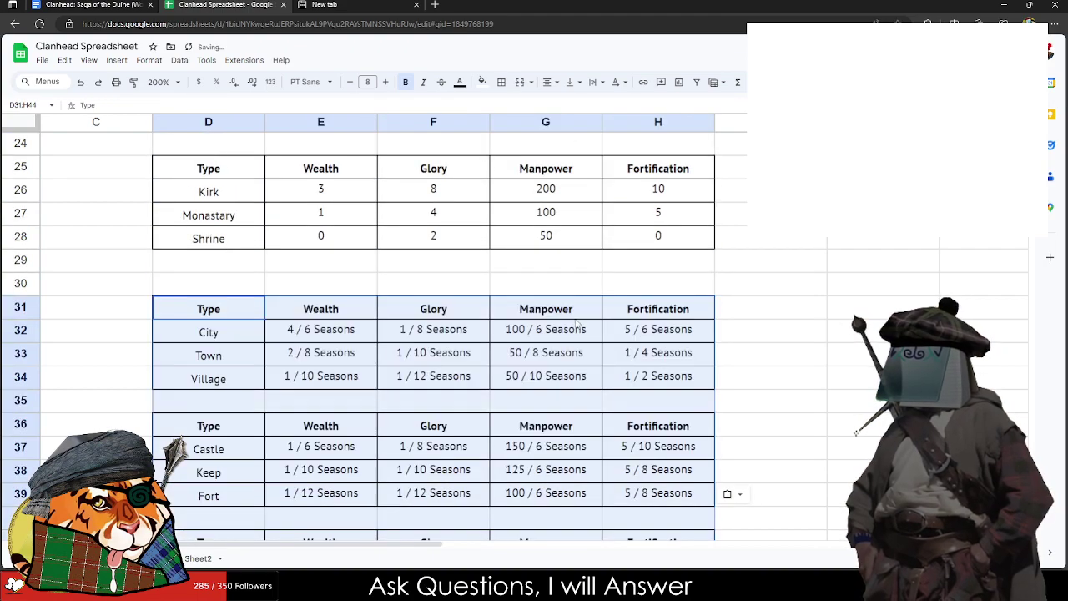
{"action": "scroll", "coordinate": [575, 324], "scroll_direction": "down", "scroll_amount": 2}
{"action": "left_click", "coordinate": [707, 283]}
{"action": "left_click", "coordinate": [747, 284]}
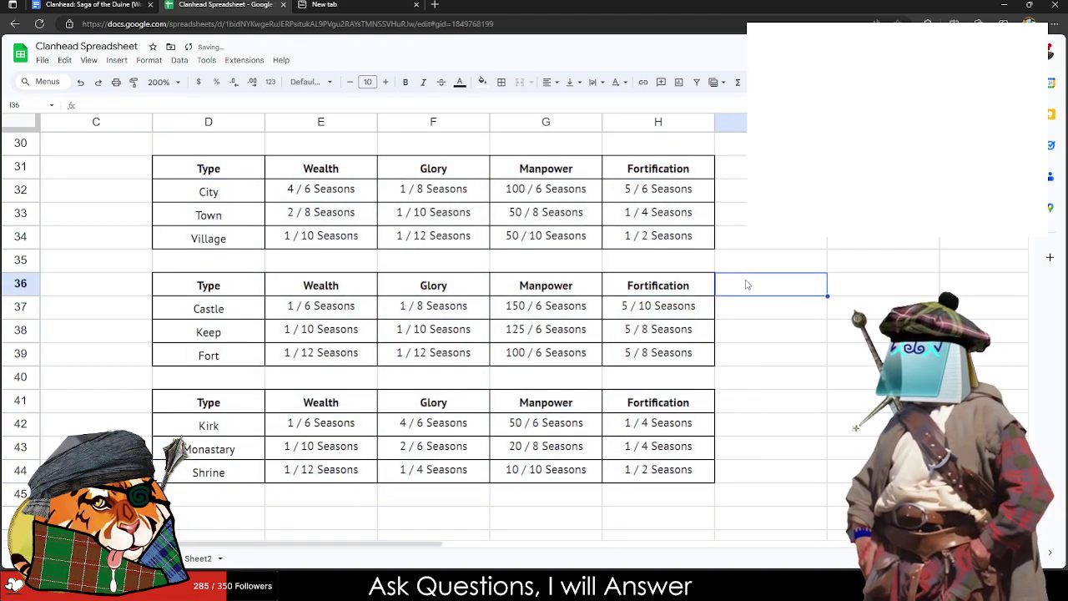
{"action": "left_click", "coordinate": [223, 519]}
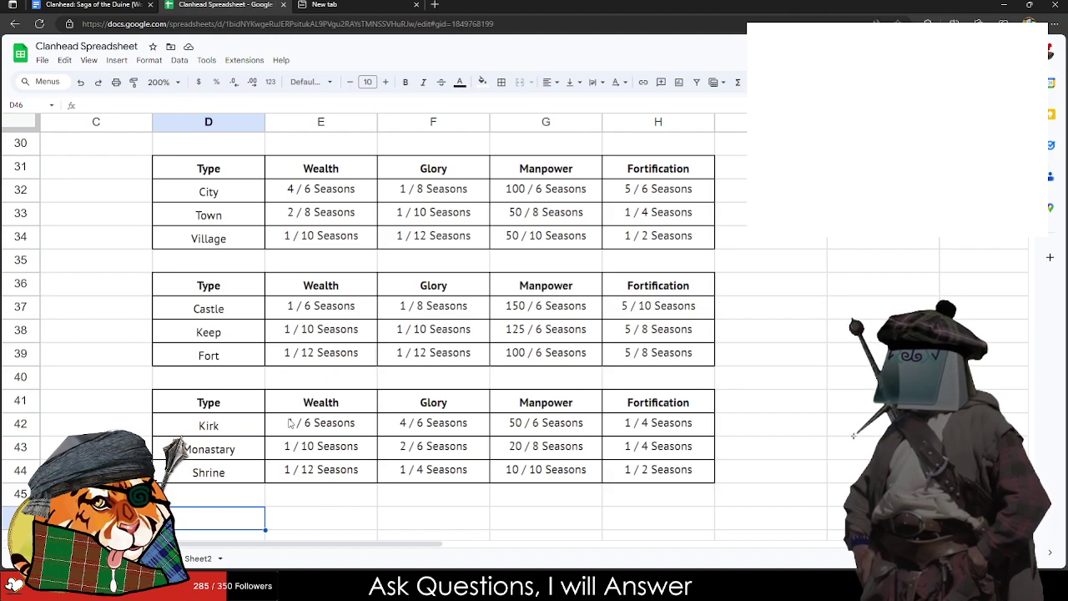
{"action": "left_click", "coordinate": [327, 407]}
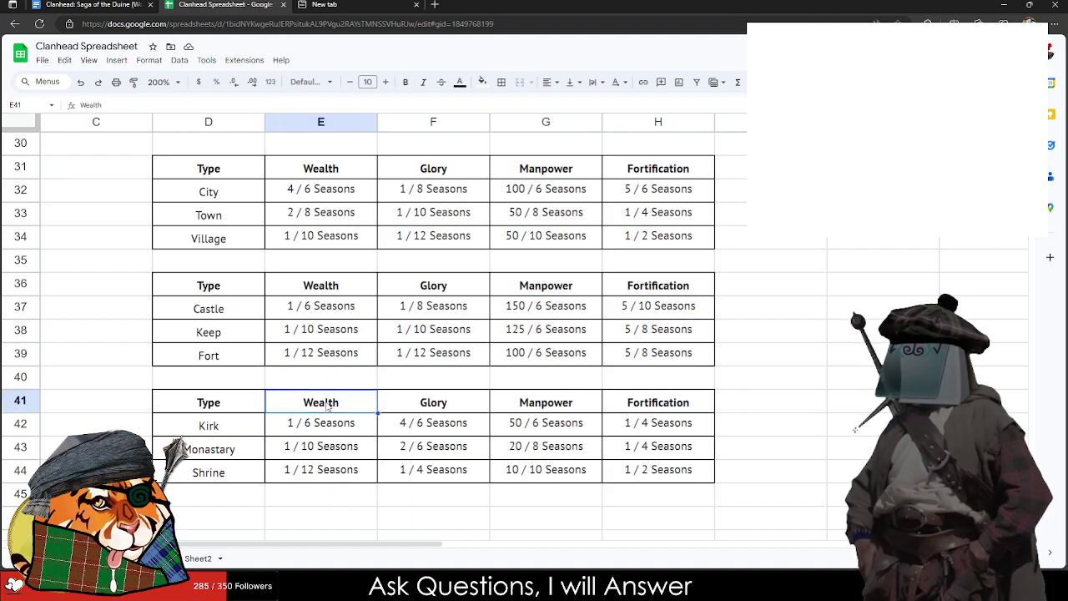
{"action": "left_click", "coordinate": [627, 412], "text": "ctrl"}
{"action": "left_click", "coordinate": [477, 410], "text": "ctrl"}
{"action": "left_click", "coordinate": [510, 409], "text": "ctrl"}
{"action": "left_click_drag", "start_coordinate": [320, 406], "coordinate": [659, 417]}
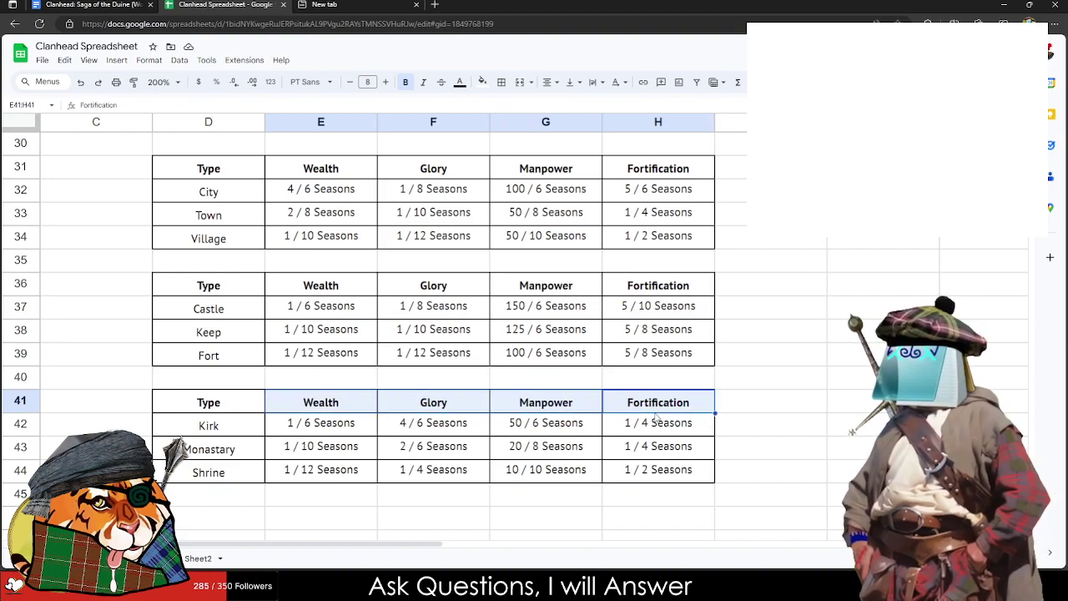
{"action": "left_click", "coordinate": [349, 406]}
{"action": "left_click_drag", "start_coordinate": [350, 406], "coordinate": [634, 410]}
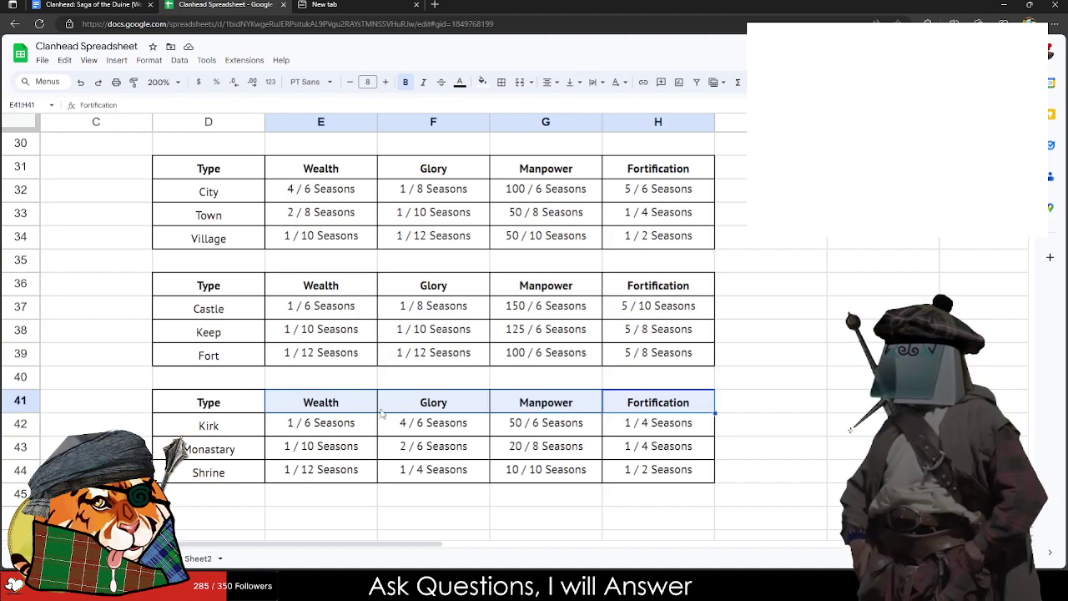
{"action": "key", "text": "ctrl+c"}
{"action": "left_click", "coordinate": [626, 412]}
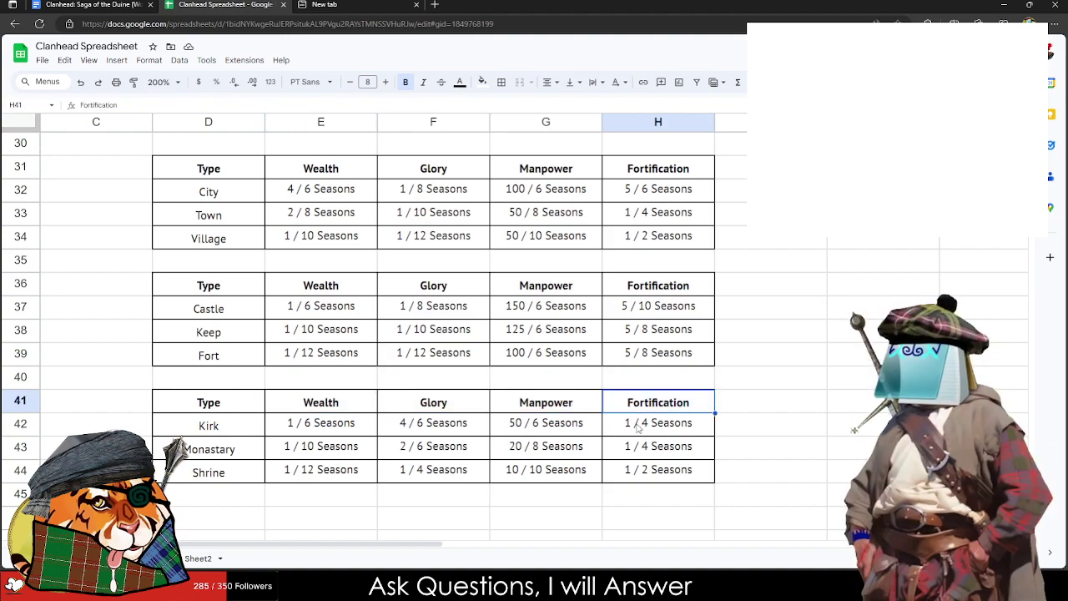
{"action": "left_click", "coordinate": [372, 409], "text": "ctrl"}
{"action": "left_click_drag", "start_coordinate": [372, 409], "coordinate": [668, 407]}
{"action": "left_click", "coordinate": [621, 402]}
{"action": "left_click", "coordinate": [208, 402]}
{"action": "left_click", "coordinate": [659, 411], "text": "shift"}
{"action": "left_click", "coordinate": [222, 406]}
{"action": "scroll", "coordinate": [531, 404], "scroll_direction": "up", "scroll_amount": 1}
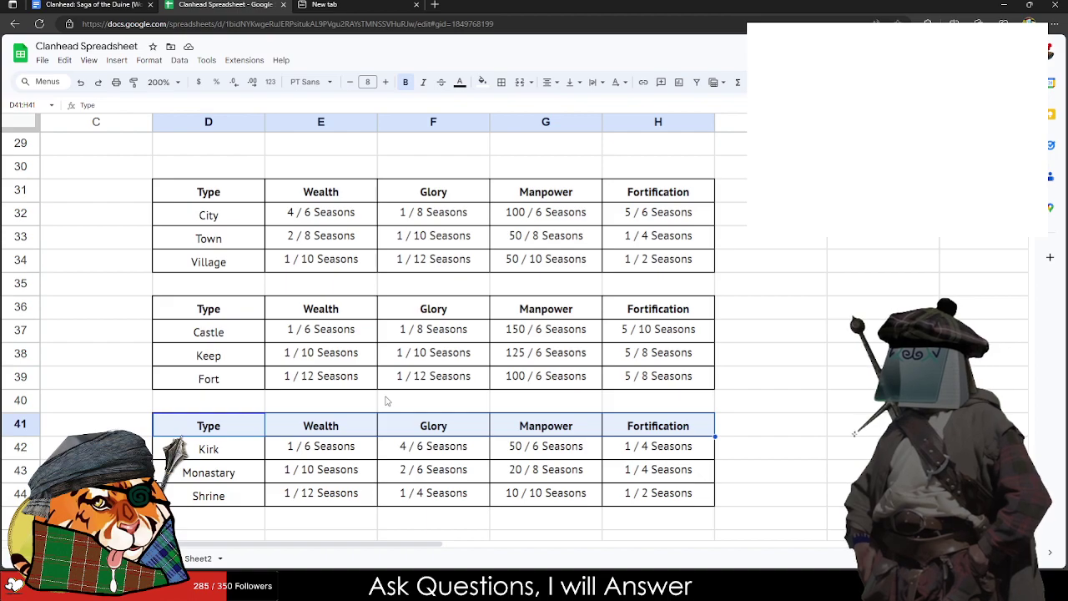
{"action": "scroll", "coordinate": [324, 402], "scroll_direction": "down", "scroll_amount": 3}
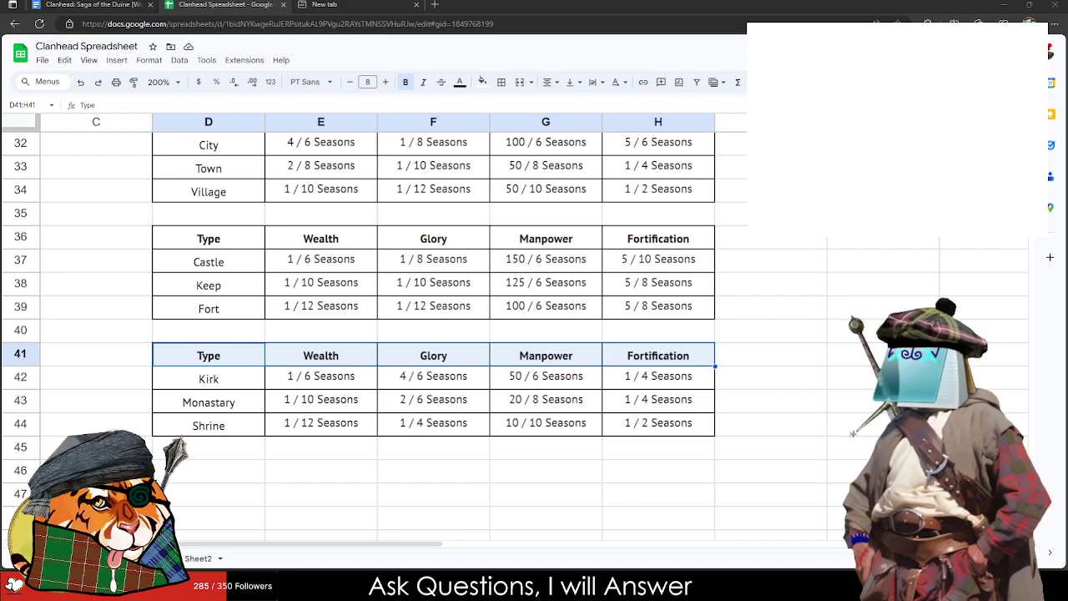
Step: Copy the City, Town and Village seasons table in D31:H34 and switch to the Clanhead: Saga of the Duine document
{"action": "left_click", "coordinate": [301, 404]}
{"action": "scroll", "coordinate": [224, 415], "scroll_direction": "up", "scroll_amount": 2}
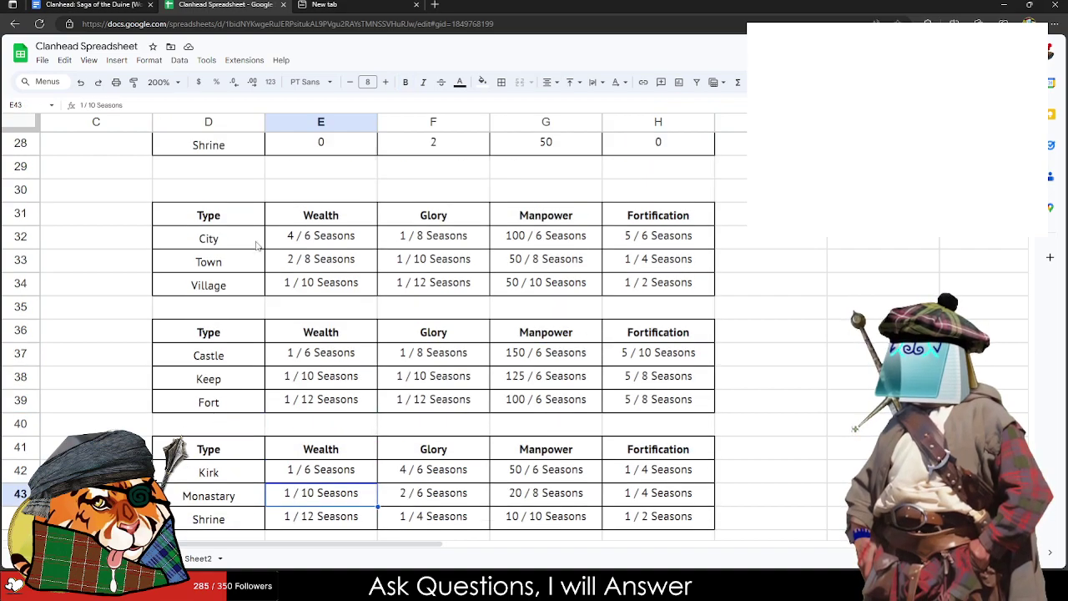
{"action": "left_click", "coordinate": [214, 219]}
{"action": "left_click_drag", "start_coordinate": [236, 239], "coordinate": [684, 284]}
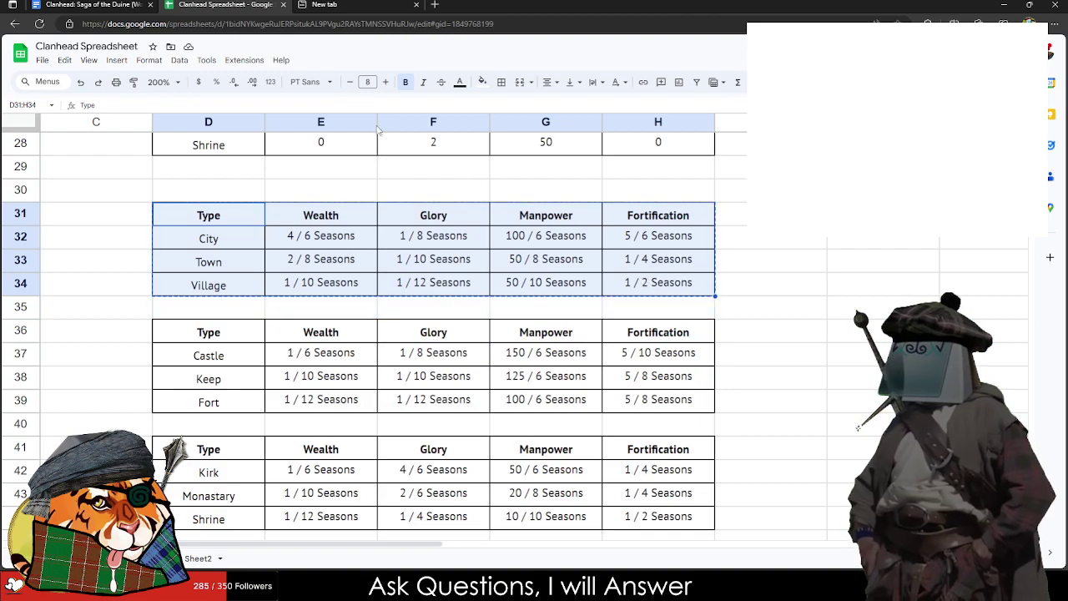
{"action": "left_click", "coordinate": [106, 4]}
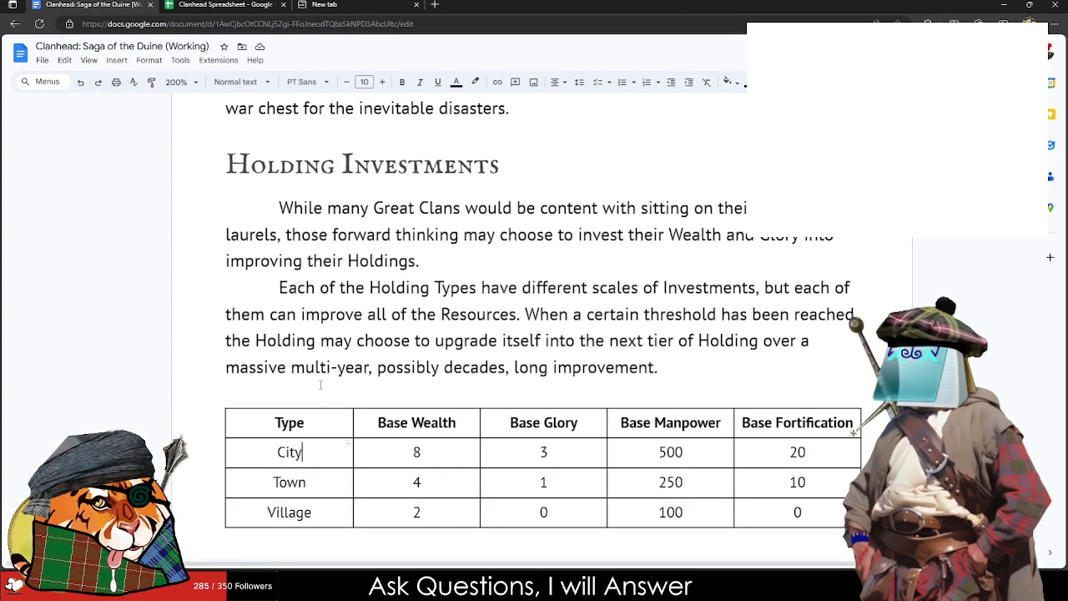
Step: Replace the Base values table under Holding Investments with the copied seasons table, pasted unlinked
{"action": "left_click_drag", "start_coordinate": [291, 422], "coordinate": [799, 501]}
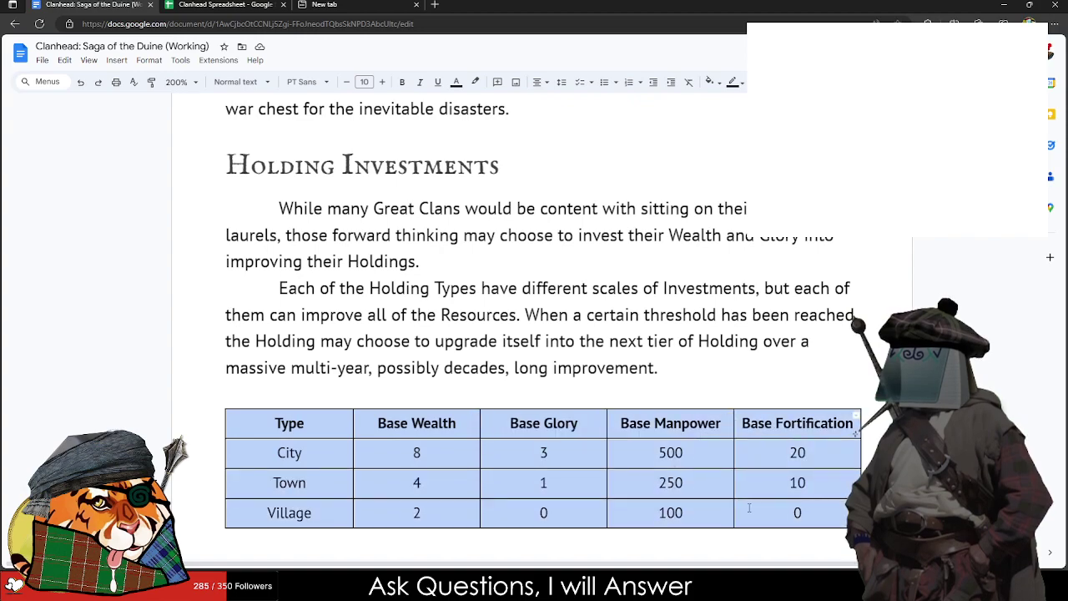
{"action": "key", "text": "BackSpace"}
{"action": "key", "text": "ctrl+v"}
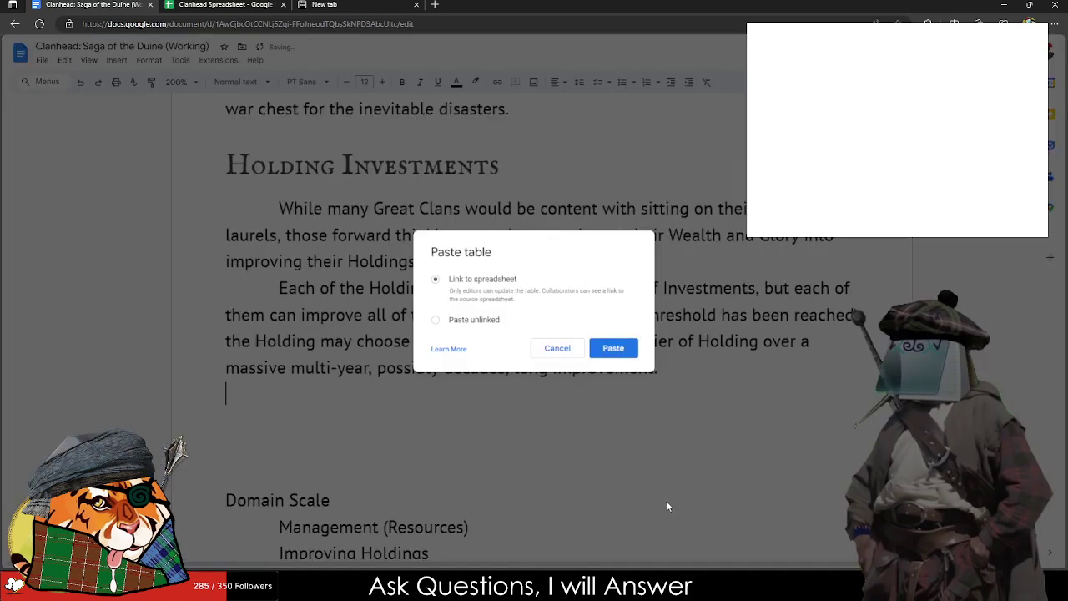
{"action": "left_click", "coordinate": [434, 319]}
{"action": "left_click", "coordinate": [609, 348]}
{"action": "scroll", "coordinate": [398, 357], "scroll_direction": "down", "scroll_amount": 2}
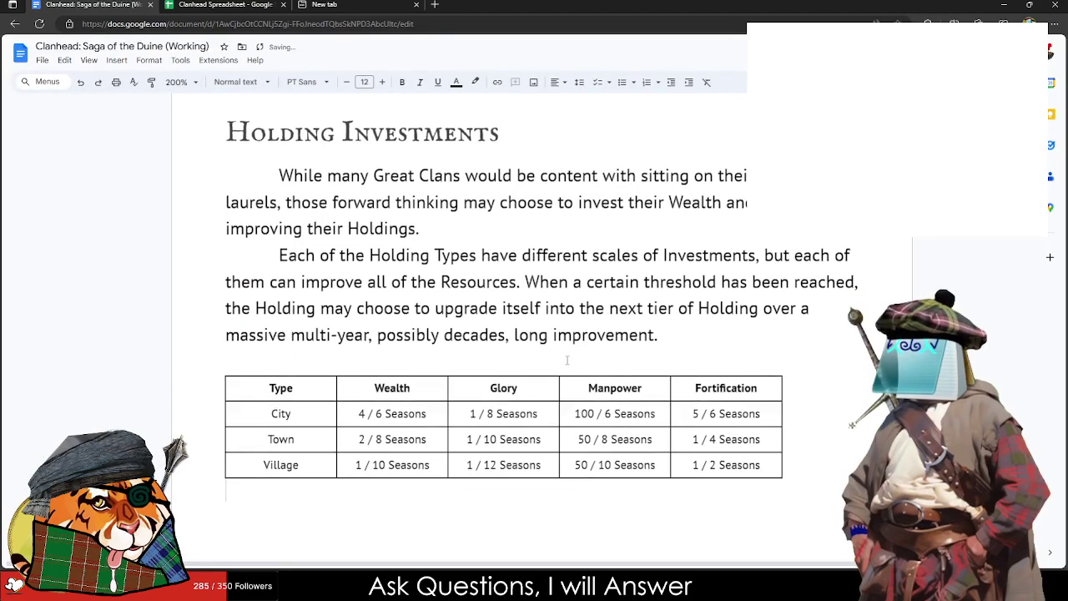
{"action": "scroll", "coordinate": [398, 357], "scroll_direction": "down", "scroll_amount": 3}
{"action": "scroll", "coordinate": [393, 343], "scroll_direction": "up", "scroll_amount": 3}
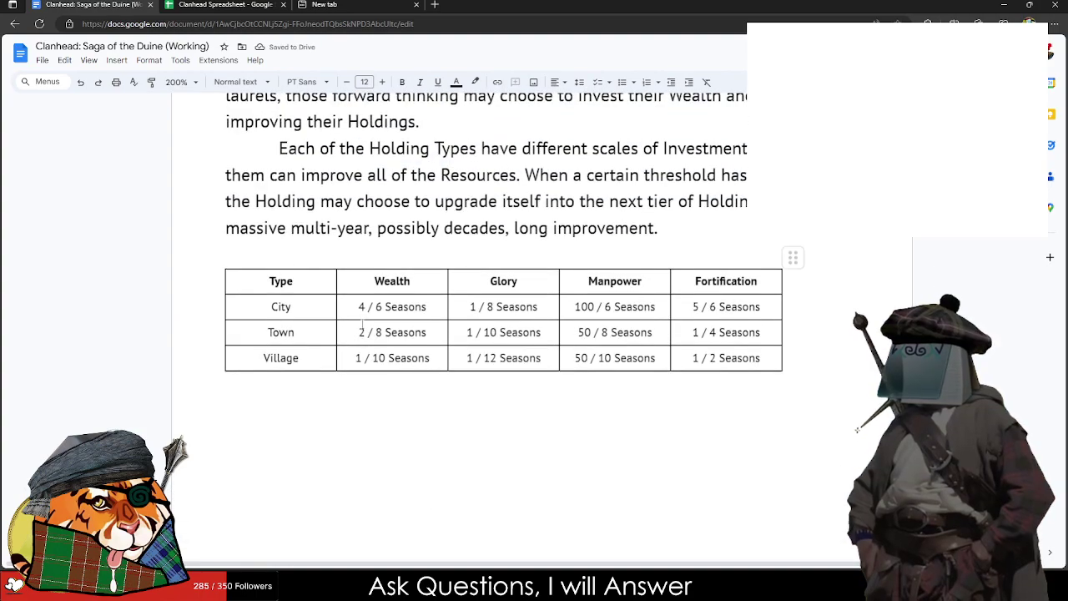
Step: Widen the pasted table to the full text width with even columns and add an empty row below Village
{"action": "left_click_drag", "start_coordinate": [307, 285], "coordinate": [856, 282]}
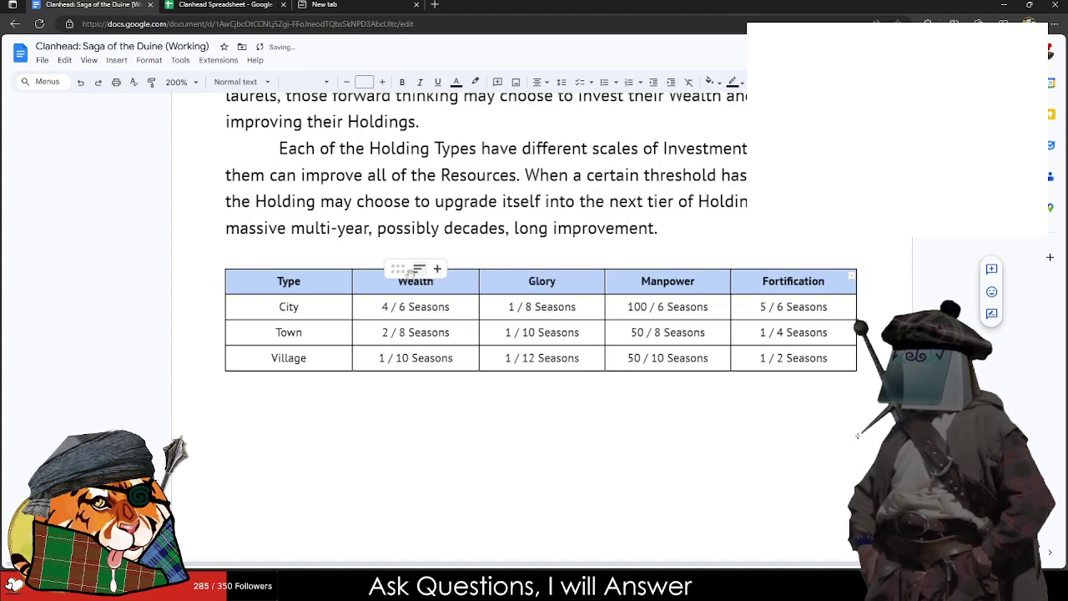
{"action": "left_click", "coordinate": [298, 282]}
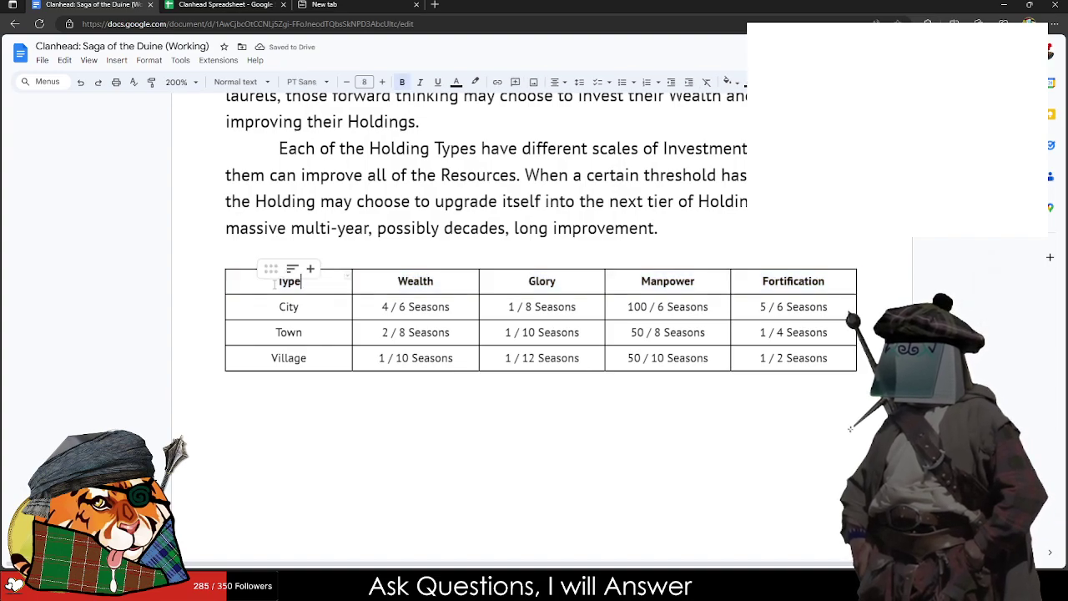
{"action": "left_click_drag", "start_coordinate": [288, 288], "coordinate": [431, 319]}
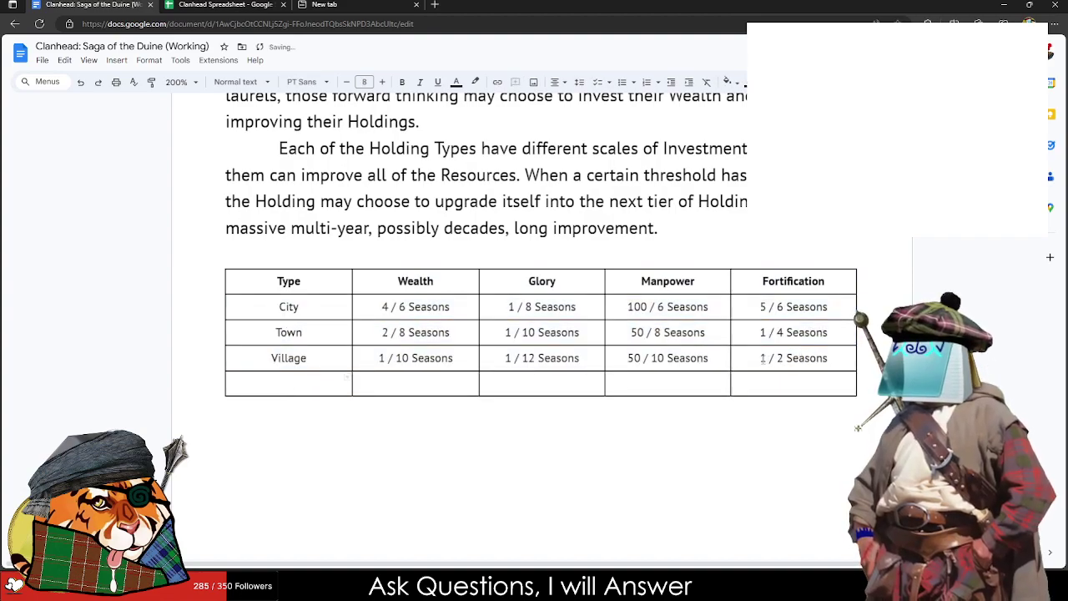
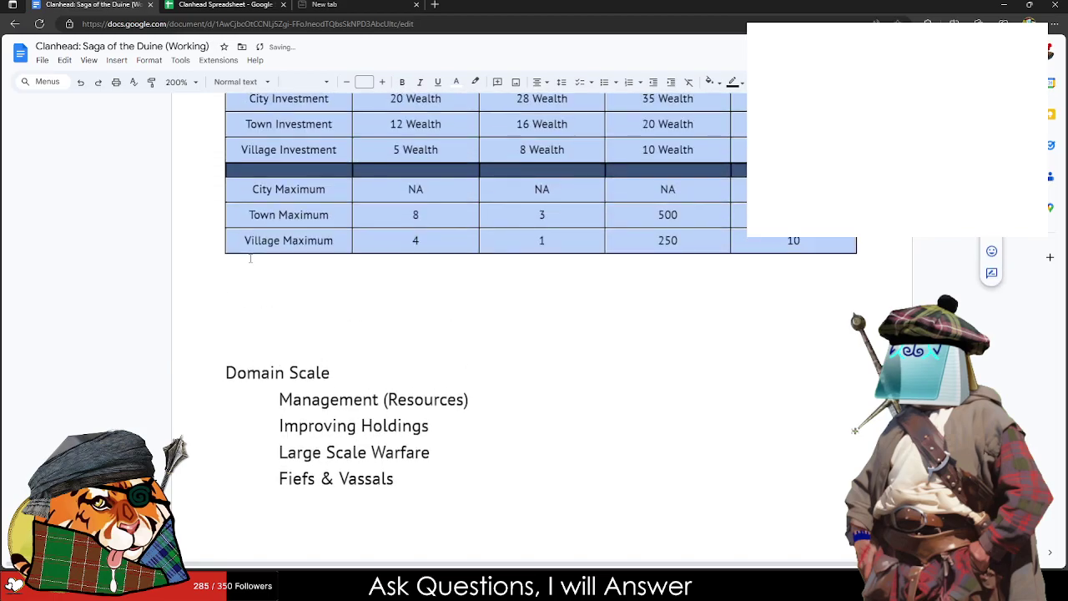
Step: Paste two copies of the complete City, Town and Village improvement table below the original
{"action": "left_click", "coordinate": [259, 283]}
{"action": "scroll", "coordinate": [259, 284], "scroll_direction": "up", "scroll_amount": 2}
{"action": "scroll", "coordinate": [258, 283], "scroll_direction": "down", "scroll_amount": 3}
{"action": "key", "text": "ctrl+v"}
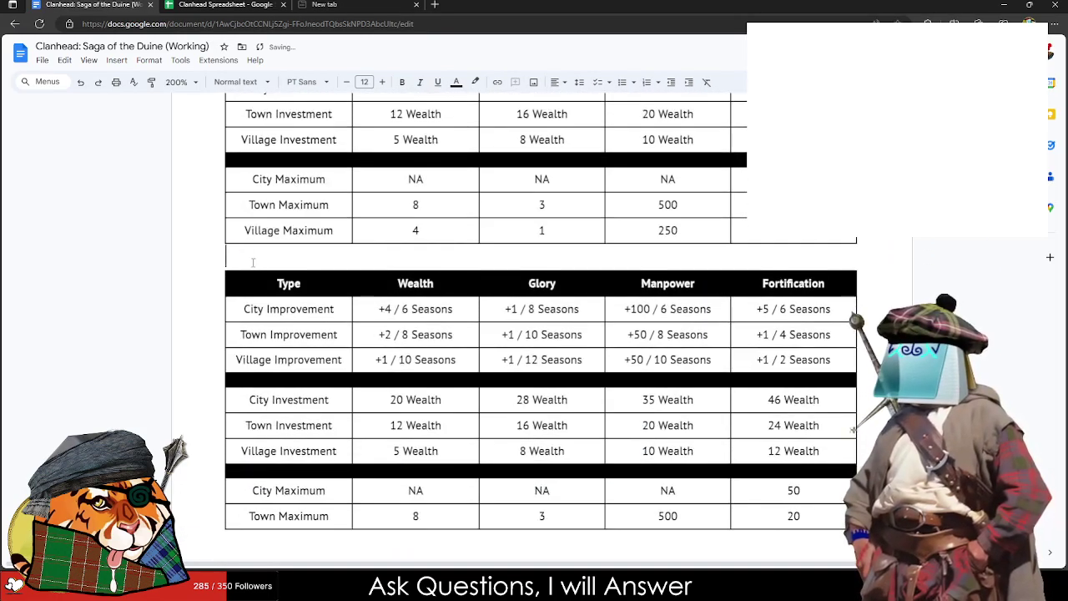
Step: Set the font size of the blank lines separating the stacked tables to 5
{"action": "left_click", "coordinate": [365, 82]}
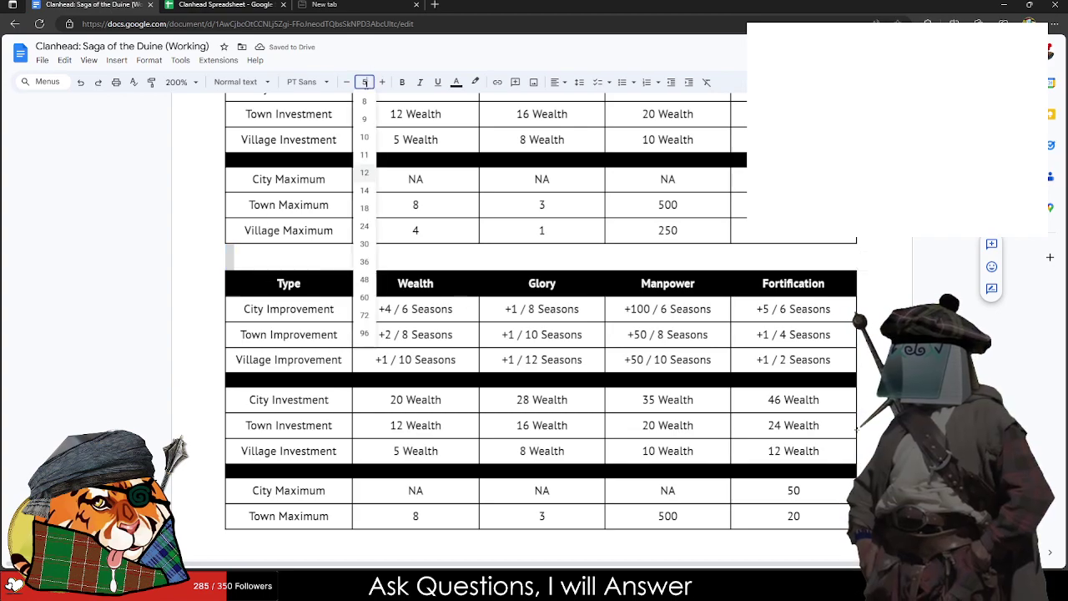
{"action": "left_click", "coordinate": [364, 172]}
{"action": "scroll", "coordinate": [534, 334], "scroll_direction": "down", "scroll_amount": 1}
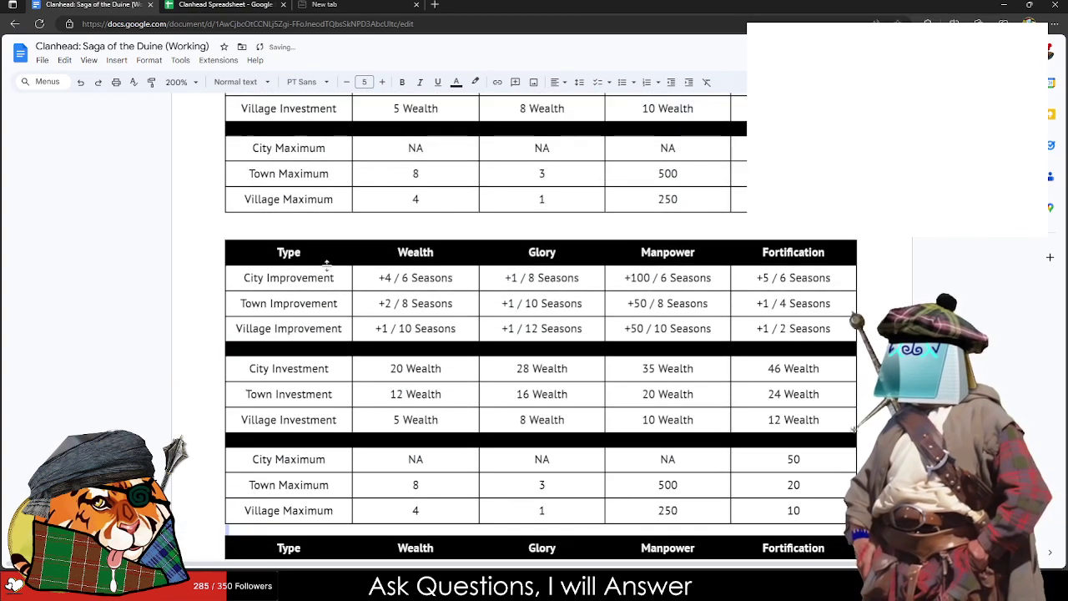
{"action": "left_click", "coordinate": [365, 82]}
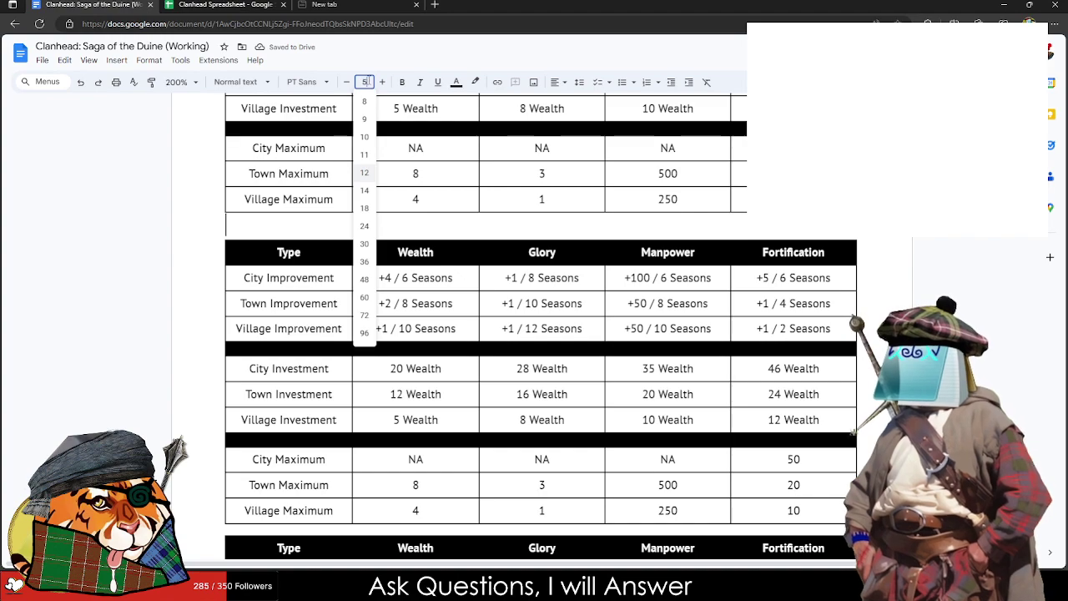
{"action": "type", "text": "5"}
{"action": "key", "text": "Return"}
Step: Copy the Castle, Keep and Fort rows of the seasons table from the Clanhead spreadsheet and return to the document
{"action": "left_click", "coordinate": [243, 5]}
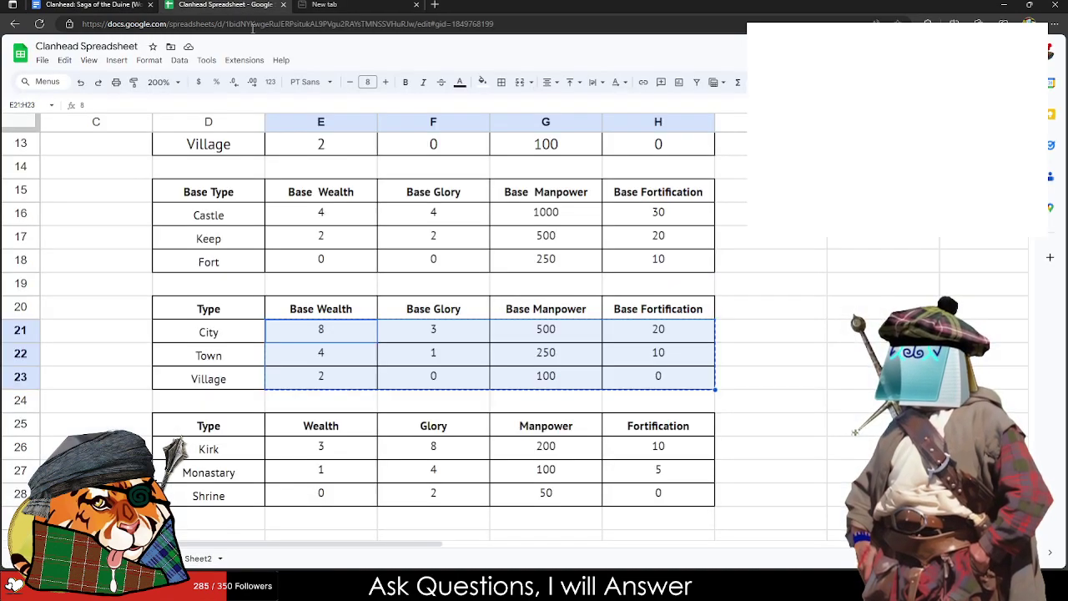
{"action": "scroll", "coordinate": [247, 385], "scroll_direction": "up", "scroll_amount": 1}
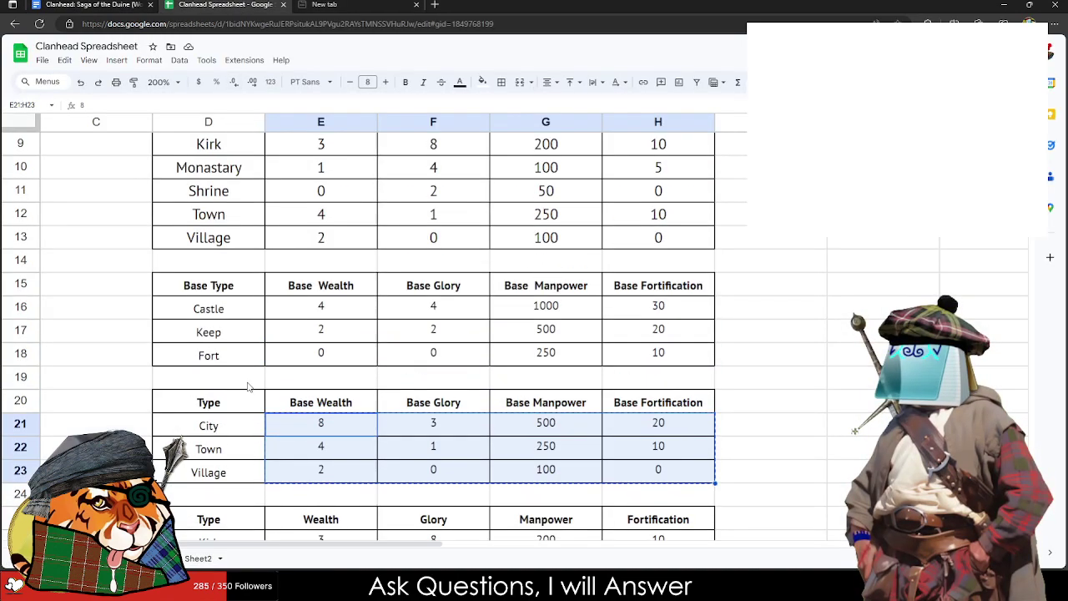
{"action": "scroll", "coordinate": [245, 386], "scroll_direction": "down", "scroll_amount": 5}
{"action": "scroll", "coordinate": [242, 385], "scroll_direction": "down", "scroll_amount": 1}
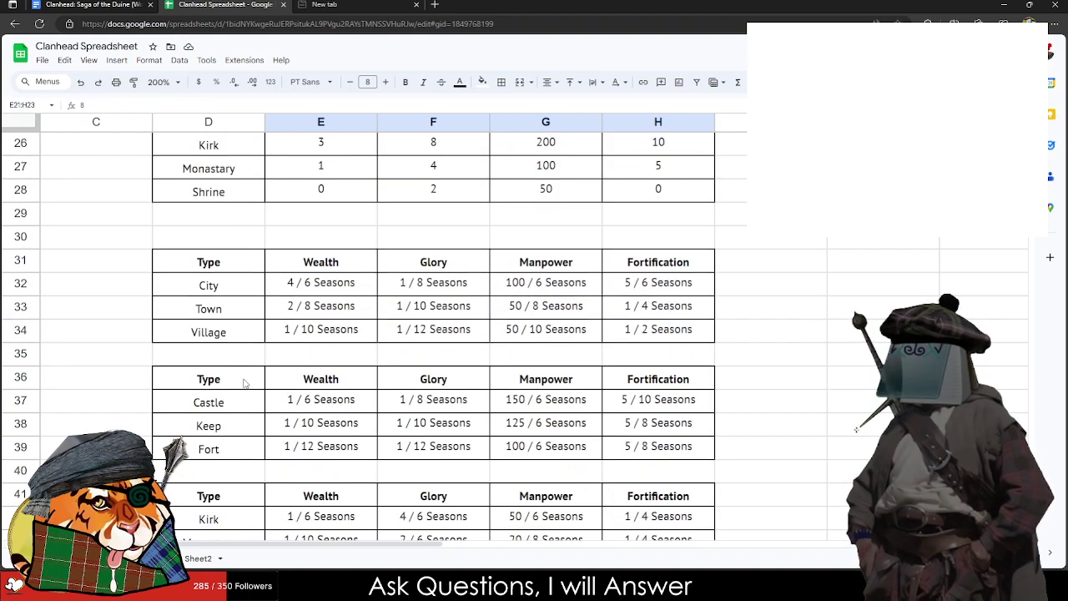
{"action": "left_click_drag", "start_coordinate": [293, 406], "coordinate": [433, 422]}
{"action": "left_click", "coordinate": [630, 451]}
{"action": "left_click", "coordinate": [321, 401]}
{"action": "left_click_drag", "start_coordinate": [209, 402], "coordinate": [659, 448]}
{"action": "key", "text": "ctrl+c"}
{"action": "left_click", "coordinate": [97, 6]}
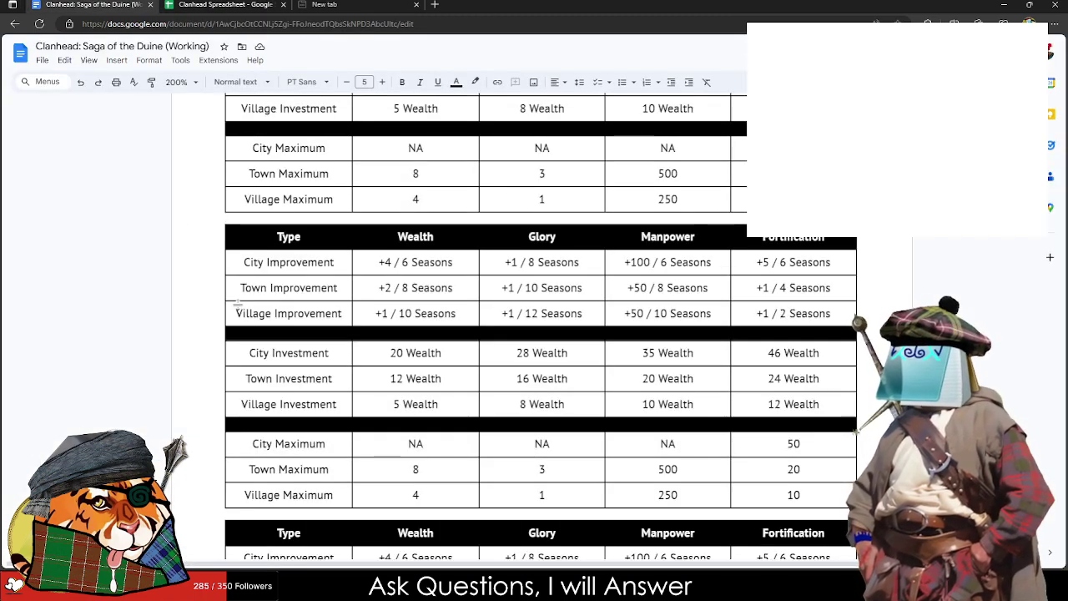
{"action": "scroll", "coordinate": [249, 350], "scroll_direction": "up", "scroll_amount": 1}
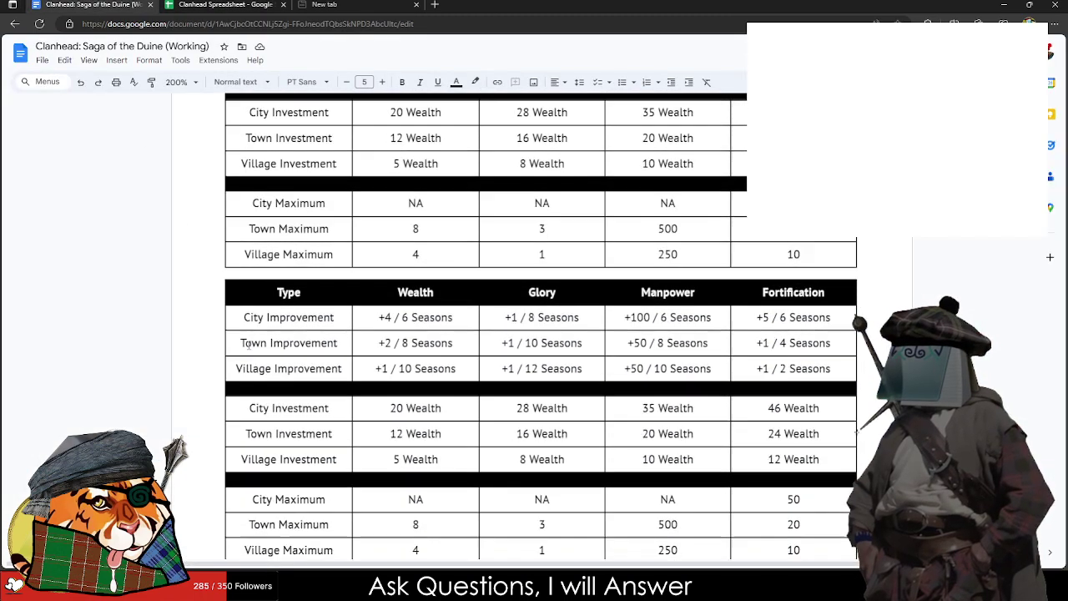
{"action": "scroll", "coordinate": [249, 350], "scroll_direction": "down", "scroll_amount": 1}
{"action": "left_click", "coordinate": [258, 373]}
{"action": "key", "text": "ctrl+v"}
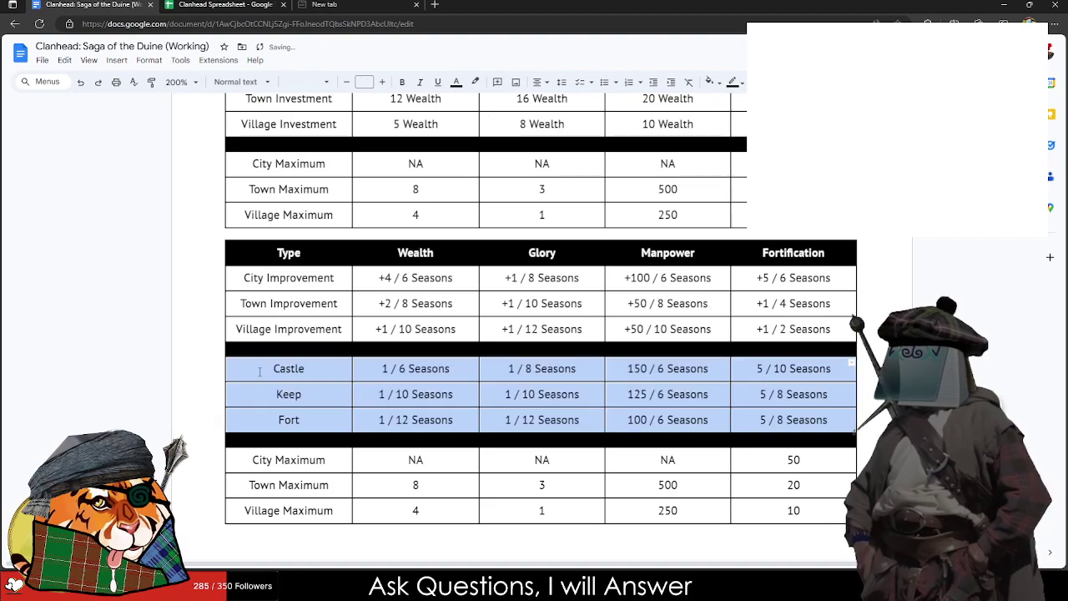
{"action": "key", "text": "ctrl+z"}
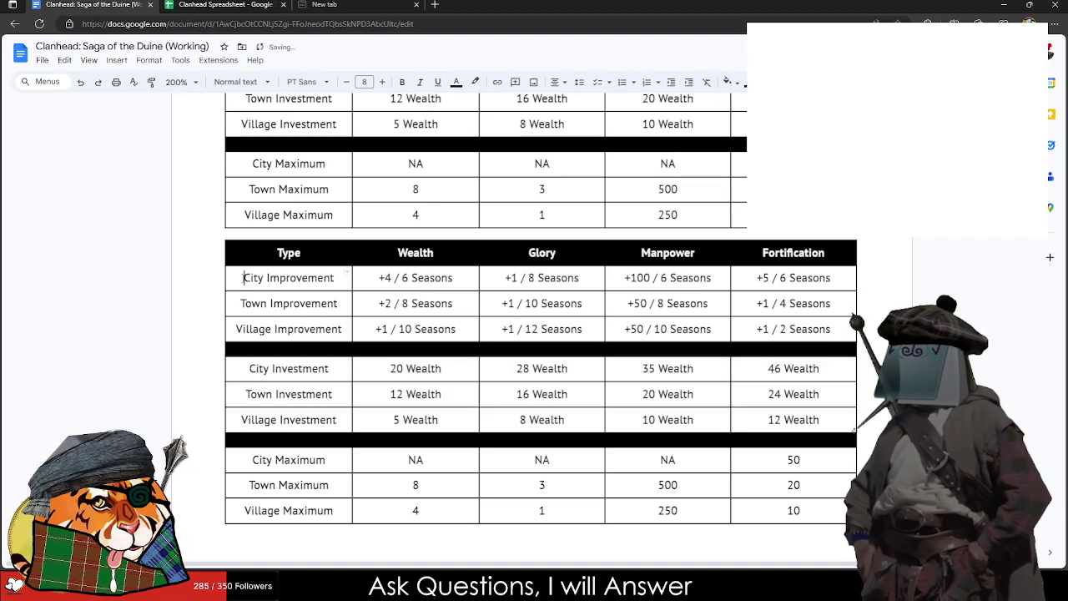
Step: Paste the Castle, Keep and Fort rows over the last table's improvement rows and append "Improvment" to each of the three labels
{"action": "key", "text": "ctrl+v"}
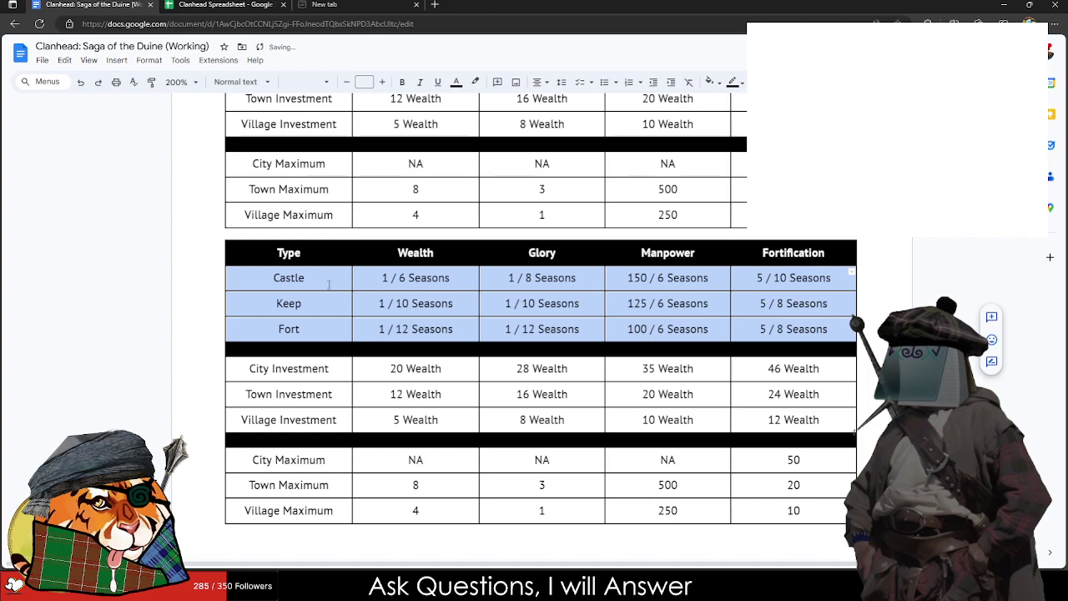
{"action": "left_click", "coordinate": [328, 284]}
{"action": "type", "text": "In"}
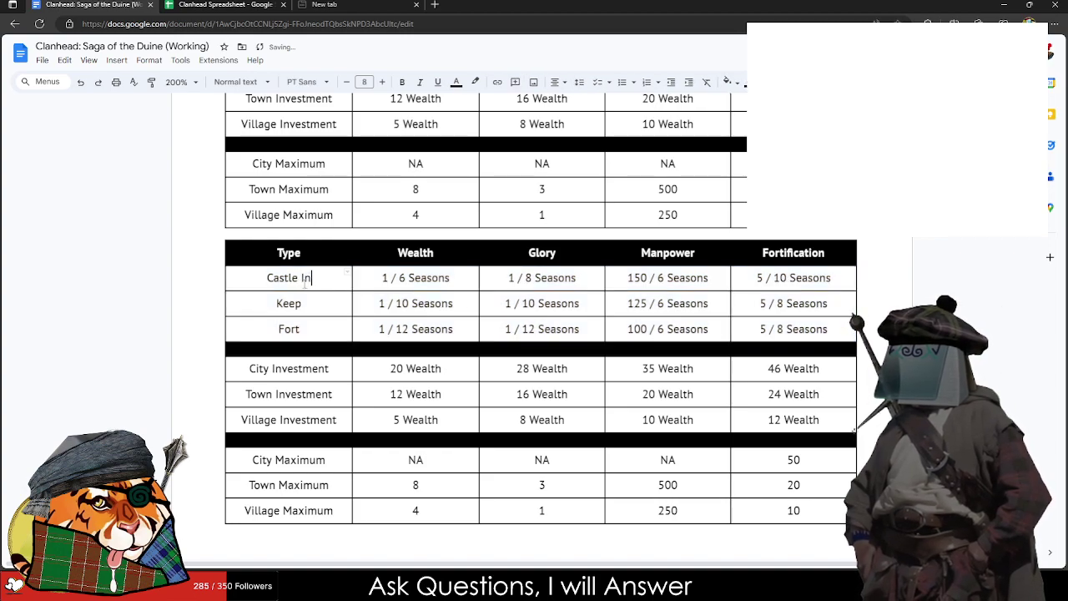
{"action": "key", "text": "BackSpace"}
{"action": "type", "text": "mprovment"}
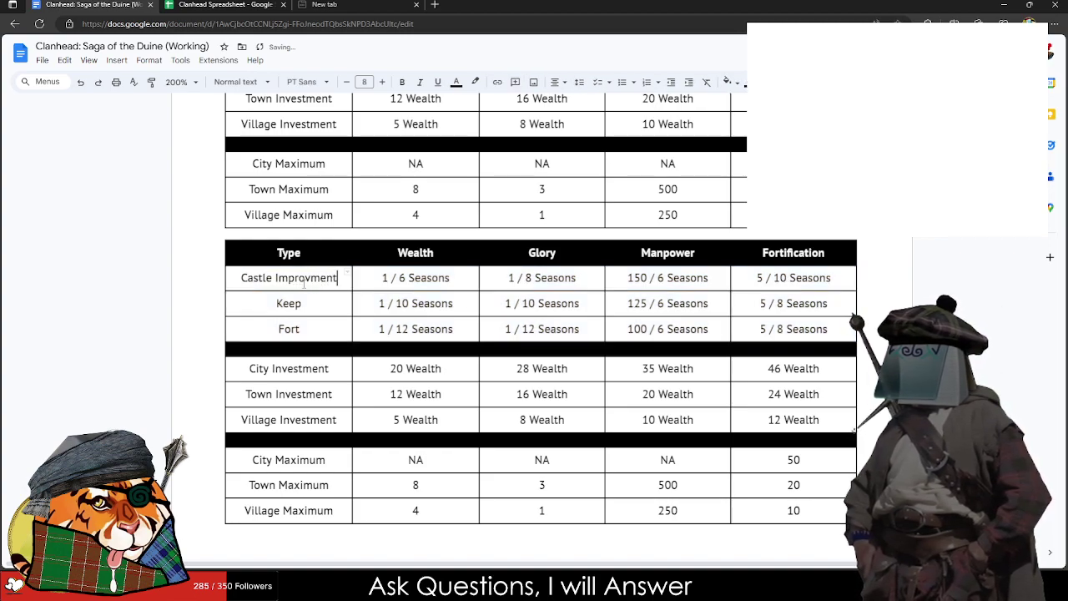
{"action": "double_click", "coordinate": [297, 278]}
{"action": "key", "text": "ctrl+c"}
{"action": "left_click", "coordinate": [309, 302]}
{"action": "key", "text": "ctrl+v"}
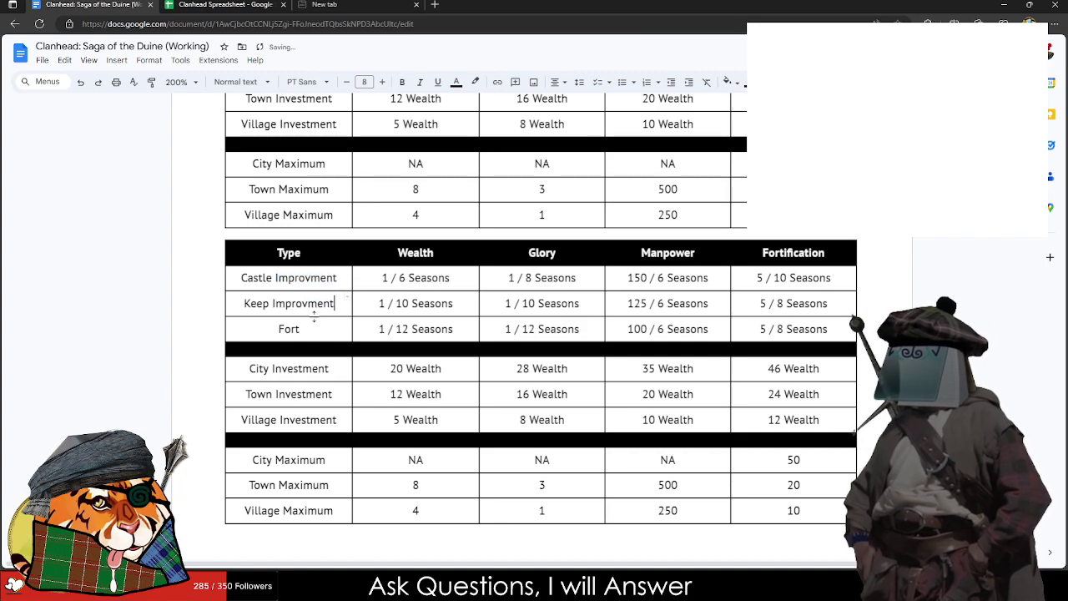
{"action": "left_click", "coordinate": [314, 332]}
{"action": "key", "text": "ctrl+v"}
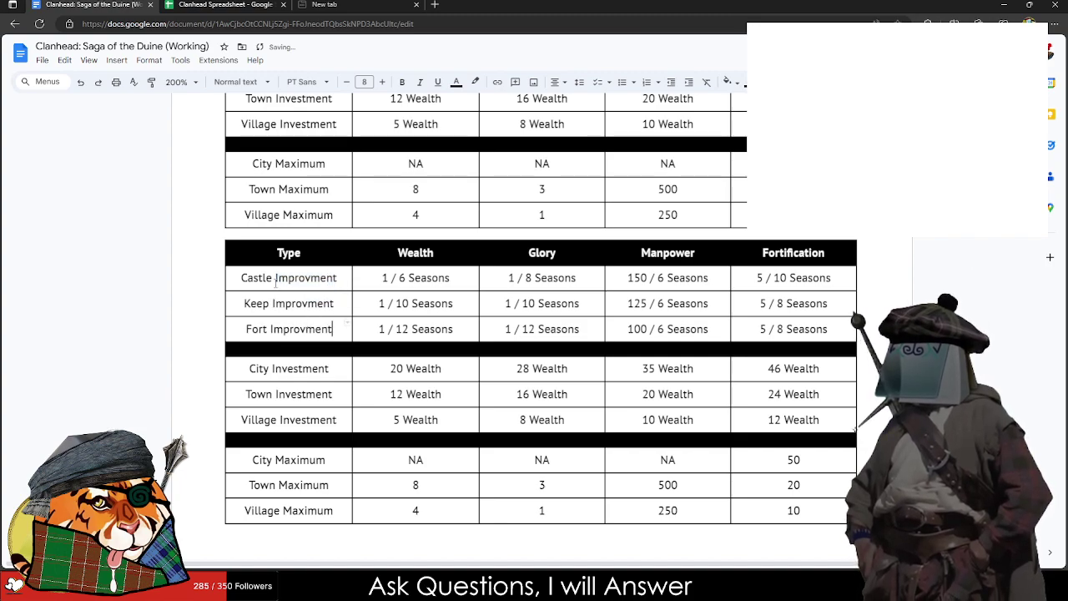
Step: Correct the spelling to "Improvement" in the Castle, Keep and Fort labels using the suggested corrections
{"action": "left_click", "coordinate": [292, 281]}
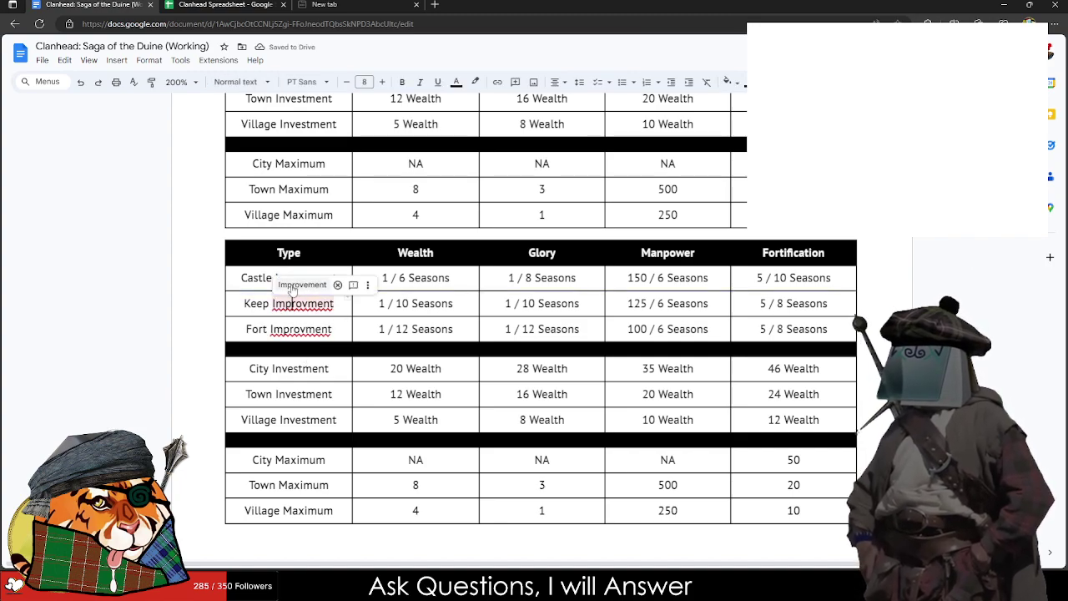
{"action": "left_click", "coordinate": [292, 285]}
{"action": "left_click", "coordinate": [298, 279]}
{"action": "left_click", "coordinate": [300, 259]}
{"action": "left_click", "coordinate": [304, 328]}
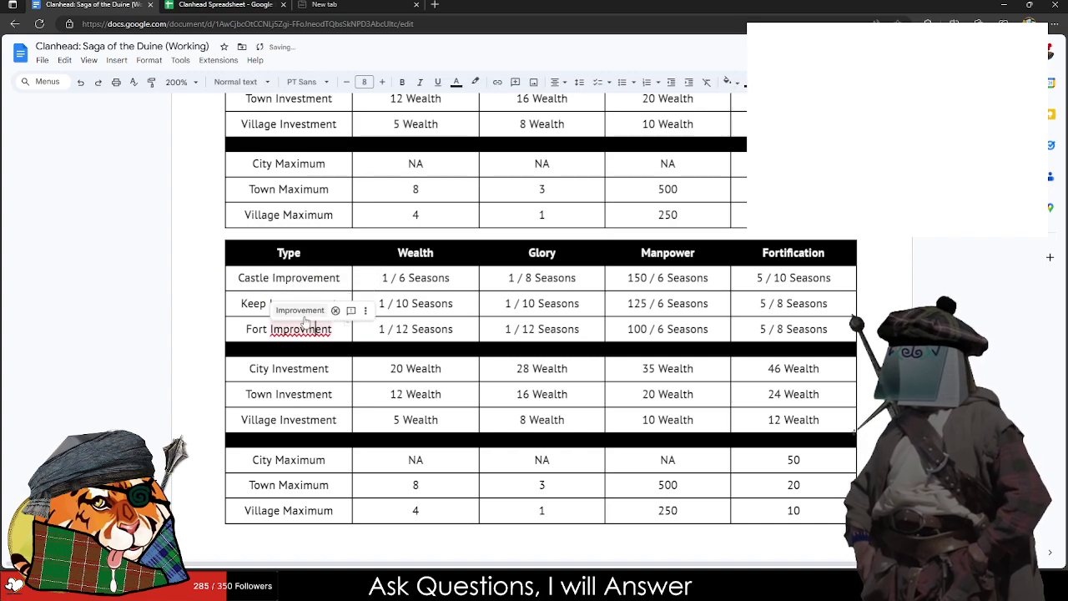
{"action": "left_click", "coordinate": [300, 310]}
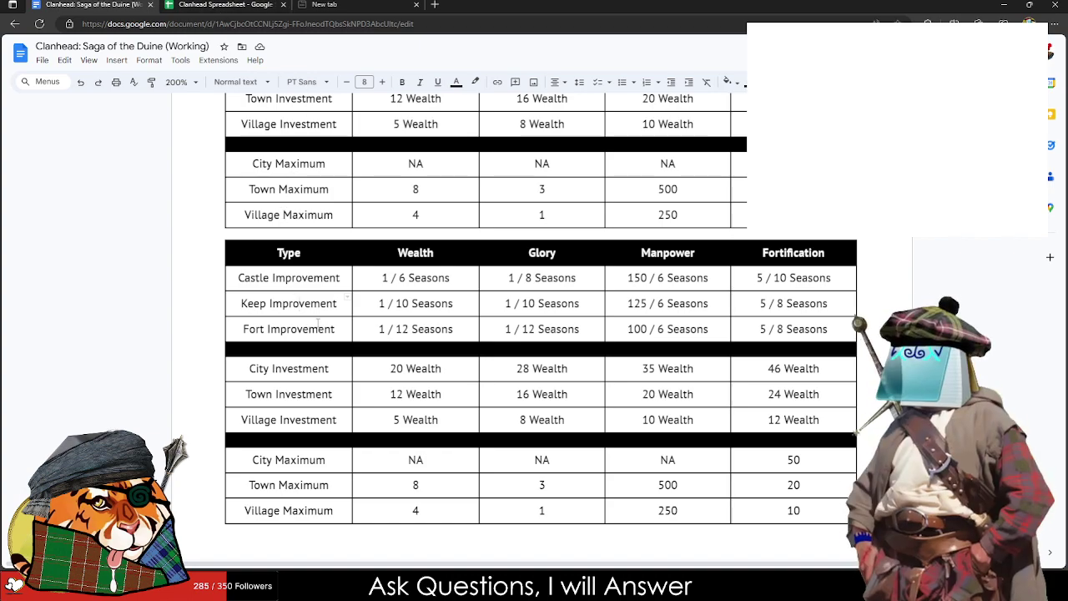
Step: Replace the investment and maximum row labels of the last table with the names Castle, Keep and Fort, using the spreadsheet's name cells
{"action": "left_click", "coordinate": [302, 4]}
{"action": "left_click", "coordinate": [254, 4]}
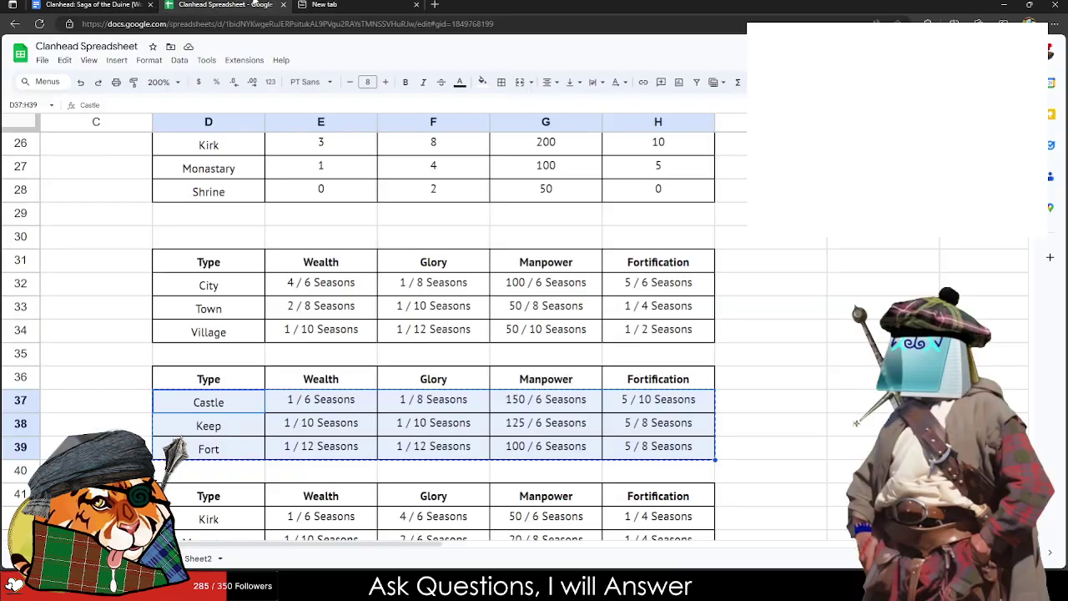
{"action": "left_click_drag", "start_coordinate": [224, 391], "coordinate": [228, 443]}
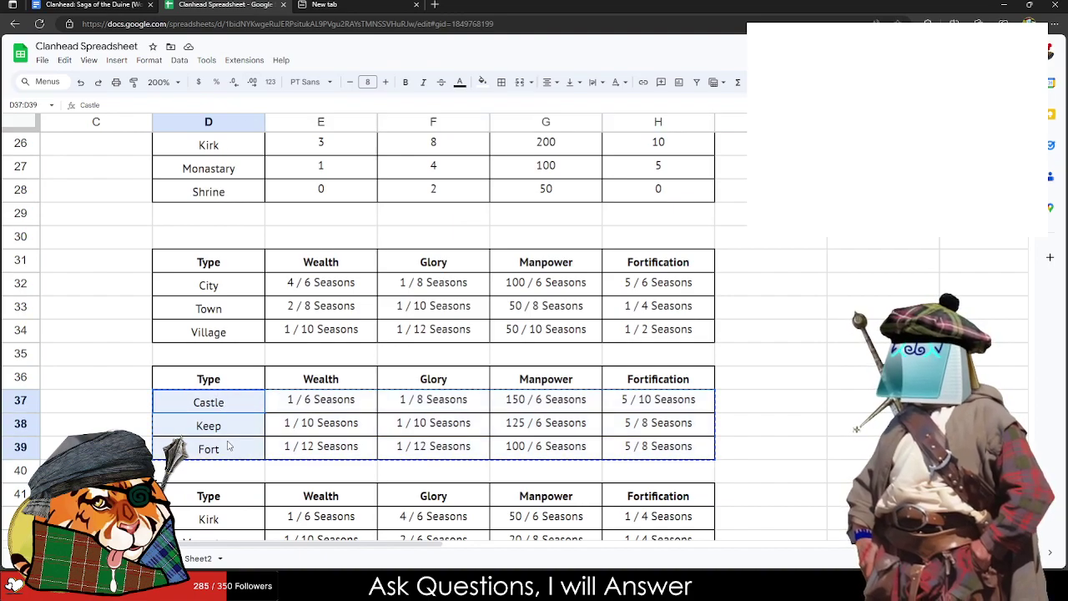
{"action": "left_click", "coordinate": [88, 5]}
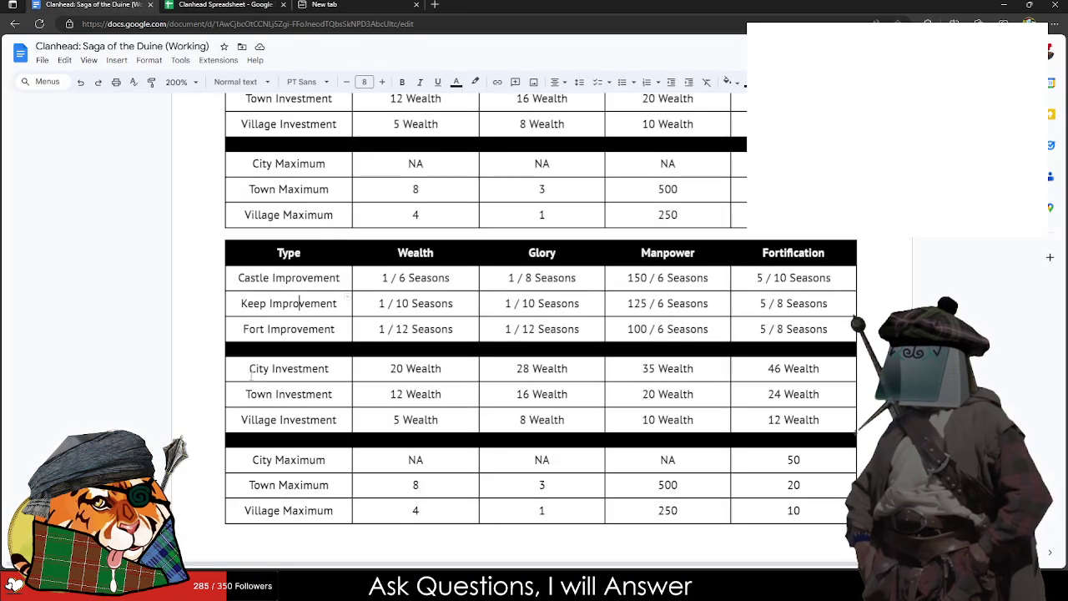
{"action": "left_click_drag", "start_coordinate": [249, 367], "coordinate": [250, 420]}
{"action": "key", "text": "ctrl+v"}
{"action": "left_click", "coordinate": [253, 460]}
{"action": "left_click_drag", "start_coordinate": [253, 460], "coordinate": [254, 509]}
{"action": "key", "text": "ctrl+v"}
Step: Append "Maximum" to the Castle, Keep and Fort labels in the last table's maximum section
{"action": "left_click", "coordinate": [307, 462]}
{"action": "type", "text": "Maximu"}
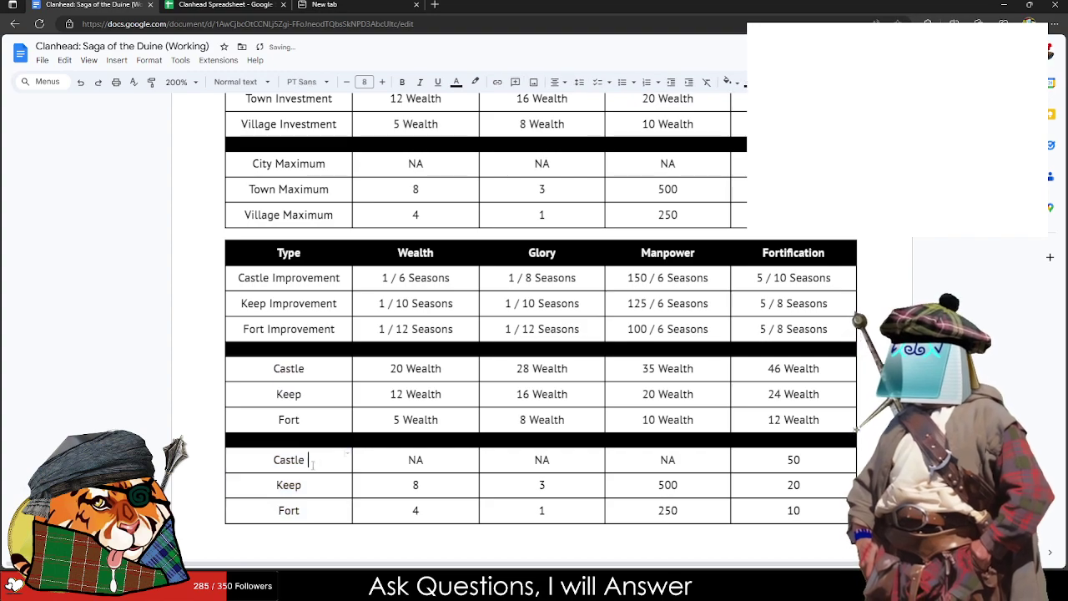
{"action": "type", "text": "m"}
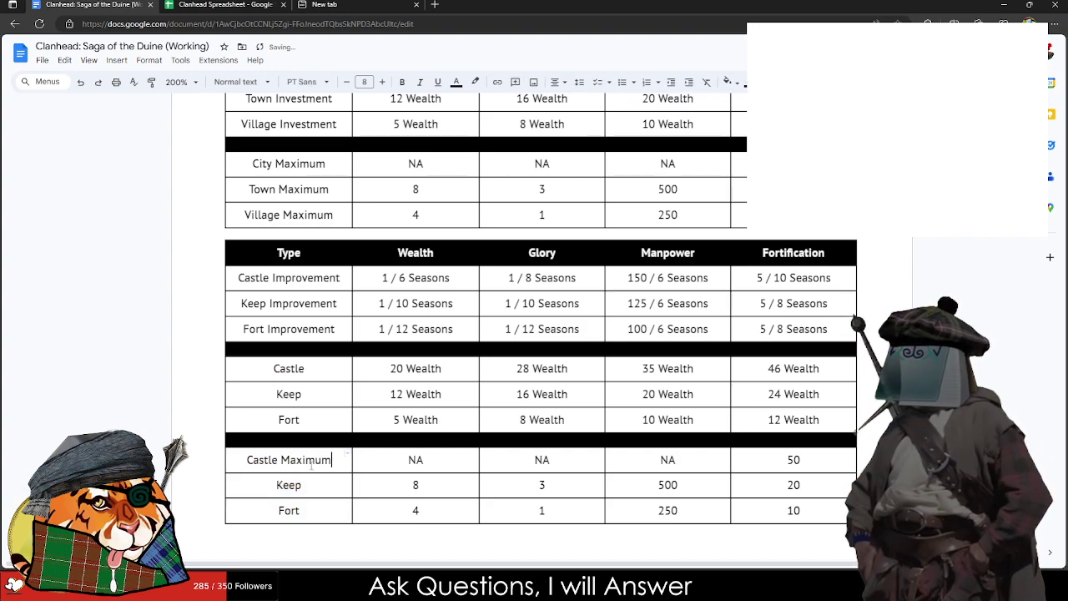
{"action": "double_click", "coordinate": [309, 461]}
{"action": "key", "text": "ctrl+c"}
{"action": "left_click", "coordinate": [310, 482]}
{"action": "key", "text": "ctrl+v"}
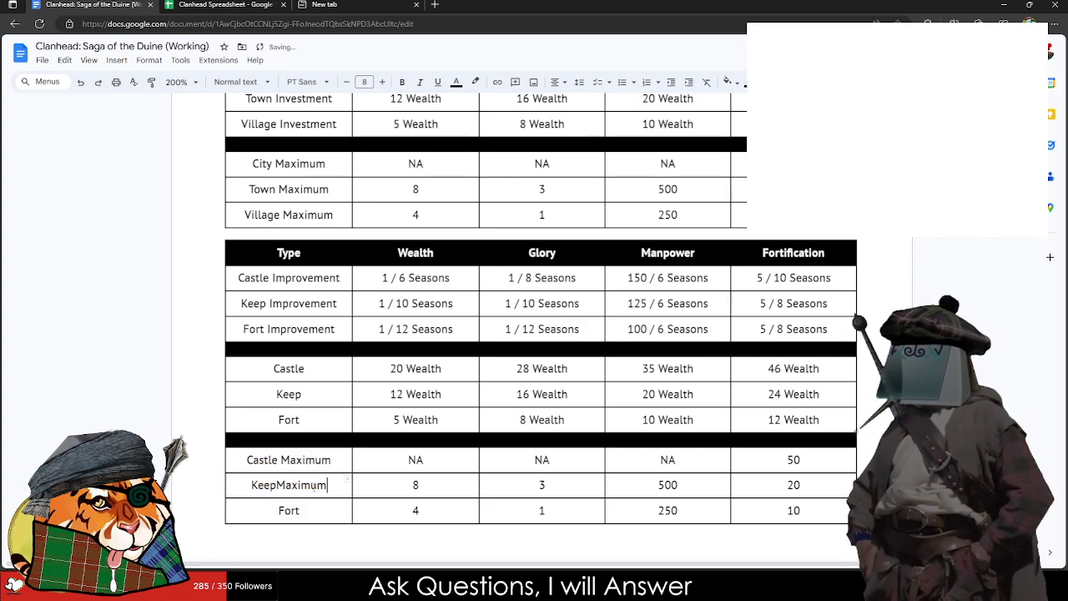
{"action": "left_click", "coordinate": [316, 509]}
{"action": "key", "text": "ctrl+v"}
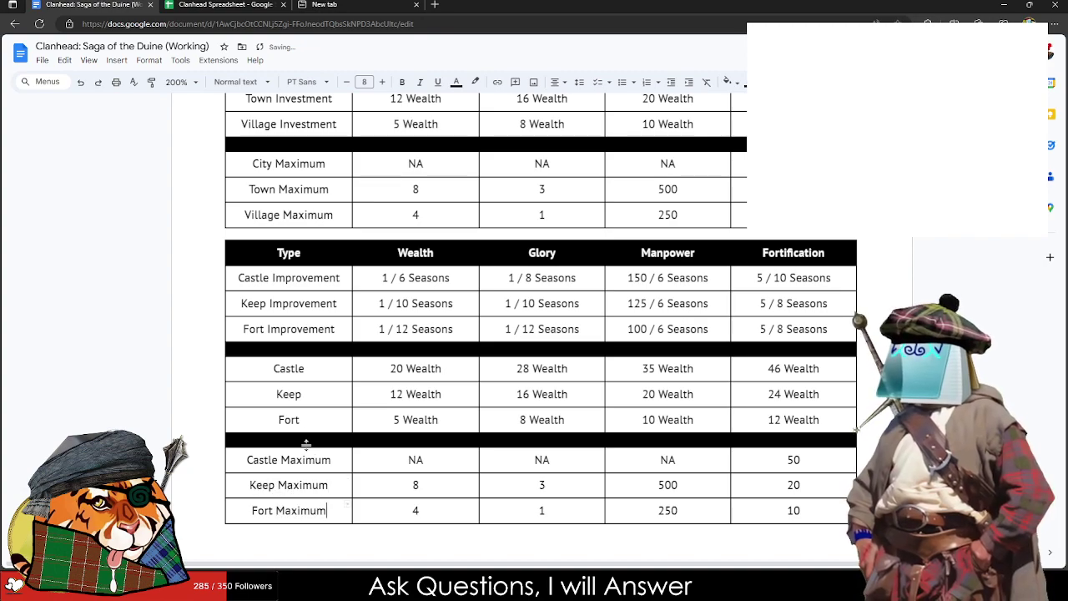
Step: Append "Investment" to the Castle, Keep and Fort labels in the last table's middle section
{"action": "left_click", "coordinate": [322, 367]}
{"action": "type", "text": "I"}
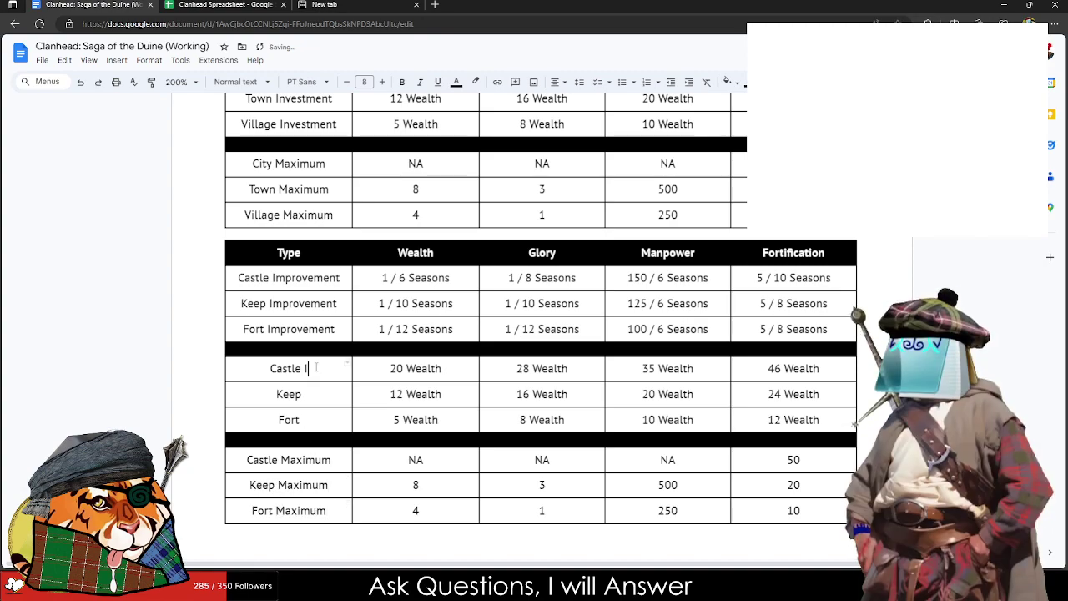
{"action": "type", "text": "nvement"}
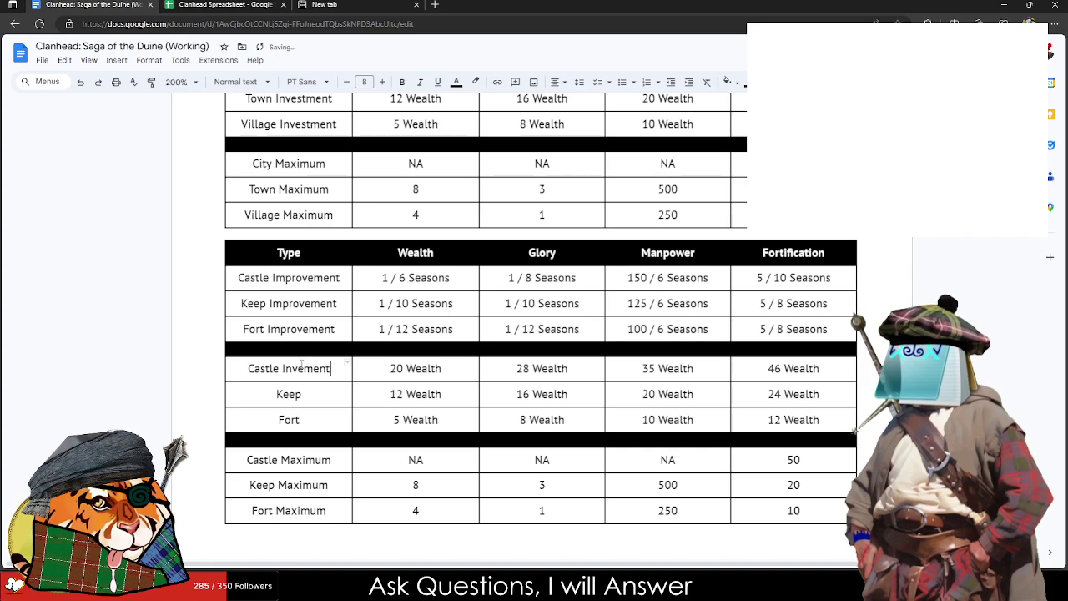
{"action": "left_click", "coordinate": [308, 398]}
{"action": "double_click", "coordinate": [305, 368]}
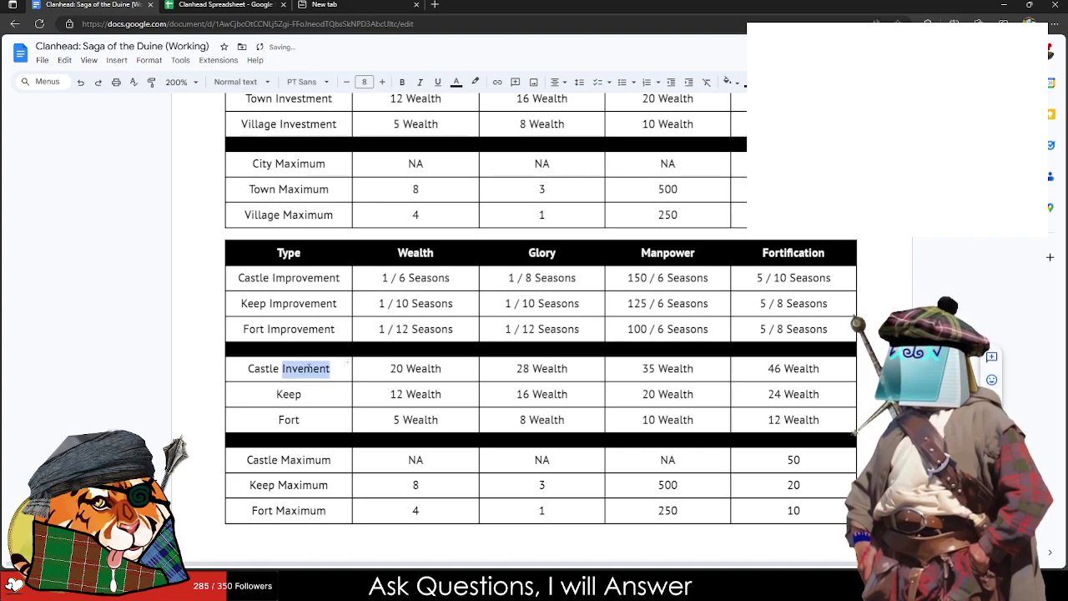
{"action": "type", "text": "Investment"}
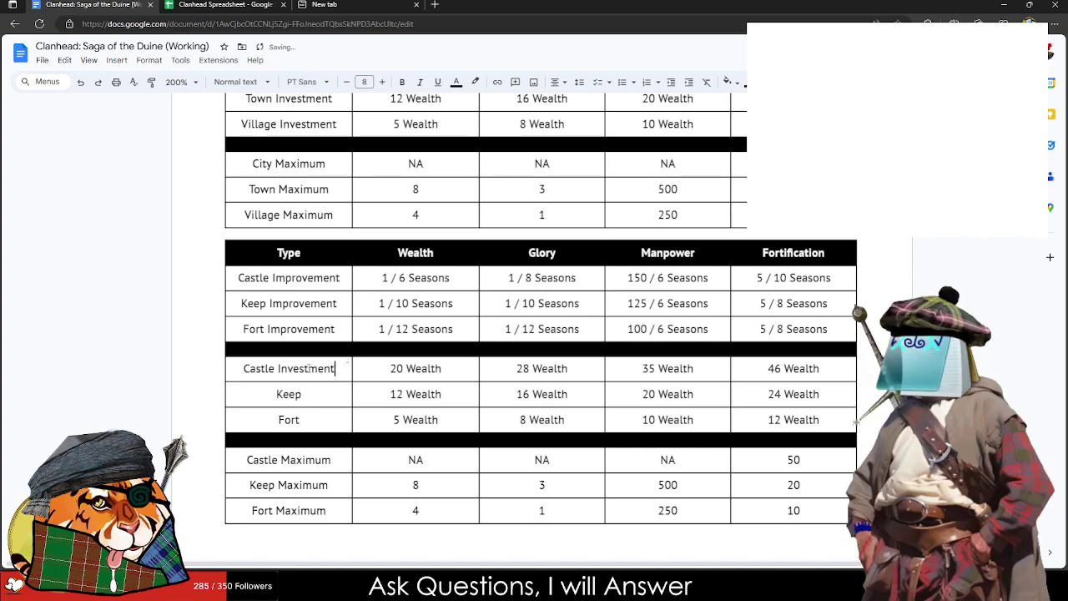
{"action": "double_click", "coordinate": [307, 368]}
{"action": "key", "text": "ctrl+c"}
{"action": "left_click", "coordinate": [305, 396]}
{"action": "key", "text": "ctrl+v"}
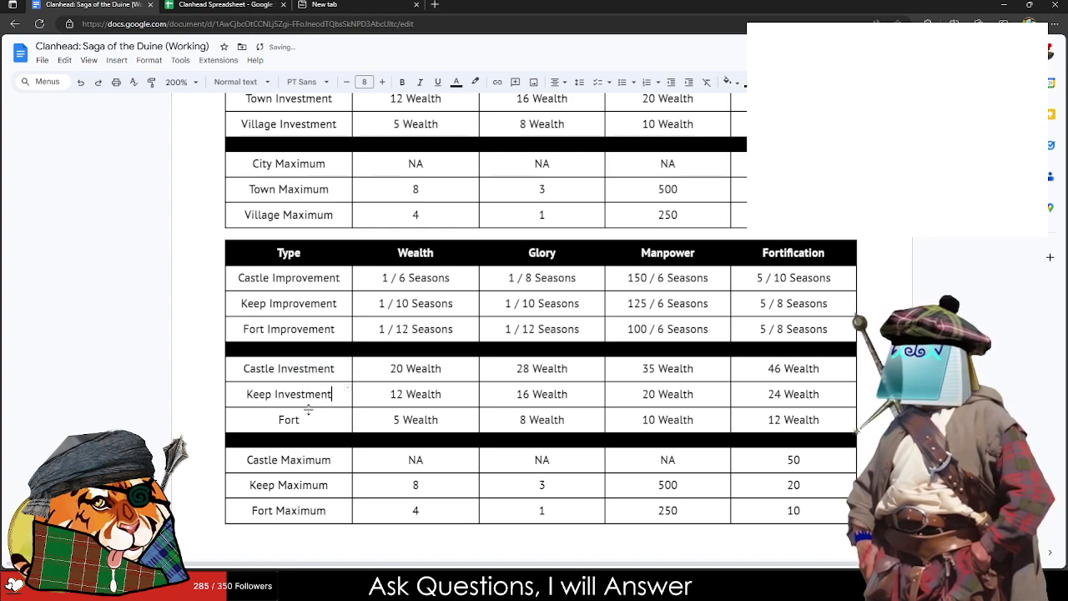
{"action": "left_click", "coordinate": [309, 416]}
{"action": "key", "text": "ctrl+v"}
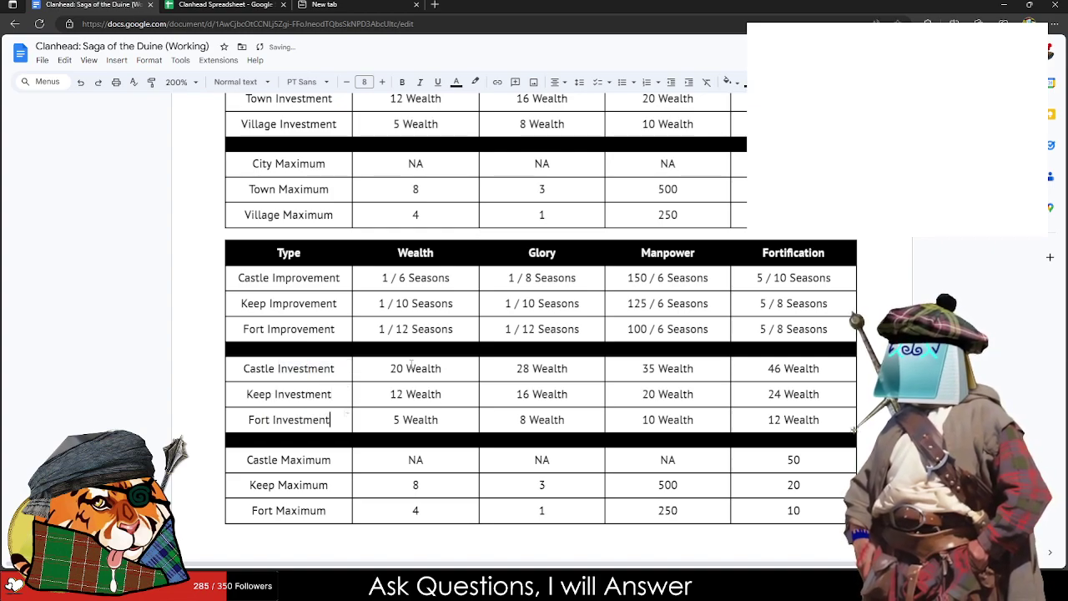
Step: Clear all values in the Castle, Keep and Fort Investment rows, keeping the row labels
{"action": "left_click_drag", "start_coordinate": [393, 372], "coordinate": [733, 412]}
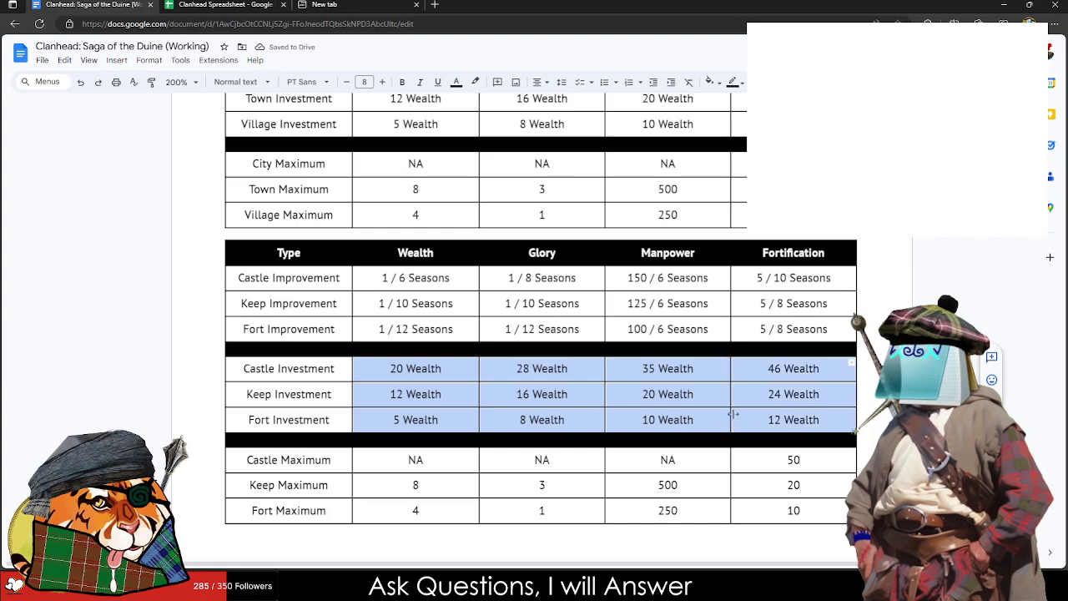
{"action": "key", "text": "Delete"}
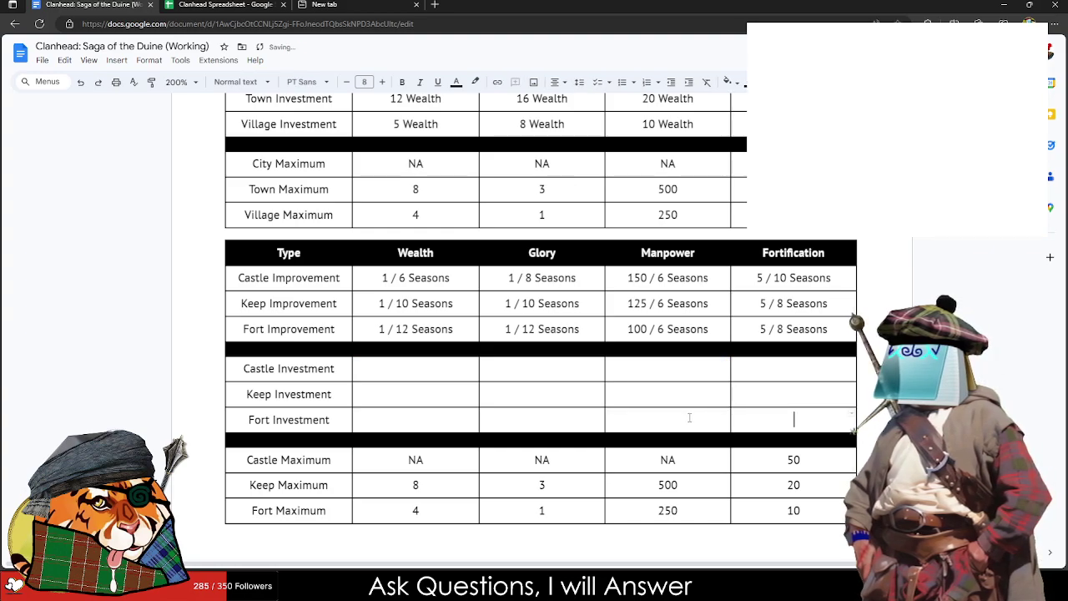
{"action": "scroll", "coordinate": [661, 414], "scroll_direction": "up", "scroll_amount": 5}
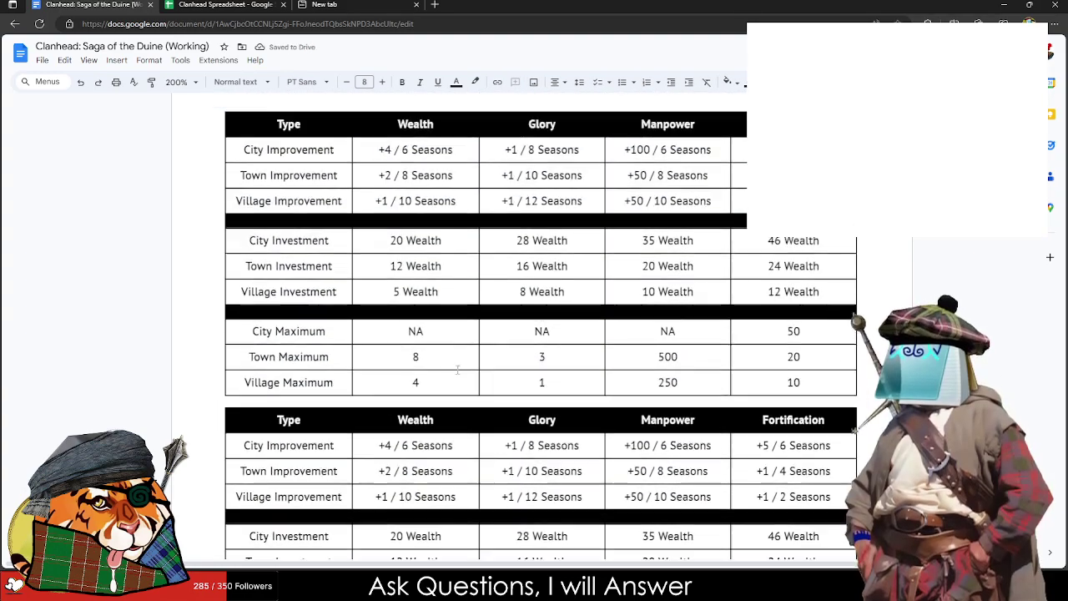
{"action": "left_click_drag", "start_coordinate": [409, 271], "coordinate": [453, 310]}
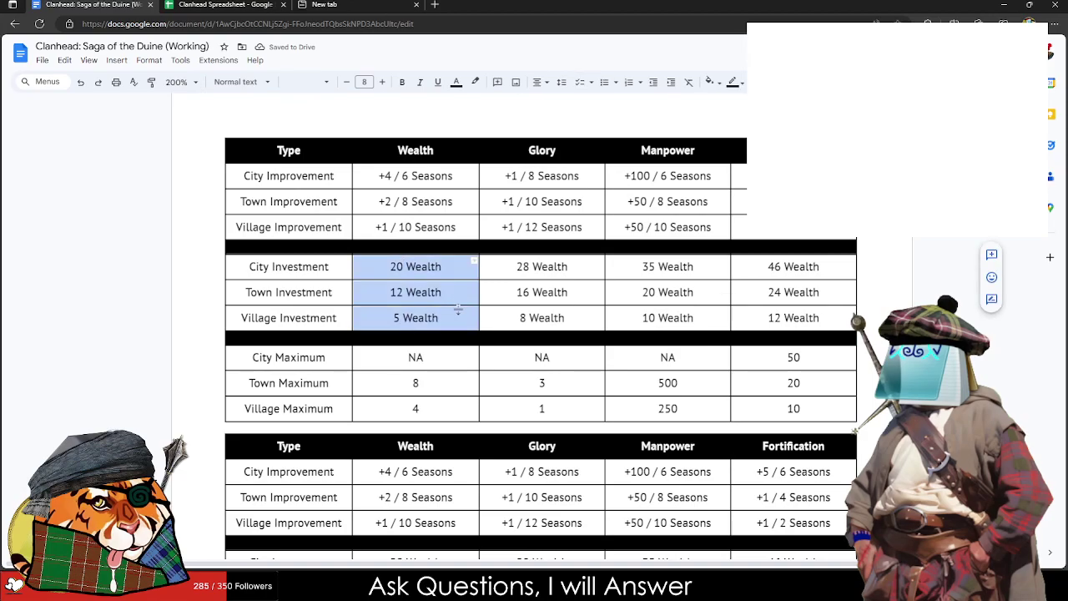
{"action": "scroll", "coordinate": [690, 373], "scroll_direction": "down", "scroll_amount": 1}
{"action": "left_click", "coordinate": [667, 439]}
{"action": "key", "text": "ctrl+v"}
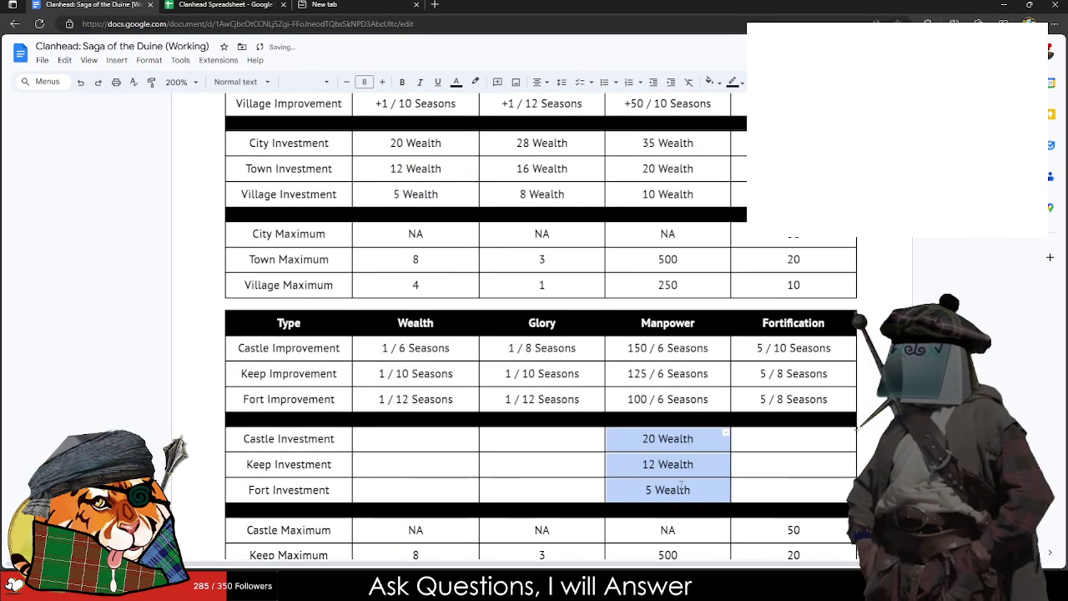
{"action": "key", "text": "ctrl+z"}
Step: Copy the City, Town and Village Glory investment values of 28, 16 and 8 Wealth
{"action": "left_click_drag", "start_coordinate": [535, 202], "coordinate": [563, 244]}
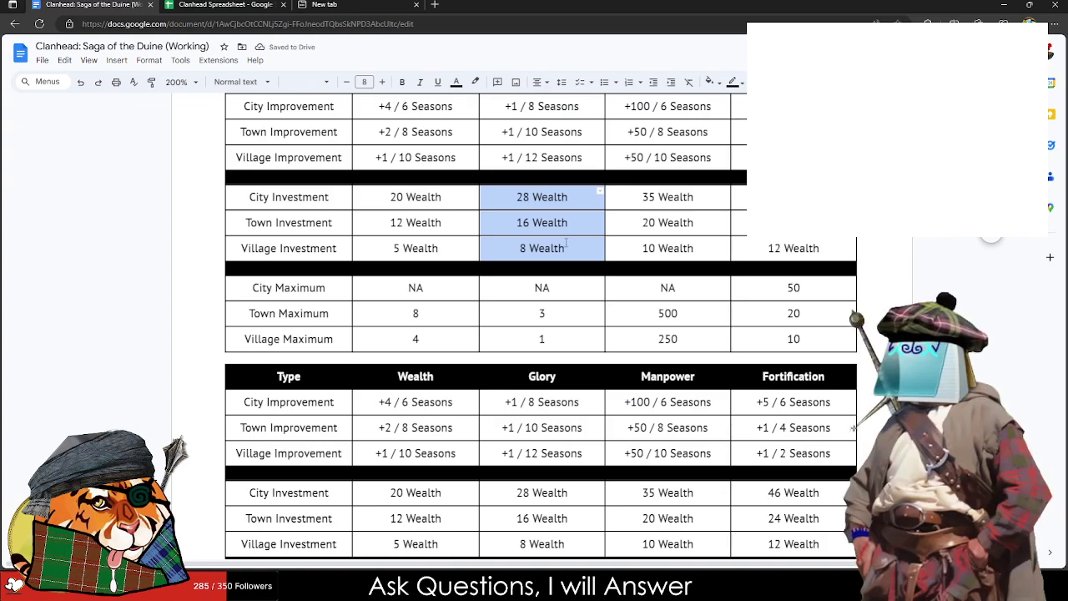
{"action": "scroll", "coordinate": [488, 266], "scroll_direction": "up", "scroll_amount": 1}
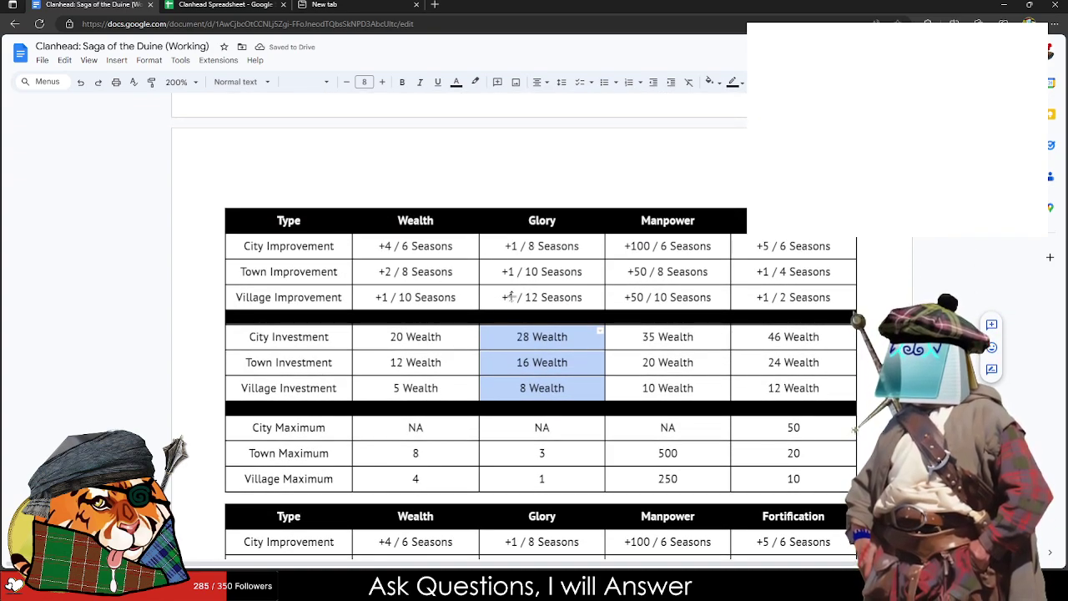
{"action": "scroll", "coordinate": [512, 299], "scroll_direction": "down", "scroll_amount": 3}
{"action": "left_click", "coordinate": [543, 370]}
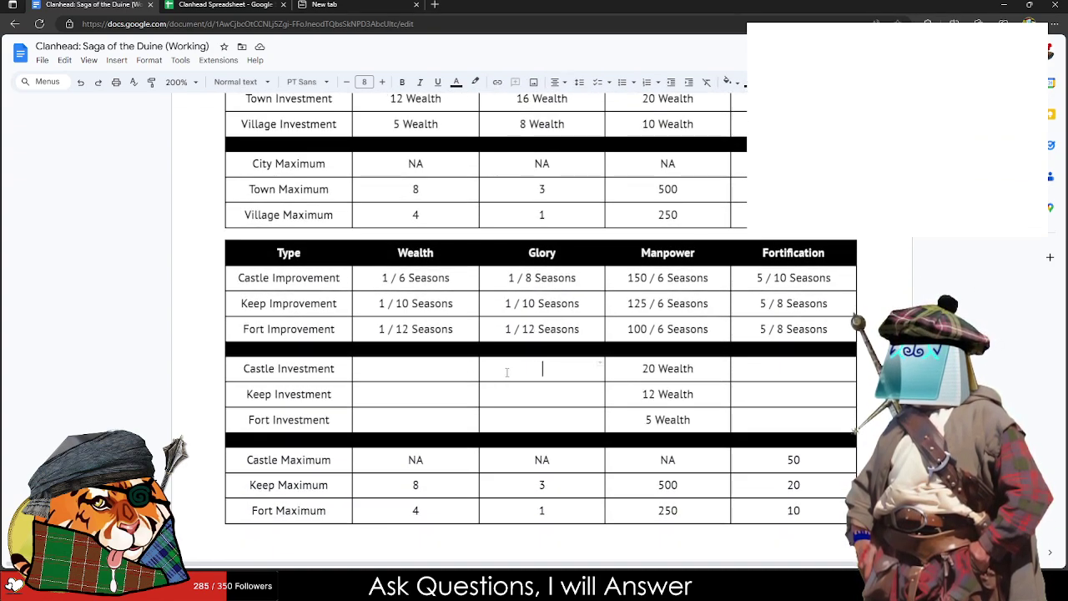
{"action": "key", "text": "ctrl+v"}
{"action": "left_click", "coordinate": [431, 369]}
{"action": "key", "text": "ctrl+v"}
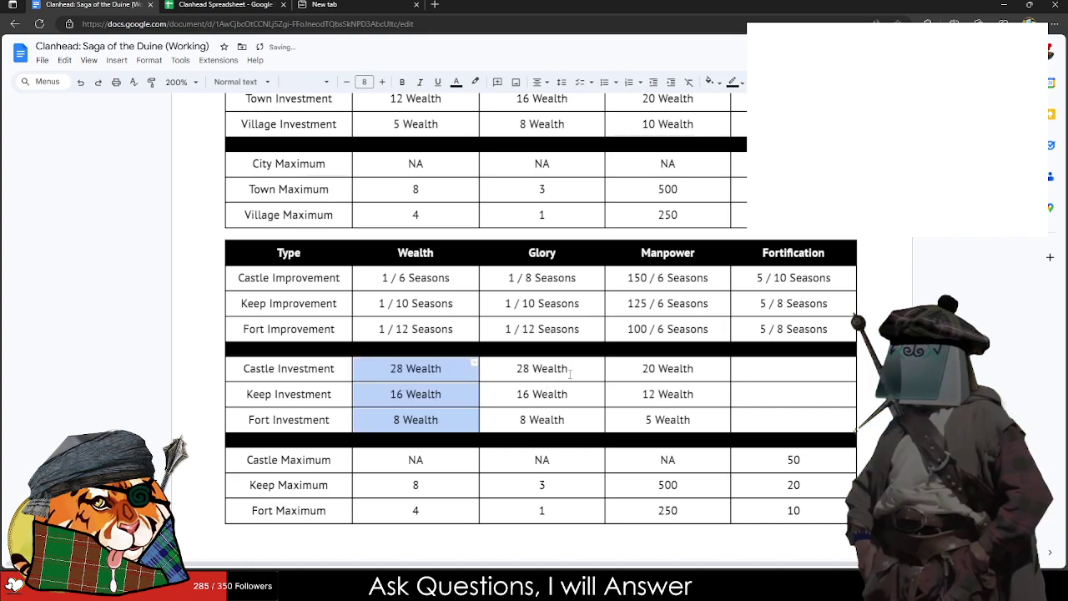
{"action": "key", "text": "ctrl+z"}
{"action": "key", "text": "ctrl+z"}
Step: Paste 28, 16 and 8 Wealth into the Fortification column of the Castle, Keep and Fort Investment rows
{"action": "left_click", "coordinate": [784, 367]}
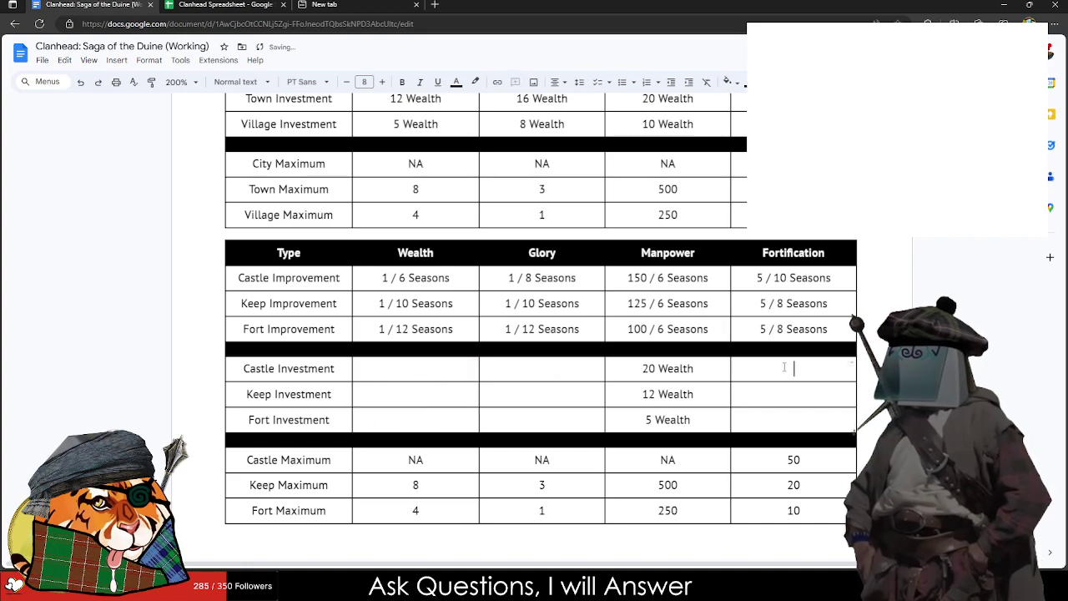
{"action": "key", "text": "ctrl+z"}
{"action": "key", "text": "ctrl+z"}
{"action": "key", "text": "ctrl+z"}
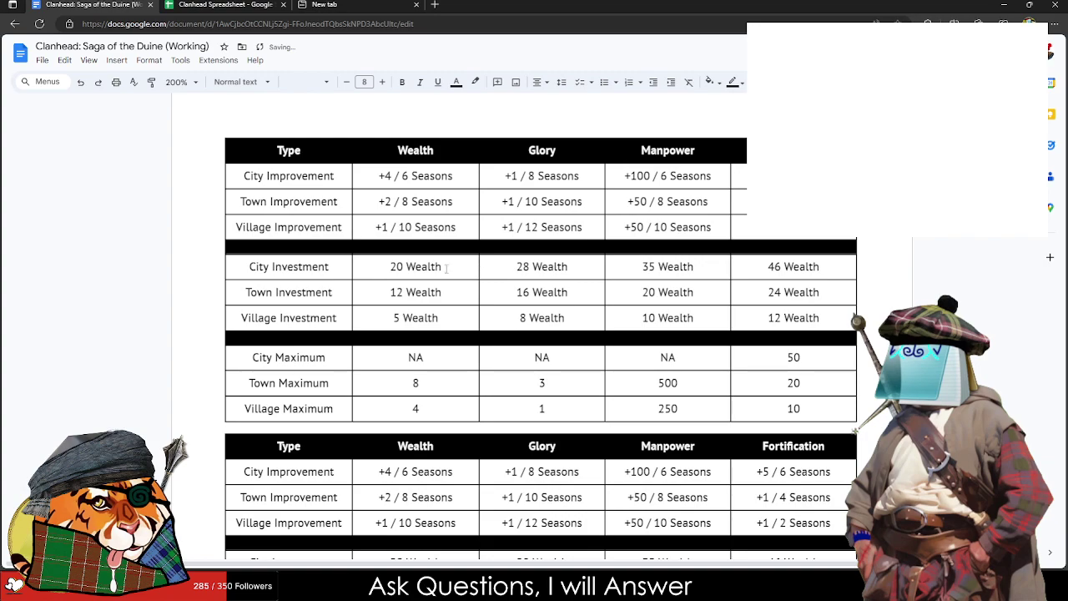
Step: Fill the Wealth and Glory columns of the Castle, Keep and Fort Investment rows with 46, 24 and 12 Wealth from the settlement table's Fortification column
{"action": "left_click_drag", "start_coordinate": [447, 268], "coordinate": [548, 310]}
{"action": "left_click", "coordinate": [546, 316]}
{"action": "left_click_drag", "start_coordinate": [657, 267], "coordinate": [674, 310]}
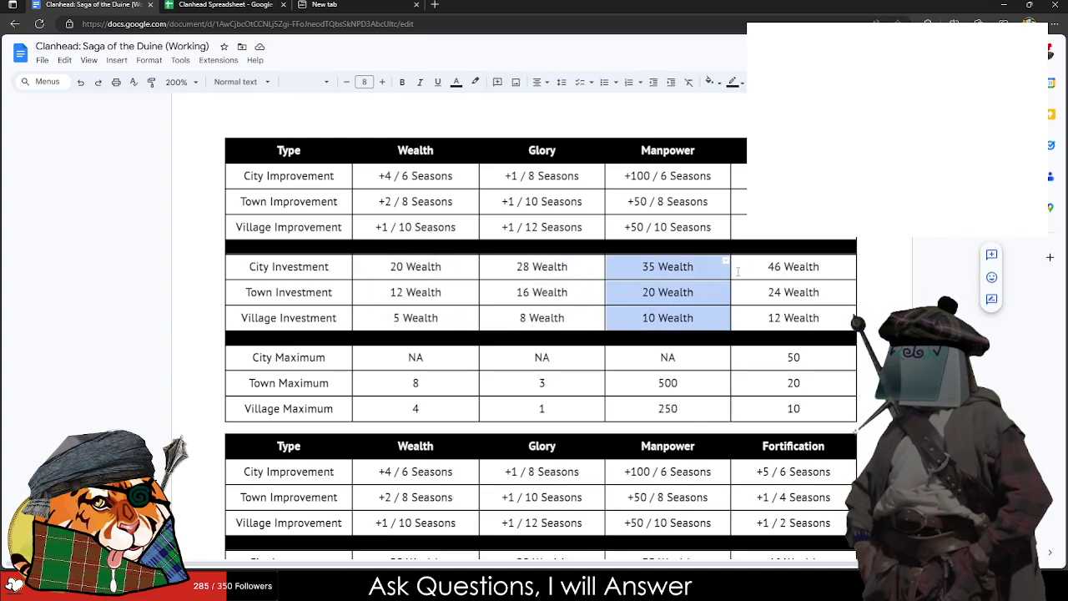
{"action": "left_click_drag", "start_coordinate": [752, 267], "coordinate": [772, 315]}
{"action": "key", "text": "ctrl+y"}
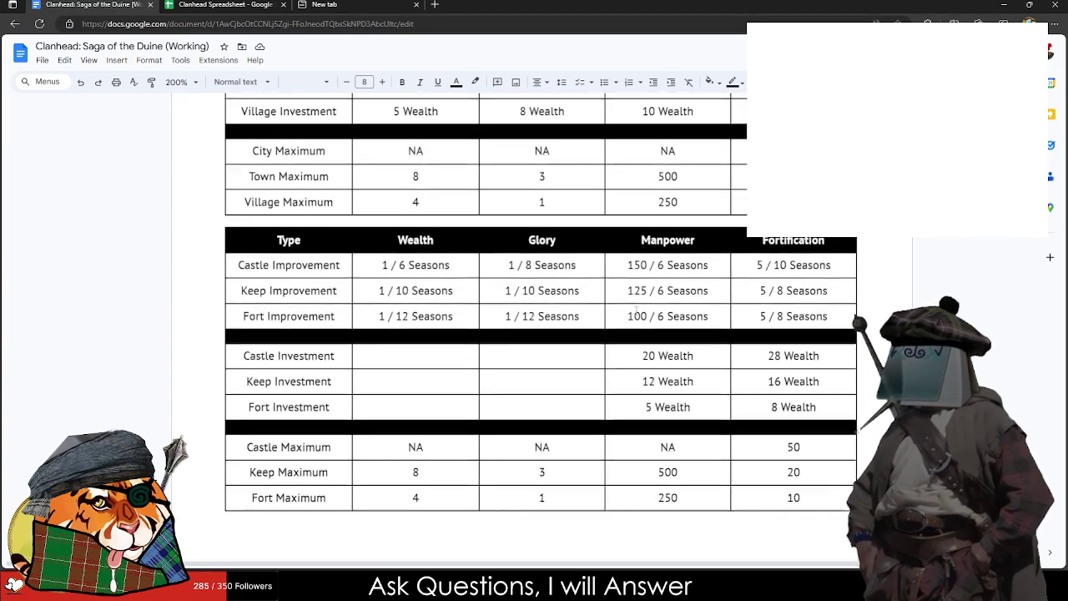
{"action": "scroll", "coordinate": [636, 310], "scroll_direction": "down", "scroll_amount": 2}
{"action": "left_click", "coordinate": [417, 160]}
{"action": "key", "text": "ctrl+v"}
{"action": "left_click", "coordinate": [543, 159]}
{"action": "key", "text": "ctrl+v"}
{"action": "scroll", "coordinate": [551, 238], "scroll_direction": "up", "scroll_amount": 1}
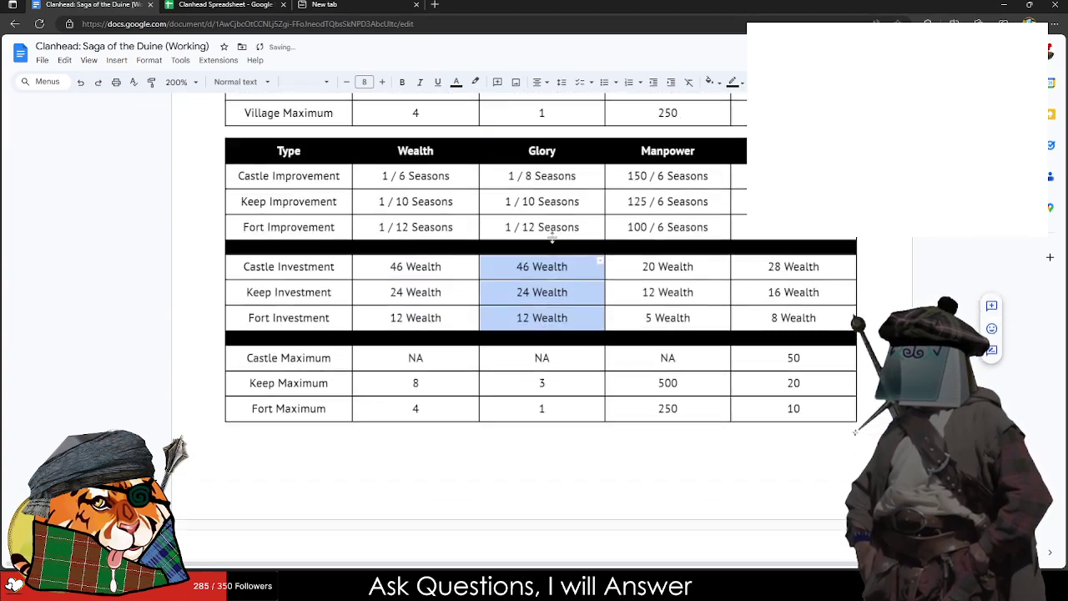
Step: Replace the Castle, Keep and Fort Investment values under Wealth and Glory with the settlement table's Manpower investments of 35, 20 and 10 Wealth
{"action": "scroll", "coordinate": [551, 238], "scroll_direction": "up", "scroll_amount": 3}
{"action": "left_click_drag", "start_coordinate": [629, 260], "coordinate": [682, 315]}
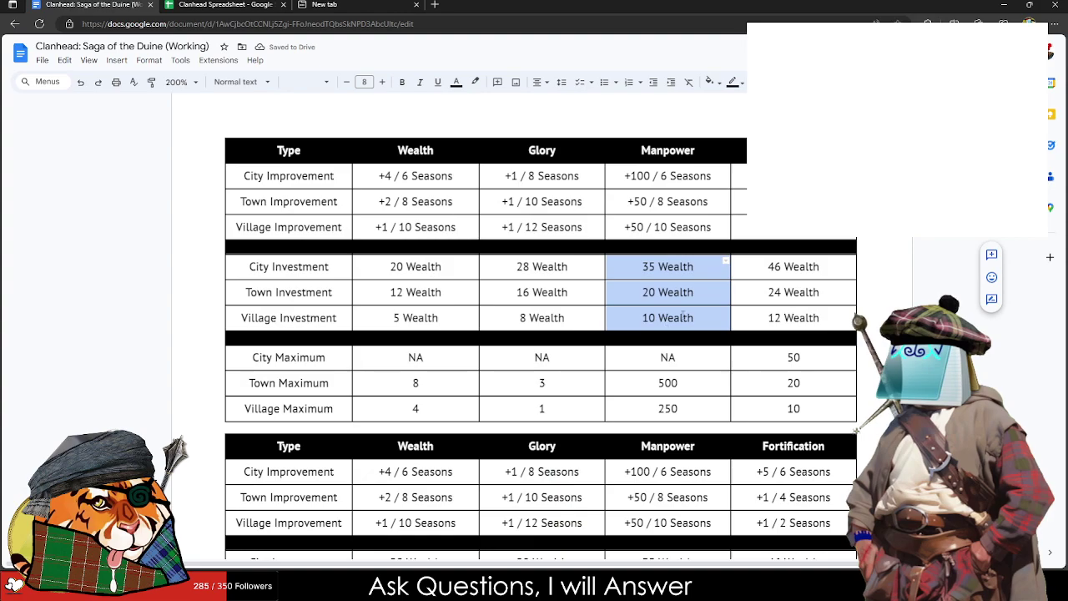
{"action": "key", "text": "ctrl+c"}
{"action": "scroll", "coordinate": [682, 315], "scroll_direction": "down", "scroll_amount": 4}
{"action": "left_click", "coordinate": [415, 298]}
{"action": "key", "text": "ctrl+v"}
{"action": "left_click", "coordinate": [518, 300]}
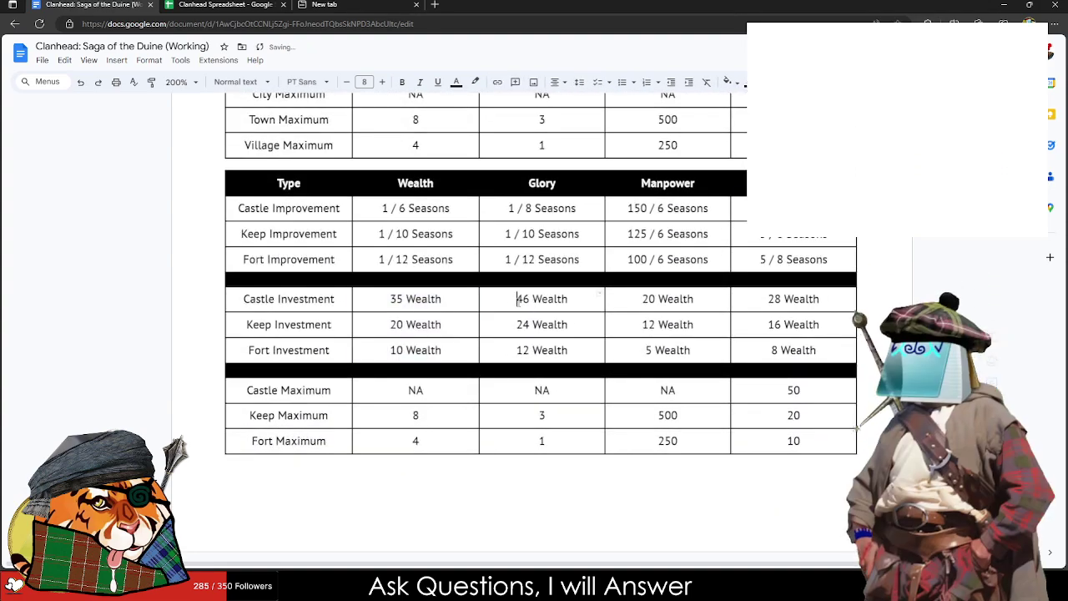
{"action": "key", "text": "ctrl+v"}
{"action": "scroll", "coordinate": [532, 351], "scroll_direction": "up", "scroll_amount": 3}
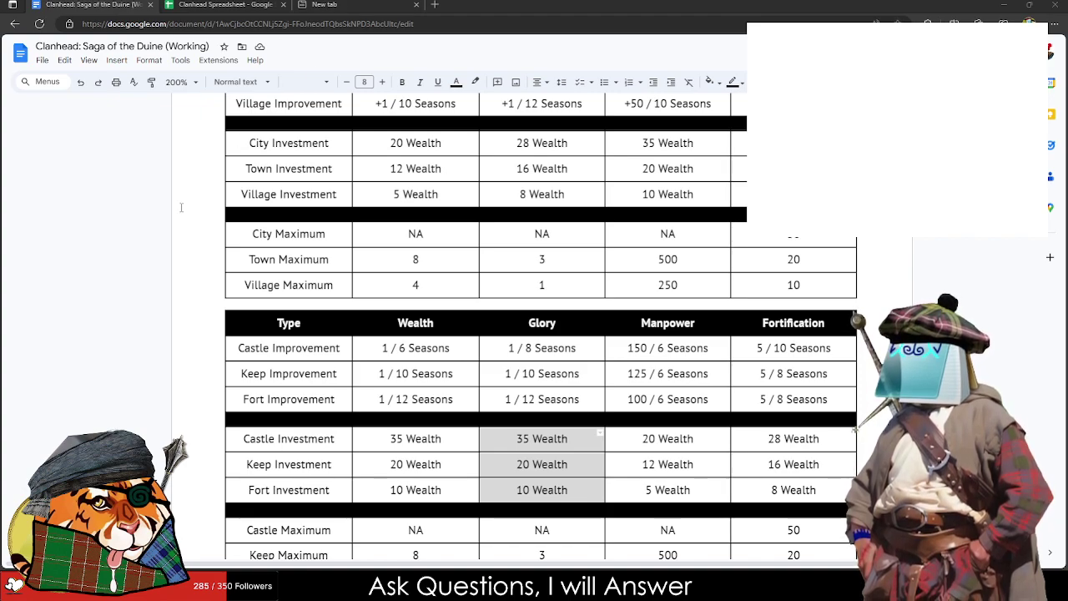
{"action": "left_click", "coordinate": [389, 464]}
{"action": "scroll", "coordinate": [386, 464], "scroll_direction": "down", "scroll_amount": 3}
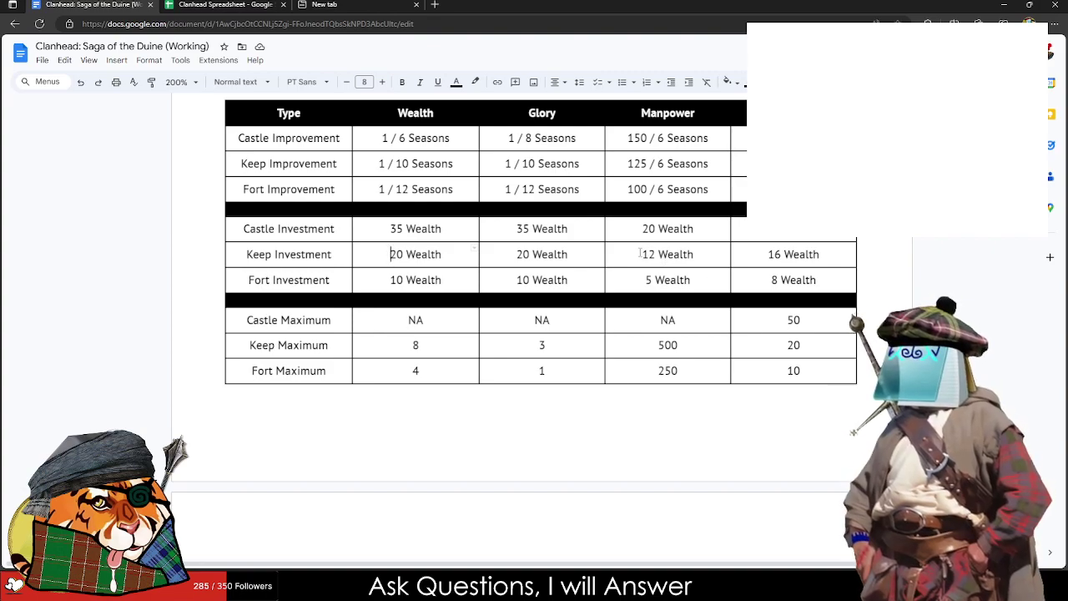
{"action": "left_click_drag", "start_coordinate": [643, 253], "coordinate": [710, 260]}
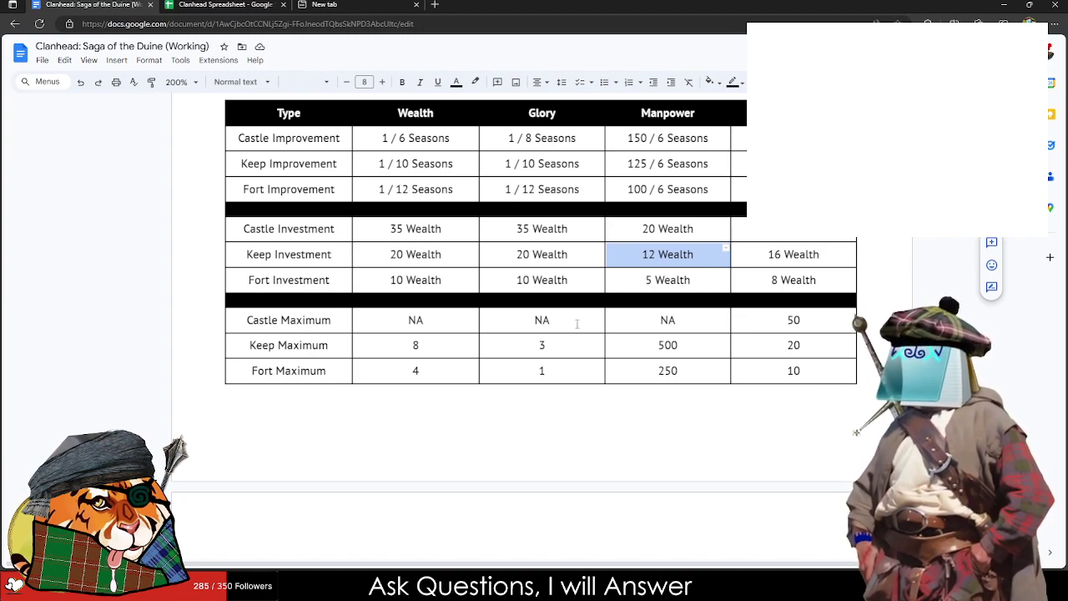
Step: Copy Castle's base values 4, 4, 1000 and 30 from the Clanhead Spreadsheet and return to the Clanhead document
{"action": "left_click", "coordinate": [253, 4]}
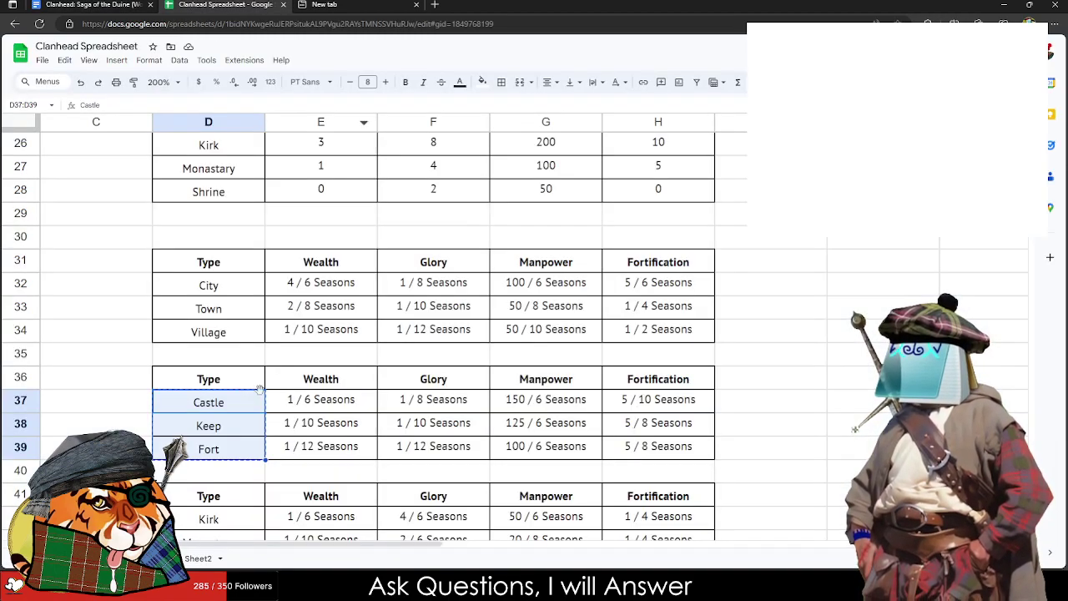
{"action": "scroll", "coordinate": [298, 349], "scroll_direction": "up", "scroll_amount": 4}
{"action": "scroll", "coordinate": [298, 349], "scroll_direction": "up", "scroll_amount": 1}
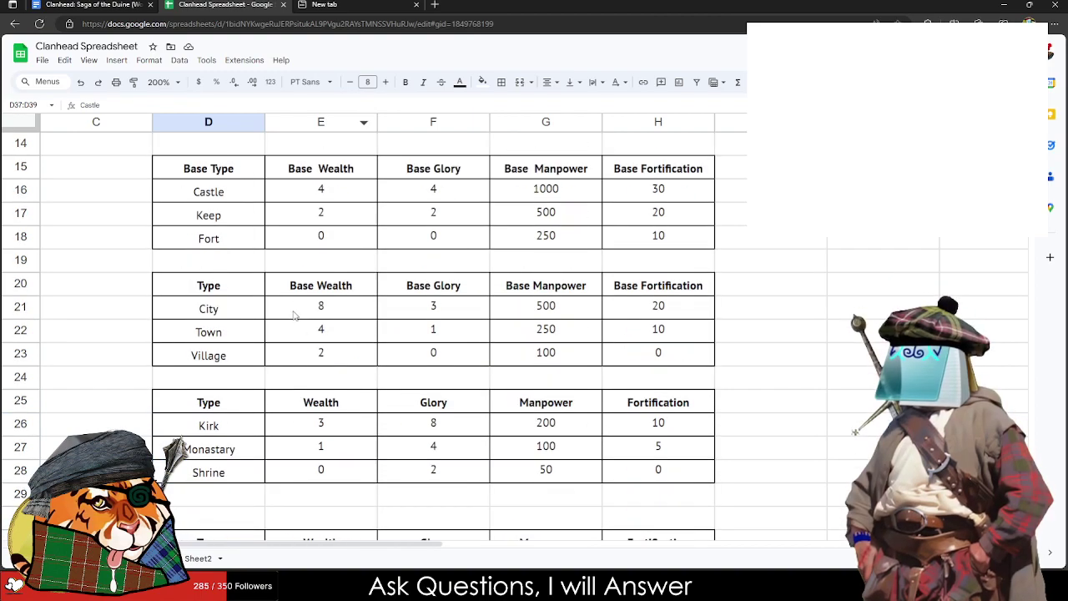
{"action": "left_click_drag", "start_coordinate": [294, 192], "coordinate": [657, 190]}
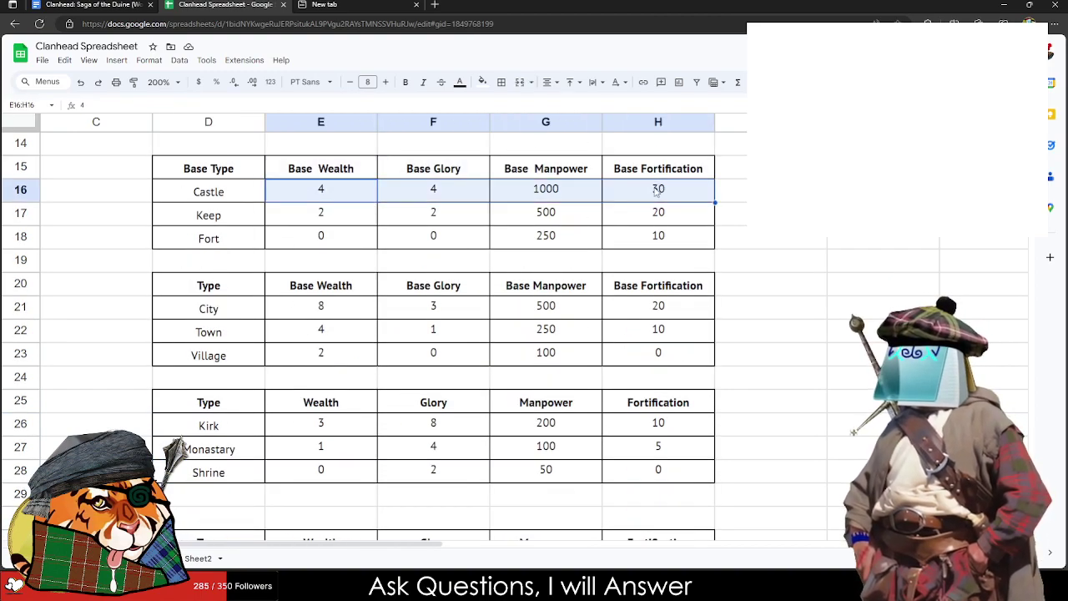
{"action": "key", "text": "ctrl+c"}
{"action": "left_click", "coordinate": [91, 4]}
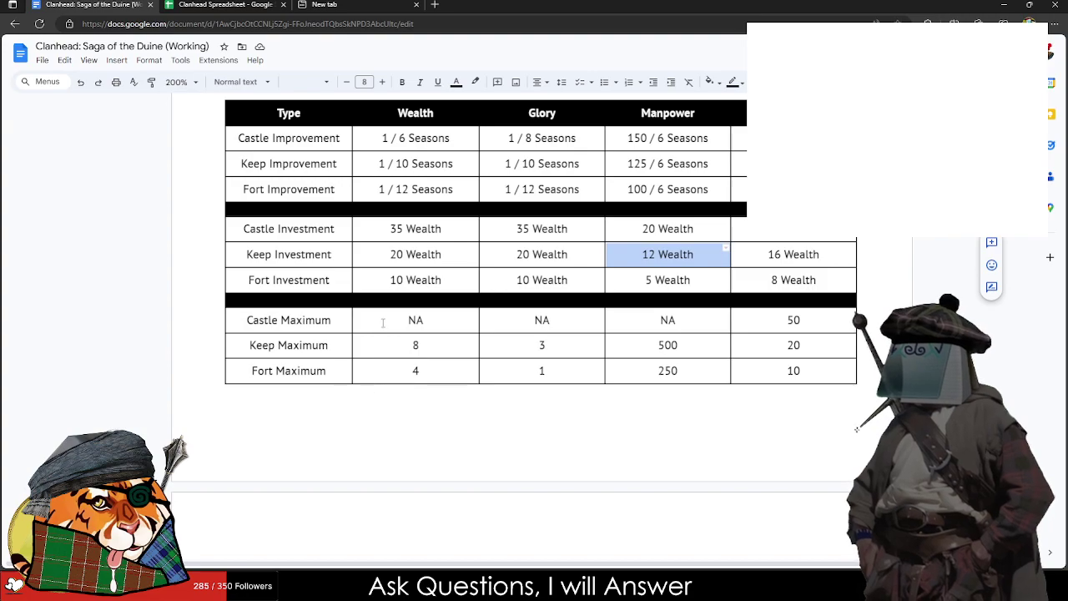
{"action": "left_click", "coordinate": [379, 321]}
{"action": "key", "text": "ctrl+v"}
{"action": "left_click", "coordinate": [678, 319]}
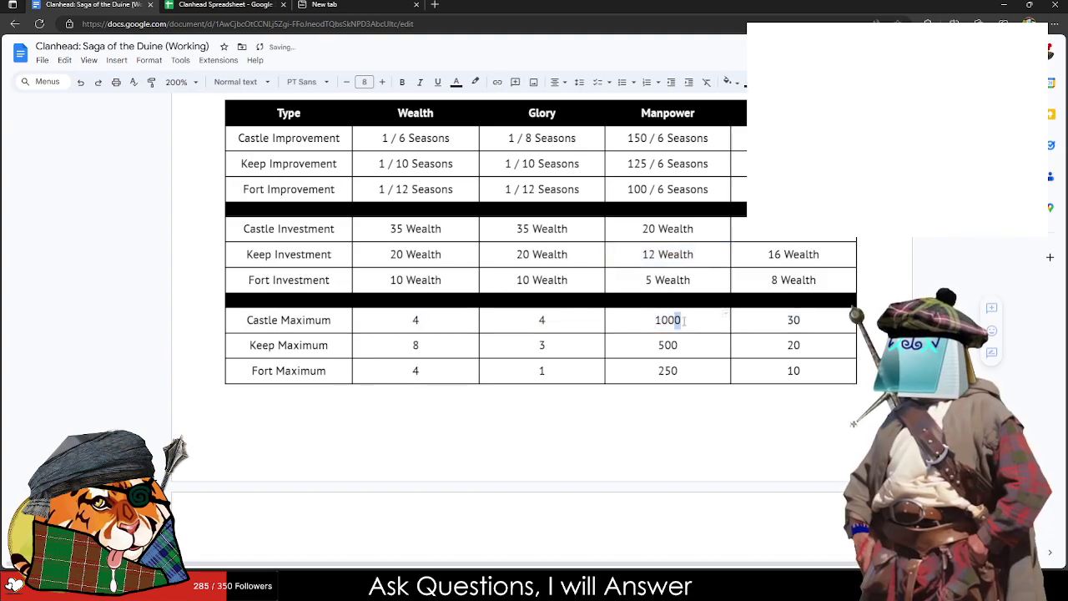
{"action": "double_click", "coordinate": [667, 320]}
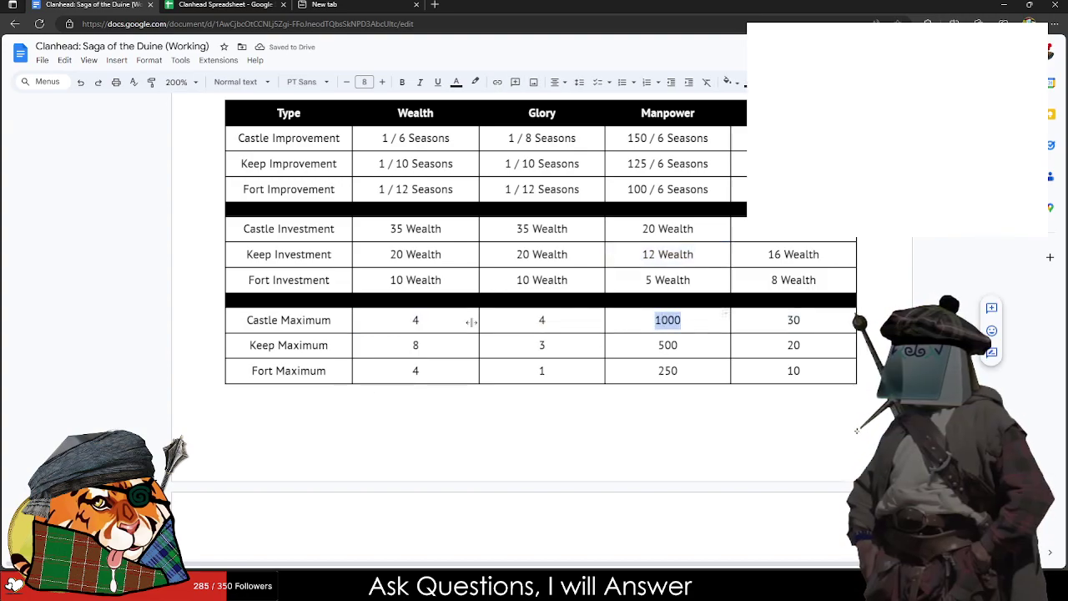
{"action": "double_click", "coordinate": [421, 320]}
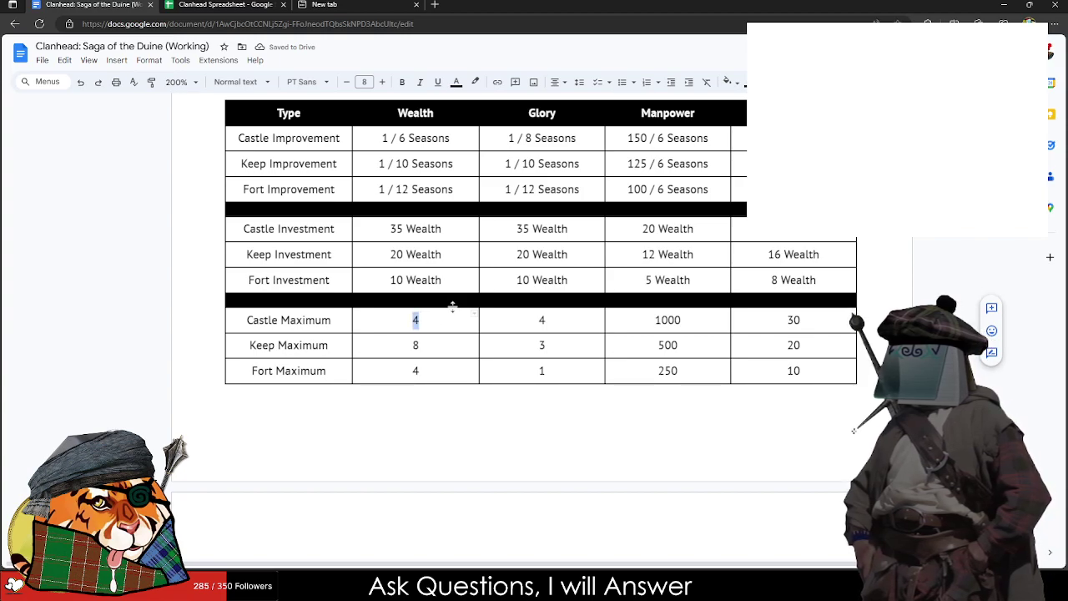
{"action": "key", "text": "ctrl+z"}
Step: Paste the Castle base values 4, 4, 1000 and 30 into the Keep Maximum row
{"action": "double_click", "coordinate": [408, 345]}
{"action": "key", "text": "ctrl+v"}
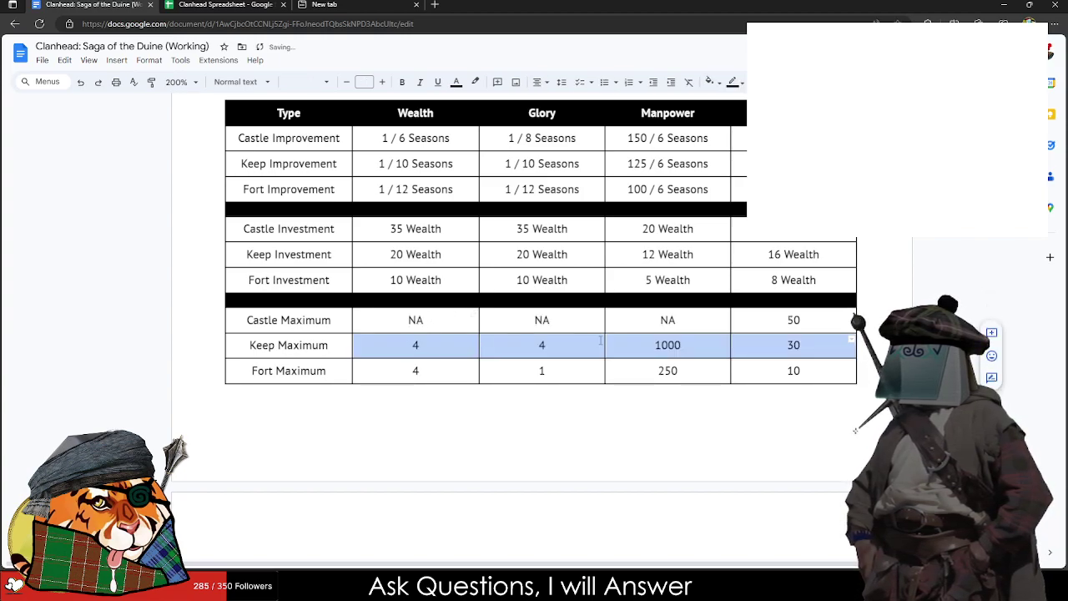
{"action": "left_click", "coordinate": [600, 340]}
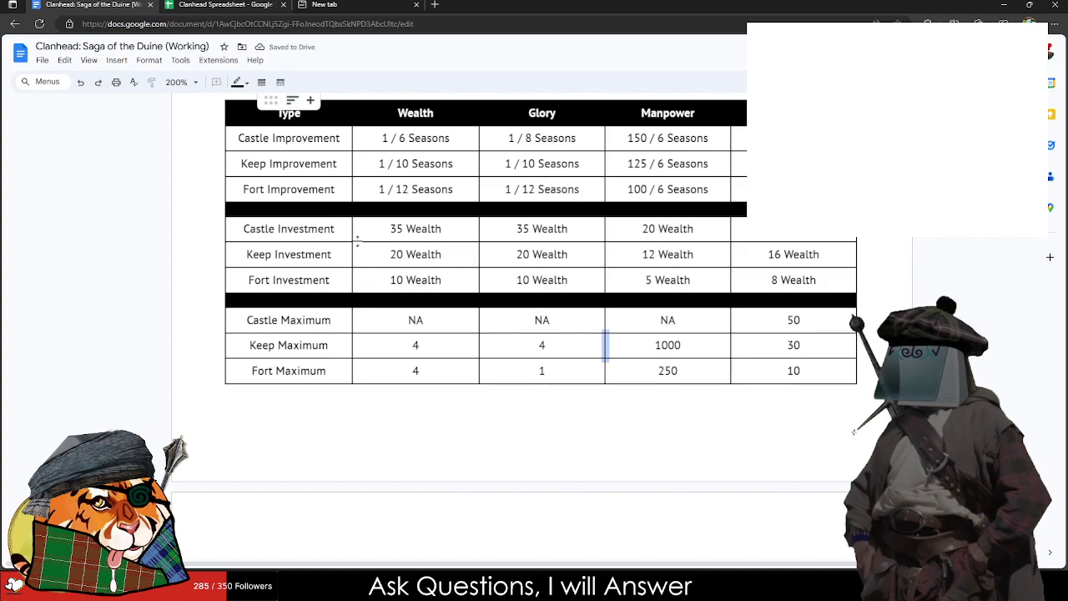
Step: Set the Castle Maximum row's Wealth to 12 and its Fortification to NA
{"action": "double_click", "coordinate": [424, 320]}
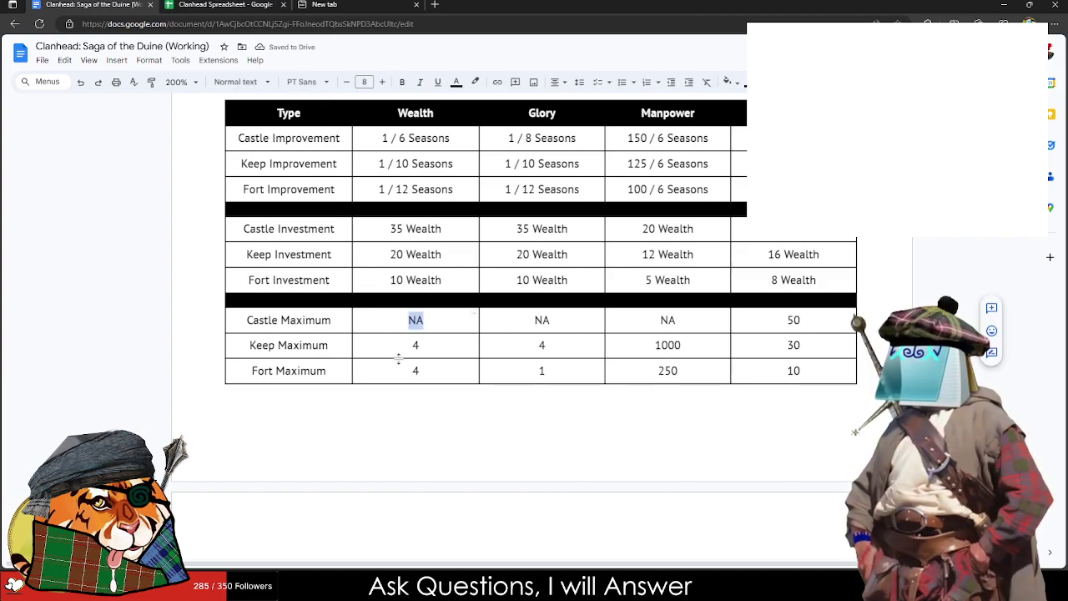
{"action": "type", "text": "12"}
{"action": "key", "text": "Tab"}
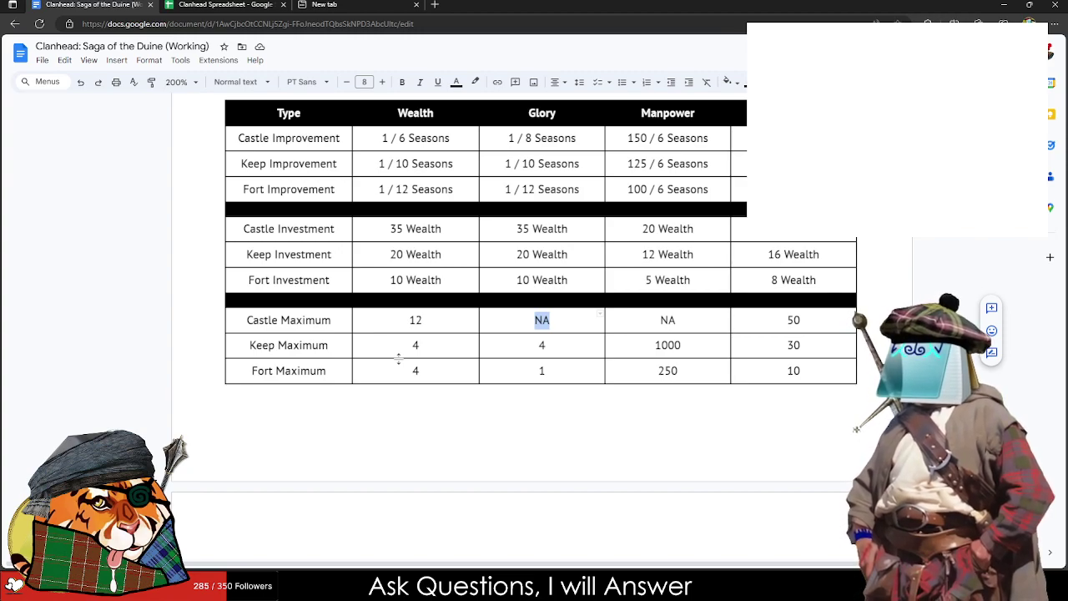
{"action": "key", "text": "Tab"}
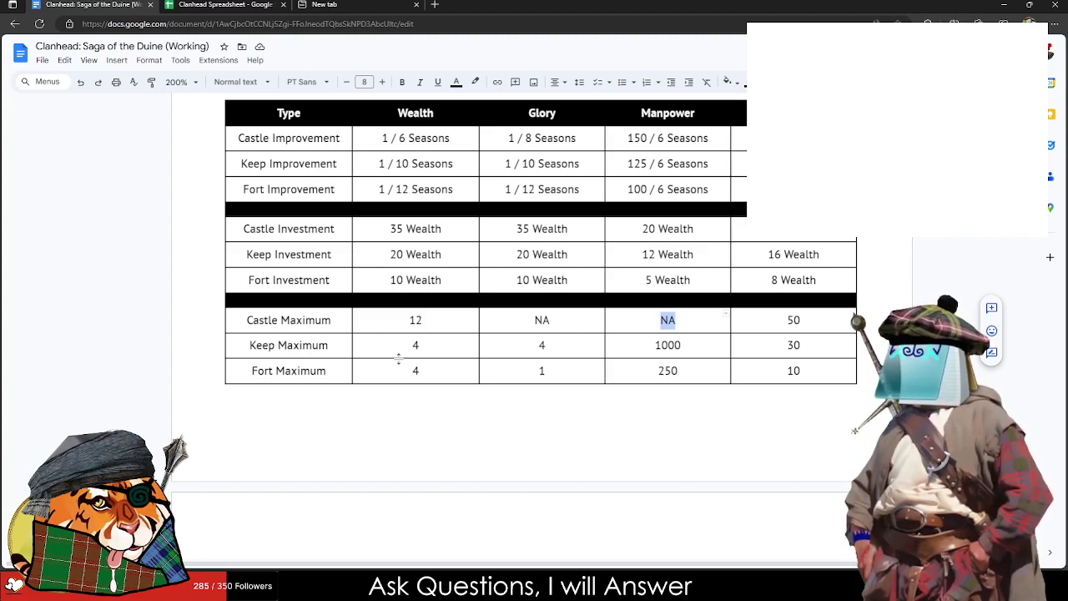
{"action": "key", "text": "Tab"}
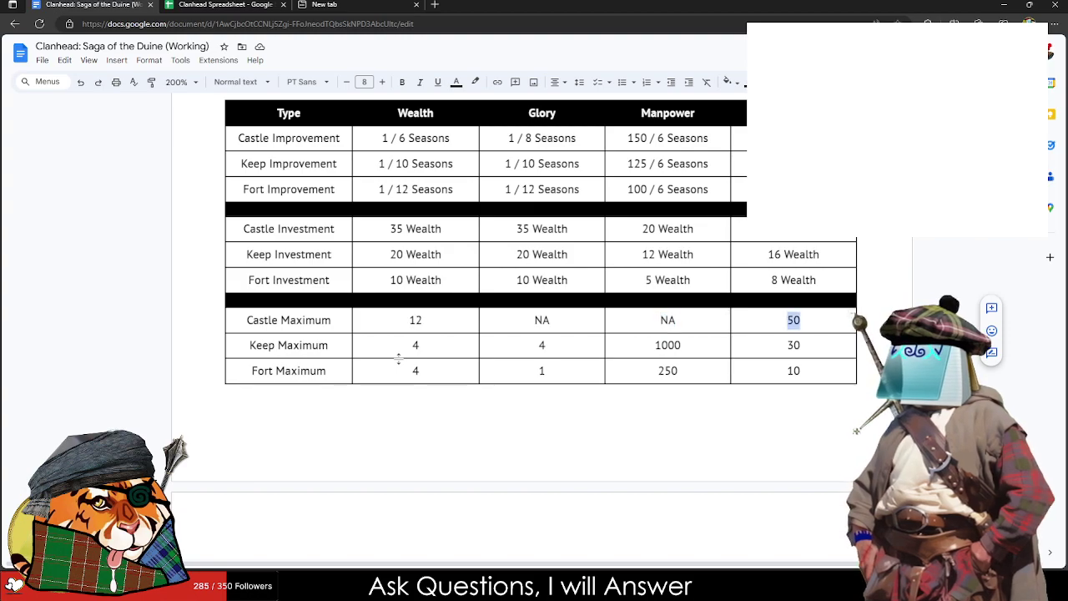
{"action": "type", "text": "NA"}
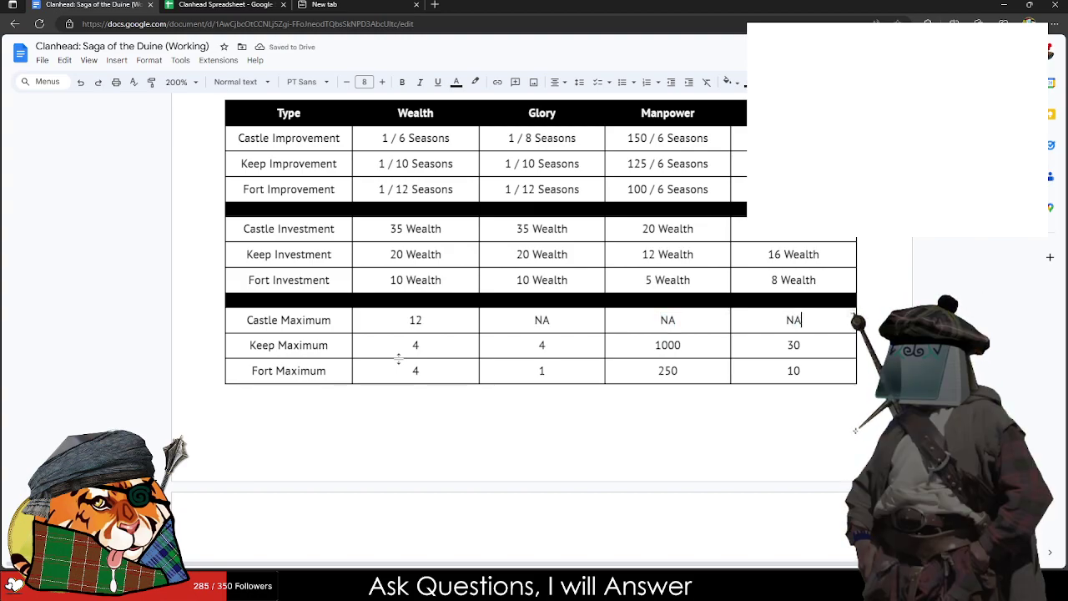
Step: Fill the Fort Maximum row with Keep's base values 2, 2, 500 and 20 from the Clanhead Spreadsheet
{"action": "key", "text": "ctrl+Tab"}
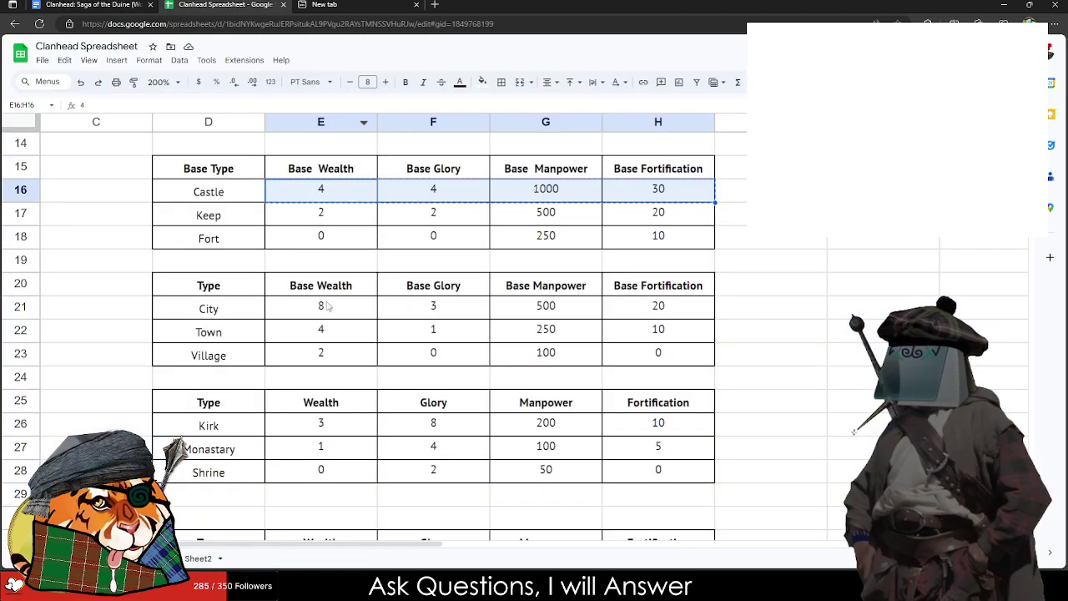
{"action": "left_click", "coordinate": [321, 357]}
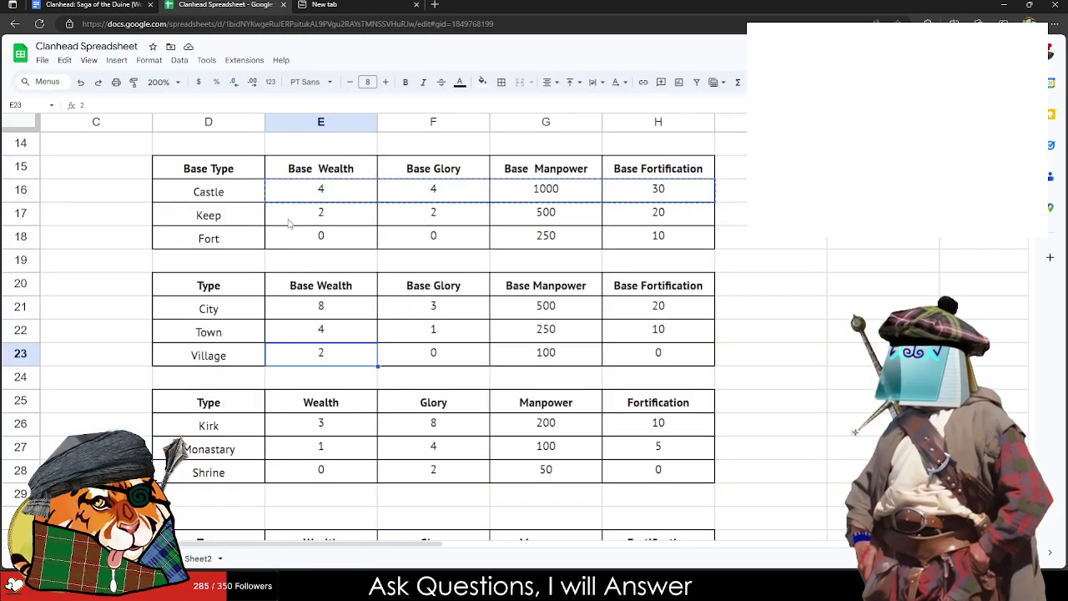
{"action": "left_click_drag", "start_coordinate": [289, 218], "coordinate": [659, 216]}
{"action": "key", "text": "ctrl+c"}
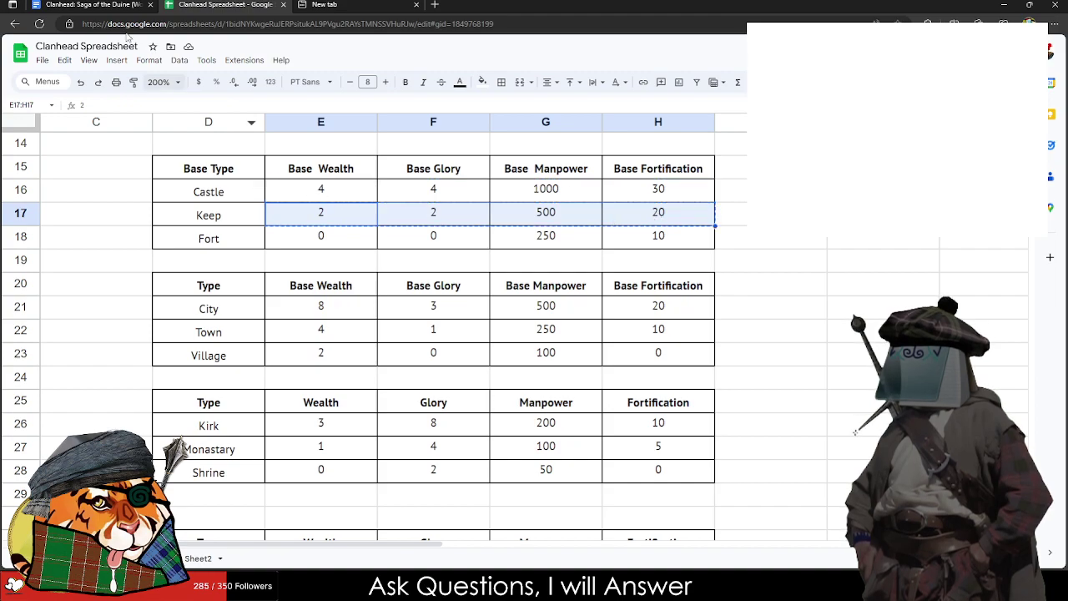
{"action": "key", "text": "ctrl+shift+Tab"}
{"action": "left_click", "coordinate": [377, 372]}
{"action": "key", "text": "ctrl+v"}
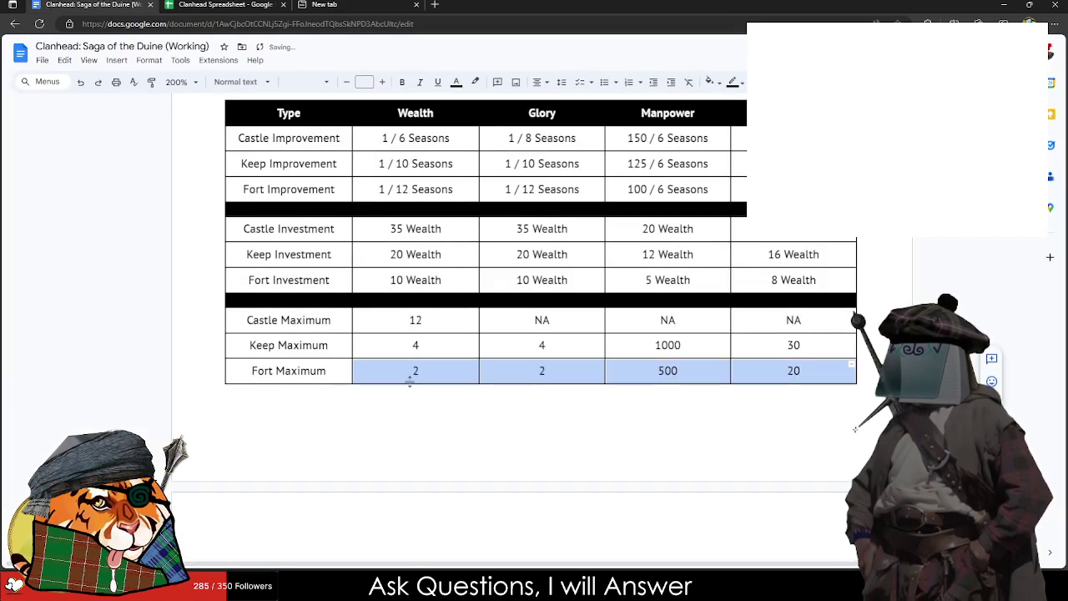
{"action": "left_click", "coordinate": [417, 372]}
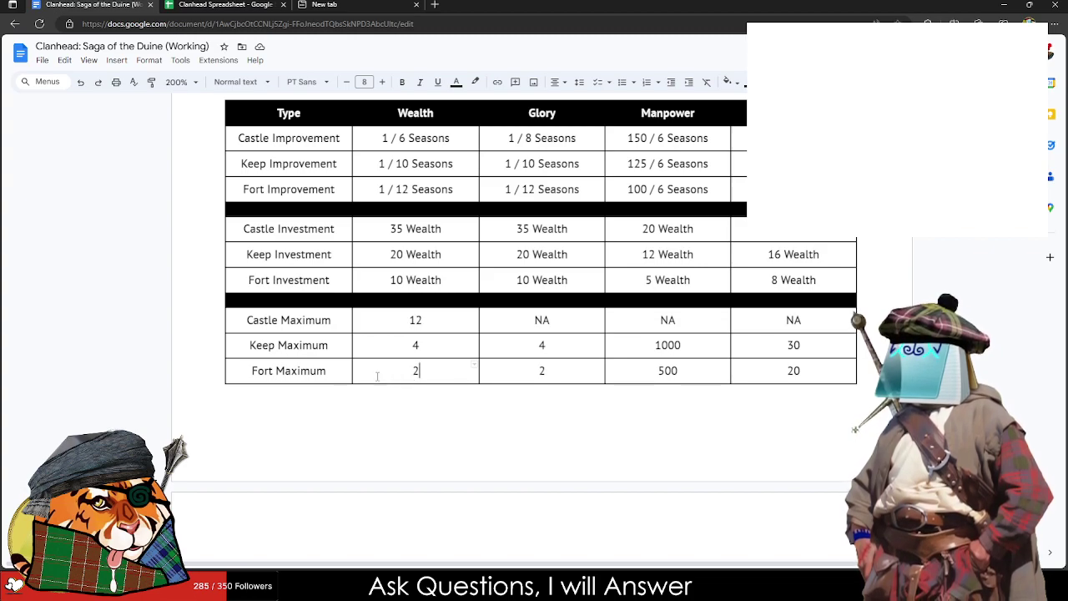
{"action": "left_click", "coordinate": [520, 371]}
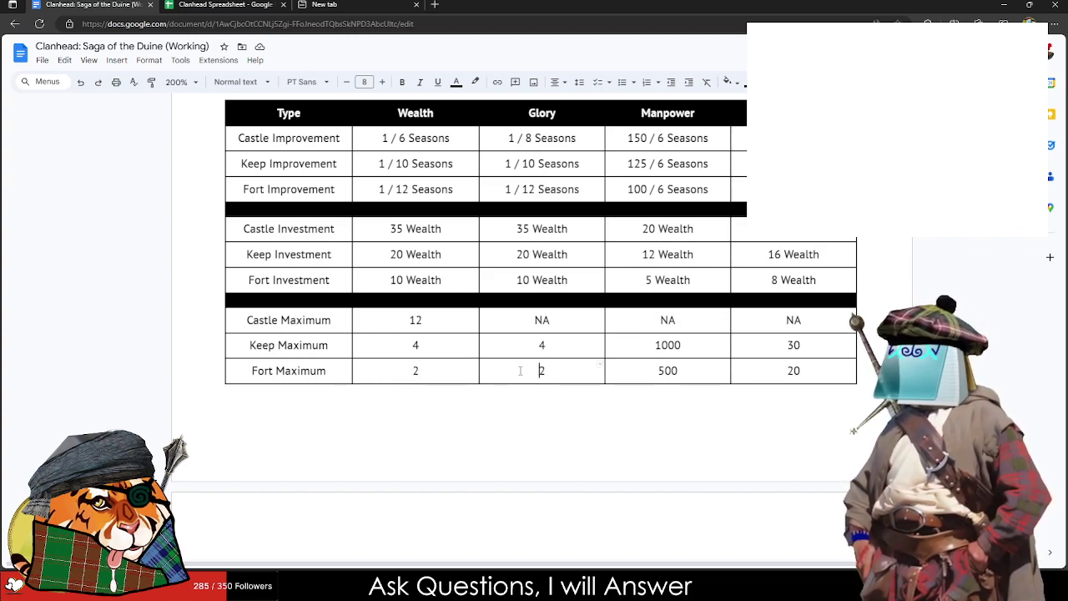
{"action": "scroll", "coordinate": [501, 371], "scroll_direction": "up", "scroll_amount": 10}
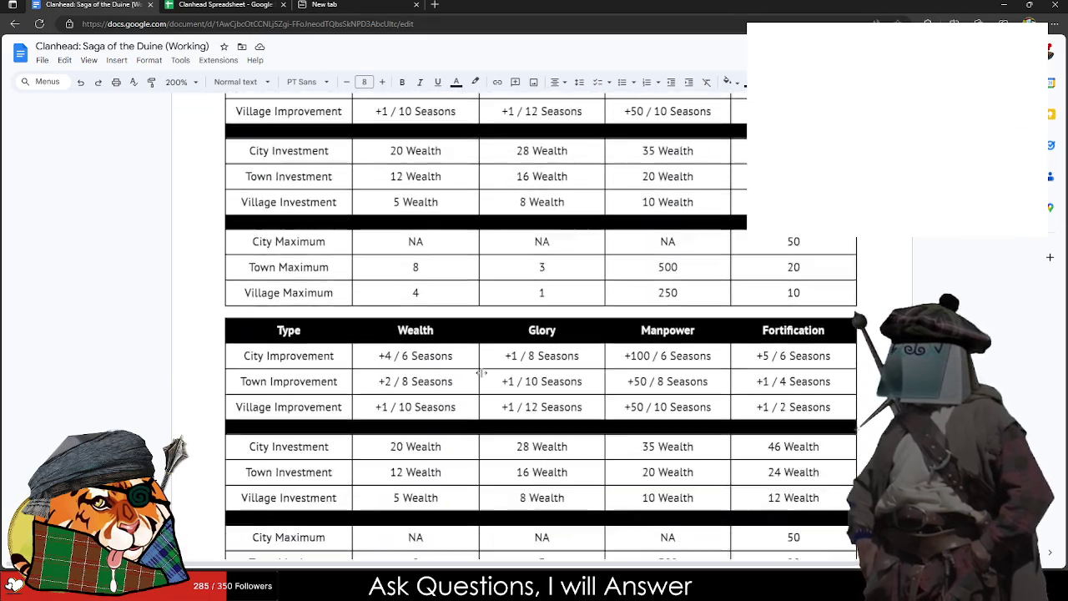
Step: Prefix the Wealth values in the Castle, Keep and Fort Improvement rows with a plus sign
{"action": "scroll", "coordinate": [481, 372], "scroll_direction": "down", "scroll_amount": 5}
{"action": "scroll", "coordinate": [440, 239], "scroll_direction": "up", "scroll_amount": 2}
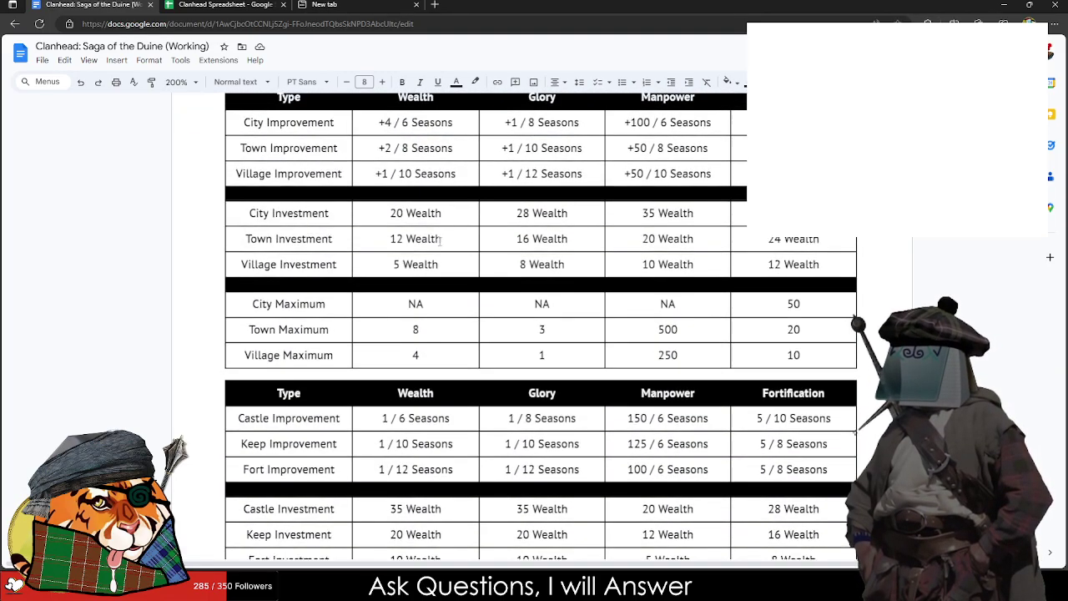
{"action": "scroll", "coordinate": [439, 240], "scroll_direction": "up", "scroll_amount": 2}
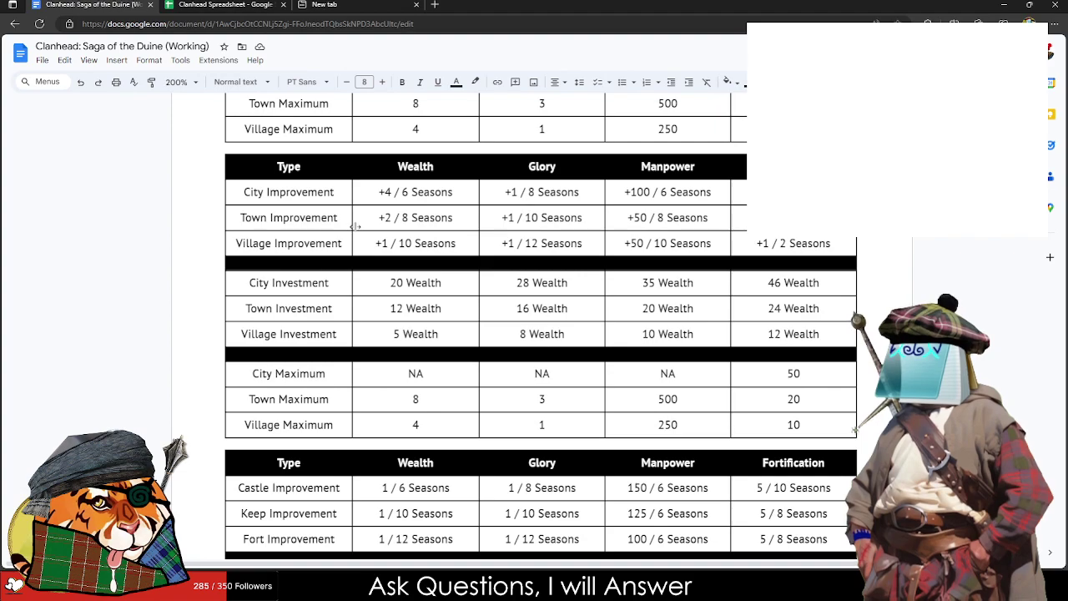
{"action": "scroll", "coordinate": [359, 221], "scroll_direction": "down", "scroll_amount": 4}
{"action": "left_click", "coordinate": [382, 207]}
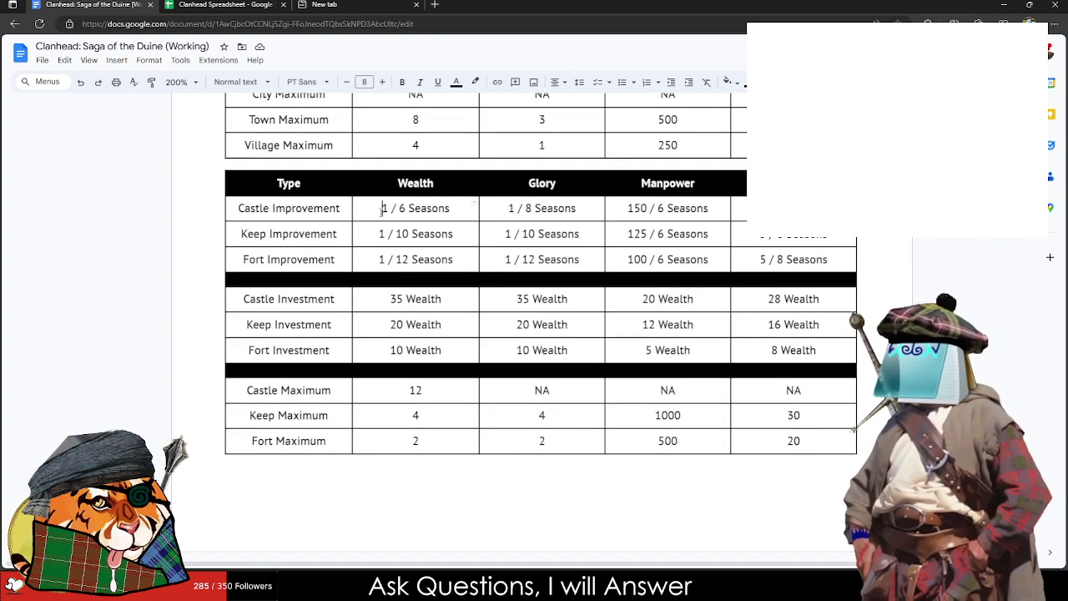
{"action": "type", "text": "+"}
{"action": "key", "text": "Down"}
{"action": "key", "text": "Left"}
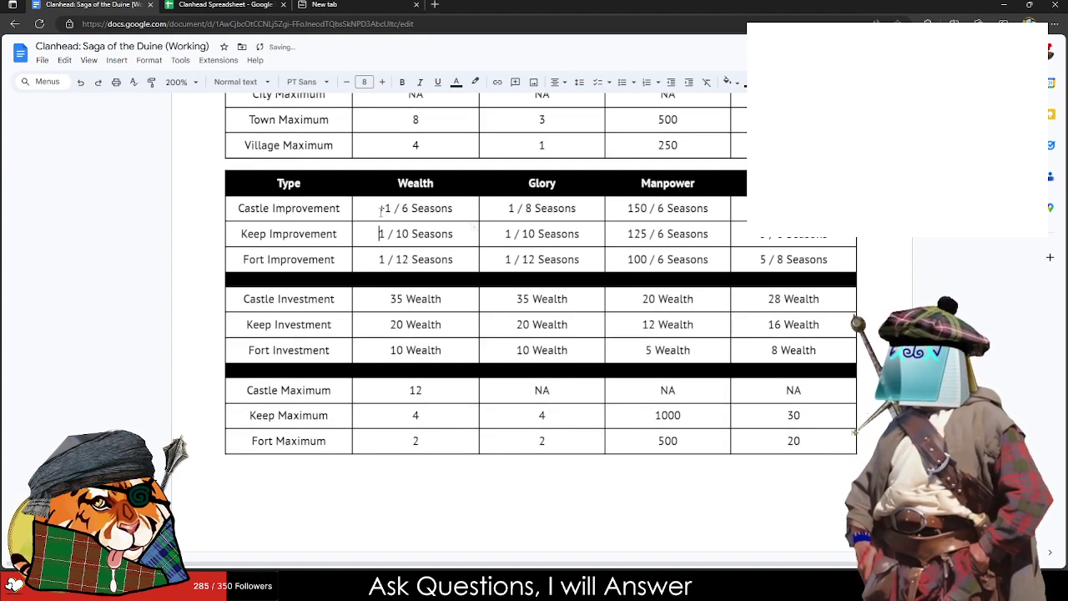
{"action": "type", "text": "+"}
{"action": "key", "text": "Down"}
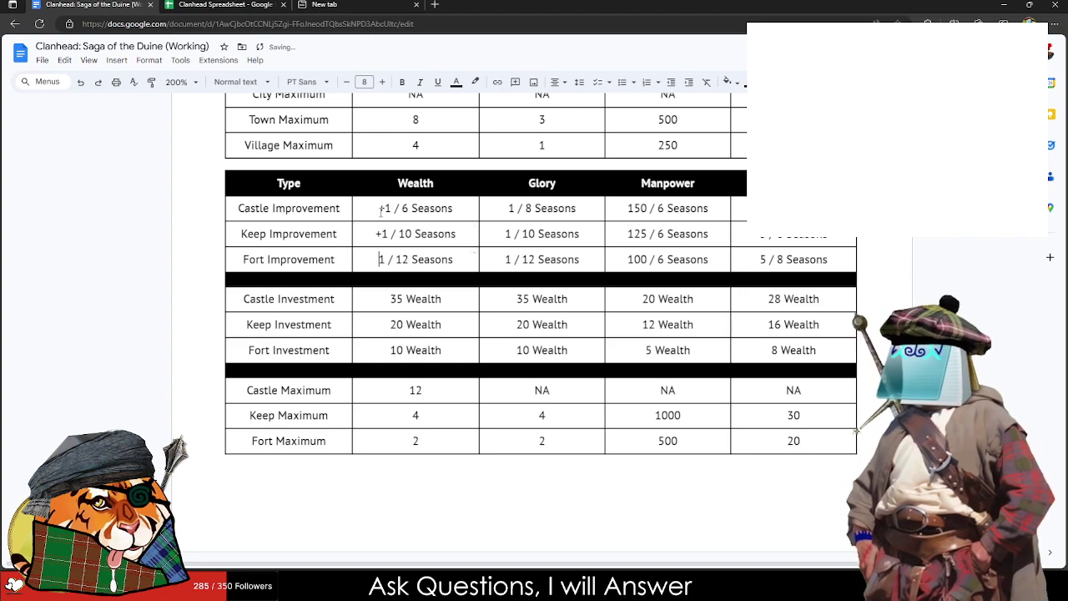
{"action": "type", "text": "+"}
Step: Prefix the Glory values in the Castle, Keep and Fort Improvement rows with a plus sign
{"action": "left_click", "coordinate": [509, 208]}
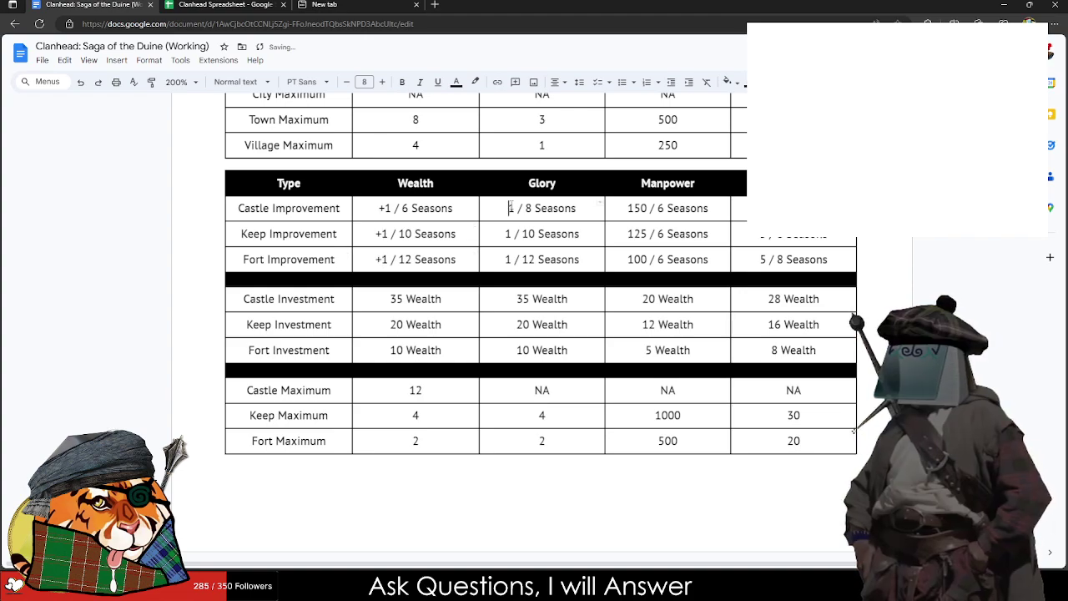
{"action": "type", "text": "+"}
{"action": "key", "text": "Down"}
{"action": "type", "text": "+"}
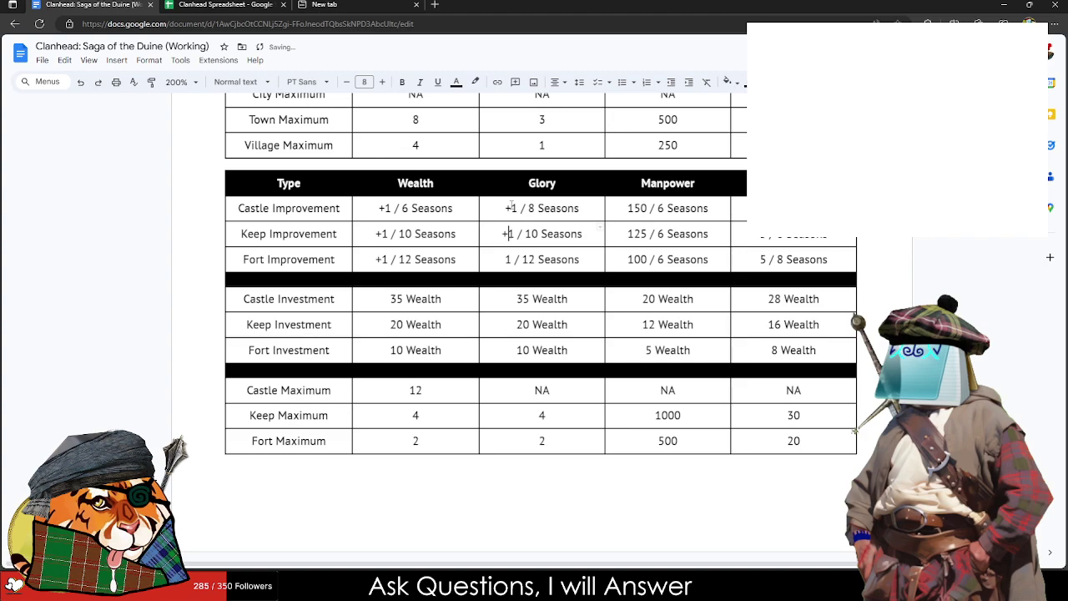
{"action": "key", "text": "Down"}
{"action": "type", "text": "+"}
Step: Prefix the Manpower values in the Fort, Keep and Castle Improvement rows with a plus sign
{"action": "key", "text": "Right"}
{"action": "key", "text": "Right"}
{"action": "key", "text": "Right"}
{"action": "key", "text": "Right"}
{"action": "key", "text": "Right"}
{"action": "key", "text": "Right"}
{"action": "key", "text": "Right"}
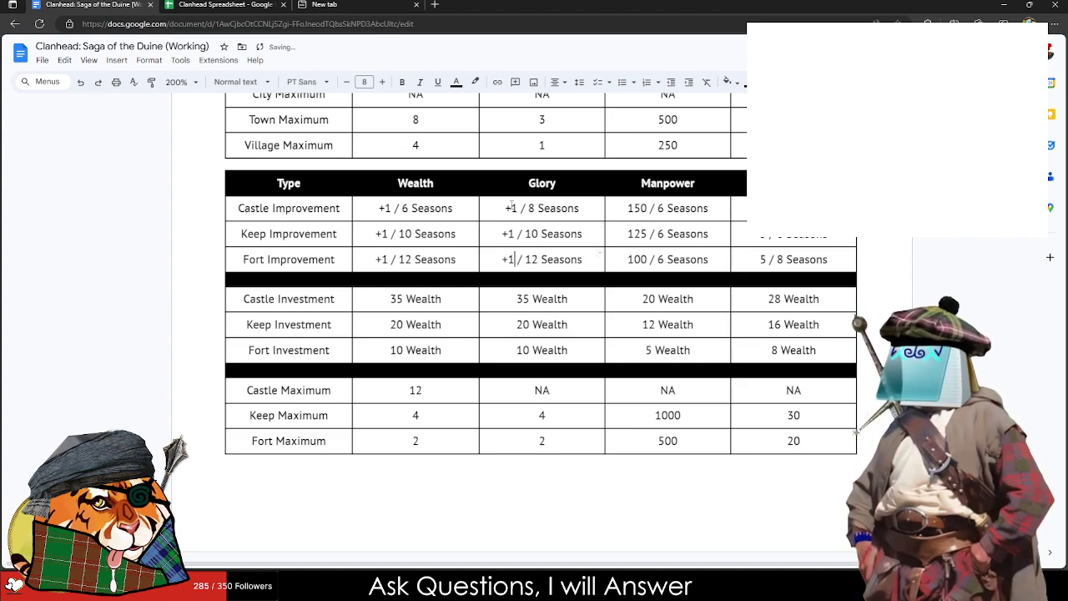
{"action": "key", "text": "Right"}
{"action": "key", "text": "Right"}
{"action": "key", "text": "Right"}
{"action": "key", "text": "Right"}
{"action": "key", "text": "Right"}
{"action": "key", "text": "Right"}
{"action": "key", "text": "Right"}
{"action": "key", "text": "Right"}
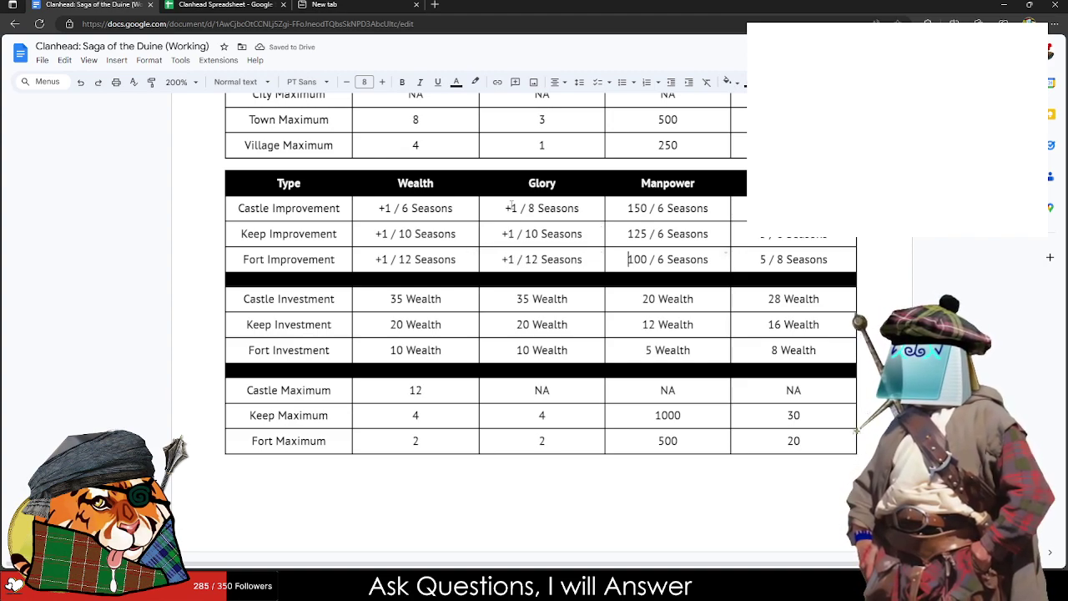
{"action": "type", "text": "+"}
{"action": "key", "text": "Up"}
{"action": "type", "text": "+"}
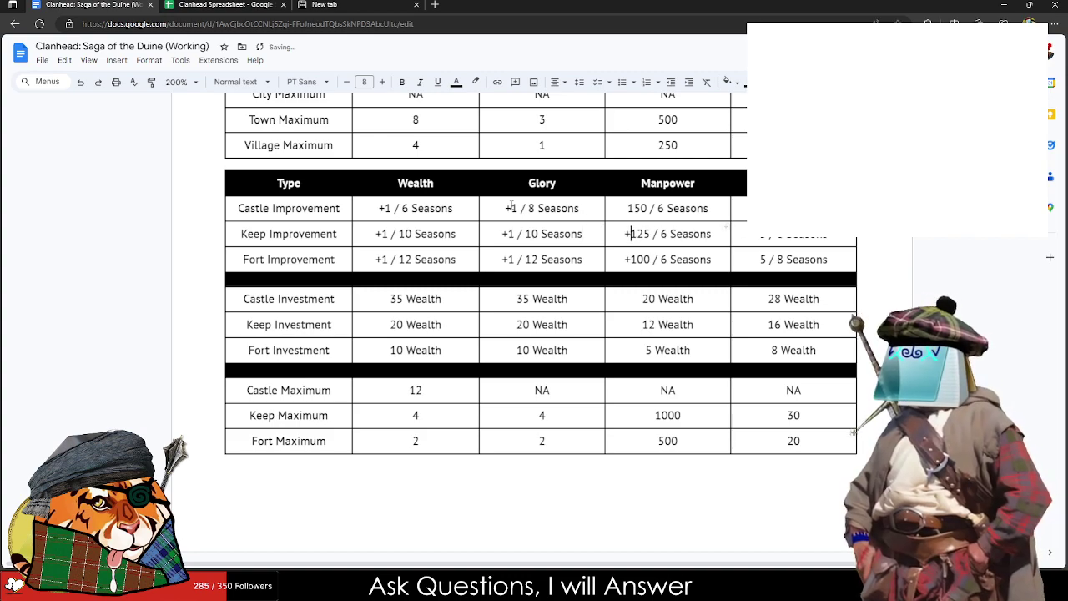
{"action": "key", "text": "Up"}
{"action": "key", "text": "Left"}
{"action": "key", "text": "Right"}
{"action": "type", "text": "+"}
Step: Prefix the Fortification values in the Castle, Keep and Fort Improvement rows with a plus sign
{"action": "key", "text": "Right"}
{"action": "key", "text": "Right"}
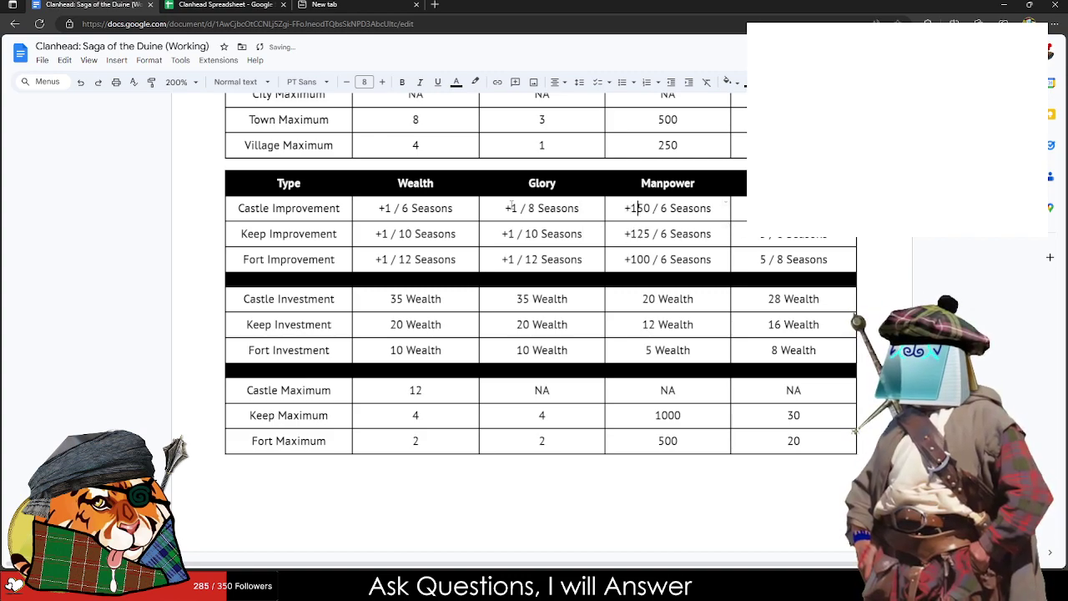
{"action": "key", "text": "Right"}
{"action": "key", "text": "Right"}
{"action": "key", "text": "Right"}
{"action": "key", "text": "Right"}
{"action": "key", "text": "Right"}
{"action": "key", "text": "Right"}
{"action": "key", "text": "Right"}
{"action": "key", "text": "Right"}
{"action": "key", "text": "Right"}
{"action": "key", "text": "Right"}
{"action": "key", "text": "Right"}
{"action": "key", "text": "Right"}
{"action": "key", "text": "Right"}
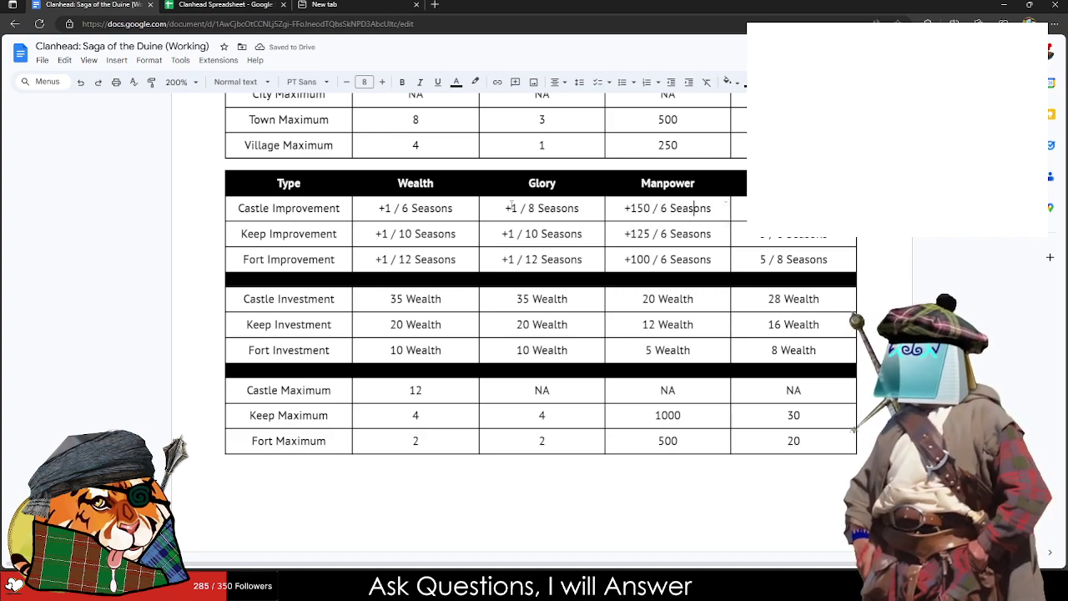
{"action": "type", "text": "+"}
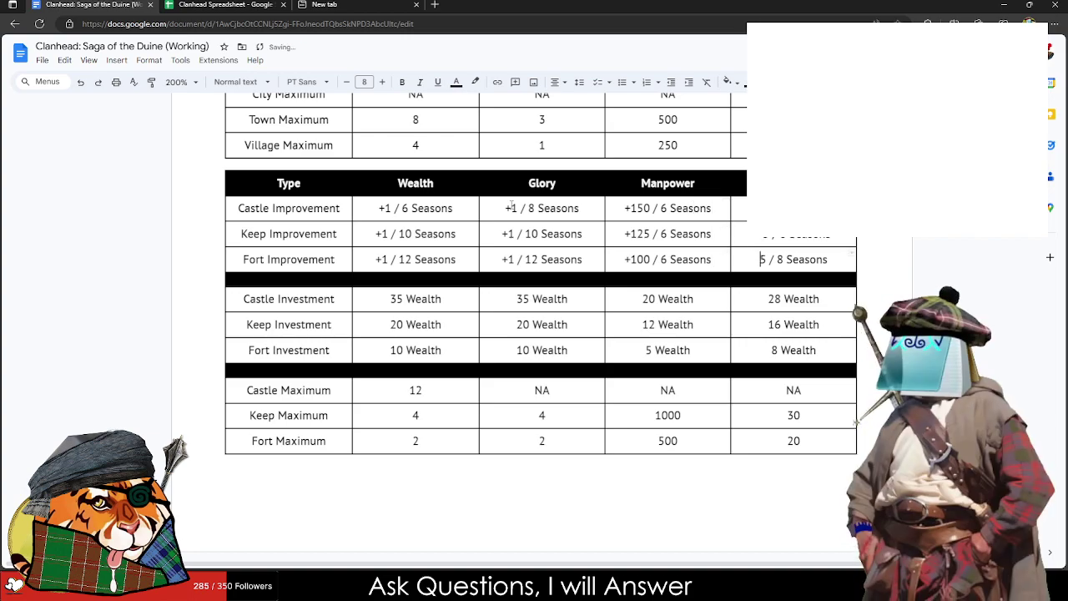
{"action": "type", "text": "+"}
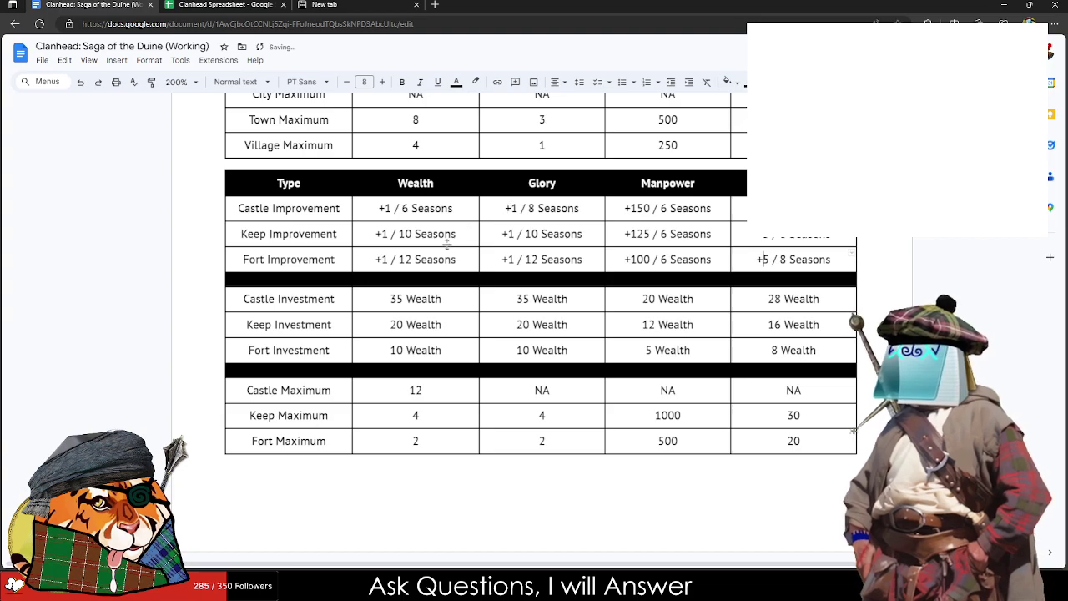
Step: Copy the Kirk and Monastary values for Wealth, Glory, Manpower and Fortification from the Clanhead Spreadsheet
{"action": "scroll", "coordinate": [450, 242], "scroll_direction": "up", "scroll_amount": 4}
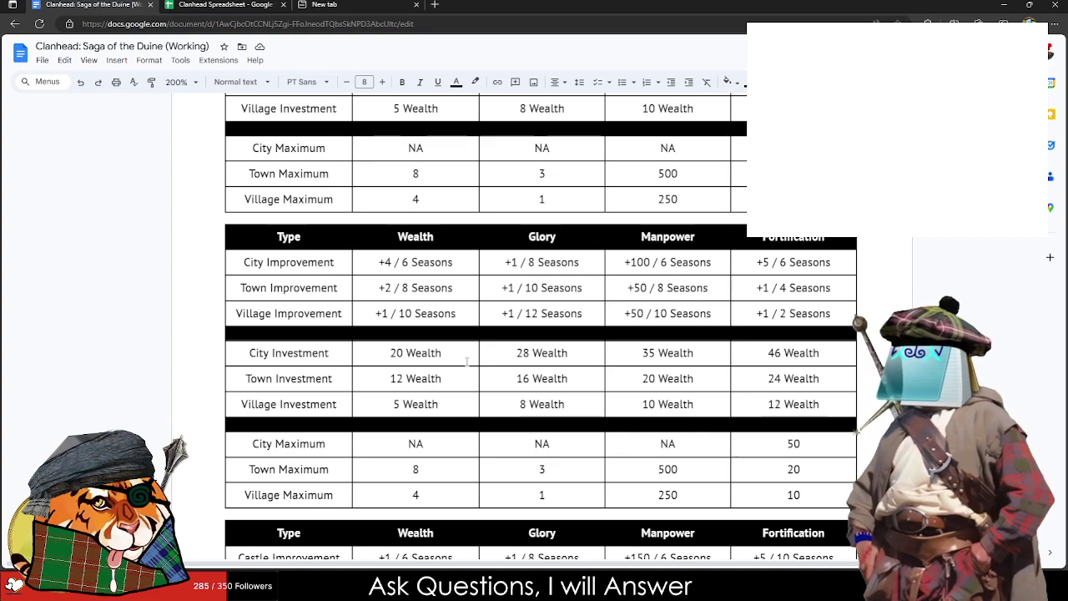
{"action": "scroll", "coordinate": [339, 409], "scroll_direction": "down", "scroll_amount": 2}
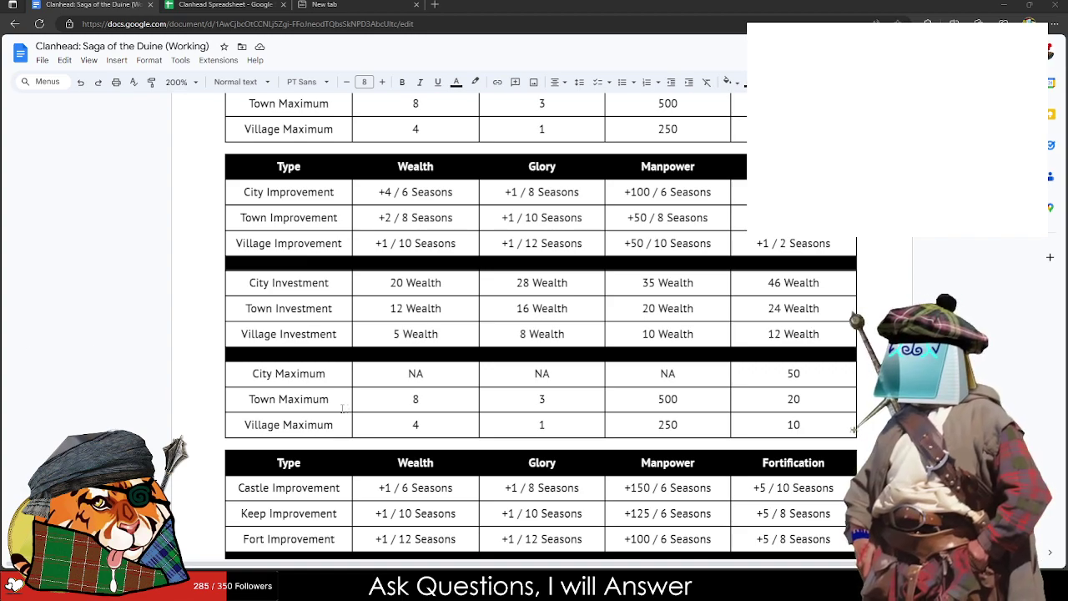
{"action": "left_click", "coordinate": [338, 404]}
{"action": "scroll", "coordinate": [332, 404], "scroll_direction": "down", "scroll_amount": 3}
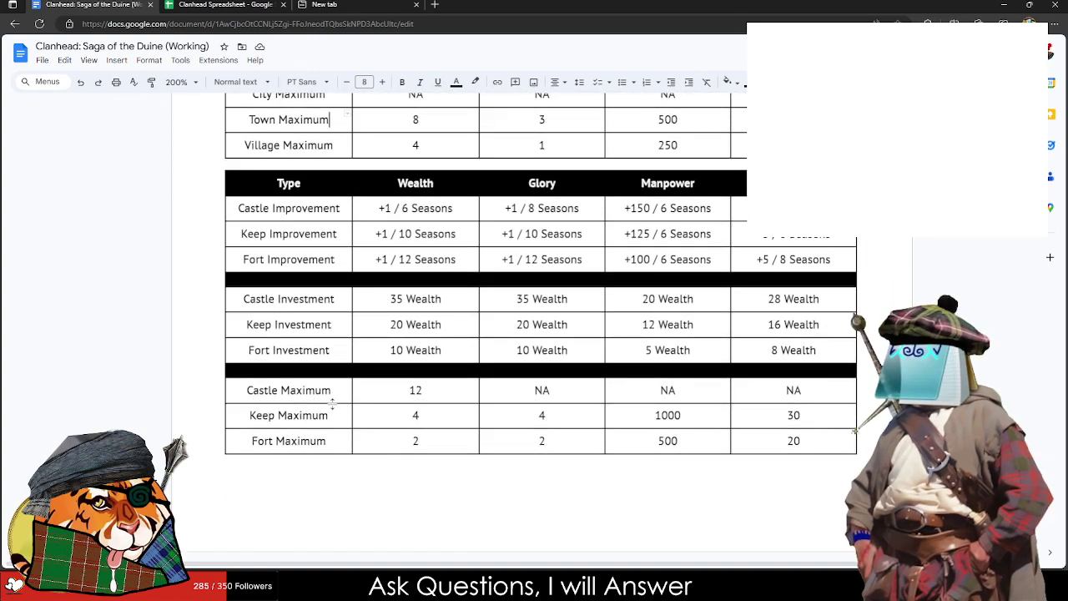
{"action": "left_click", "coordinate": [221, 5]}
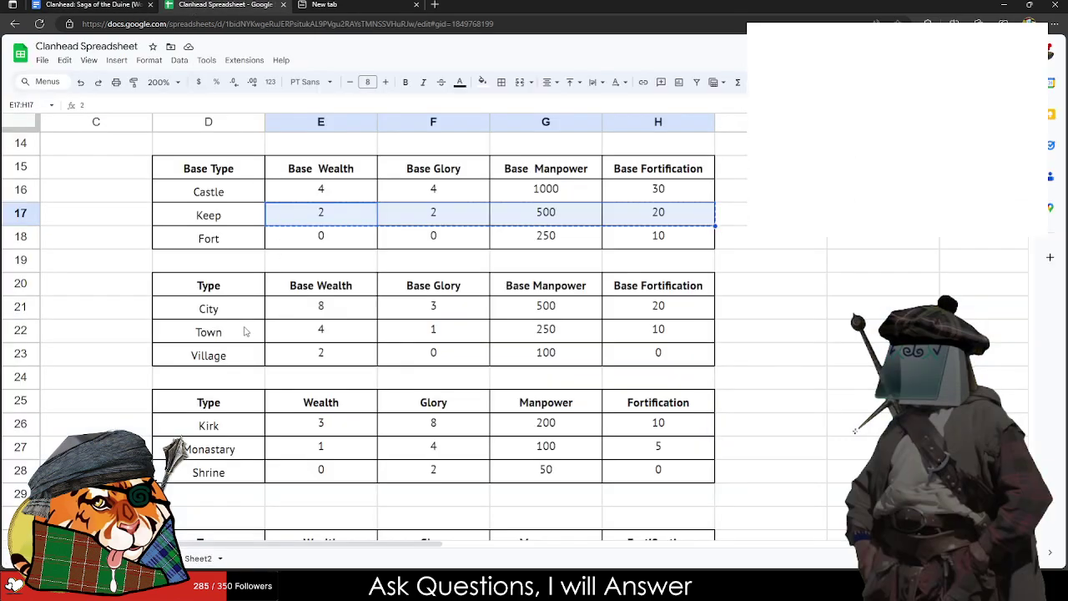
{"action": "left_click_drag", "start_coordinate": [299, 424], "coordinate": [645, 471]}
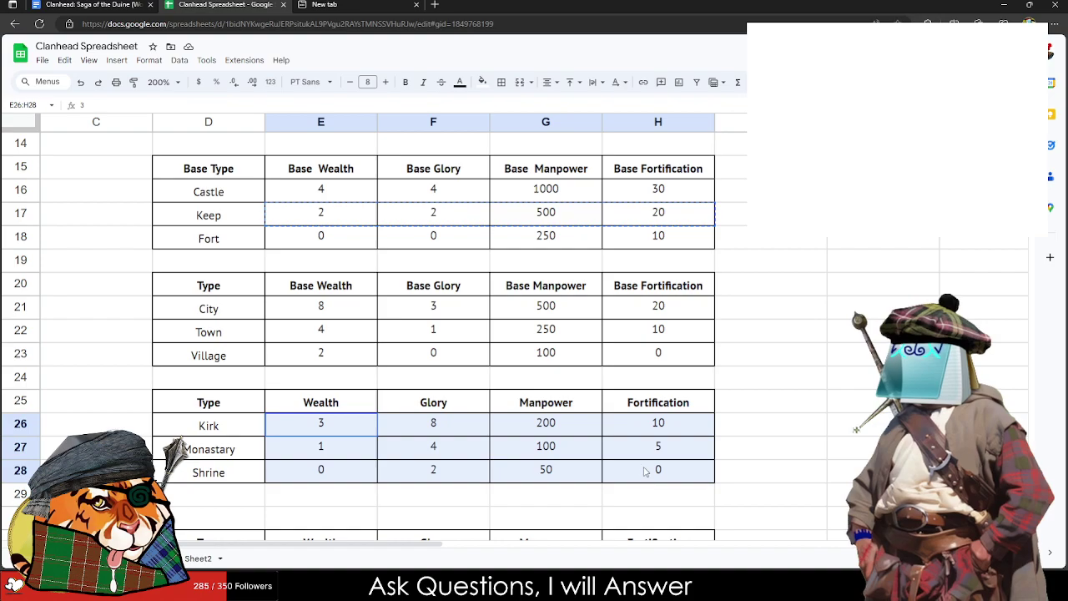
{"action": "left_click_drag", "start_coordinate": [313, 427], "coordinate": [659, 451]}
{"action": "key", "text": "ctrl+c"}
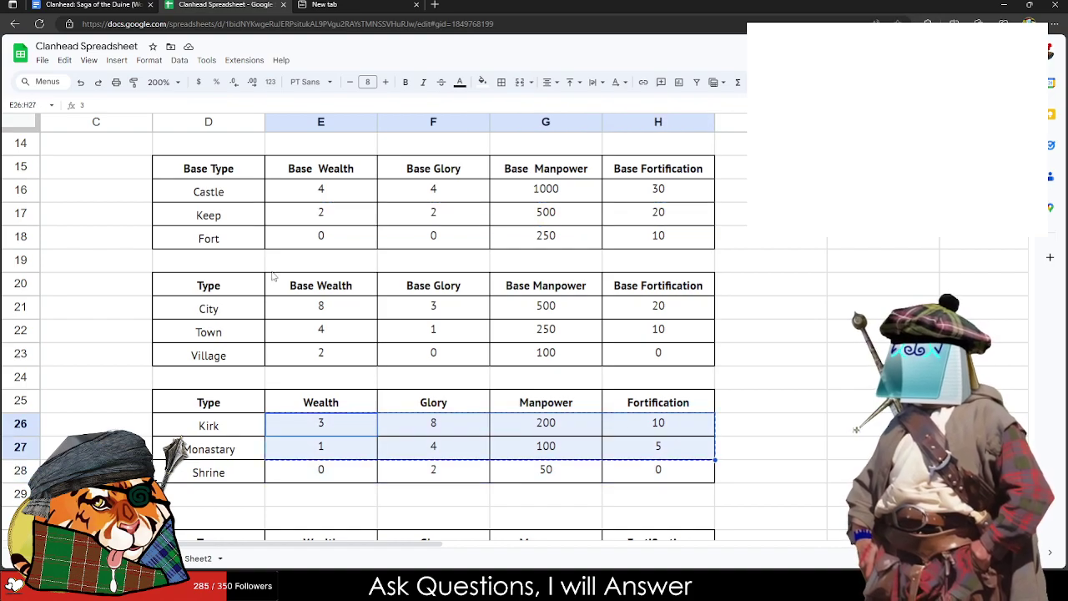
Step: In the Clanhead document, paste the copied values 3, 8, 200, 10 and 1, 4, 100, 5 over the second City table's Town and Village Maximum rows
{"action": "left_click", "coordinate": [125, 5]}
{"action": "scroll", "coordinate": [386, 289], "scroll_direction": "up", "scroll_amount": 5}
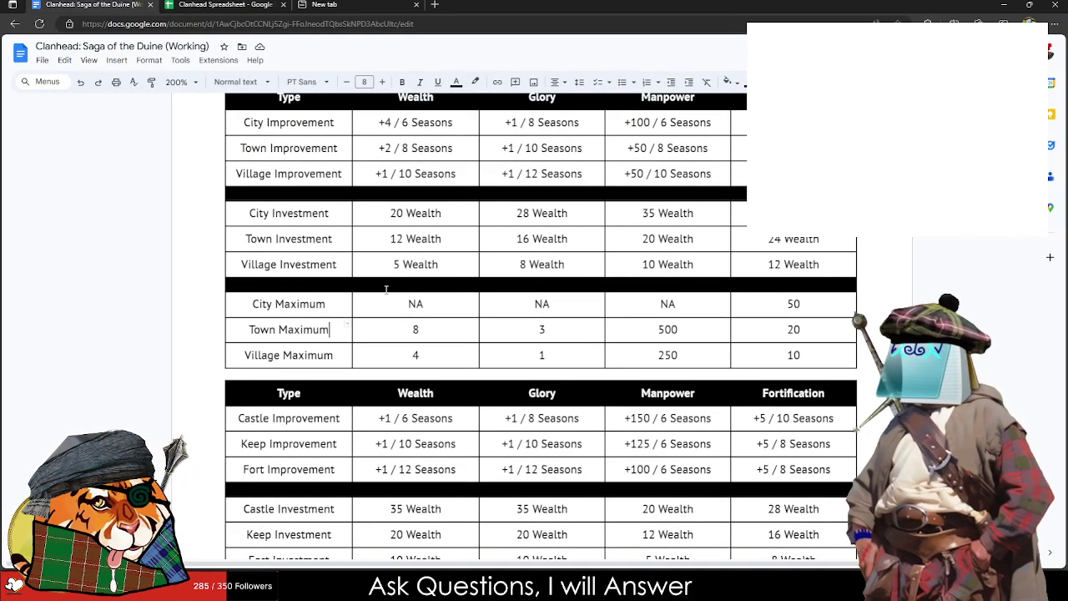
{"action": "left_click", "coordinate": [390, 331]}
{"action": "key", "text": "ctrl+v"}
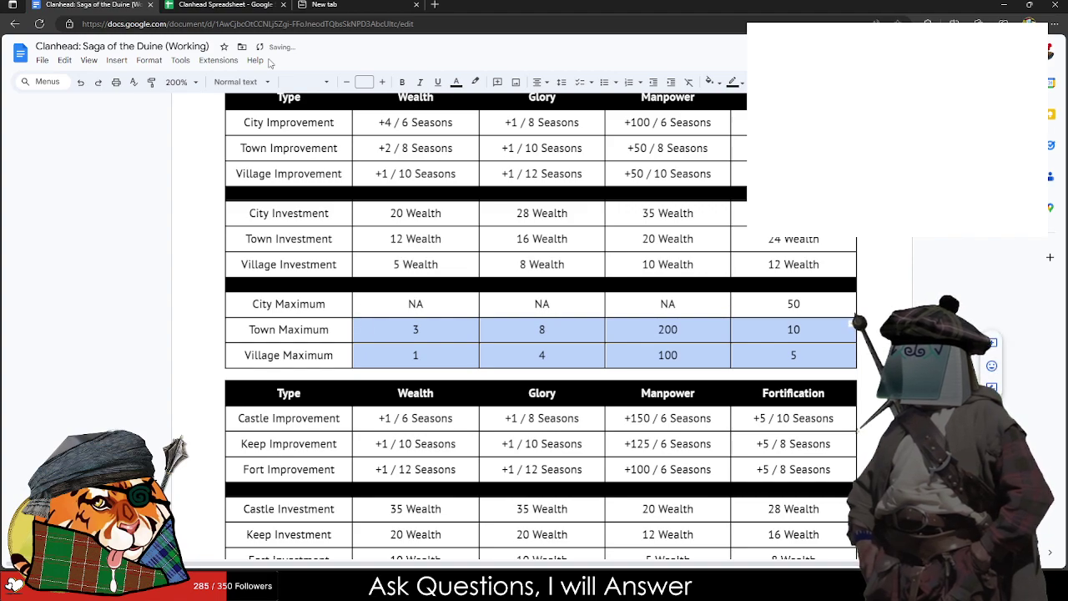
Step: Replace the City, Town and Village Maximum labels with Kirk, Monastary and Shrine from the Clanhead Spreadsheet
{"action": "left_click", "coordinate": [225, 5]}
{"action": "left_click_drag", "start_coordinate": [208, 447], "coordinate": [221, 473]}
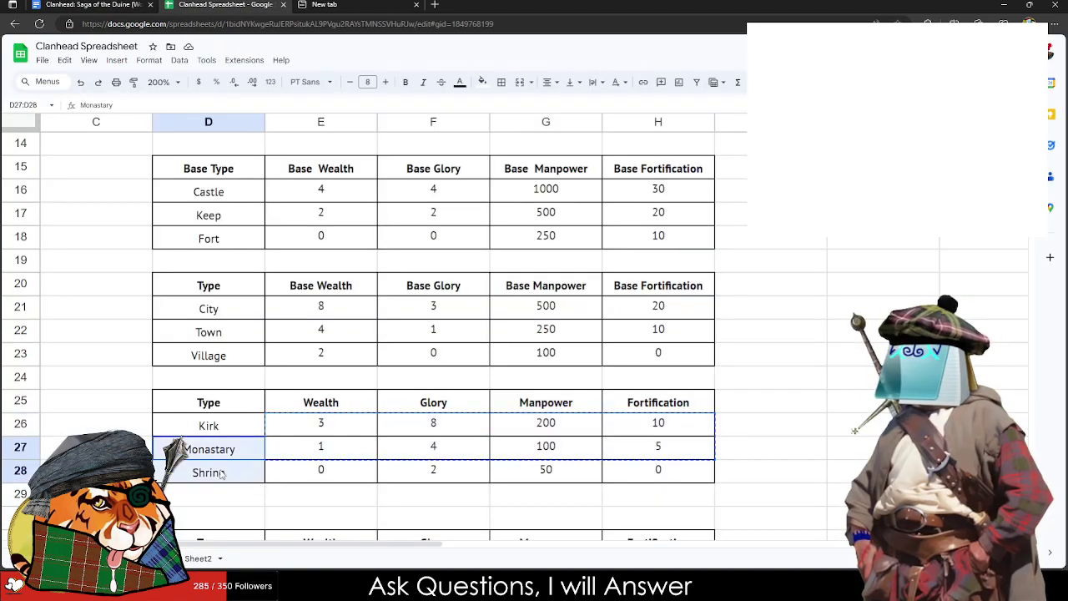
{"action": "left_click_drag", "start_coordinate": [209, 425], "coordinate": [234, 470]}
{"action": "left_click", "coordinate": [121, 4]}
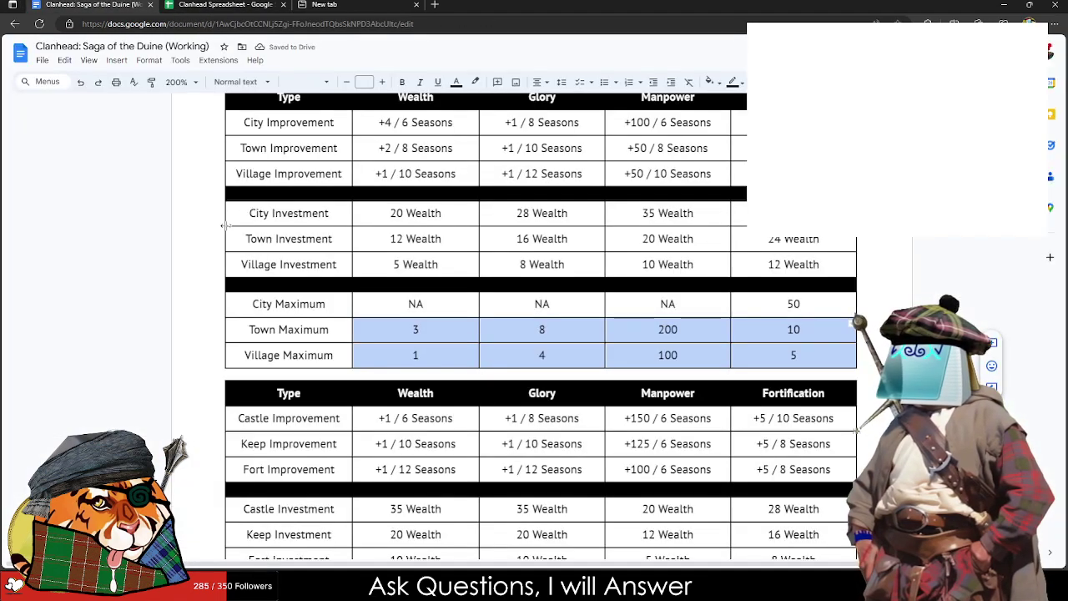
{"action": "left_click", "coordinate": [262, 303]}
{"action": "left_click_drag", "start_coordinate": [262, 304], "coordinate": [315, 354]}
{"action": "key", "text": "ctrl+v"}
Step: Complete the three labels as Kirk Maximum, Monastery Maximum and Shrine Maximum, correcting the spelling of Monastary
{"action": "left_click", "coordinate": [317, 305]}
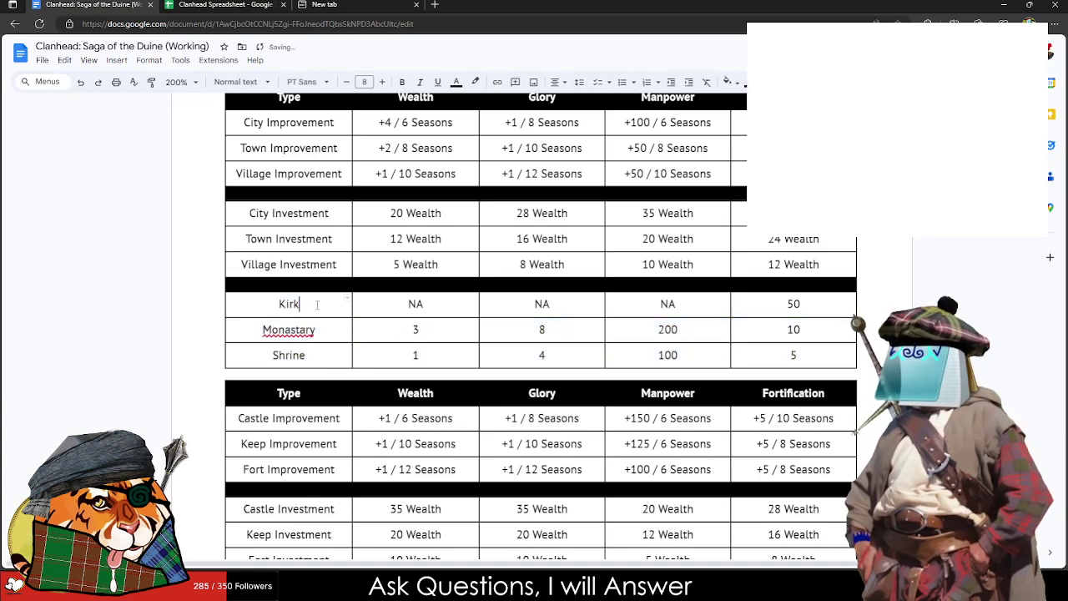
{"action": "type", "text": "Maximum"}
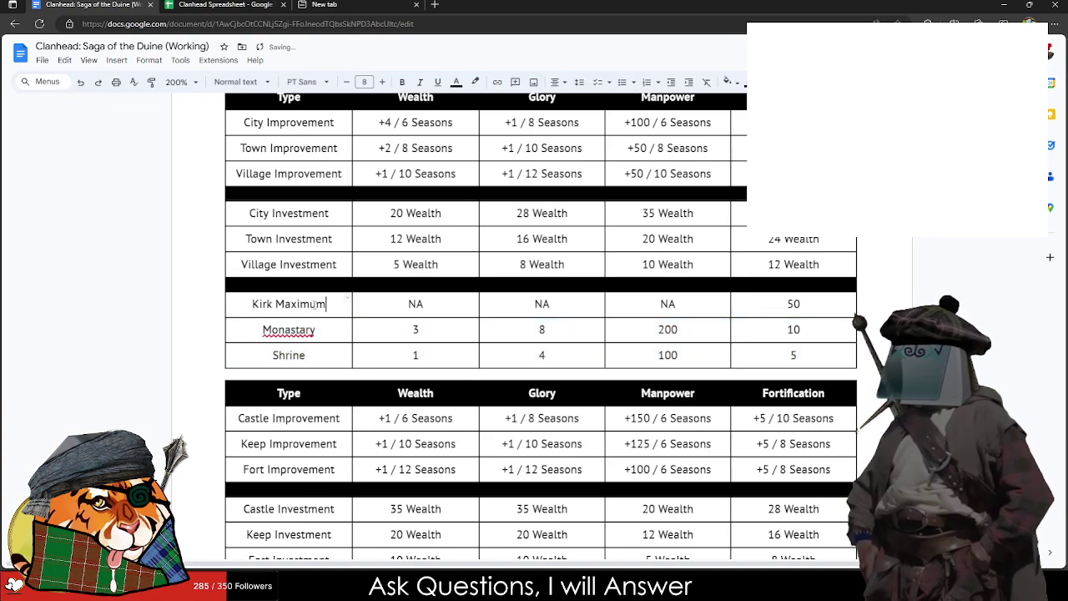
{"action": "left_click", "coordinate": [292, 330]}
{"action": "left_click", "coordinate": [300, 308]}
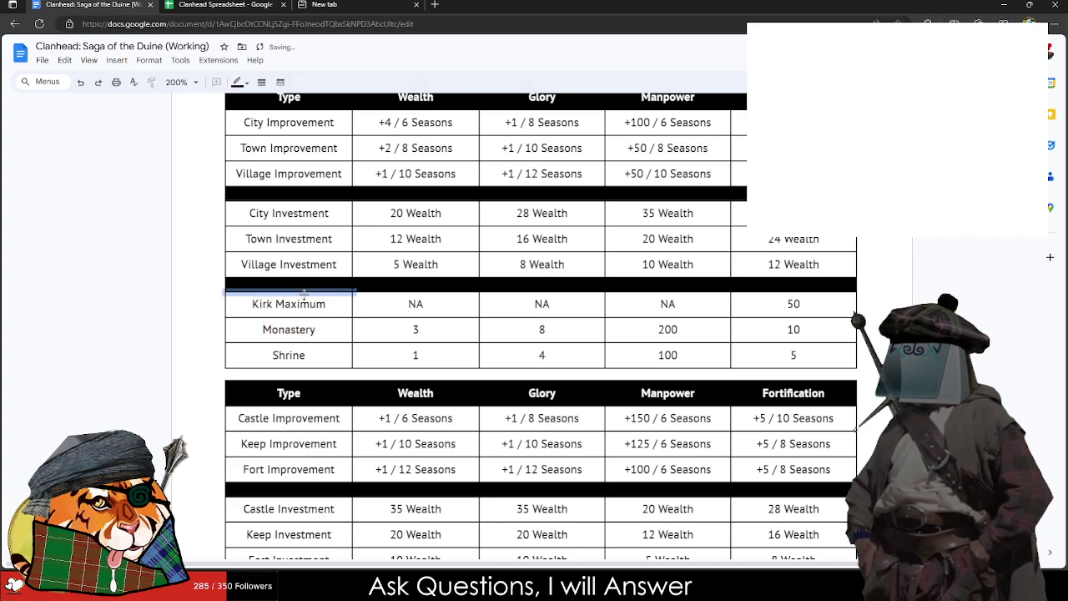
{"action": "double_click", "coordinate": [310, 305]}
{"action": "key", "text": "ctrl+c"}
{"action": "left_click", "coordinate": [317, 330]}
{"action": "key", "text": "ctrl+v"}
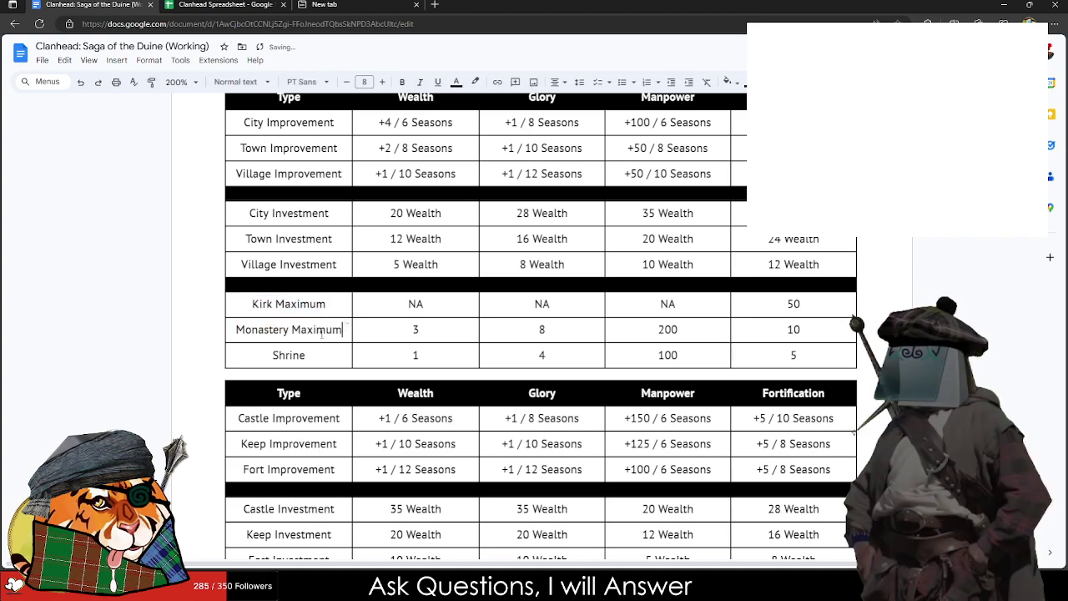
{"action": "left_click", "coordinate": [317, 357]}
{"action": "key", "text": "ctrl+v"}
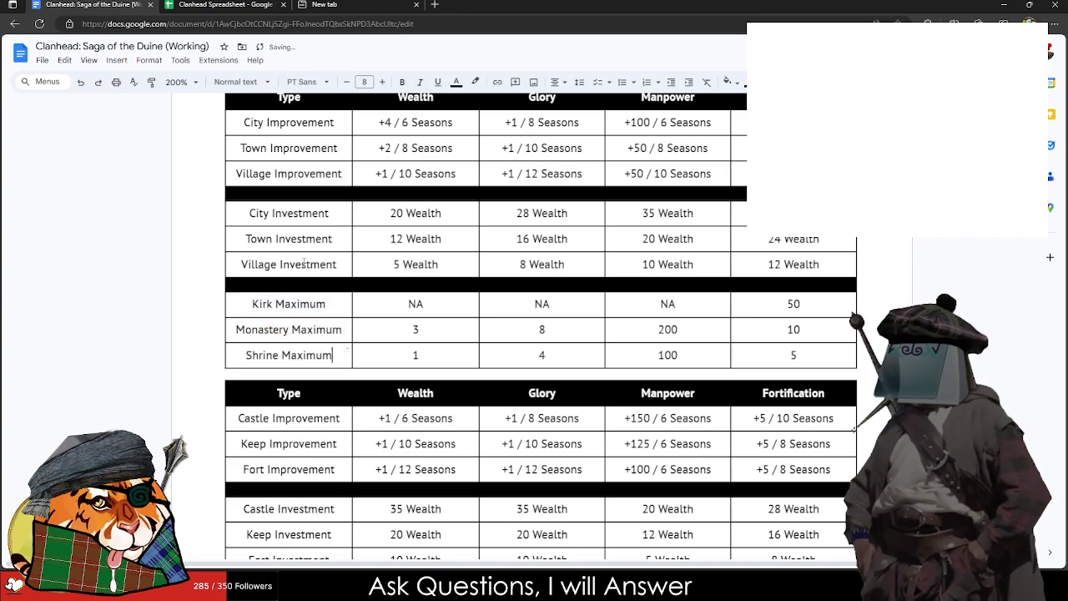
Step: Rename the same table's City, Town and Village Investment labels as Kirk Investment, Monastery Investment and Shrine Investment
{"action": "double_click", "coordinate": [260, 213]}
{"action": "key", "text": "BackSpace"}
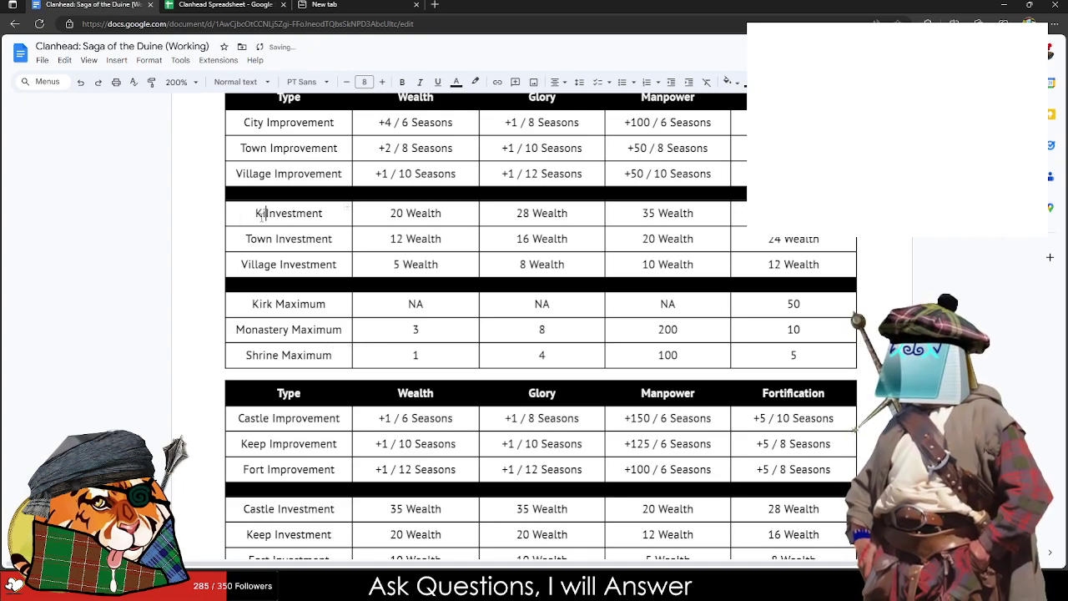
{"action": "type", "text": "Kirk I"}
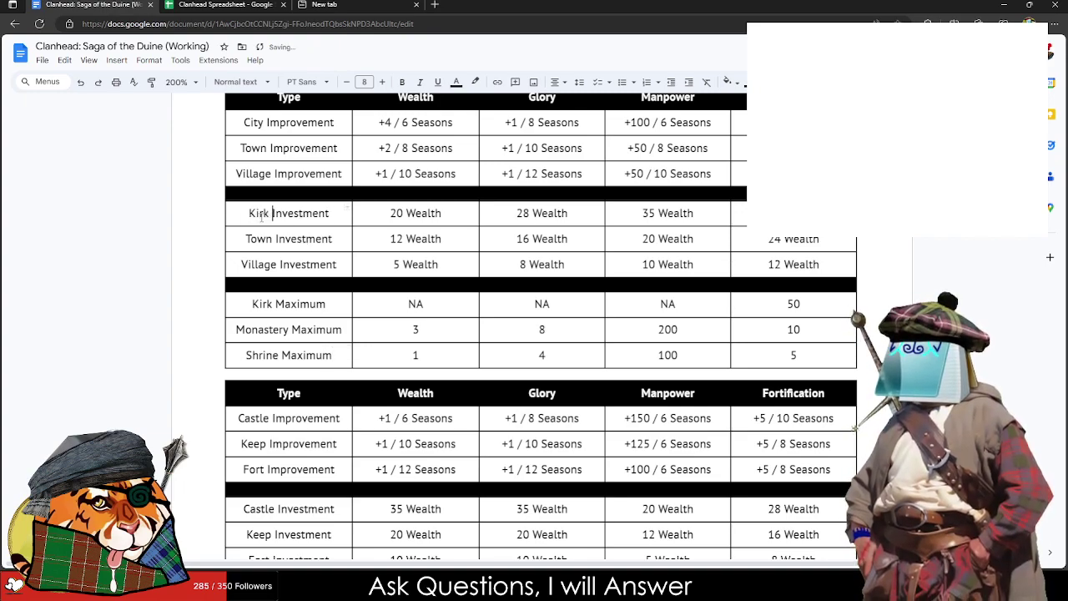
{"action": "double_click", "coordinate": [259, 328]}
{"action": "double_click", "coordinate": [260, 237]}
{"action": "key", "text": "ctrl+v"}
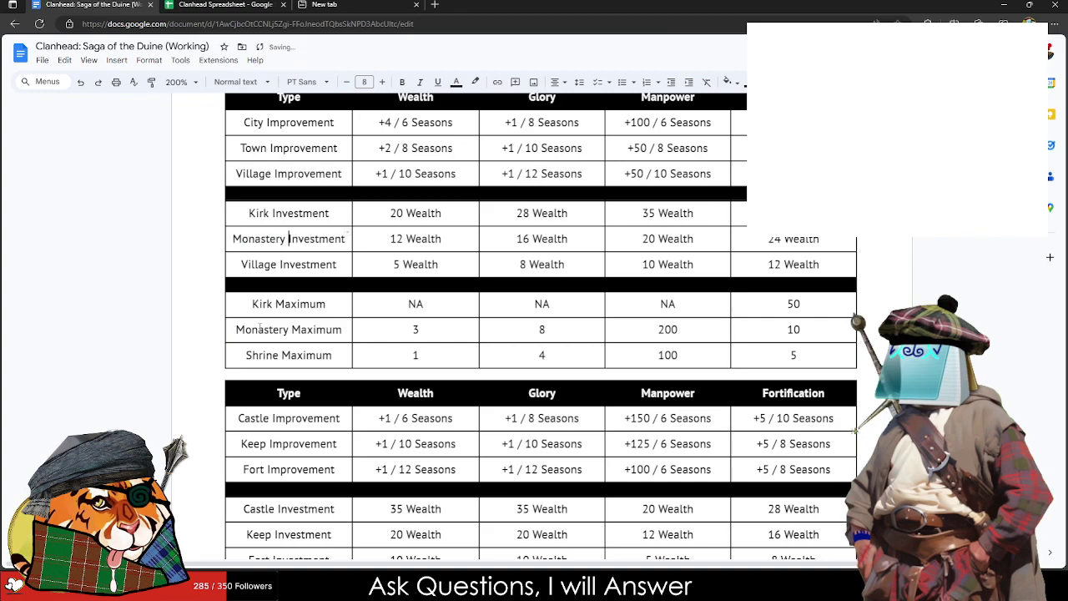
{"action": "double_click", "coordinate": [259, 354]}
{"action": "key", "text": "ctrl+c"}
{"action": "double_click", "coordinate": [252, 263]}
{"action": "key", "text": "ctrl+v"}
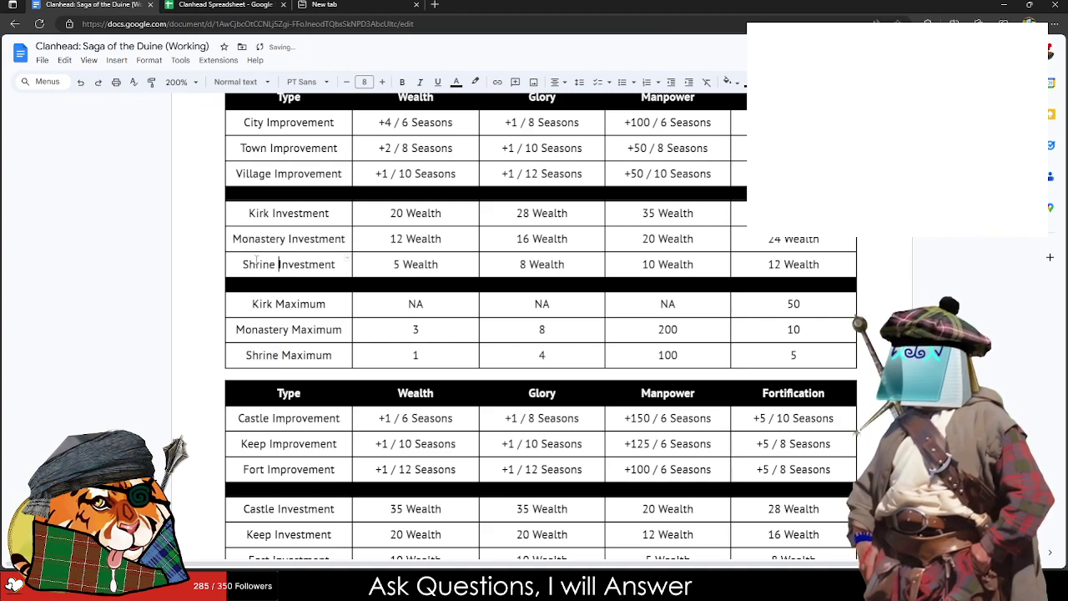
Step: Rename the same table's Town Improvement label as Monastery Improvement
{"action": "double_click", "coordinate": [264, 329]}
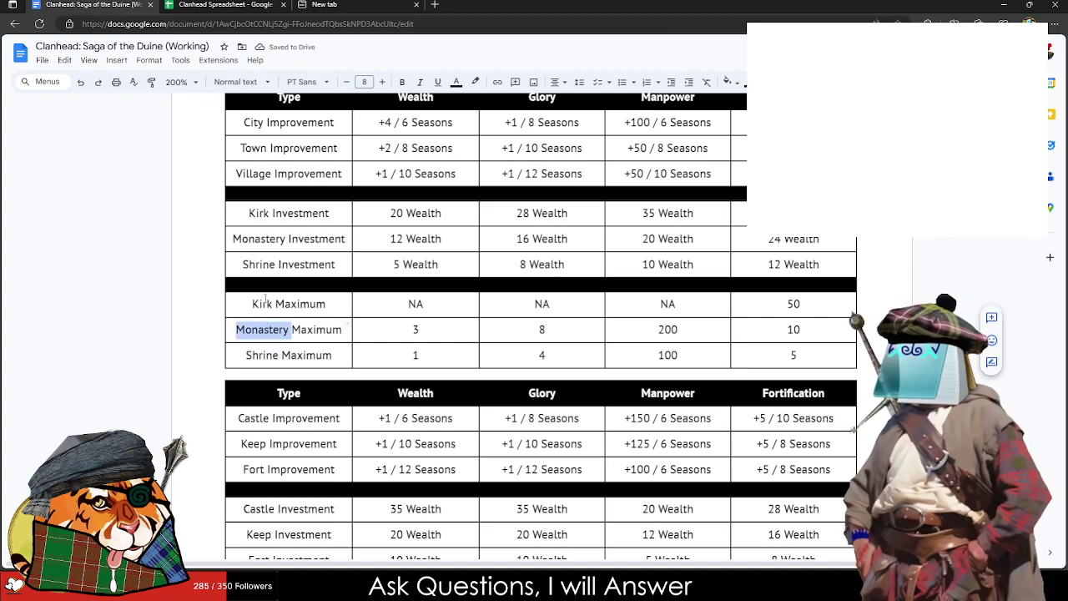
{"action": "key", "text": "ctrl+c"}
{"action": "double_click", "coordinate": [254, 148]}
{"action": "key", "text": "ctrl+v"}
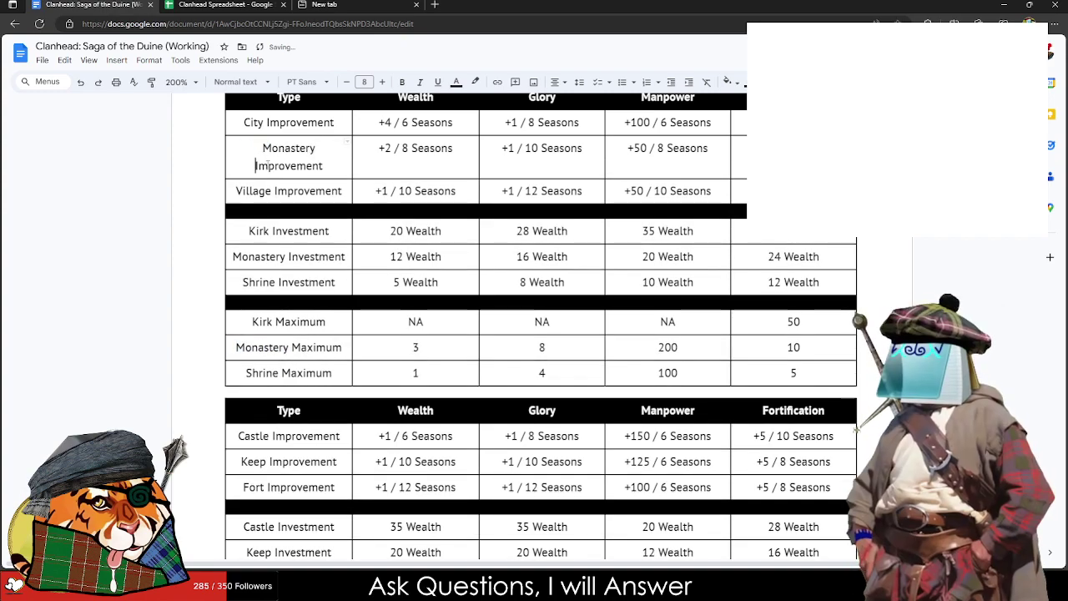
Step: Rename the Village Improvement label as Shrine Improvement and the City Improvement label as Kirk Improvement in the same table
{"action": "double_click", "coordinate": [312, 164]}
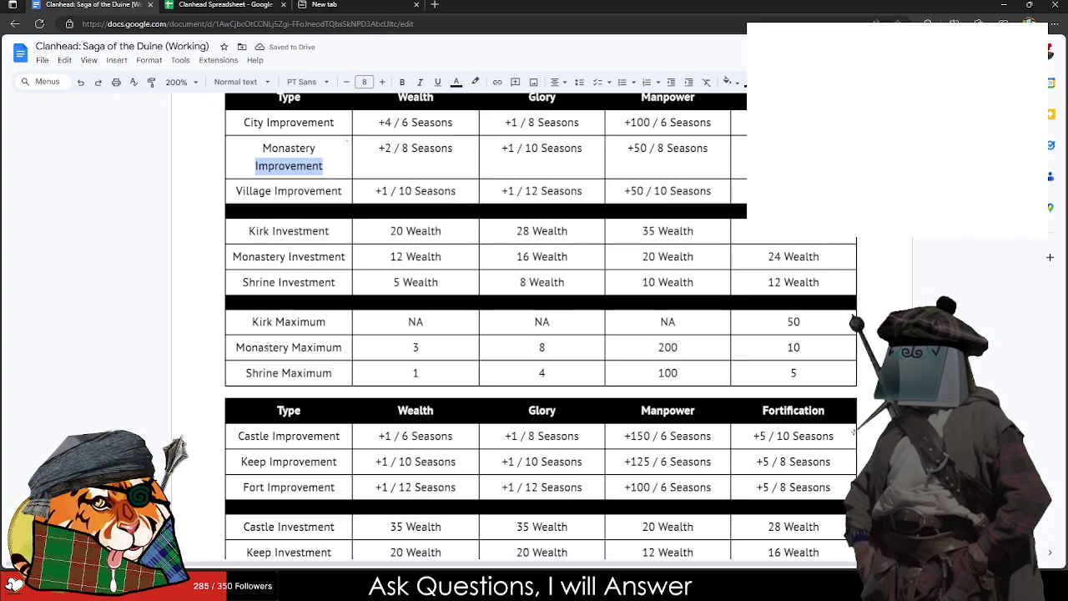
{"action": "left_click", "coordinate": [268, 382]}
{"action": "double_click", "coordinate": [266, 373]}
{"action": "key", "text": "ctrl+c"}
{"action": "double_click", "coordinate": [254, 190]}
{"action": "key", "text": "ctrl+v"}
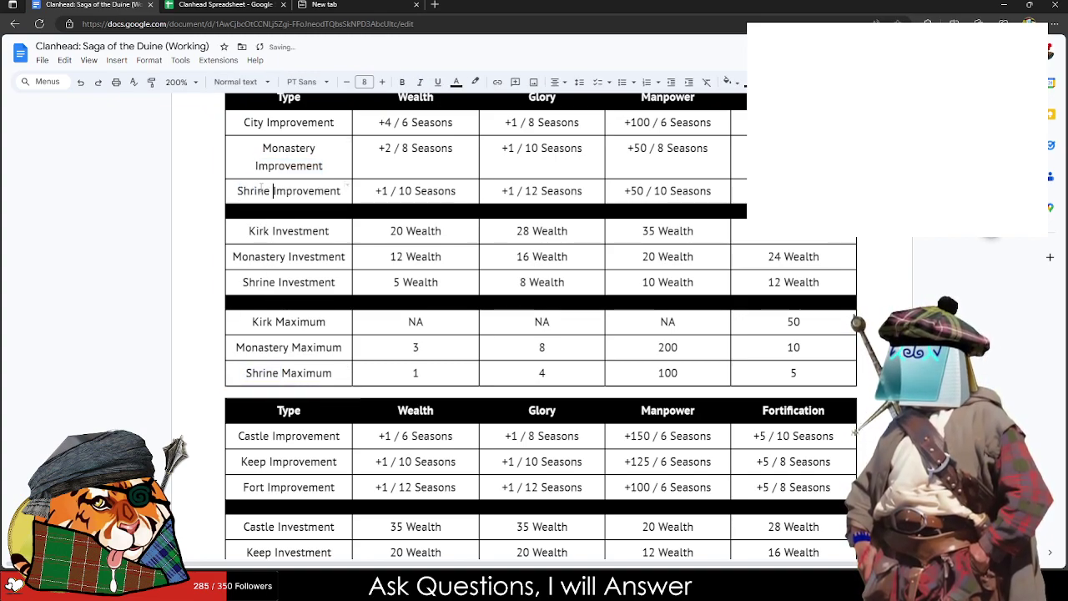
{"action": "double_click", "coordinate": [259, 321]}
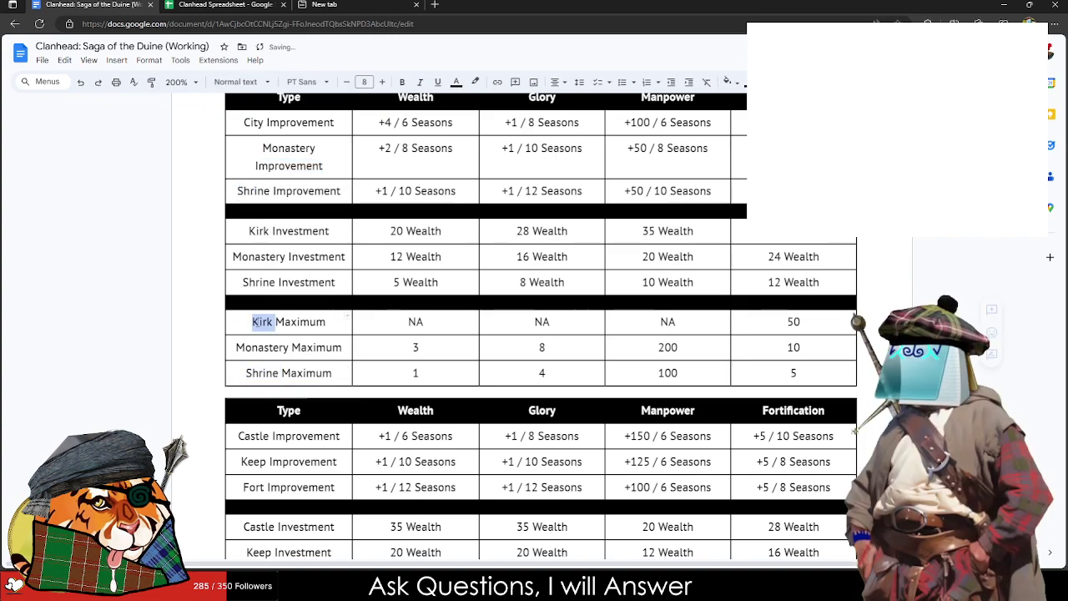
{"action": "key", "text": "ctrl+c"}
{"action": "double_click", "coordinate": [255, 123]}
{"action": "key", "text": "ctrl+v"}
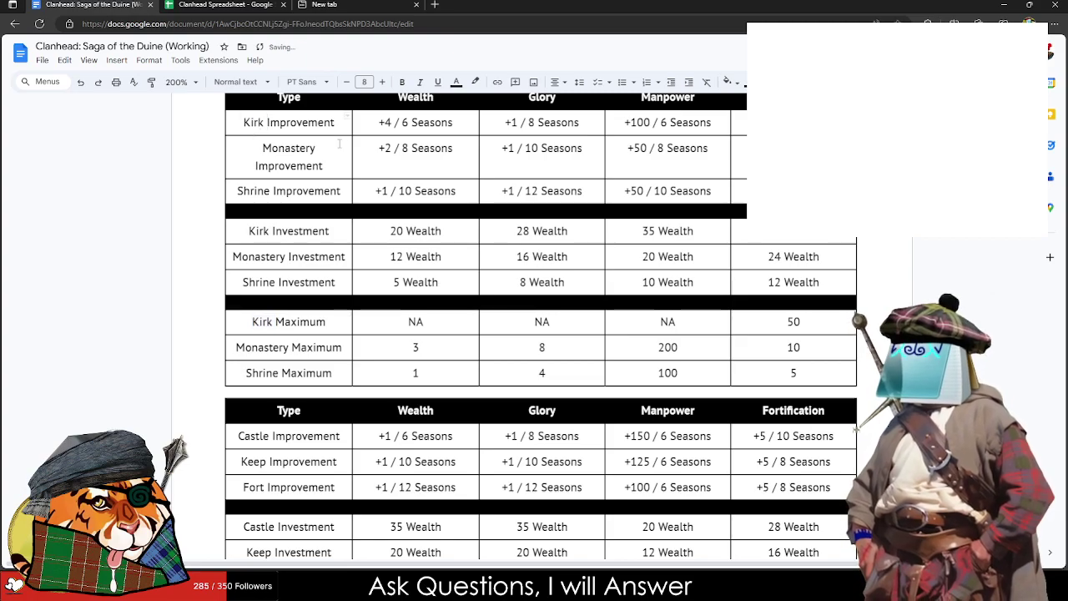
Step: Set the Monastery Improvement label to PT Sans at size 7 so it fits on one line
{"action": "left_click_drag", "start_coordinate": [268, 122], "coordinate": [667, 315]}
{"action": "scroll", "coordinate": [576, 313], "scroll_direction": "down", "scroll_amount": 5}
{"action": "scroll", "coordinate": [584, 306], "scroll_direction": "up", "scroll_amount": 4}
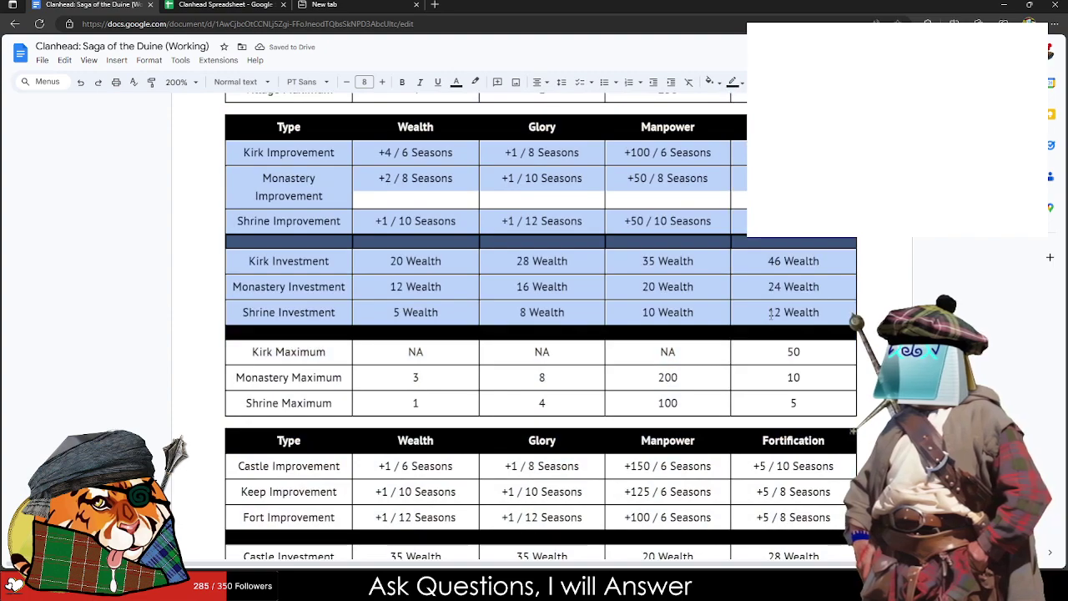
{"action": "left_click", "coordinate": [375, 207]}
{"action": "triple_click", "coordinate": [283, 178]}
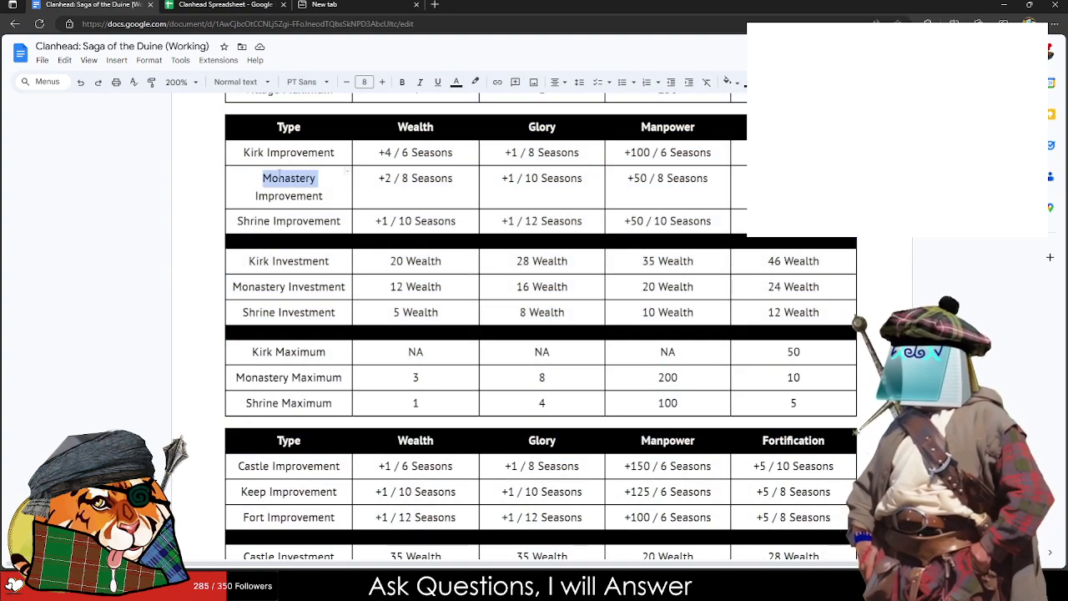
{"action": "left_click", "coordinate": [364, 81]}
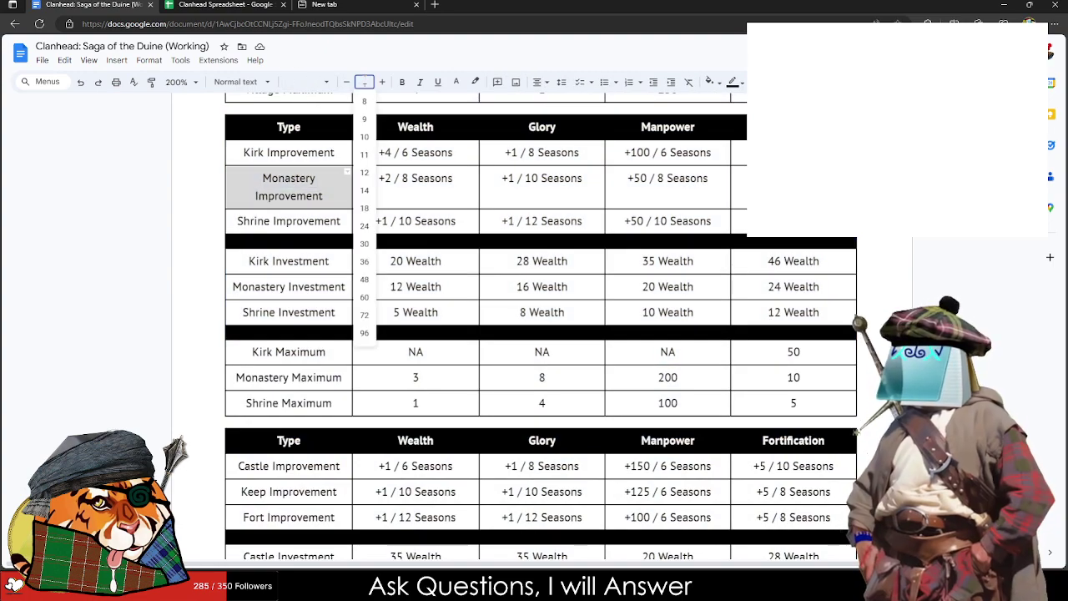
{"action": "left_click", "coordinate": [364, 101]}
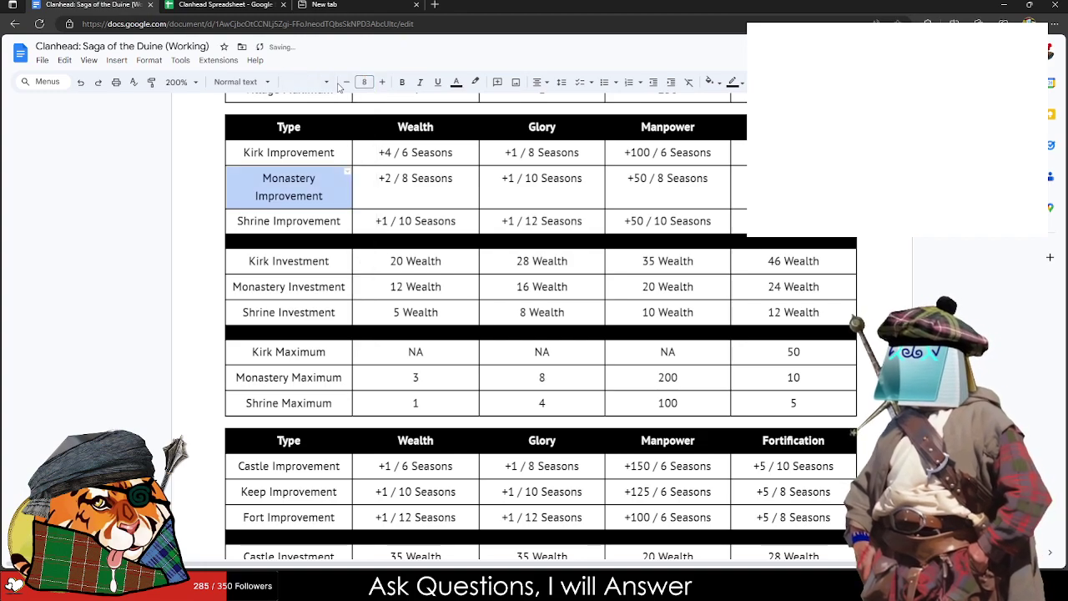
{"action": "left_click", "coordinate": [347, 81]}
{"action": "left_click", "coordinate": [311, 83]}
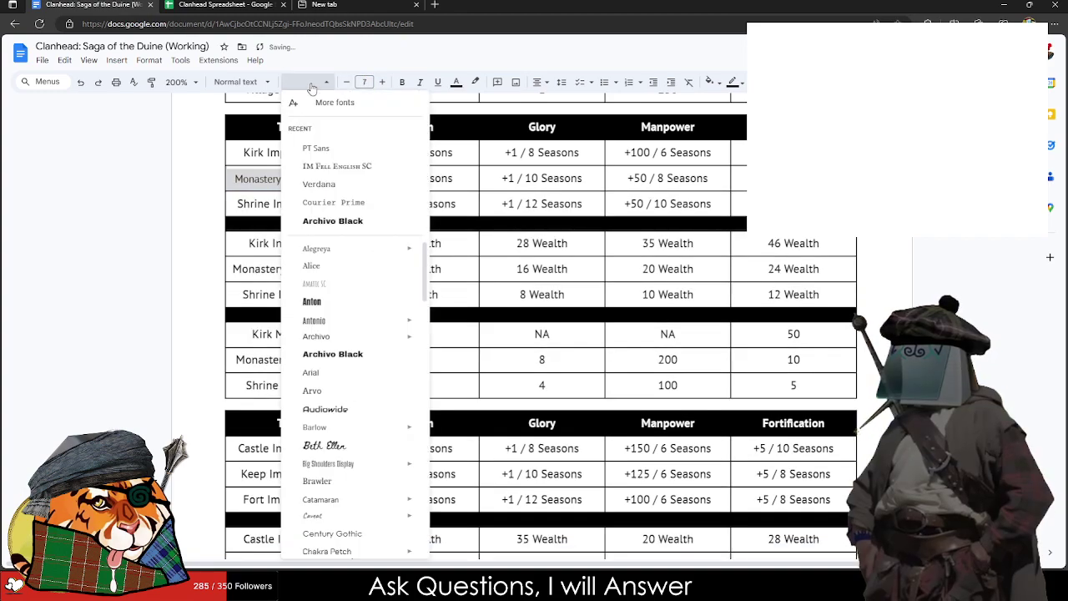
{"action": "left_click", "coordinate": [316, 148]}
{"action": "left_click", "coordinate": [302, 153]}
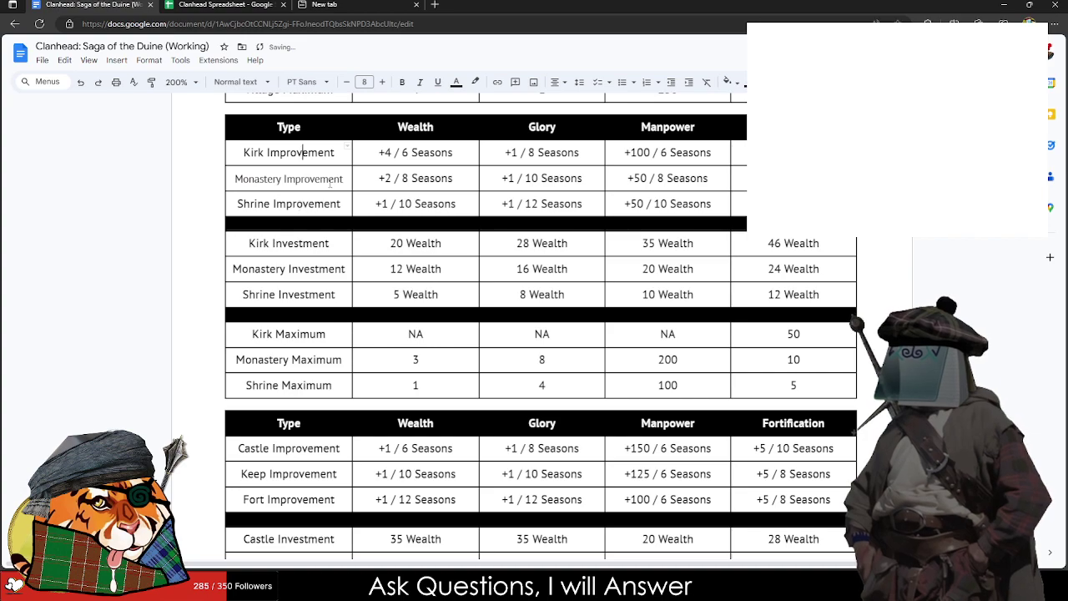
Step: Try bold on the Kirk, Monastery and Shrine Improvement labels, and undo it
{"action": "triple_click", "coordinate": [283, 180]}
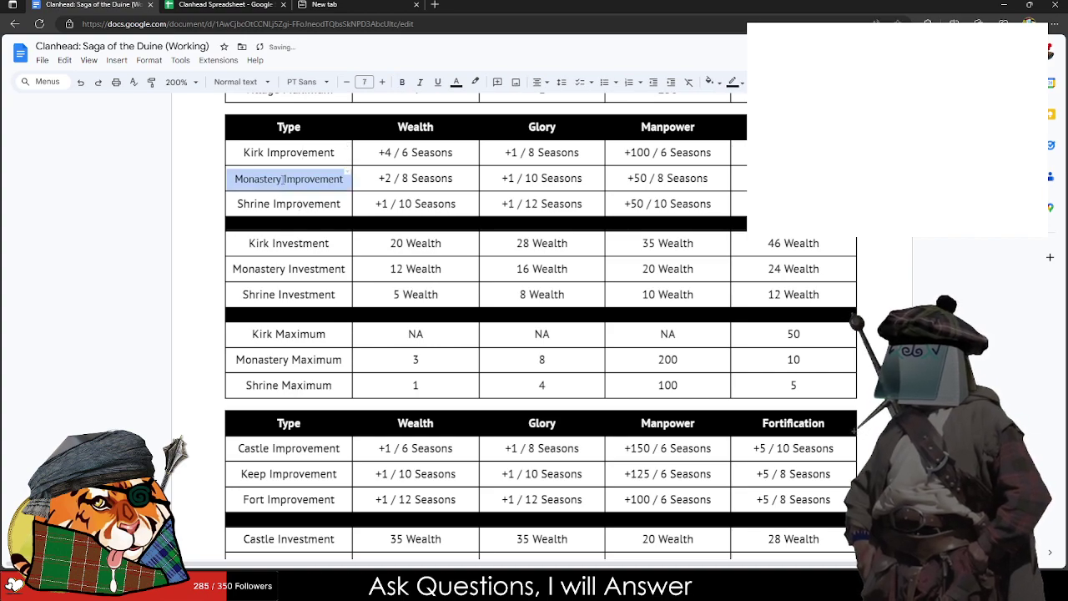
{"action": "left_click", "coordinate": [286, 203]}
{"action": "left_click_drag", "start_coordinate": [299, 152], "coordinate": [311, 202]}
{"action": "key", "text": "ctrl+b"}
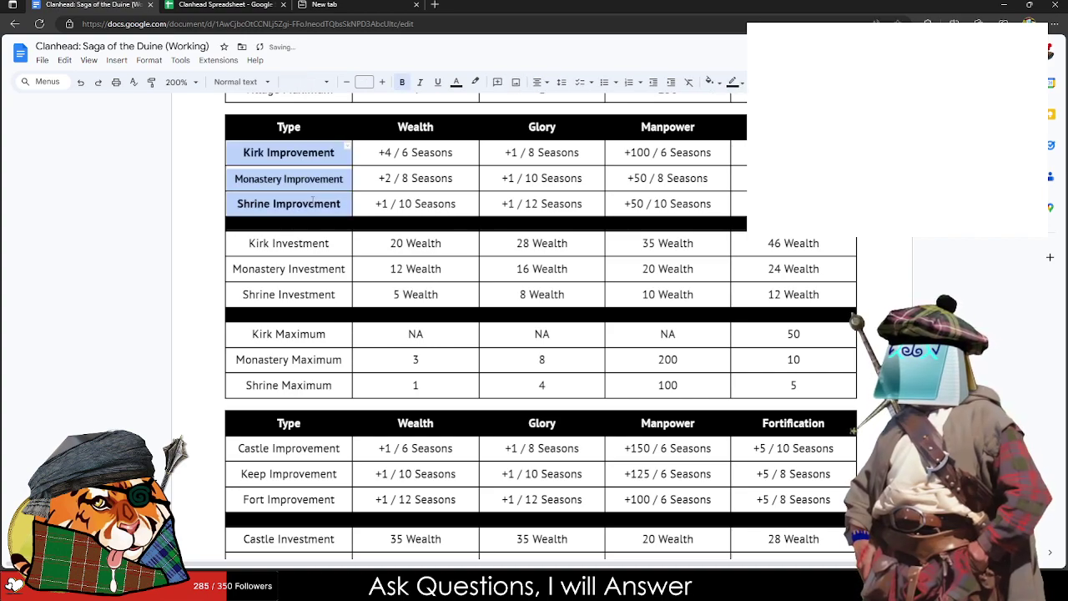
{"action": "left_click", "coordinate": [341, 296]}
{"action": "key", "text": "ctrl+z"}
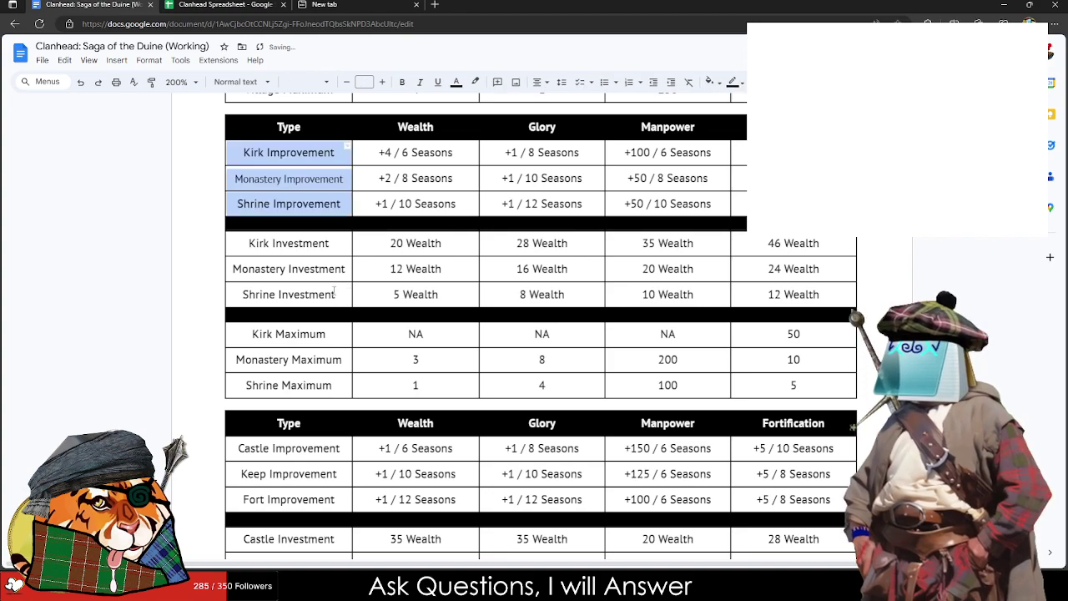
Step: Clear all Wealth, Glory, Manpower and Fortification values from the Kirk, Monastery and Shrine Improvement and Investment rows
{"action": "left_click", "coordinate": [319, 281]}
{"action": "left_click_drag", "start_coordinate": [286, 243], "coordinate": [291, 296]}
{"action": "scroll", "coordinate": [393, 222], "scroll_direction": "up", "scroll_amount": 1}
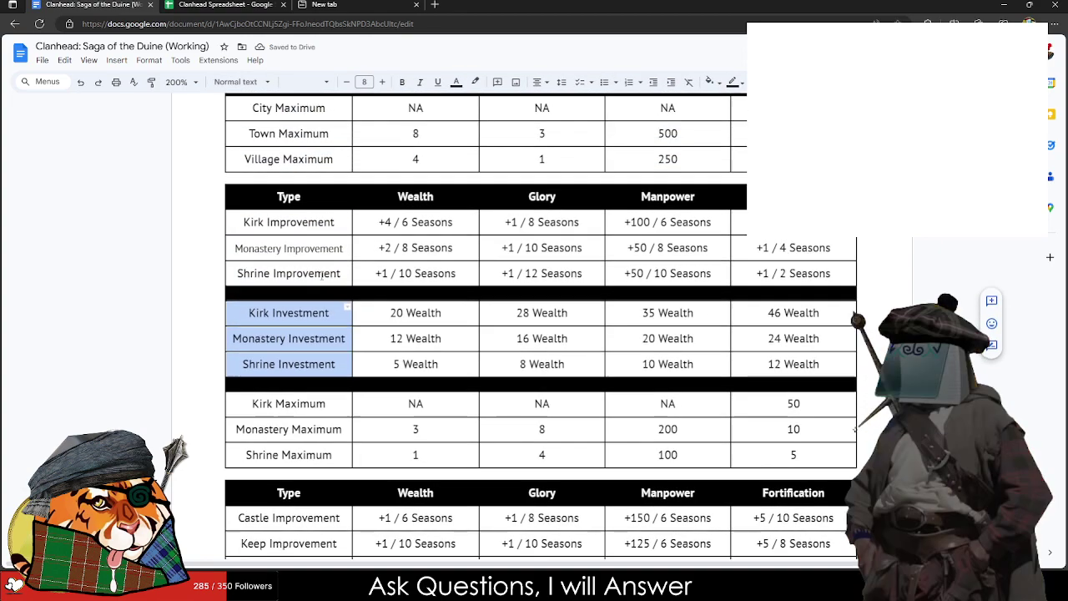
{"action": "left_click_drag", "start_coordinate": [394, 222], "coordinate": [792, 275]}
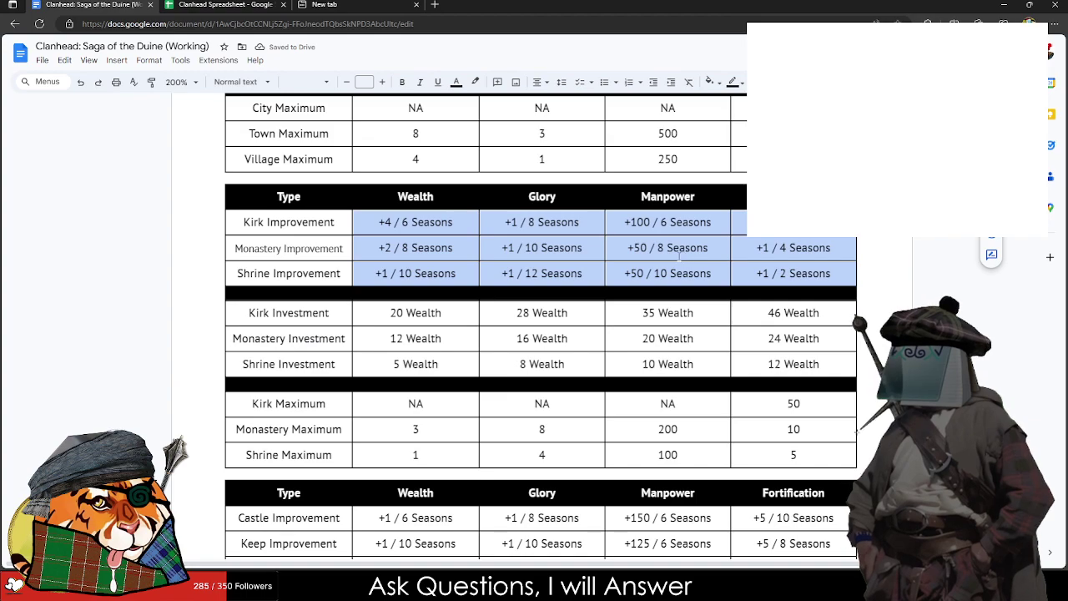
{"action": "key", "text": "Delete"}
{"action": "left_click_drag", "start_coordinate": [386, 320], "coordinate": [780, 356]}
{"action": "key", "text": "Delete"}
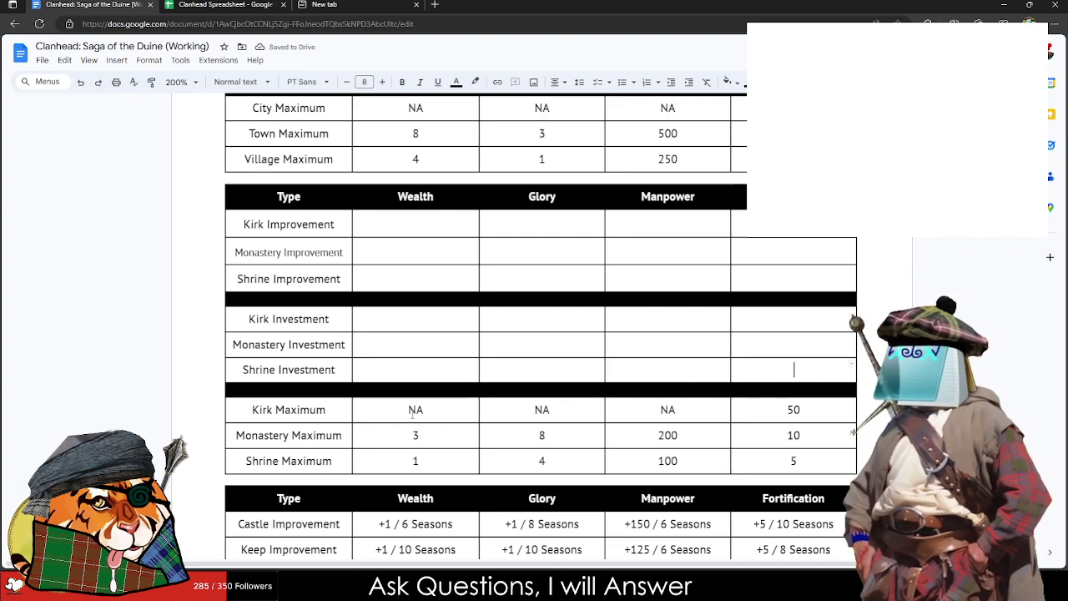
Step: Clear the Kirk Maximum row's values and fill them with a copy of the Monastery Maximum values
{"action": "left_click_drag", "start_coordinate": [407, 422], "coordinate": [769, 417]}
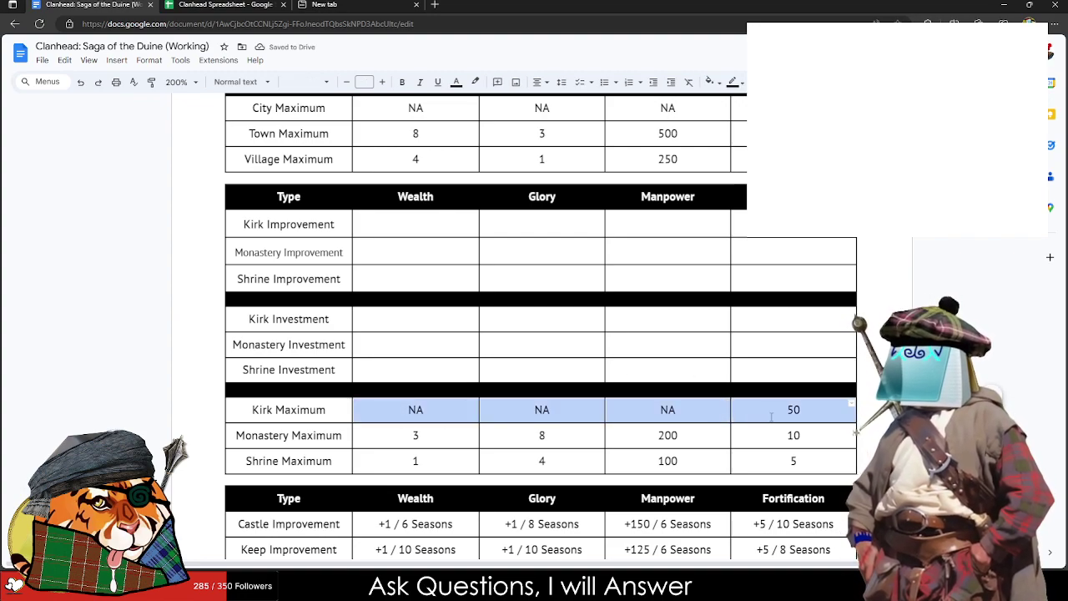
{"action": "key", "text": "Delete"}
{"action": "left_click", "coordinate": [767, 417]}
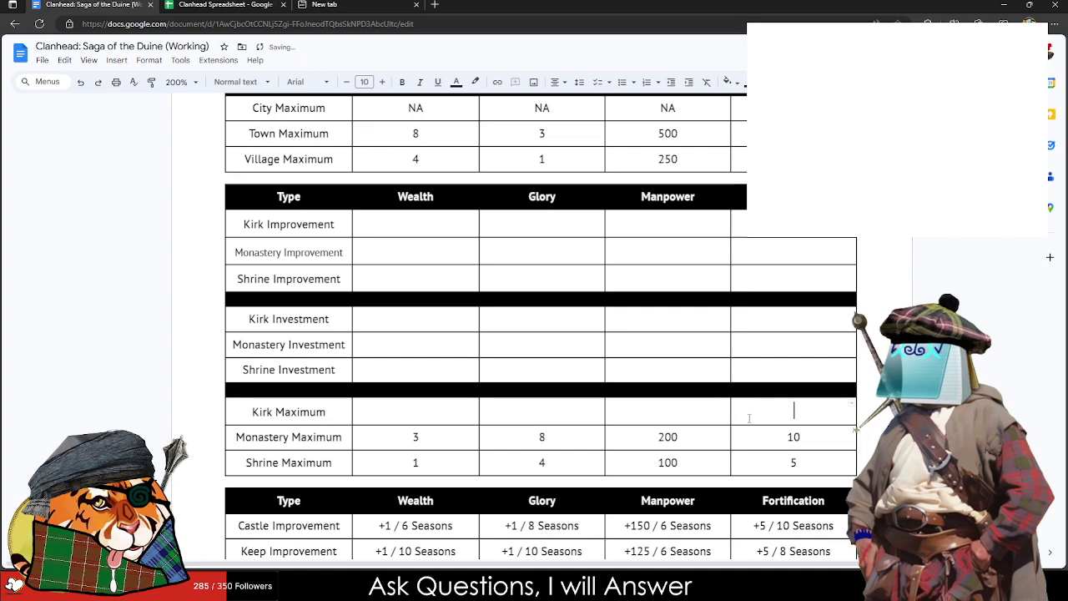
{"action": "left_click_drag", "start_coordinate": [400, 436], "coordinate": [785, 440]}
{"action": "key", "text": "ctrl+c"}
{"action": "left_click", "coordinate": [417, 407]}
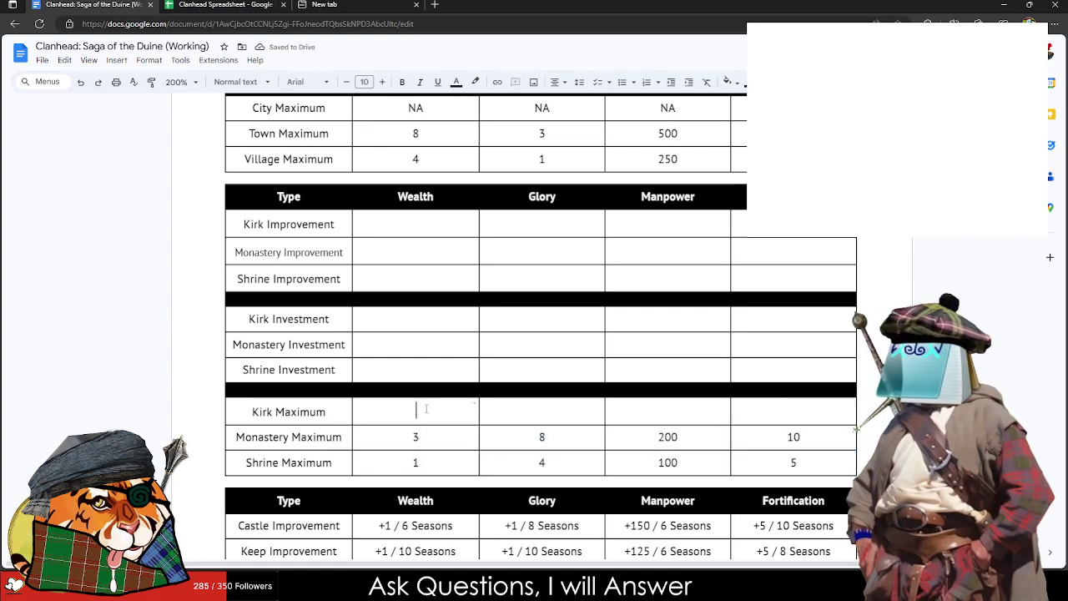
{"action": "key", "text": "ctrl+v"}
Step: Set the Kirk Maximum row to NA for Wealth, NA for Glory, 800 for Manpower and 30 for Fortification
{"action": "left_click", "coordinate": [417, 408]}
{"action": "left_click_drag", "start_coordinate": [417, 409], "coordinate": [455, 406]}
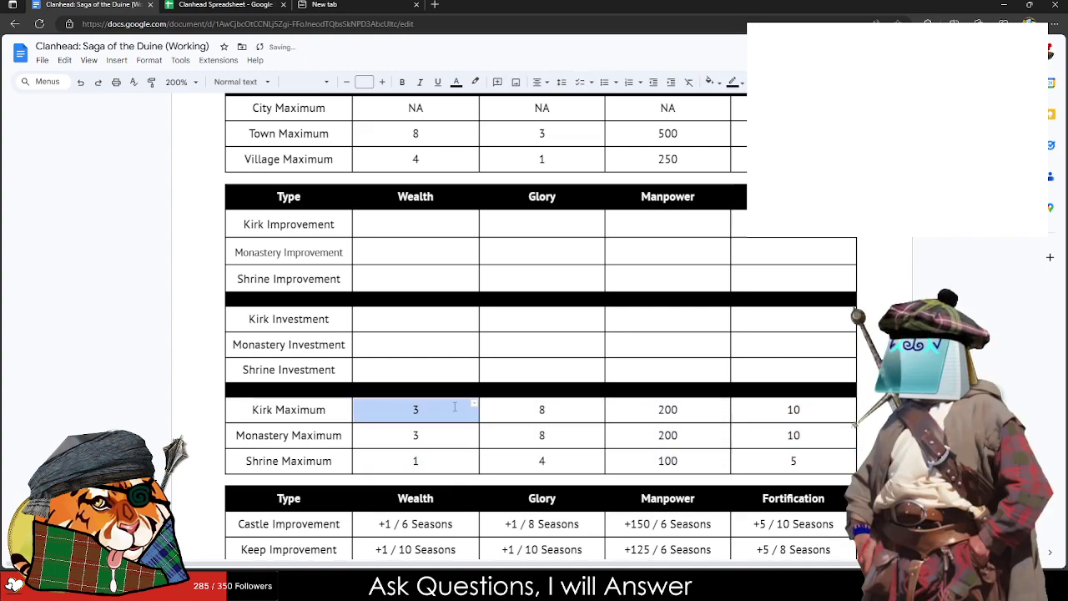
{"action": "type", "text": "NA"}
{"action": "key", "text": "Tab"}
{"action": "type", "text": "NA"}
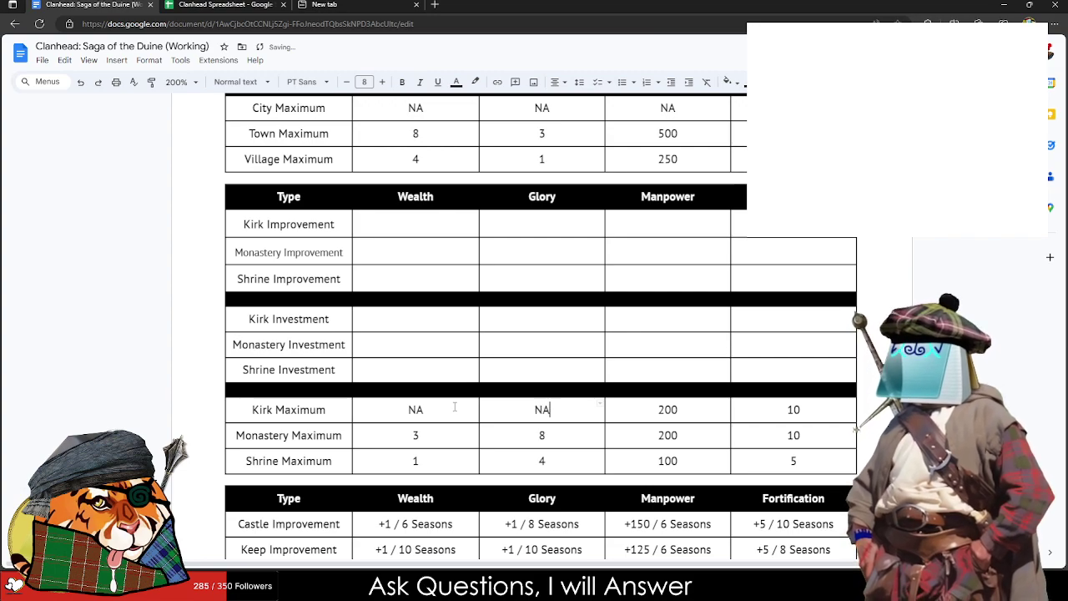
{"action": "key", "text": "Tab"}
{"action": "type", "text": "500"}
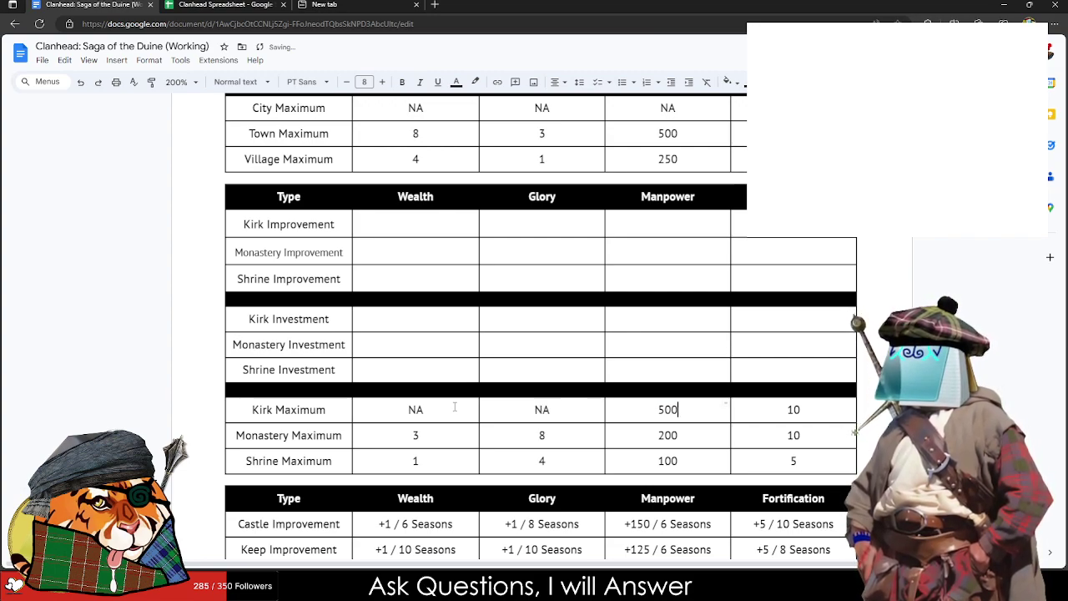
{"action": "key", "text": "BackSpace"}
{"action": "key", "text": "BackSpace"}
{"action": "key", "text": "BackSpace"}
{"action": "type", "text": "6"}
{"action": "key", "text": "BackSpace"}
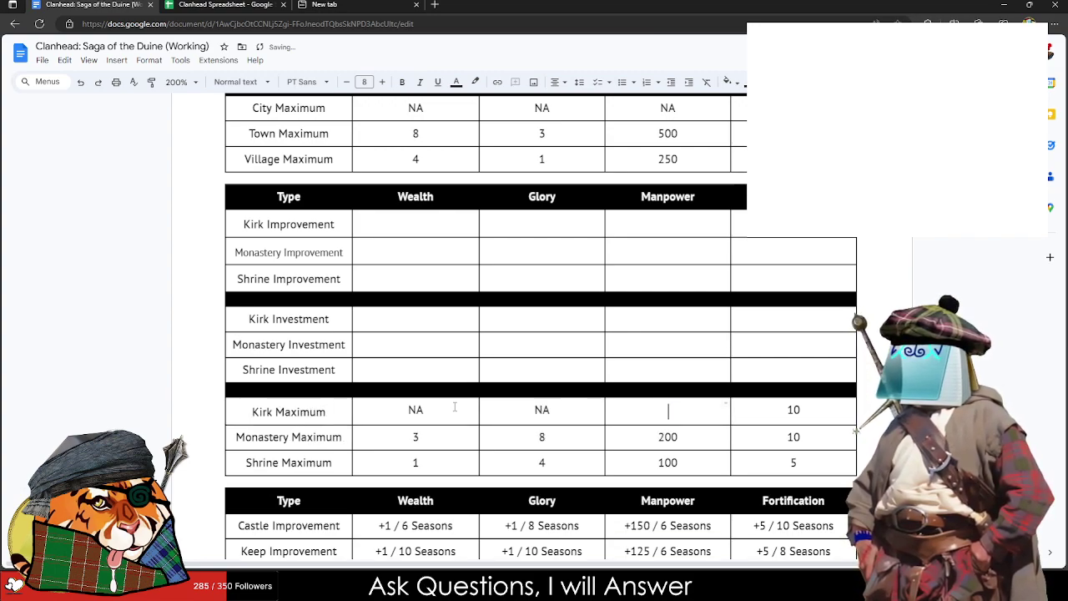
{"action": "type", "text": "800"}
{"action": "key", "text": "Tab"}
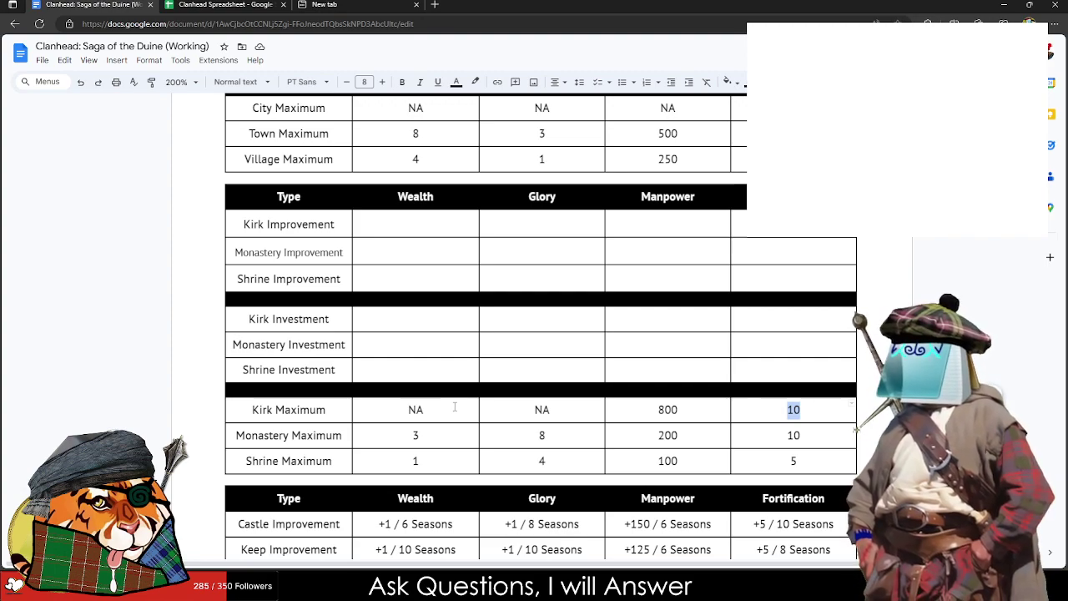
{"action": "type", "text": "30"}
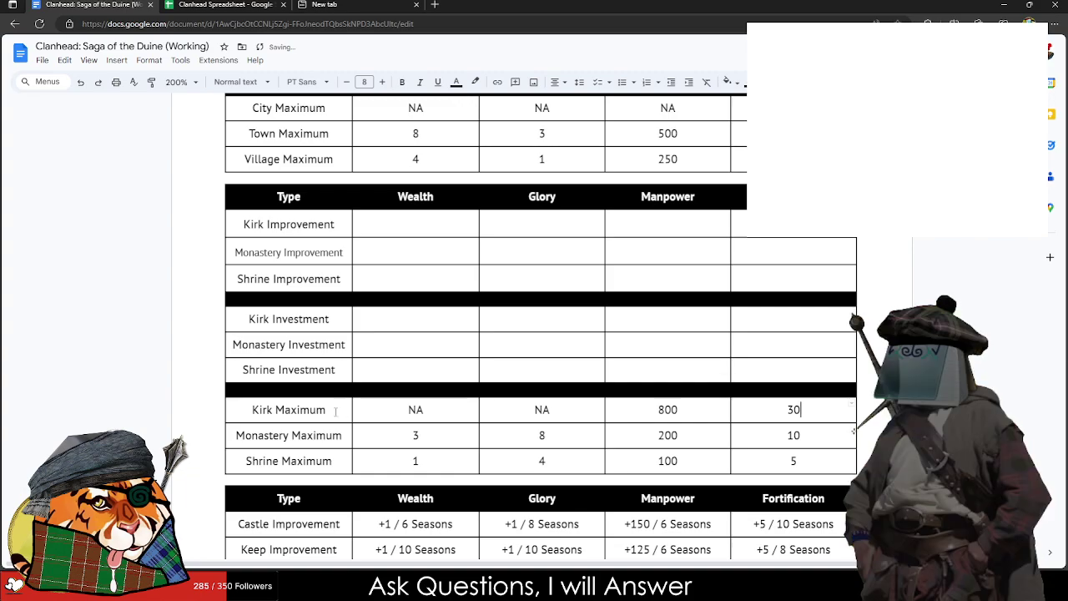
Step: Copy the Kirk, Monastary and Shrine season values from the Clanhead Spreadsheet into the document table's empty Improvement rows
{"action": "scroll", "coordinate": [303, 356], "scroll_direction": "down", "scroll_amount": 3}
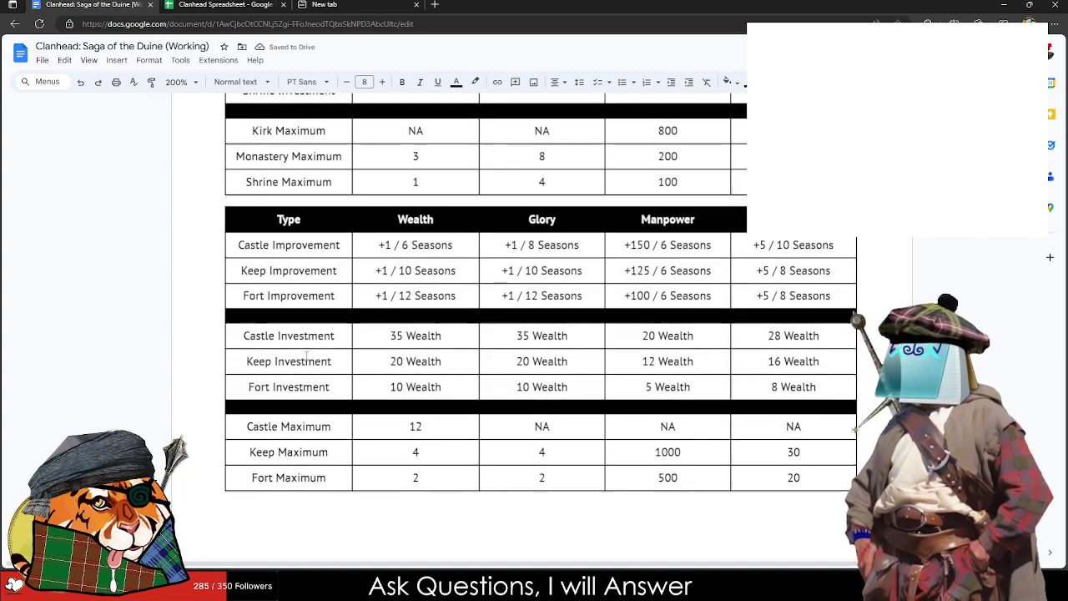
{"action": "scroll", "coordinate": [306, 356], "scroll_direction": "up", "scroll_amount": 5}
{"action": "scroll", "coordinate": [332, 357], "scroll_direction": "down", "scroll_amount": 1}
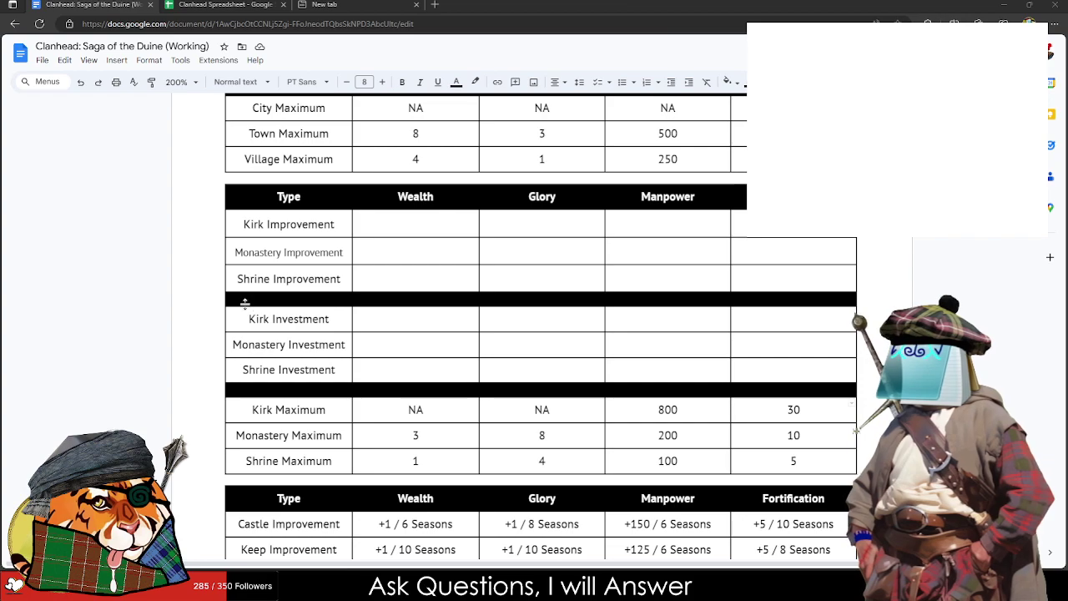
{"action": "left_click", "coordinate": [183, 5]}
{"action": "scroll", "coordinate": [254, 406], "scroll_direction": "down", "scroll_amount": 3}
{"action": "scroll", "coordinate": [254, 406], "scroll_direction": "down", "scroll_amount": 5}
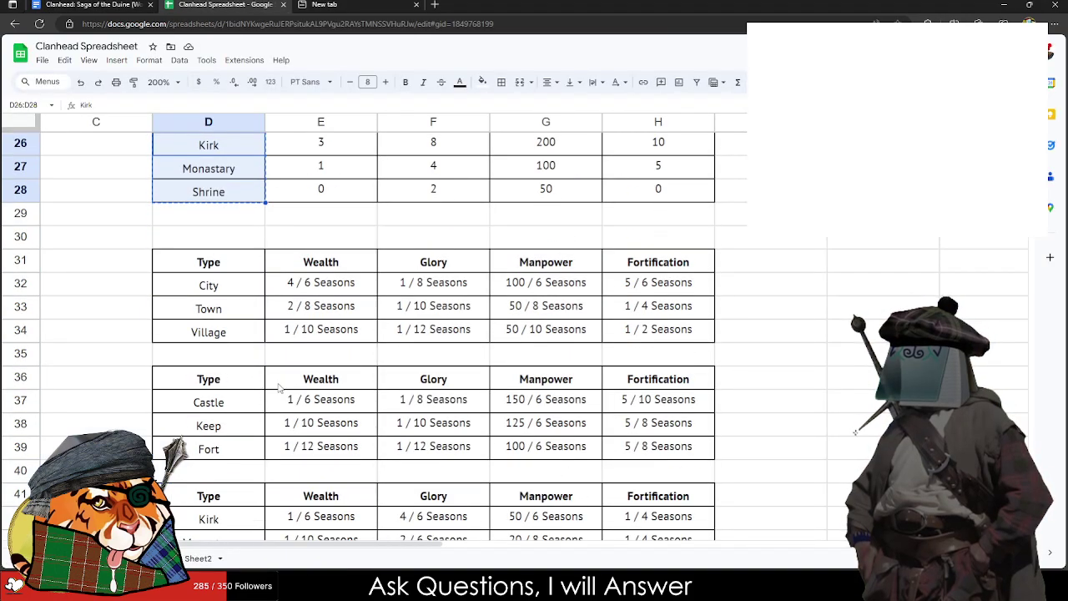
{"action": "left_click_drag", "start_coordinate": [300, 377], "coordinate": [646, 430]}
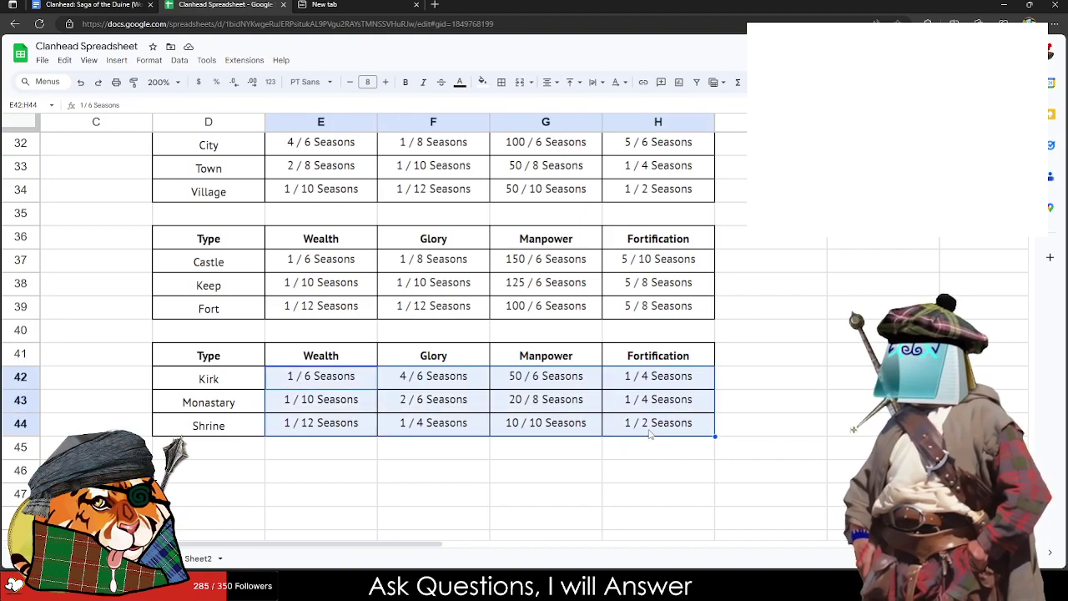
{"action": "left_click", "coordinate": [100, 5]}
{"action": "left_click", "coordinate": [403, 224]}
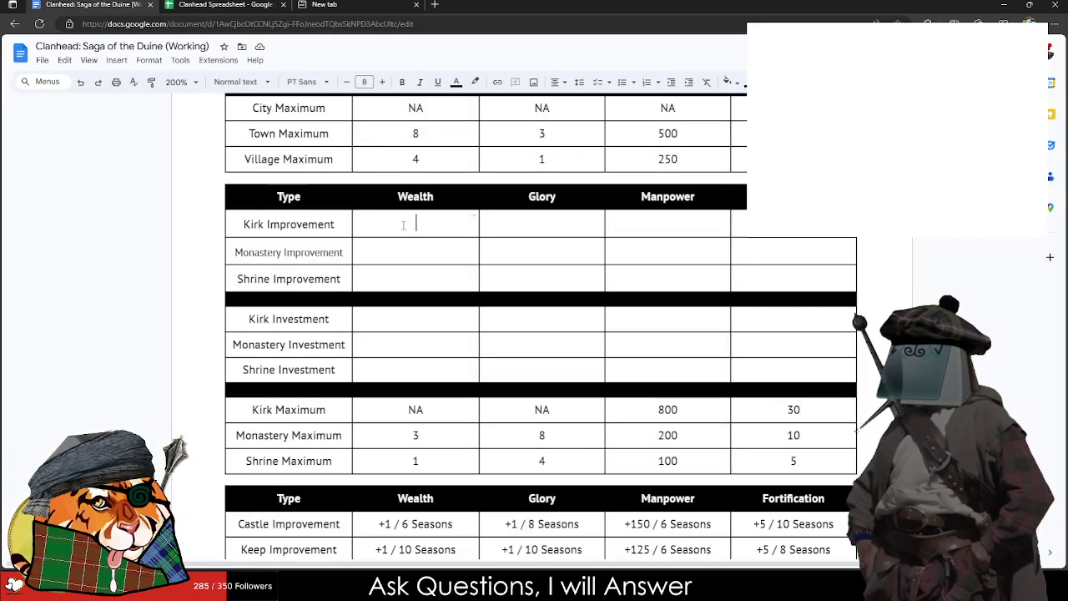
{"action": "key", "text": "ctrl+v"}
Step: Prefix the Wealth values of Kirk, Monastery and Shrine Improvement with a plus sign, removing the stray space in the Kirk value
{"action": "left_click", "coordinate": [382, 222]}
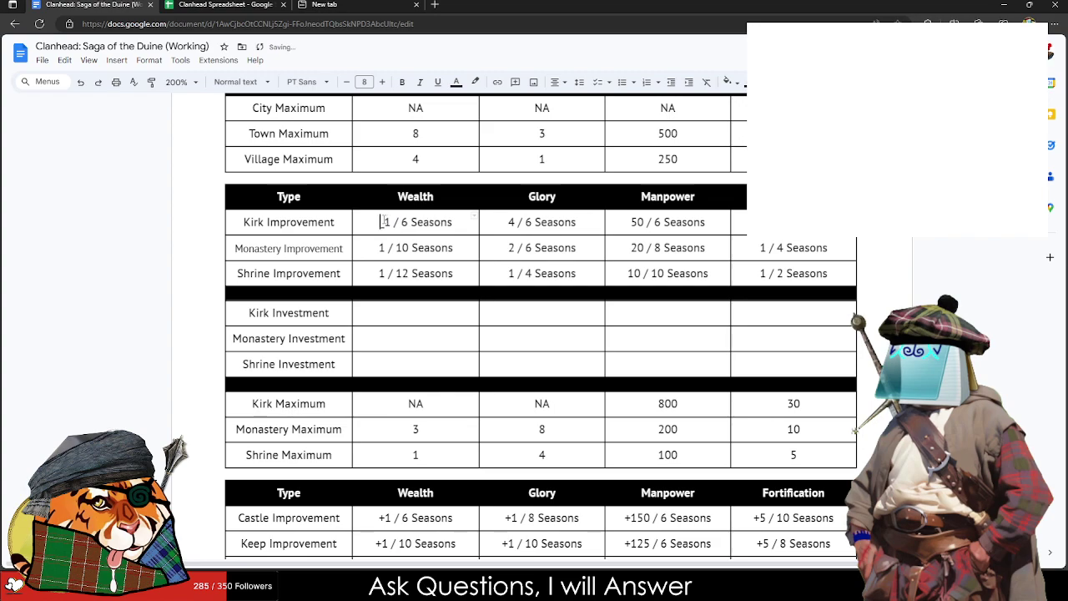
{"action": "type", "text": "+"}
{"action": "key", "text": "Down"}
{"action": "type", "text": "+"}
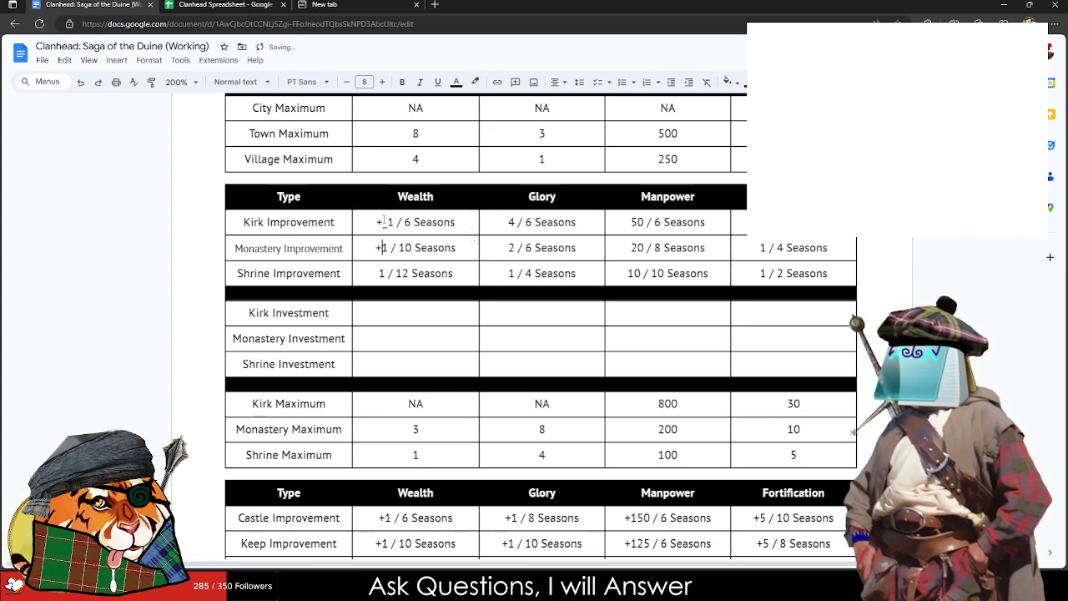
{"action": "left_click", "coordinate": [384, 222]}
{"action": "key", "text": "BackSpace"}
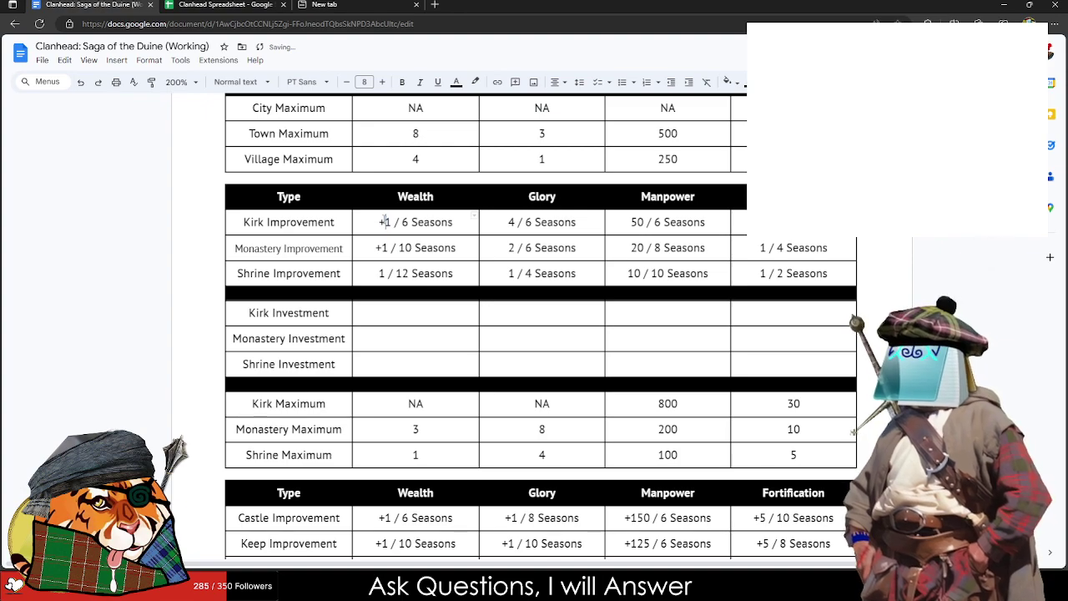
{"action": "key", "text": "Down"}
{"action": "key", "text": "Down"}
{"action": "type", "text": "+"}
Step: Prefix the Glory values of Shrine, Monastery and Kirk Improvement with a plus sign, keeping the Monastery value centred
{"action": "key", "text": "Right"}
{"action": "key", "text": "Right"}
{"action": "key", "text": "Right"}
{"action": "key", "text": "Right"}
{"action": "key", "text": "Right"}
{"action": "key", "text": "Right"}
{"action": "key", "text": "Right"}
{"action": "key", "text": "Right"}
{"action": "key", "text": "Right"}
{"action": "key", "text": "Right"}
{"action": "key", "text": "Right"}
{"action": "key", "text": "Right"}
{"action": "key", "text": "Right"}
{"action": "key", "text": "Right"}
{"action": "key", "text": "Right"}
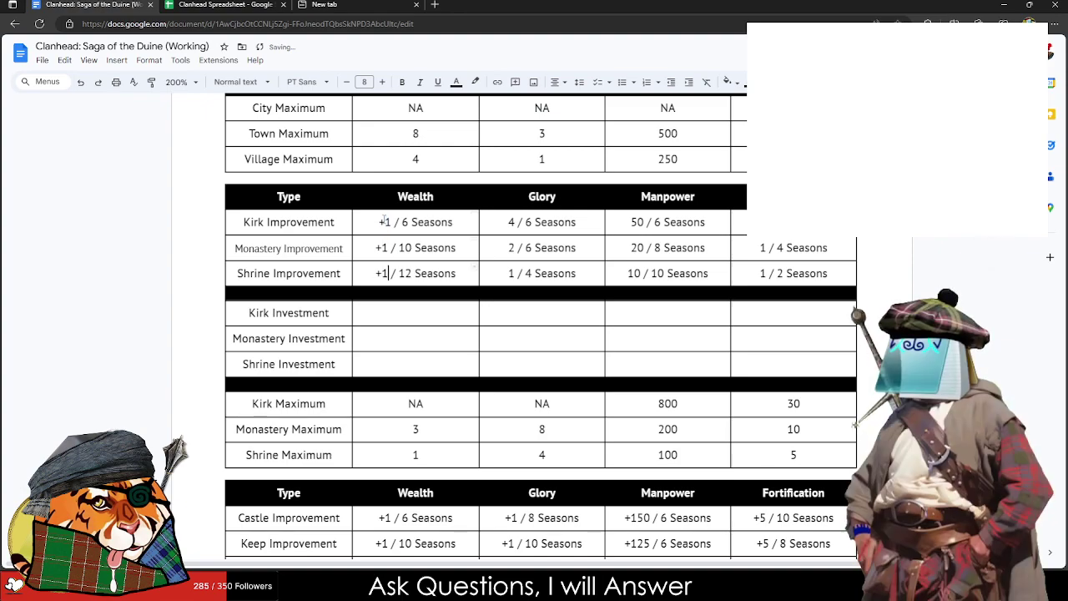
{"action": "type", "text": "+"}
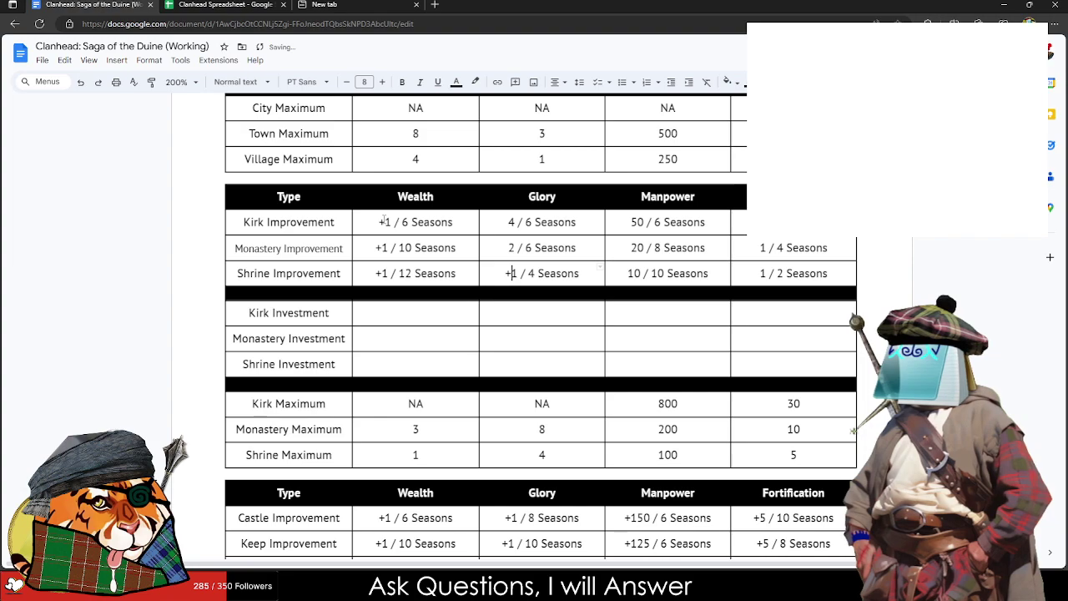
{"action": "key", "text": "Up"}
{"action": "key", "text": "ctrl+shift+l"}
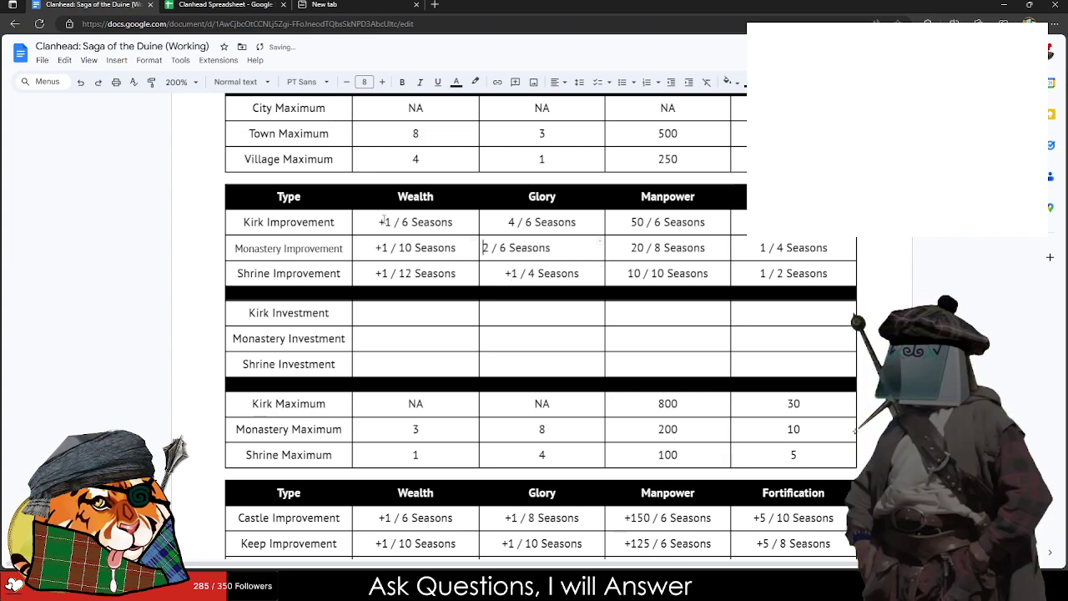
{"action": "key", "text": "ctrl+shift+e"}
{"action": "type", "text": "+"}
{"action": "key", "text": "Up"}
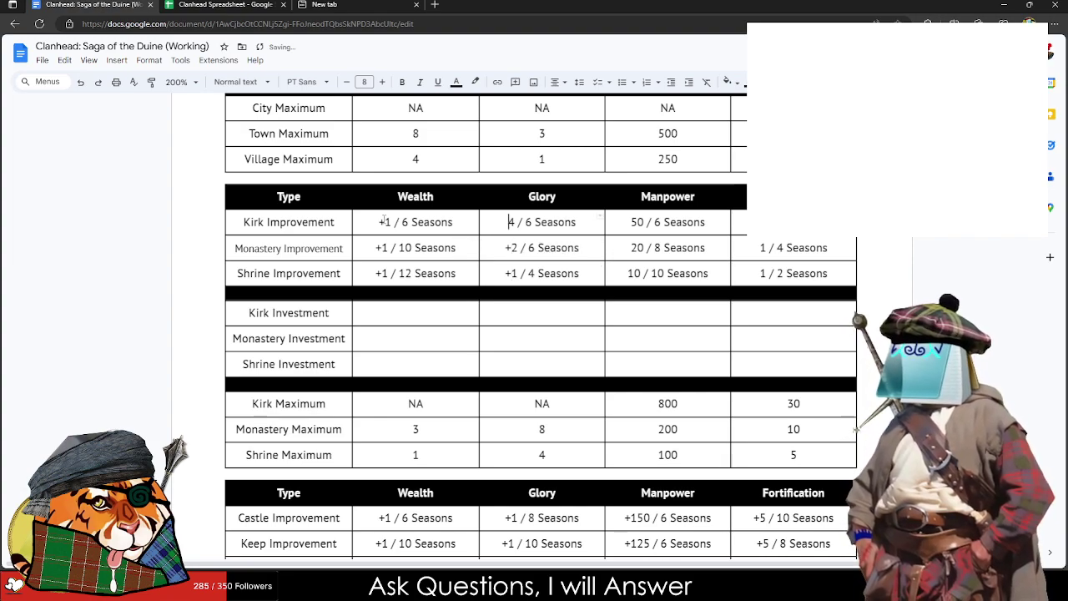
{"action": "type", "text": "+"}
Step: Prefix the Manpower values of Kirk, Monastery and Shrine Improvement with a plus sign
{"action": "key", "text": "Right"}
{"action": "key", "text": "Right"}
{"action": "key", "text": "Right"}
{"action": "key", "text": "Right"}
{"action": "key", "text": "Right"}
{"action": "key", "text": "Right"}
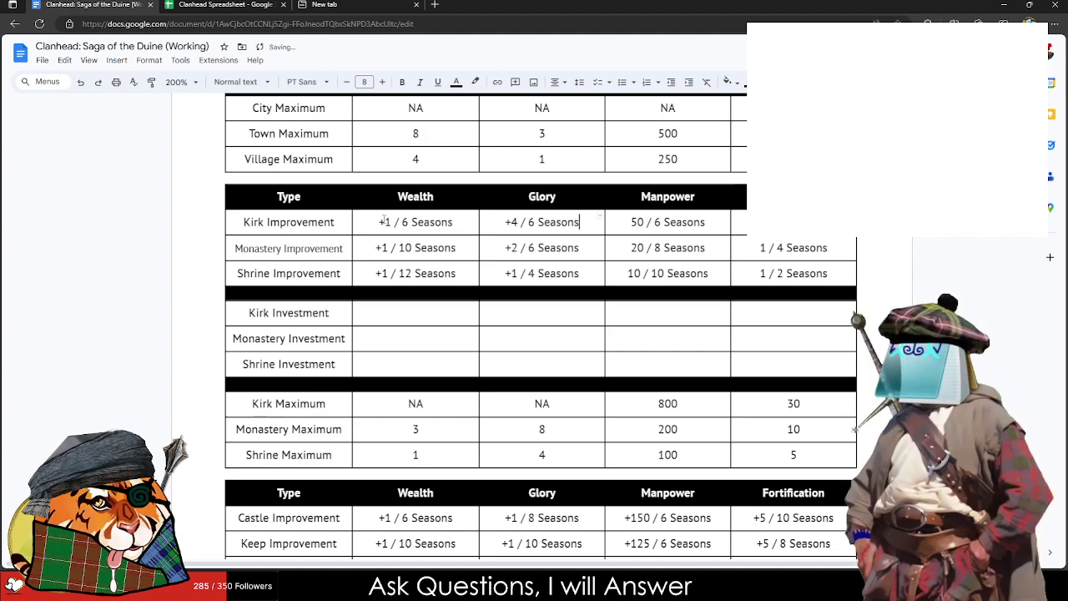
{"action": "type", "text": "+"}
{"action": "key", "text": "Down"}
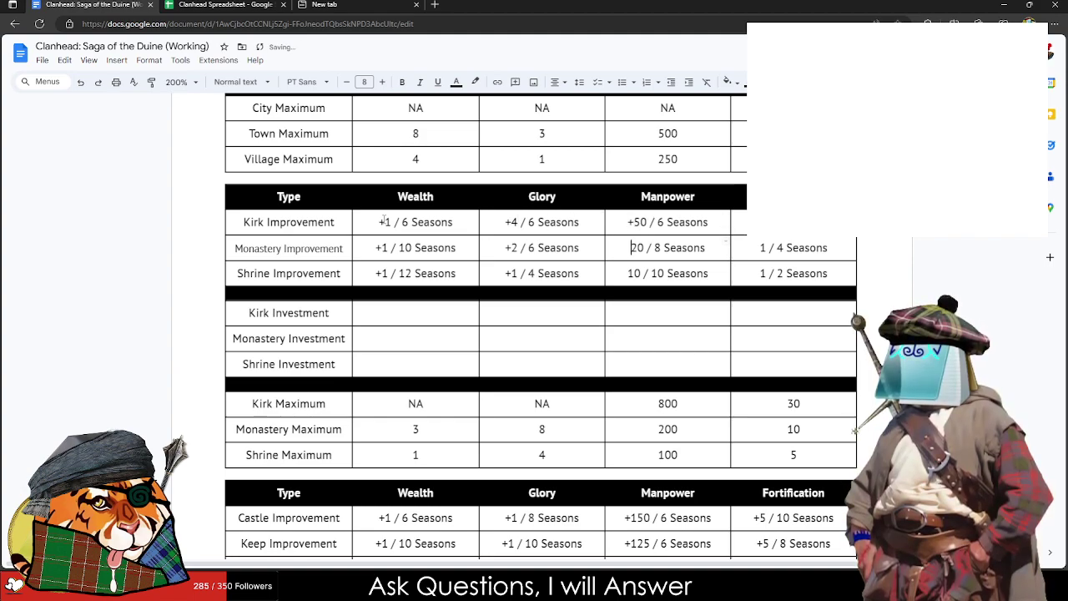
{"action": "type", "text": "+"}
{"action": "key", "text": "Down"}
{"action": "type", "text": "+"}
Step: Prefix the Fortification values of Shrine, Monastery and Kirk Improvement with a plus sign
{"action": "key", "text": "Right"}
{"action": "key", "text": "Right"}
{"action": "key", "text": "Right"}
{"action": "key", "text": "Right"}
{"action": "key", "text": "Right"}
{"action": "key", "text": "Right"}
{"action": "key", "text": "Right"}
{"action": "key", "text": "Right"}
{"action": "key", "text": "Right"}
{"action": "key", "text": "Right"}
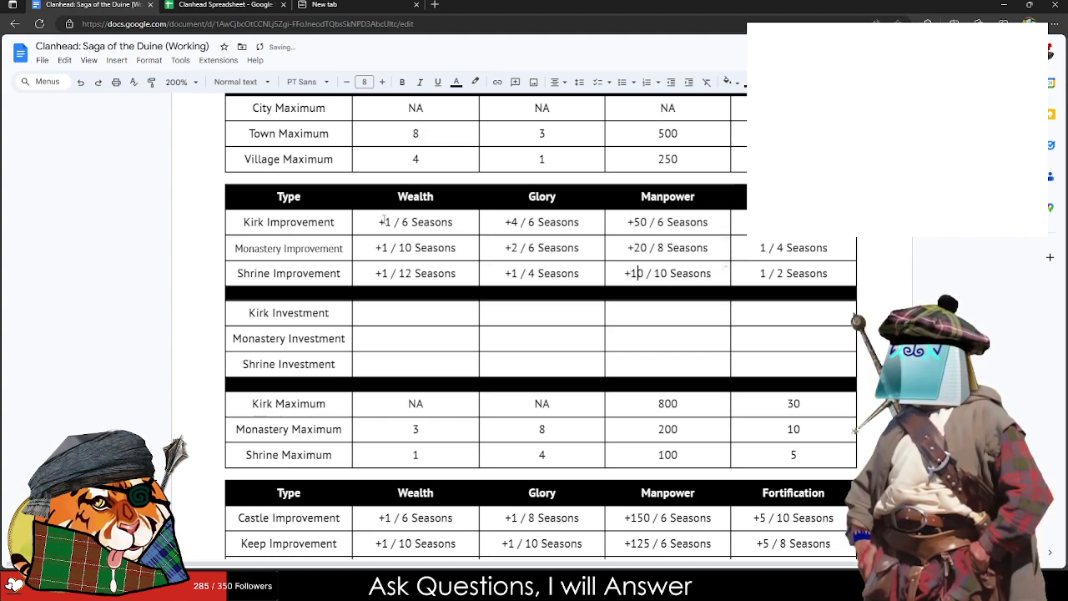
{"action": "key", "text": "Right"}
{"action": "key", "text": "Right"}
{"action": "key", "text": "Right"}
{"action": "key", "text": "Right"}
{"action": "key", "text": "Right"}
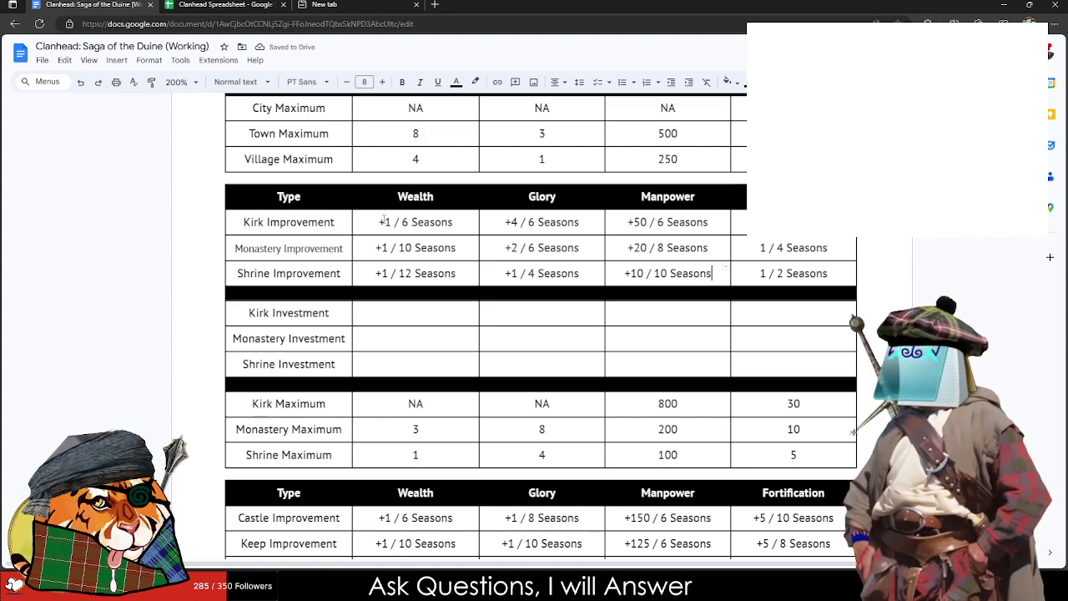
{"action": "key", "text": "ctrl+shift+l"}
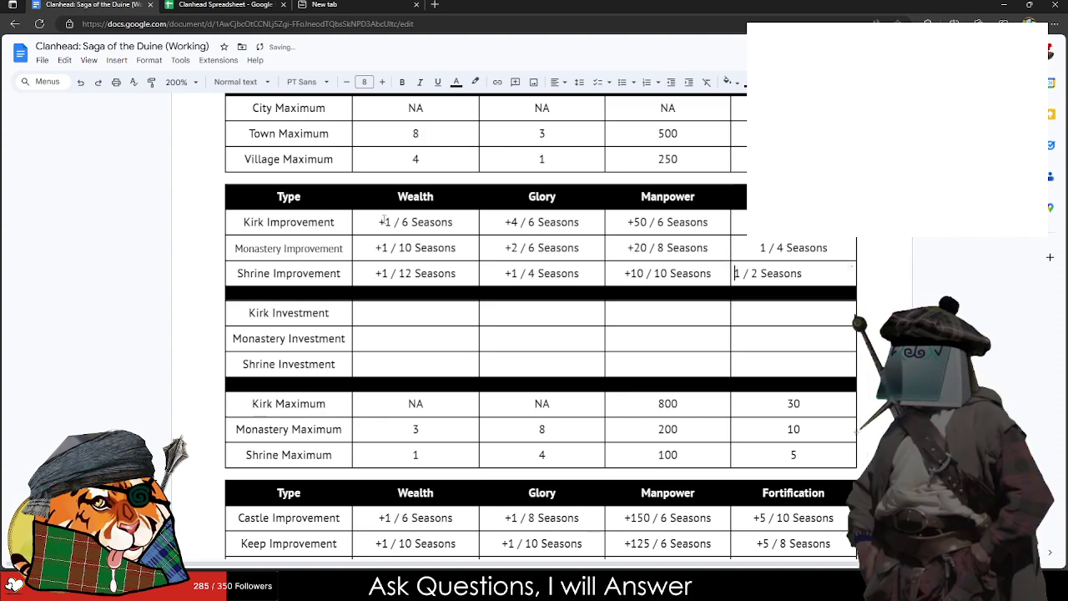
{"action": "key", "text": "ctrl+z"}
{"action": "type", "text": "+"}
{"action": "key", "text": "Up"}
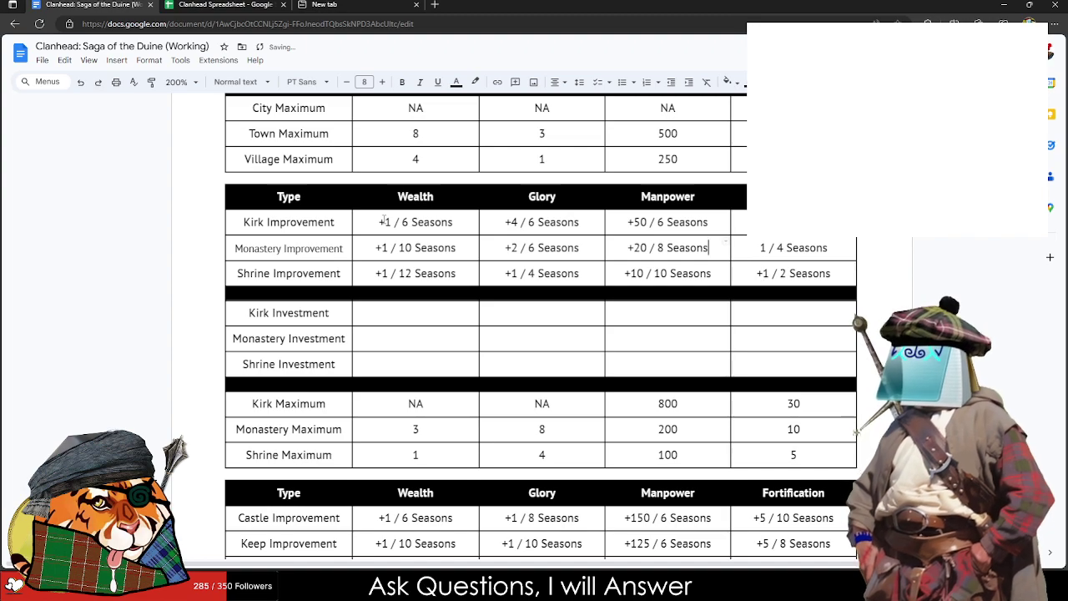
{"action": "type", "text": "+"}
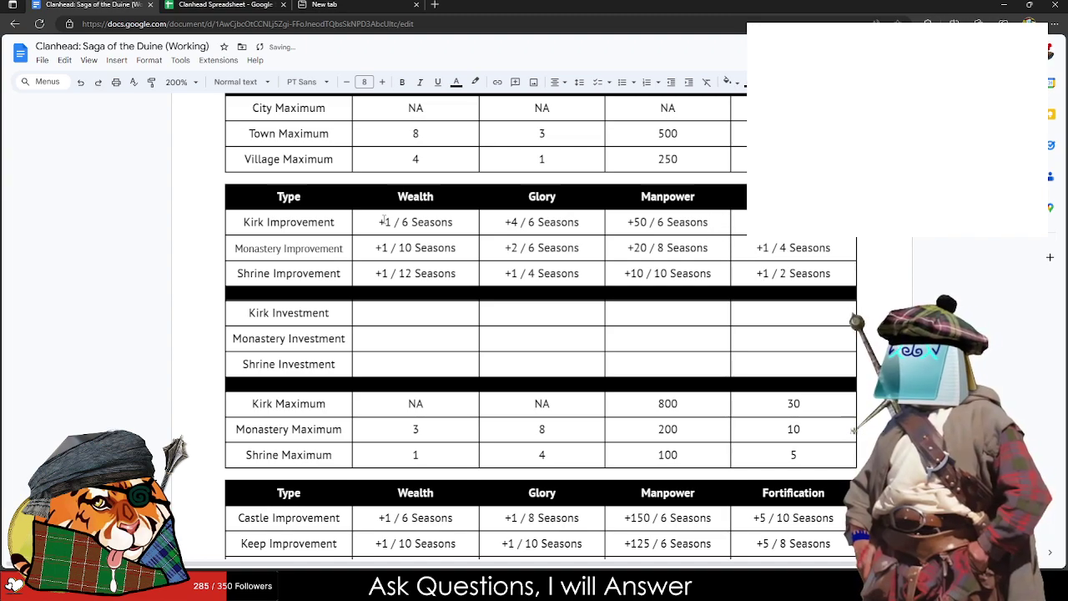
Step: Copy the City, Town and Village Investment Fortification costs into the Fortification cells of Kirk, Monastery and Shrine Investment
{"action": "scroll", "coordinate": [384, 220], "scroll_direction": "up", "scroll_amount": 3}
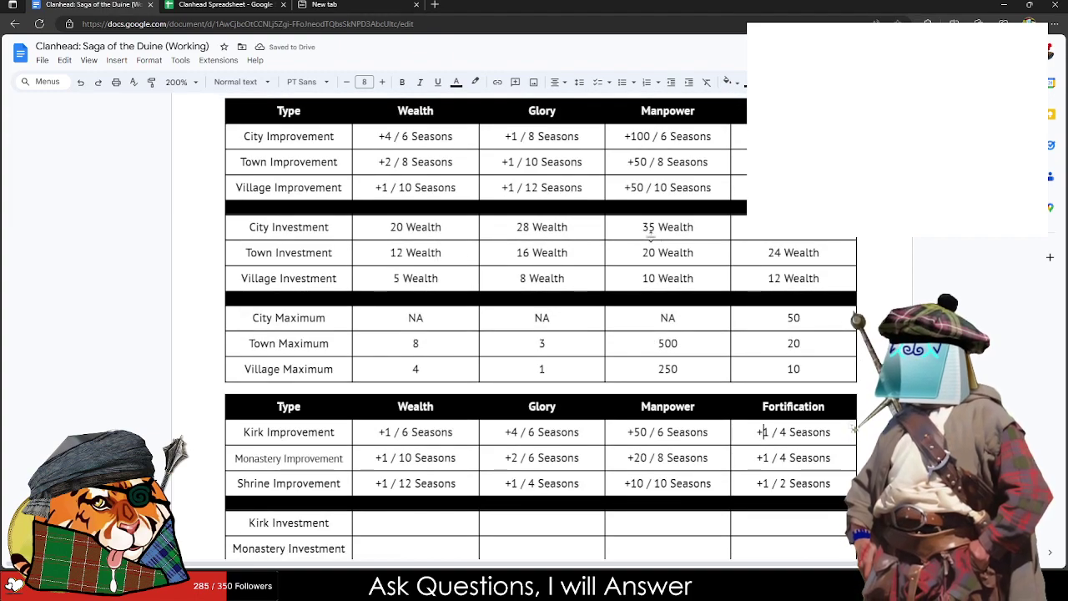
{"action": "left_click_drag", "start_coordinate": [738, 232], "coordinate": [771, 268]}
{"action": "key", "text": "ctrl+c"}
{"action": "scroll", "coordinate": [771, 268], "scroll_direction": "down", "scroll_amount": 3}
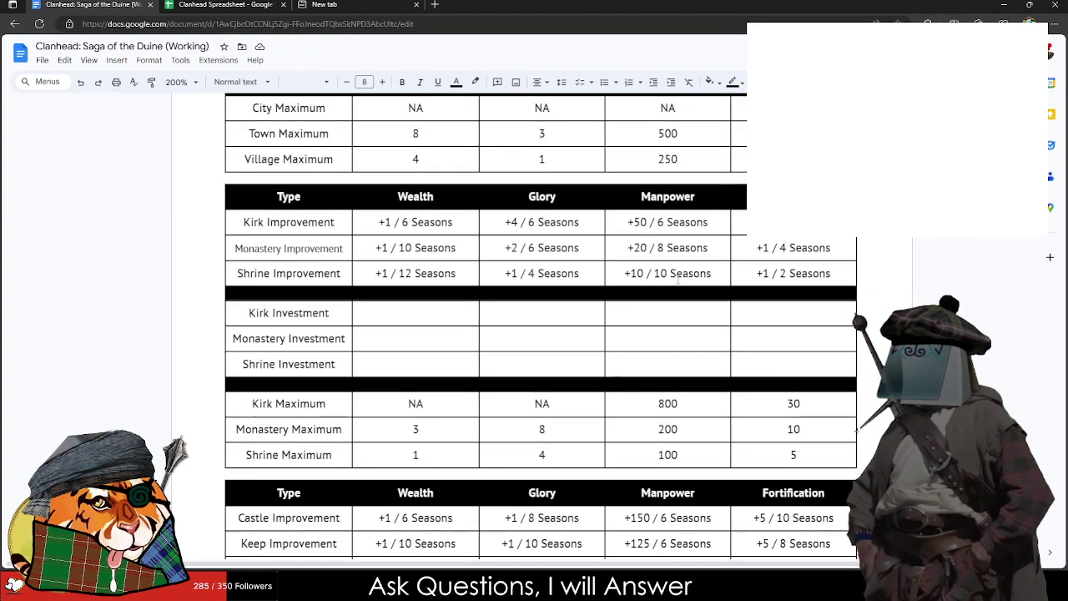
{"action": "left_click_drag", "start_coordinate": [776, 313], "coordinate": [769, 364]}
{"action": "key", "text": "ctrl+v"}
Step: Copy the settlement Investment Wealth costs of 20, 12 and 5 Wealth into the Kirk, Monastery and Shrine Investment Glory cells
{"action": "scroll", "coordinate": [769, 364], "scroll_direction": "up", "scroll_amount": 3}
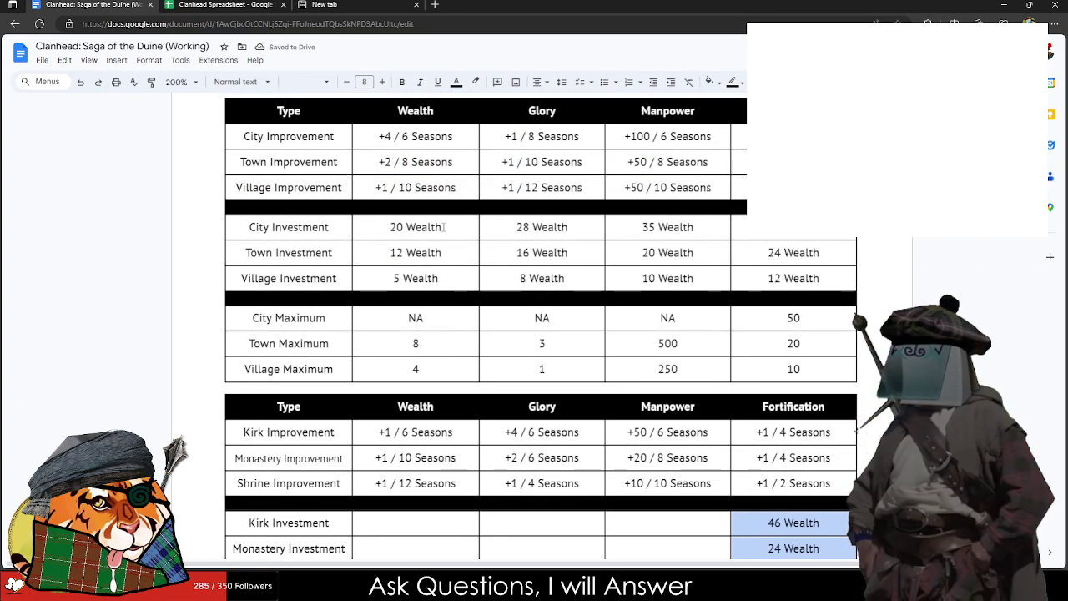
{"action": "left_click_drag", "start_coordinate": [443, 227], "coordinate": [408, 271]}
{"action": "scroll", "coordinate": [520, 437], "scroll_direction": "down", "scroll_amount": 1}
{"action": "left_click", "coordinate": [524, 444]}
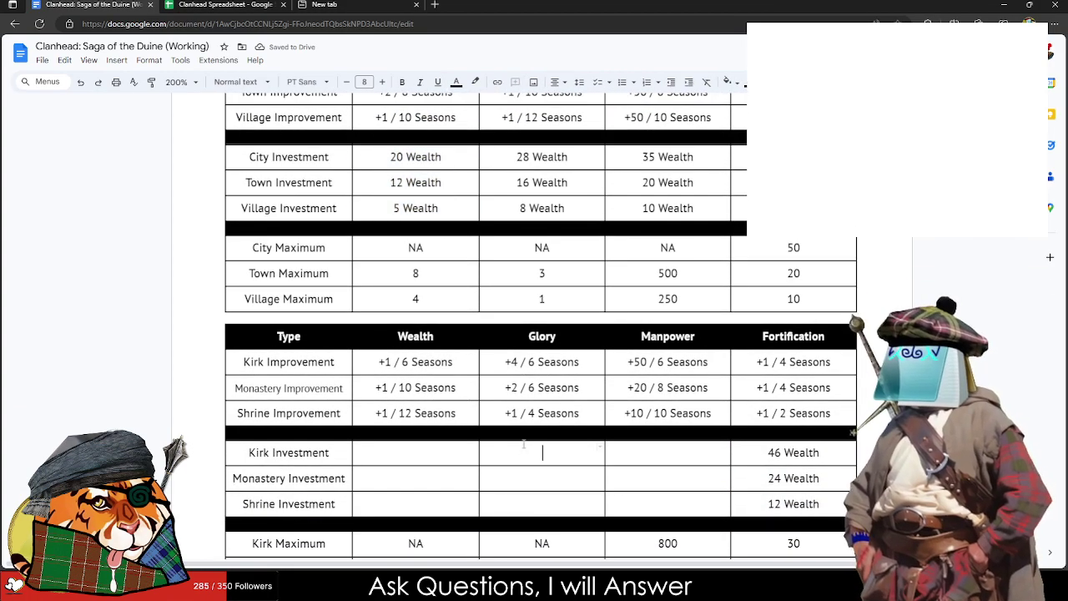
{"action": "key", "text": "ctrl+v"}
Step: Copy the settlement Investment Glory costs of 28, 16 and 8 Wealth into the Kirk, Monastery and Shrine Investment Wealth cells
{"action": "scroll", "coordinate": [524, 444], "scroll_direction": "up", "scroll_amount": 1}
{"action": "left_click_drag", "start_coordinate": [542, 227], "coordinate": [517, 278]}
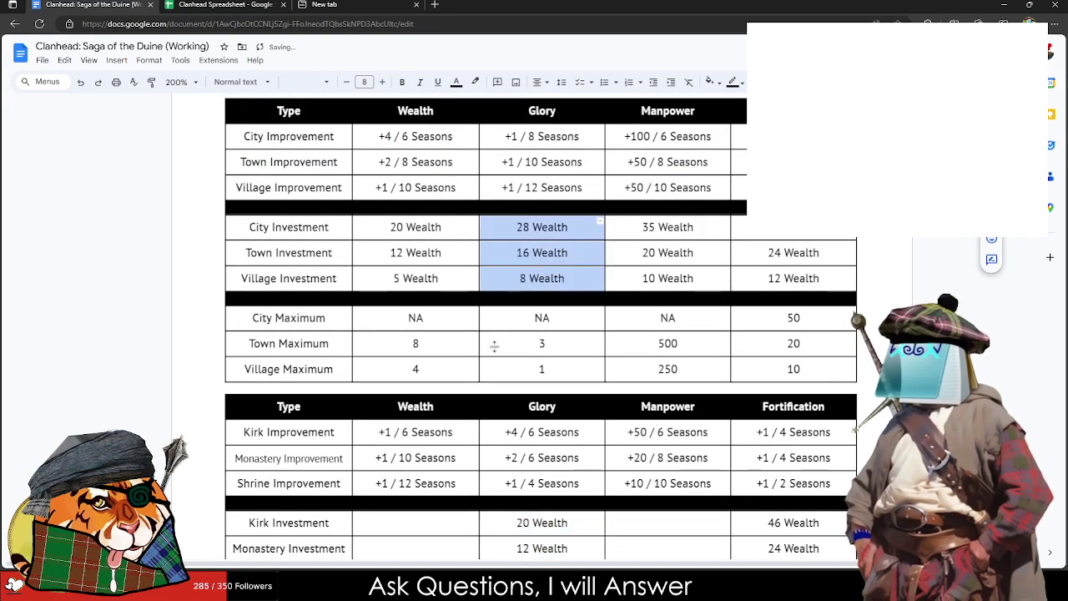
{"action": "key", "text": "ctrl+c"}
{"action": "scroll", "coordinate": [494, 346], "scroll_direction": "down", "scroll_amount": 3}
{"action": "left_click", "coordinate": [414, 243]}
{"action": "key", "text": "ctrl+v"}
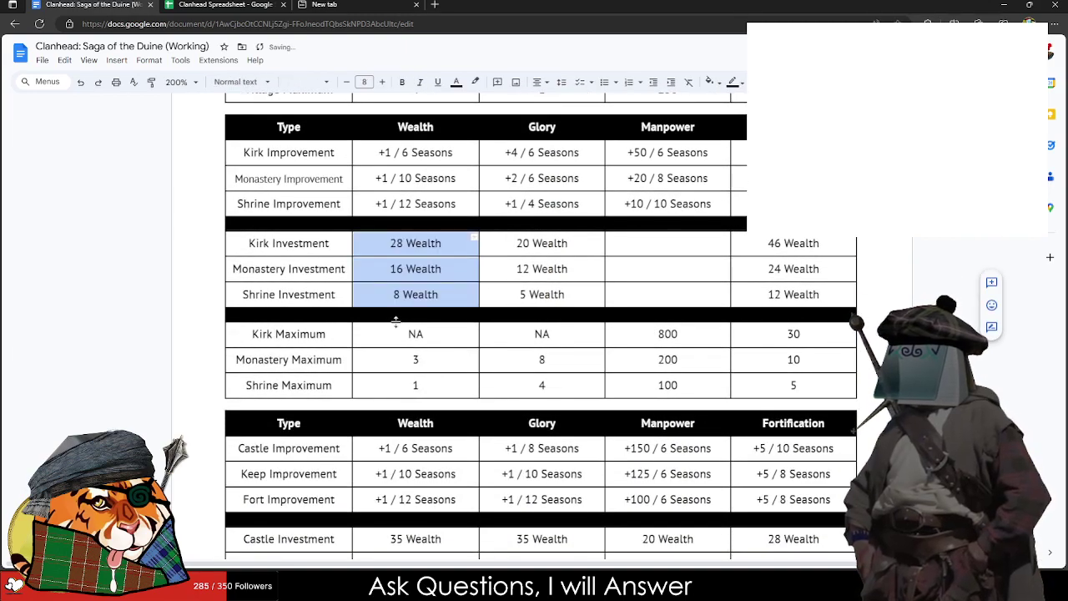
Step: Copy the settlement Investment Manpower costs of 35, 20 and 10 Wealth into the Kirk, Monastery and Shrine Investment Manpower cells
{"action": "scroll", "coordinate": [601, 272], "scroll_direction": "up", "scroll_amount": 3}
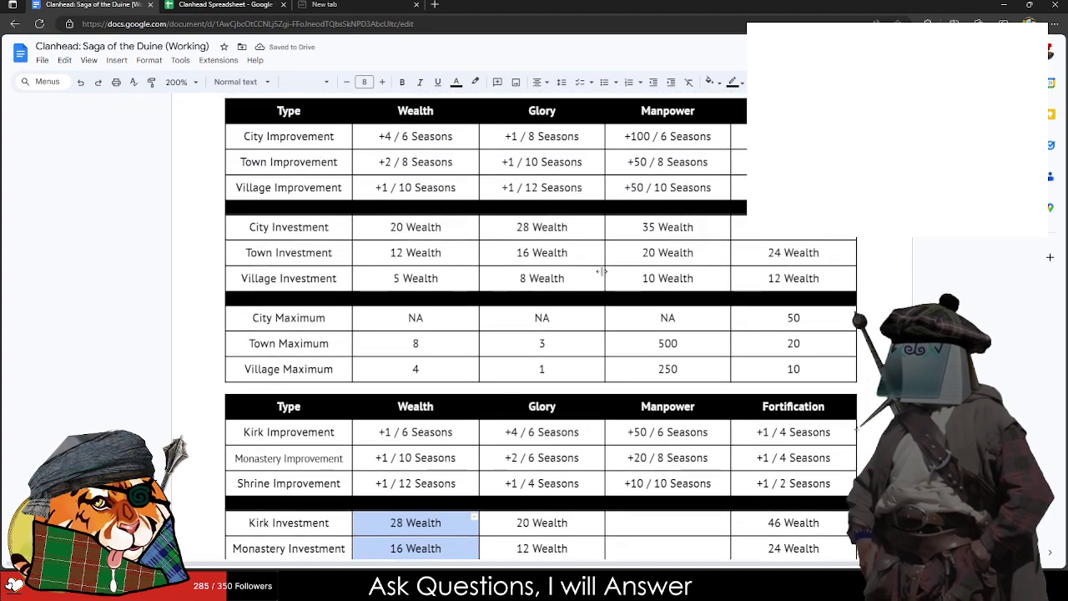
{"action": "left_click_drag", "start_coordinate": [633, 230], "coordinate": [659, 275]}
{"action": "scroll", "coordinate": [650, 267], "scroll_direction": "down", "scroll_amount": 3}
{"action": "left_click", "coordinate": [642, 247]}
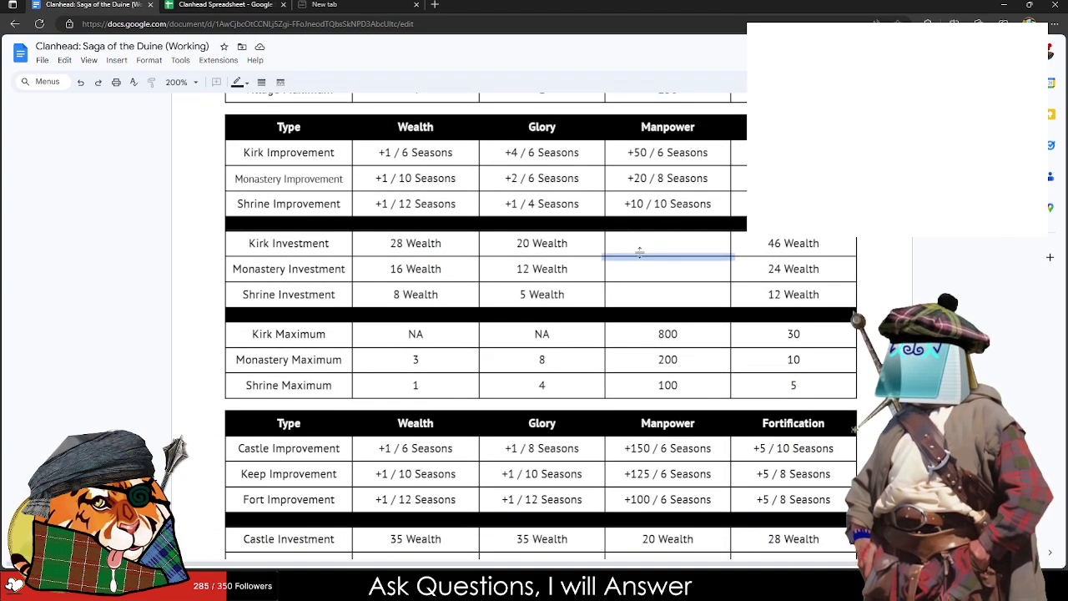
{"action": "key", "text": "ctrl+v"}
{"action": "key", "text": "ctrl+z"}
{"action": "key", "text": "ctrl+v"}
Step: Replace the Wealth costs of Kirk, Monastery and Shrine Investment with the copied 35, 20 and 10 Wealth values
{"action": "scroll", "coordinate": [644, 267], "scroll_direction": "up", "scroll_amount": 3}
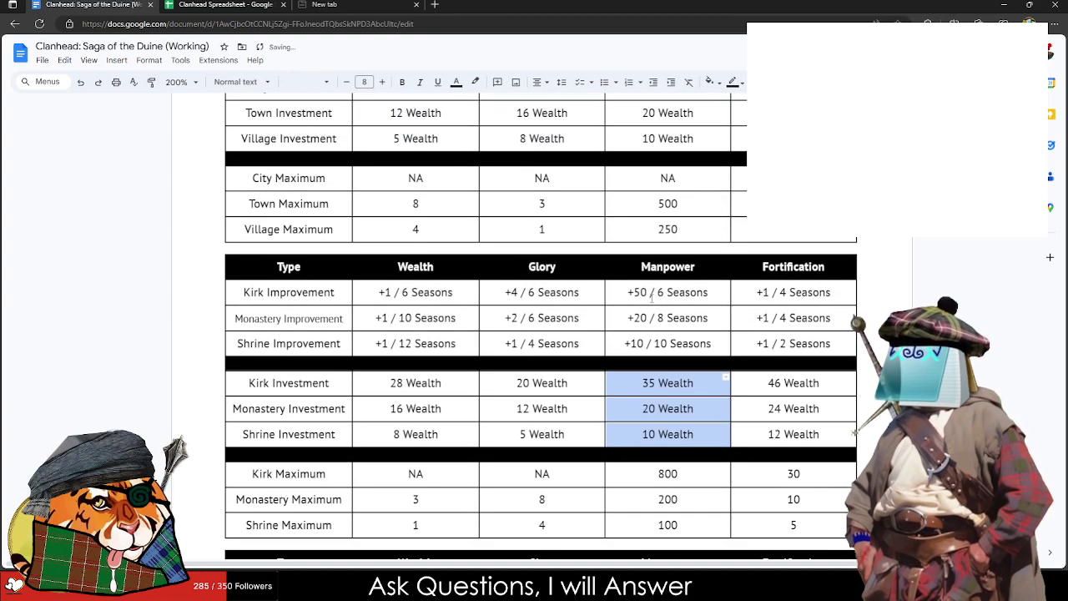
{"action": "scroll", "coordinate": [647, 294], "scroll_direction": "down", "scroll_amount": 4}
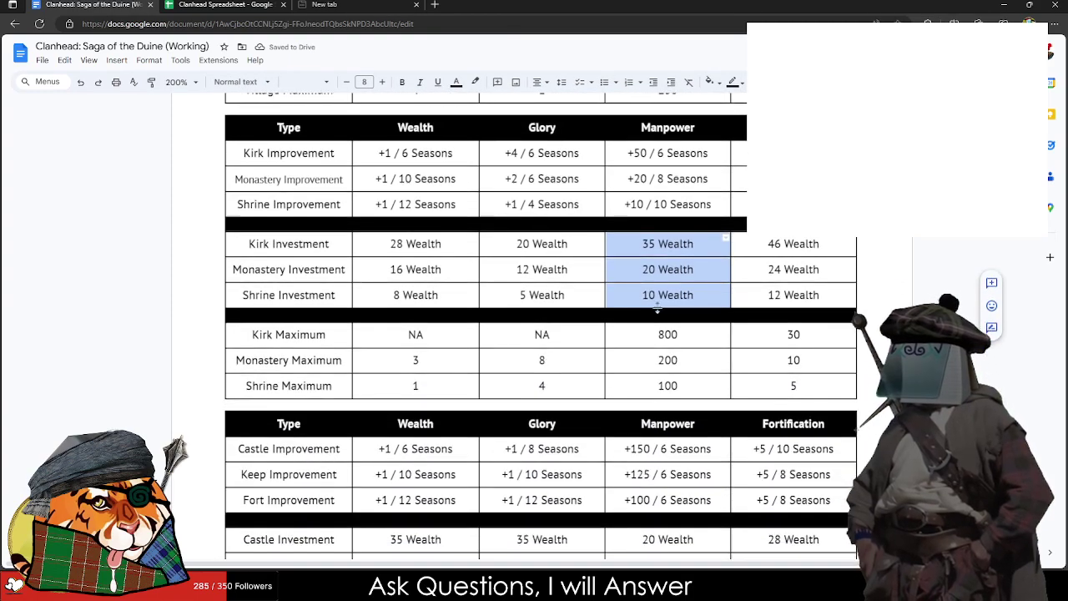
{"action": "scroll", "coordinate": [661, 308], "scroll_direction": "up", "scroll_amount": 1}
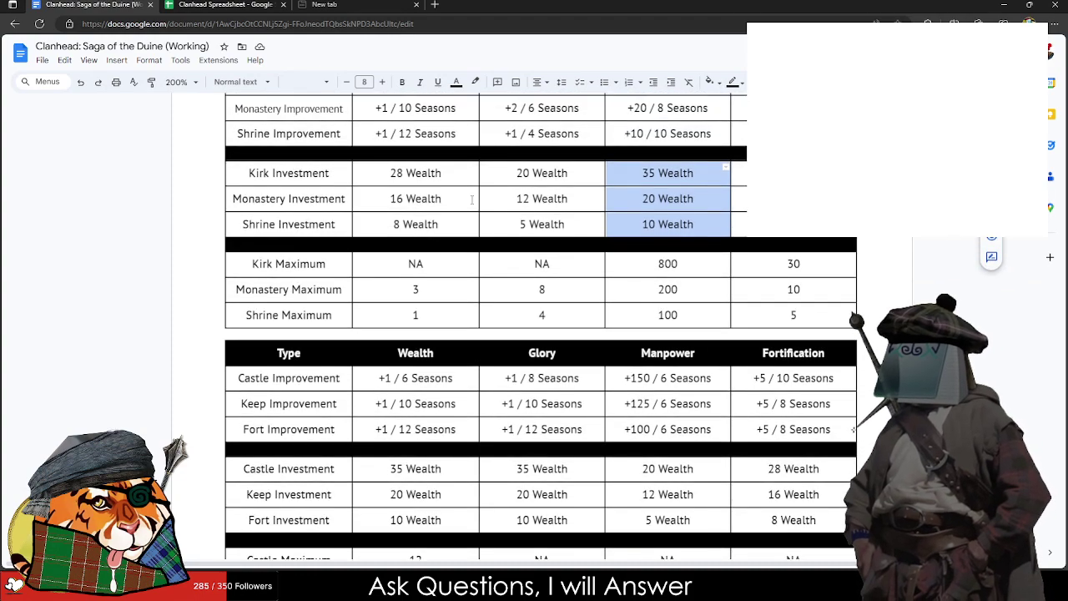
{"action": "left_click", "coordinate": [386, 170]}
{"action": "key", "text": "ctrl+v"}
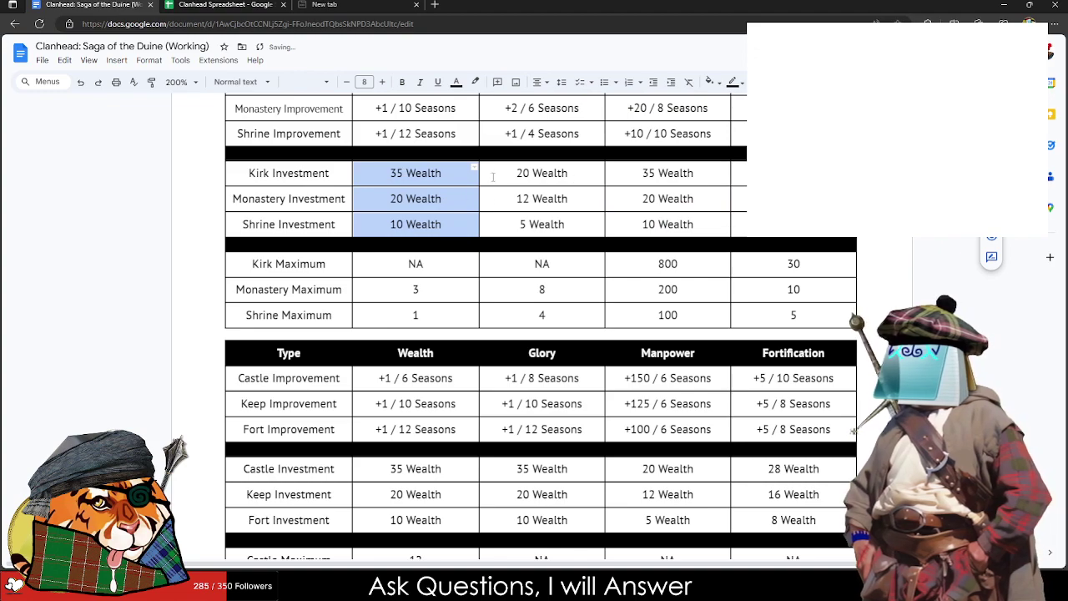
{"action": "scroll", "coordinate": [493, 177], "scroll_direction": "up", "scroll_amount": 2}
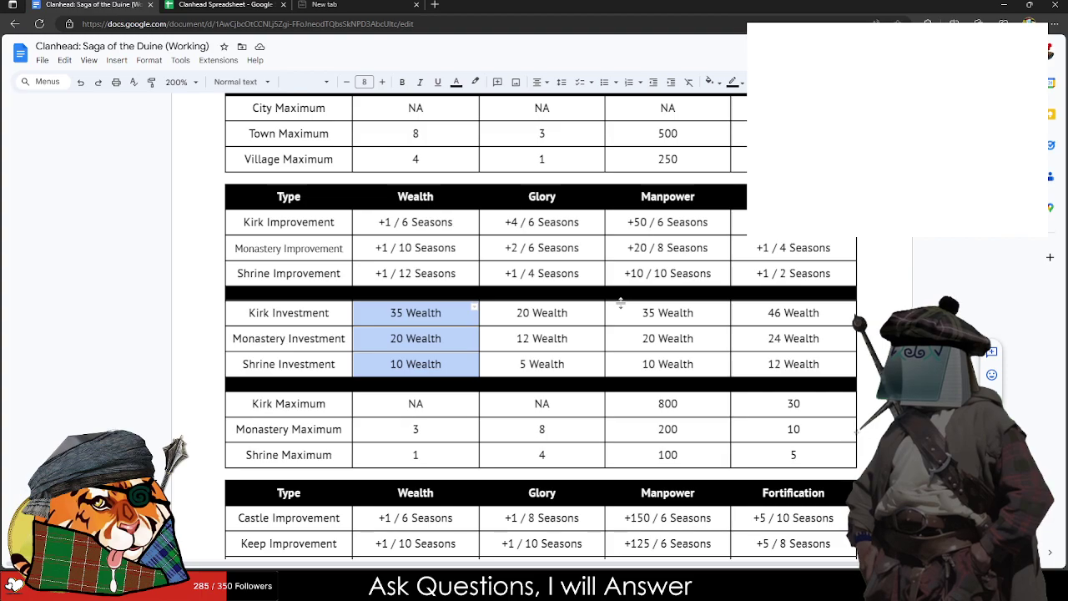
{"action": "scroll", "coordinate": [620, 302], "scroll_direction": "up", "scroll_amount": 10}
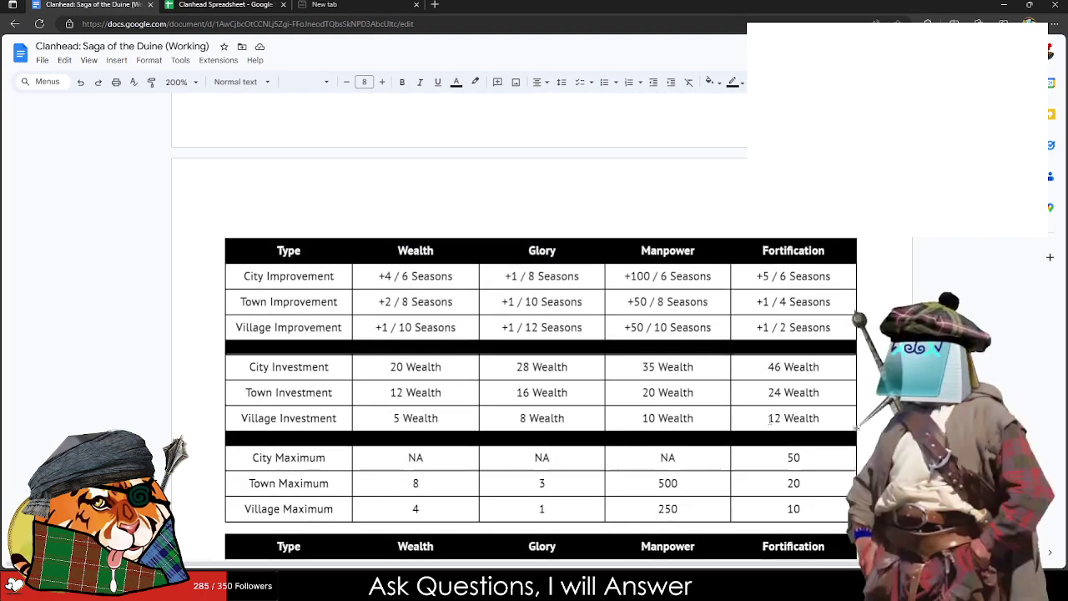
{"action": "scroll", "coordinate": [588, 345], "scroll_direction": "down", "scroll_amount": 3}
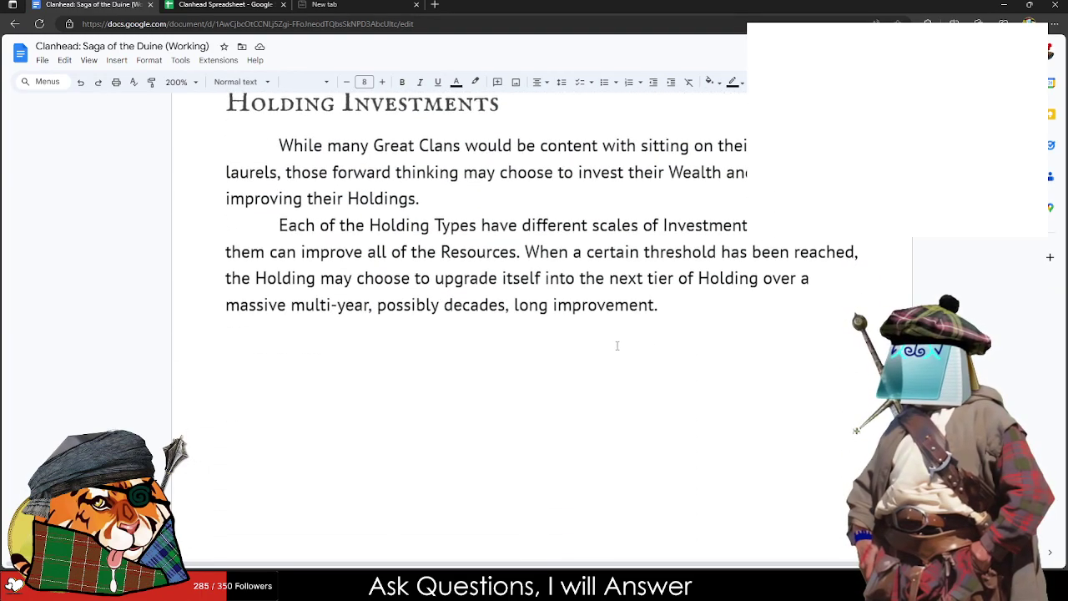